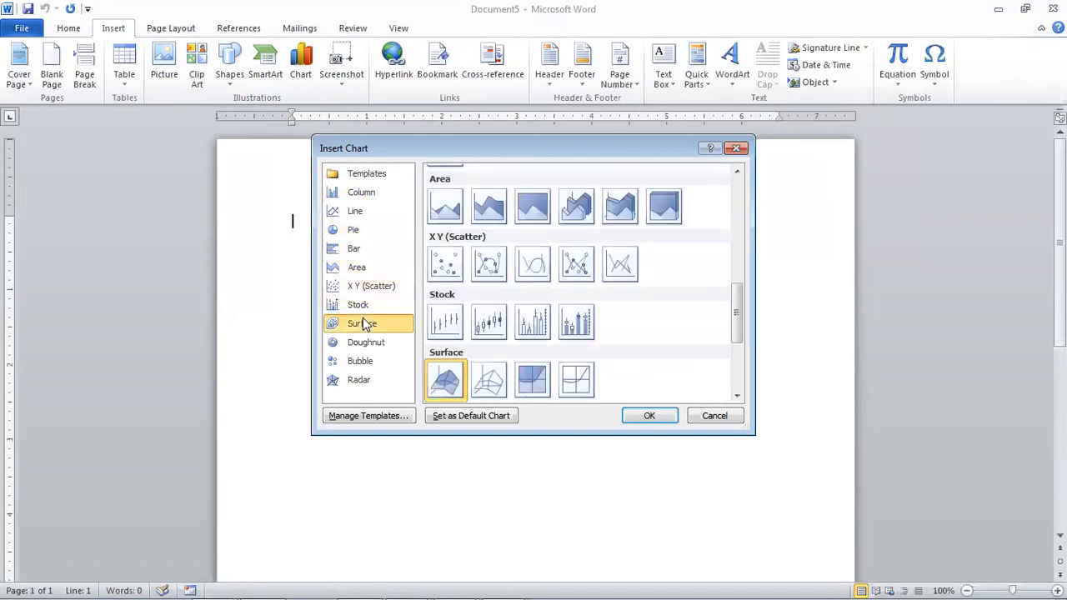
Insert a clustered column chart into the blank document.
click(367, 306)
click(364, 325)
click(367, 199)
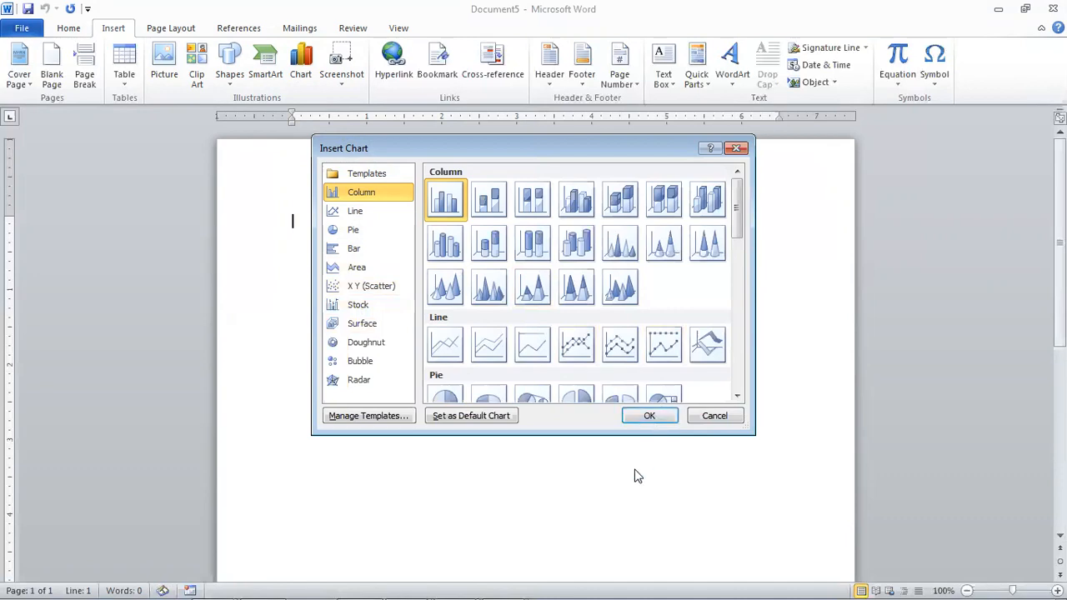
click(651, 416)
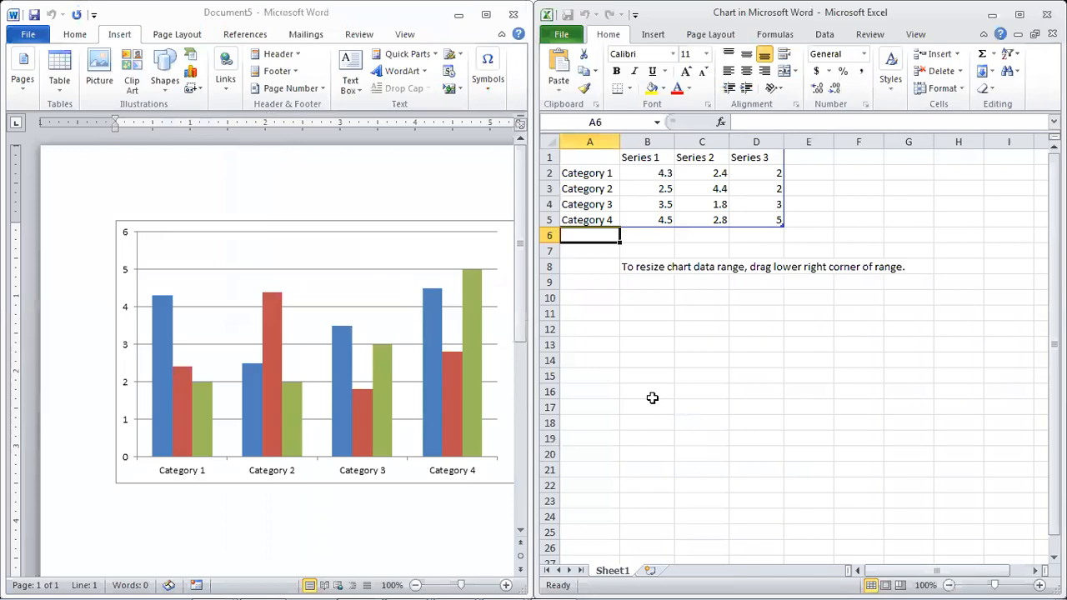
click(639, 206)
click(658, 186)
key(Up)
key(Up)
key(Right)
key(Up)
key(Right)
key(Left)
key(Left)
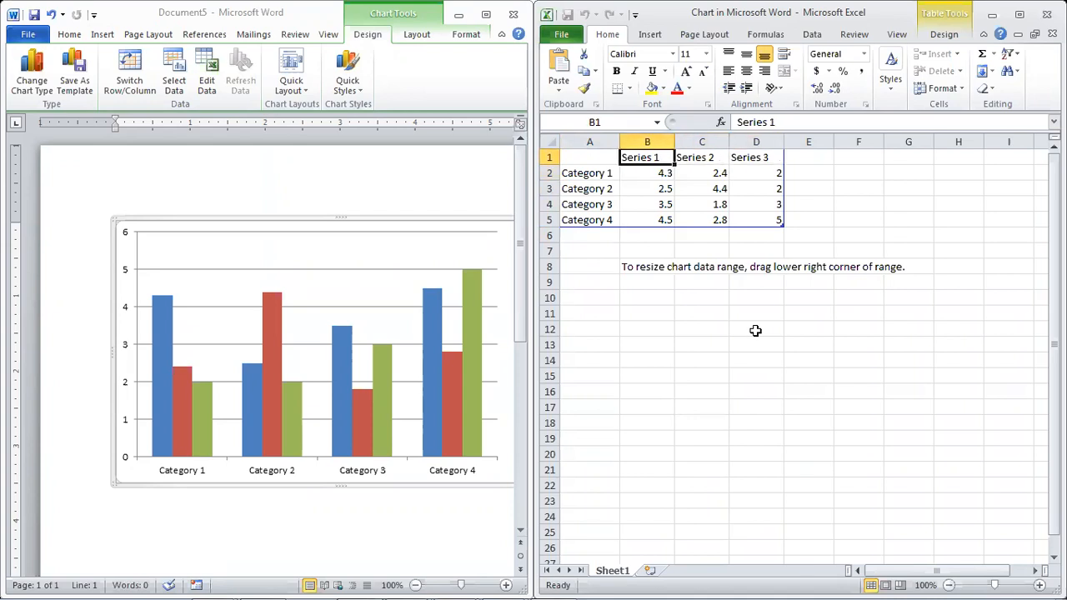
Replace the Category 1 and Category 2 labels in A2 and A3 with the first two students' names.
click(590, 185)
key(Up)
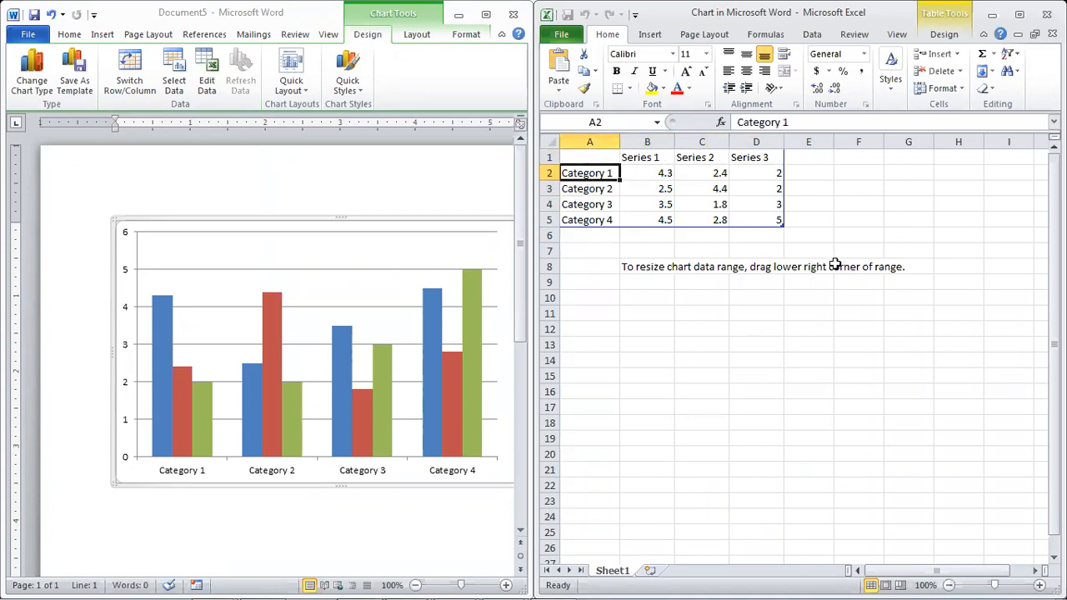
key(F2)
key(shift+Home)
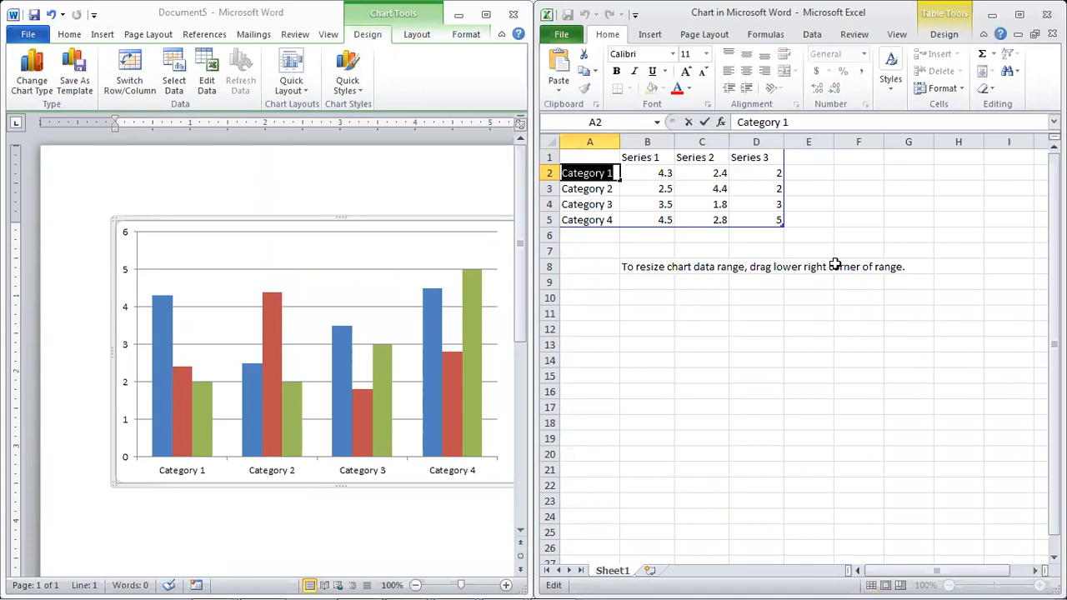
text(Asim)
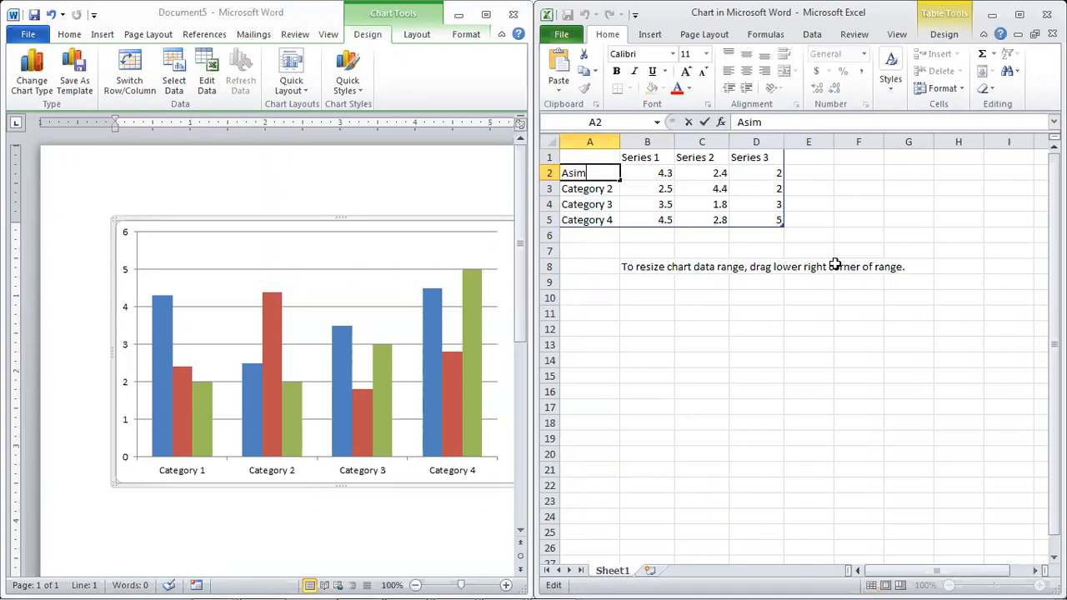
key(Return)
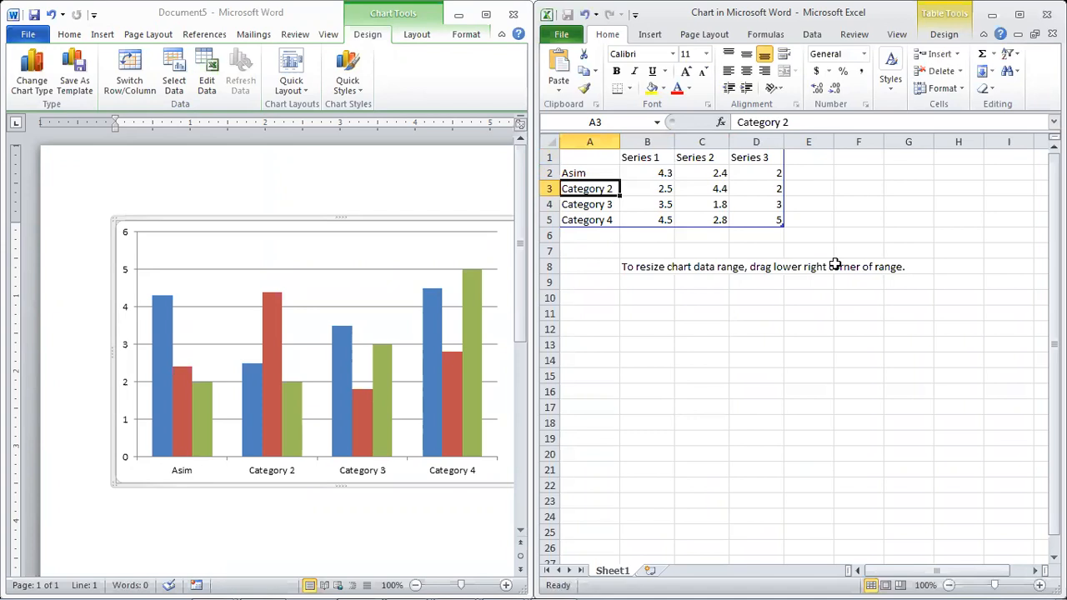
key(F2)
key(shift+Home)
key(BackSpace)
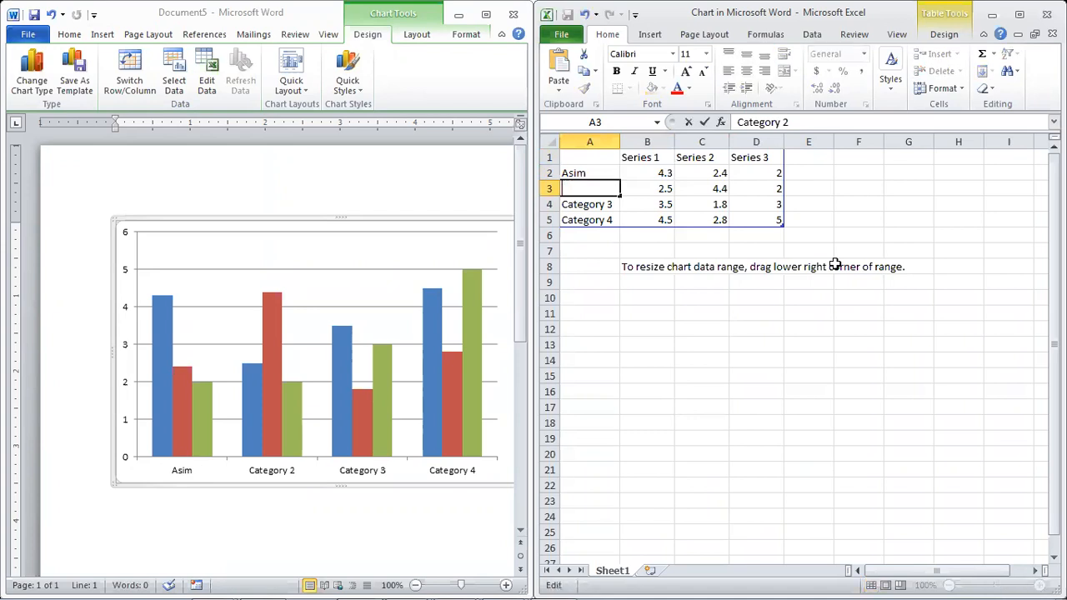
text(Basit)
key(Return)
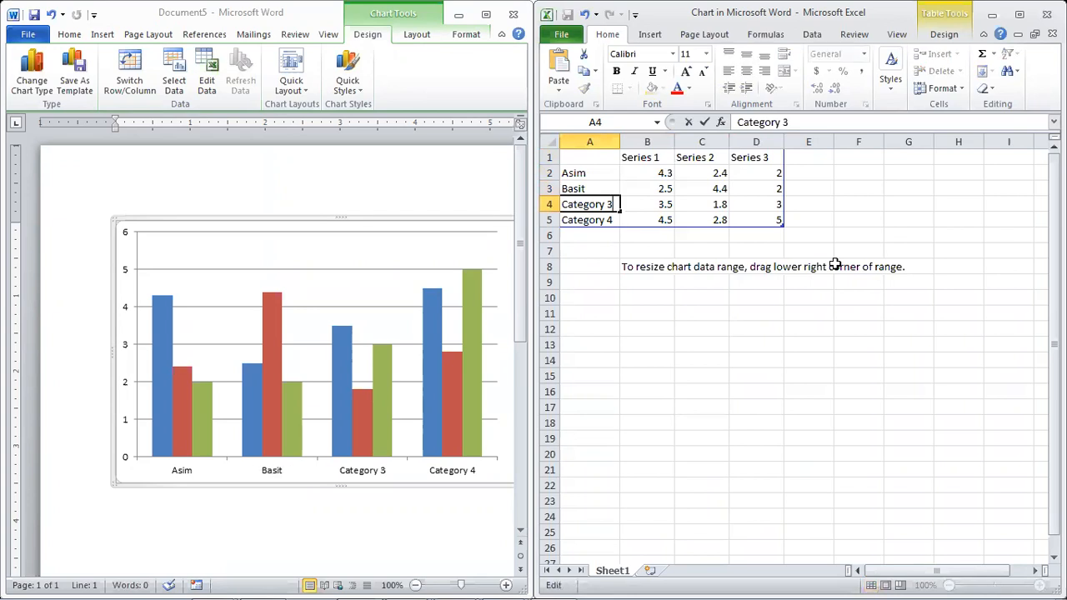
Replace the Category 3 and Category 4 labels in A4 and A5 with the last two students' names.
key(F2)
key(shift+Home)
key(BackSpace)
text(Danish)
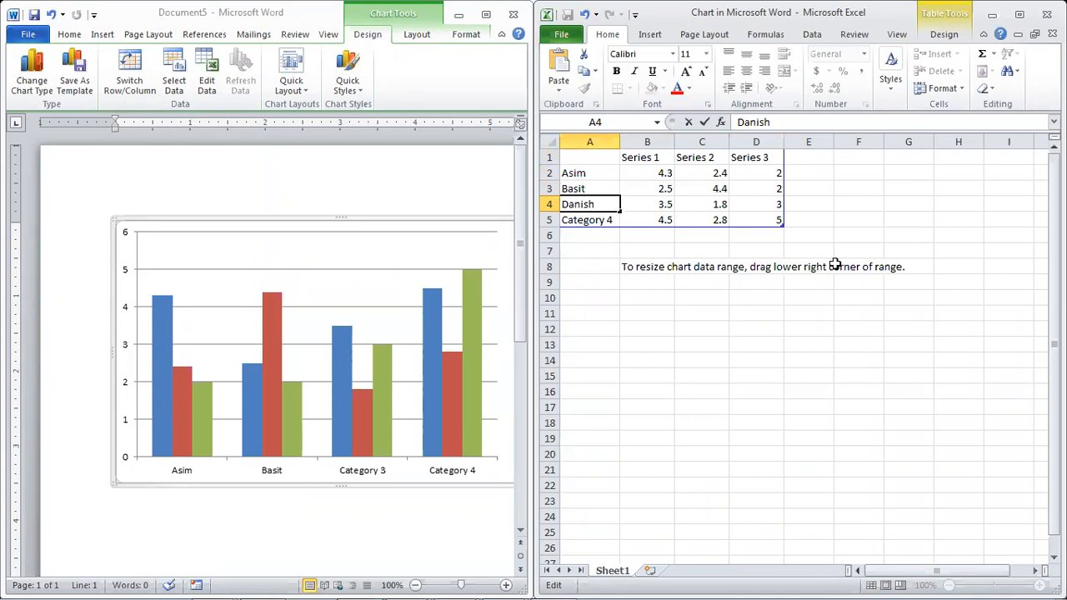
key(Return)
key(F2)
key(shift+Home)
key(BackSpace)
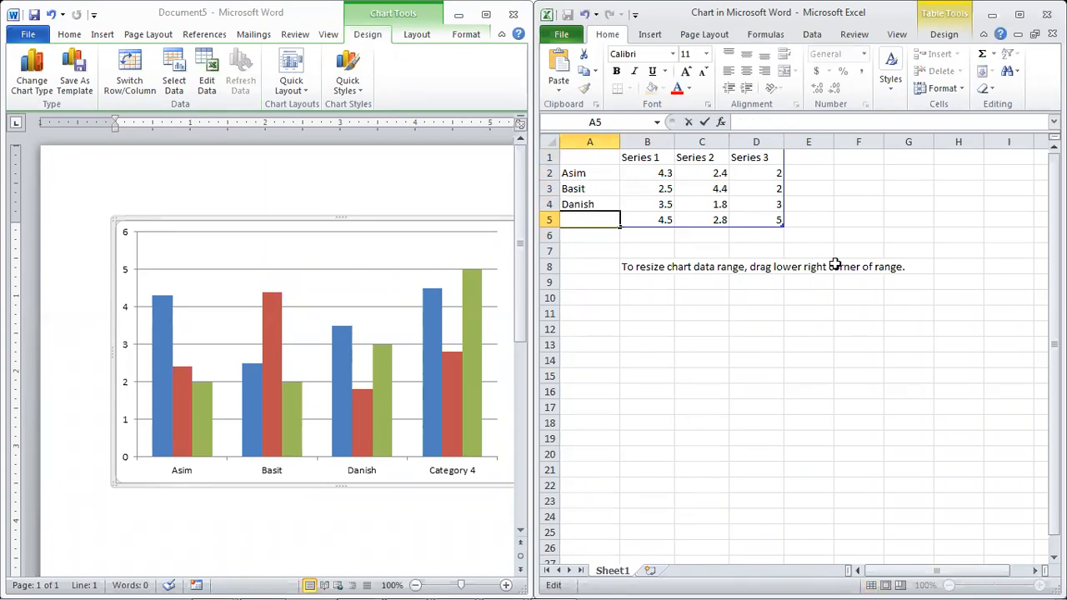
text(Kamran)
key(Tab)
Rename the Series 1 header in B1 to Math.
key(Right)
key(Up)
key(Up)
key(Up)
key(Left)
key(Up)
key(Delete)
text(Math)
key(Tab)
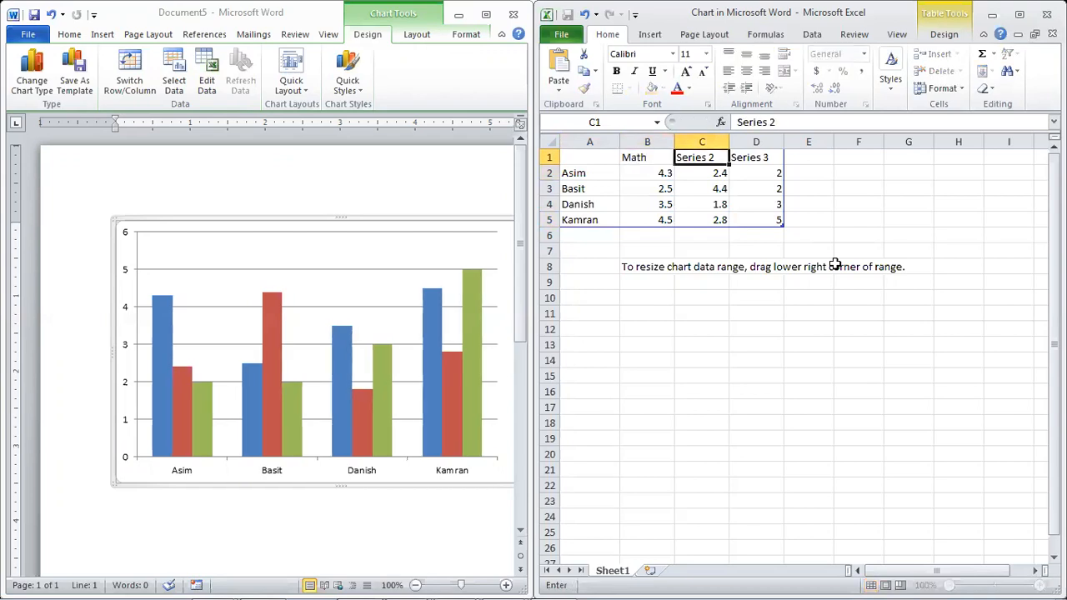
Rename the Series 2 header in C1 to Physics and the Series 3 header in D1 to Computer.
key(Delete)
text(Ph)
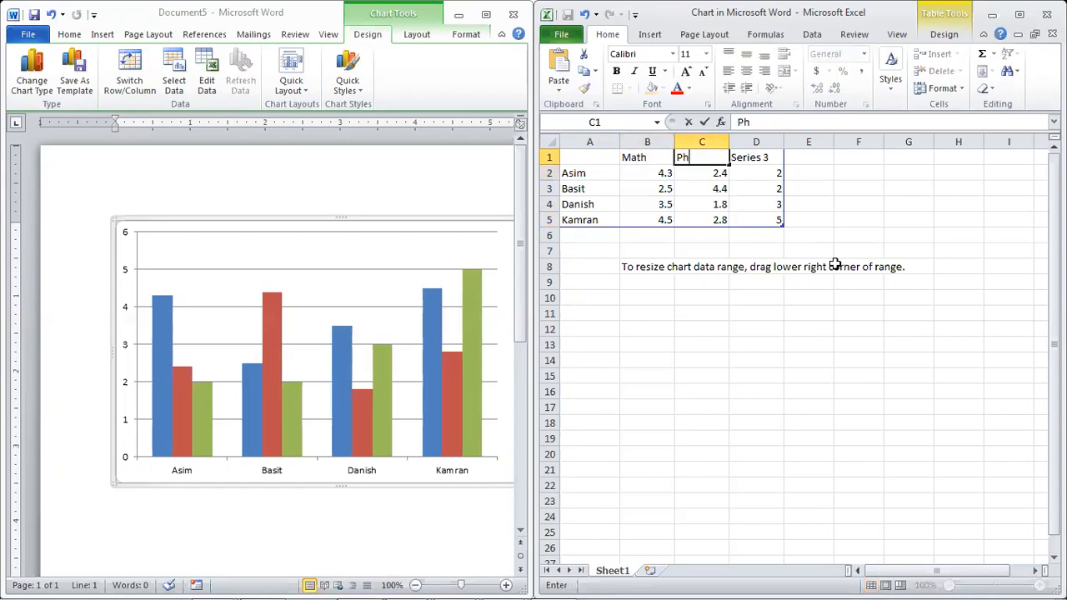
text(ysics)
key(Return)
key(Up)
key(Right)
key(Delete)
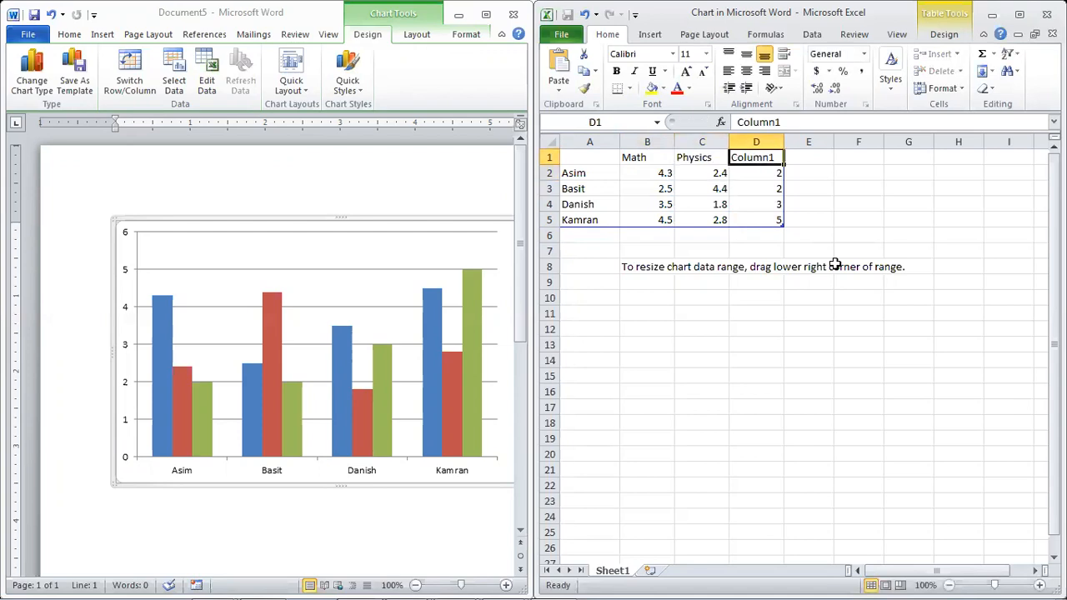
text(Computer)
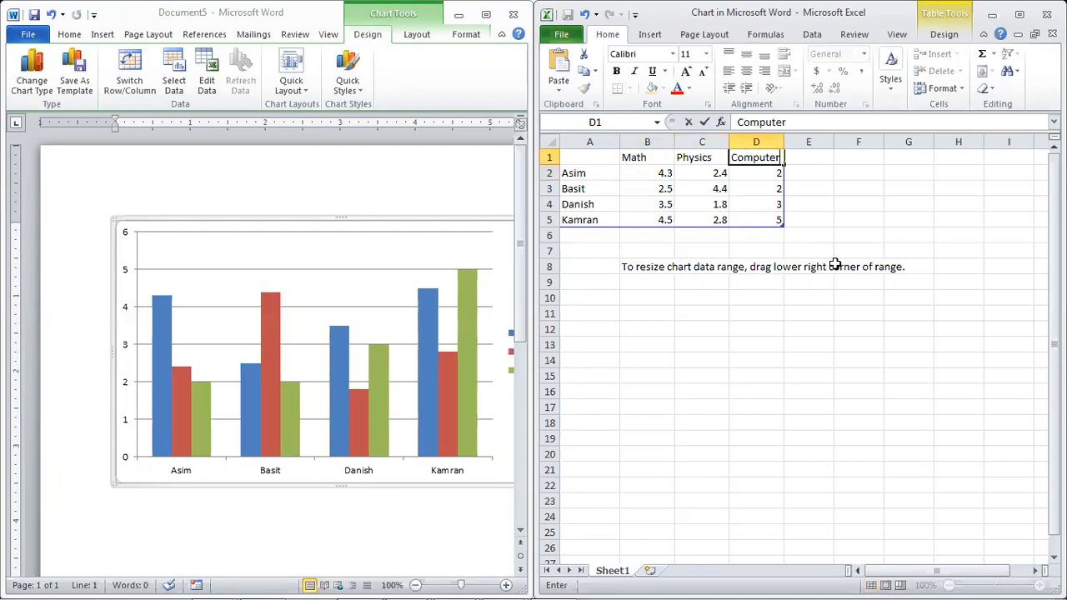
key(Return)
Enter the first student's marks in row 2: Math 85, Physics 88 and Computer 95.
key(Left)
key(Left)
key(Down)
key(Down)
key(Up)
key(Up)
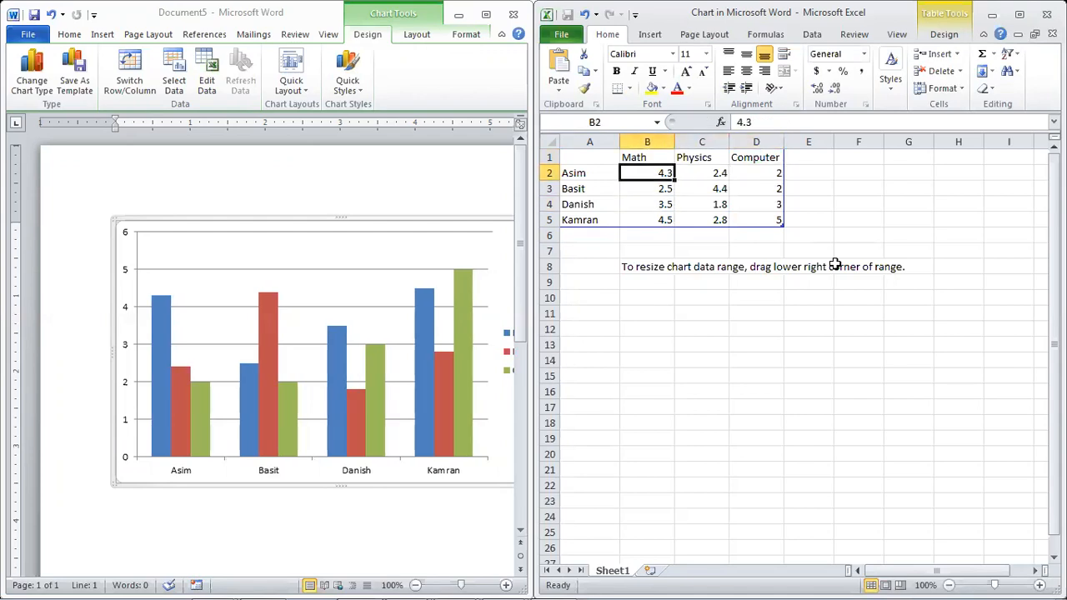
text(85)
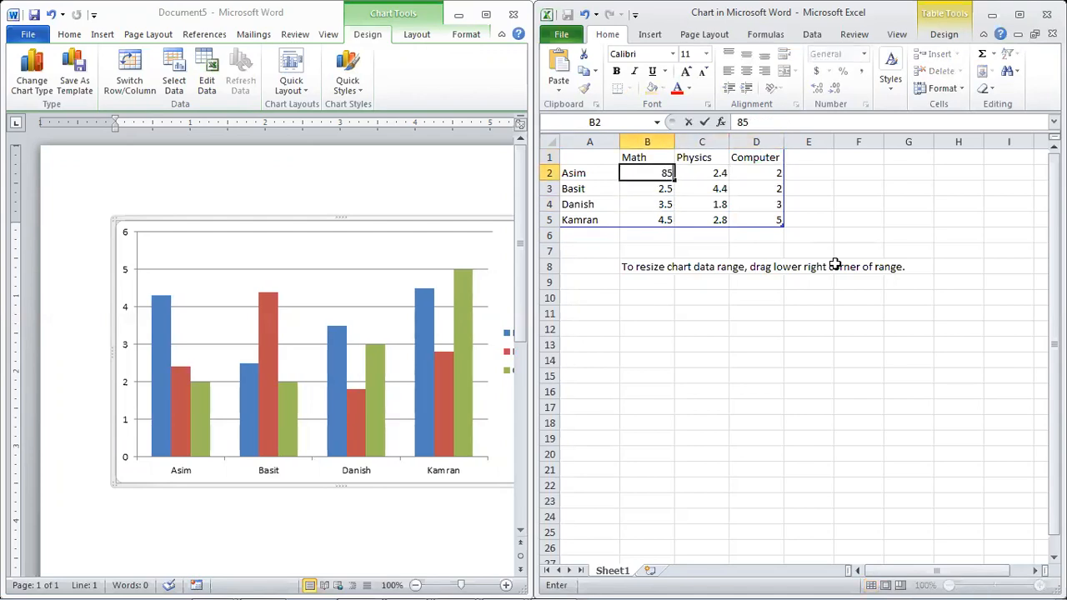
key(Tab)
text(8)
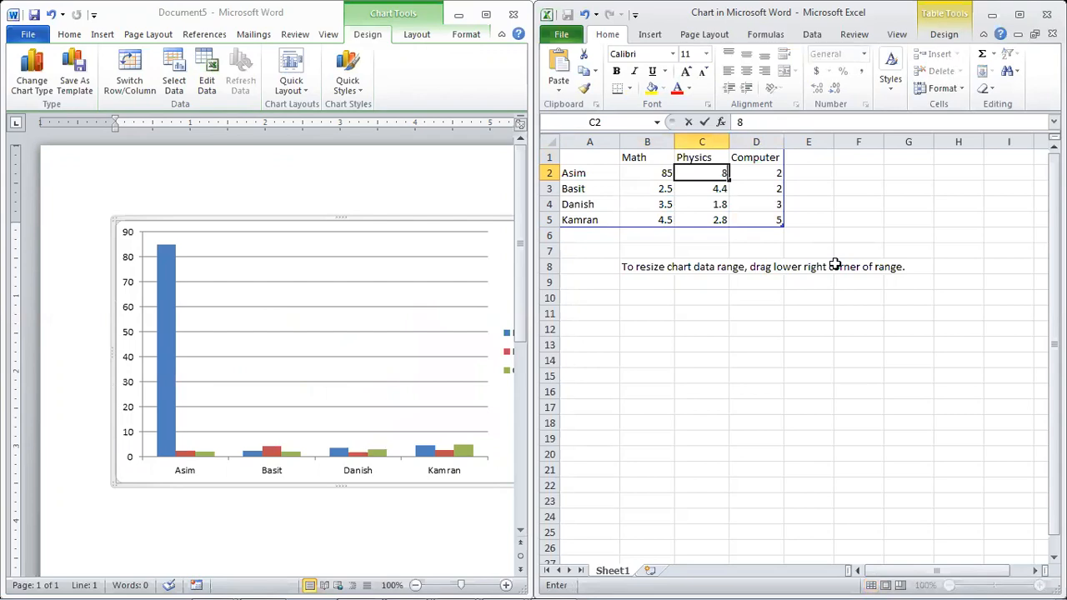
text(8)
key(Tab)
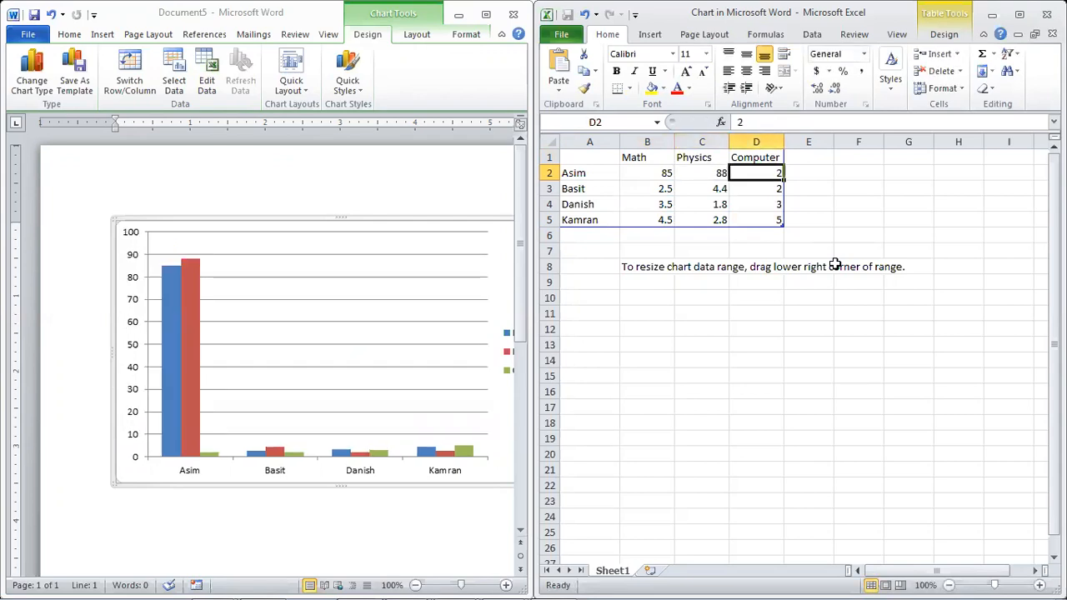
text(95)
key(Return)
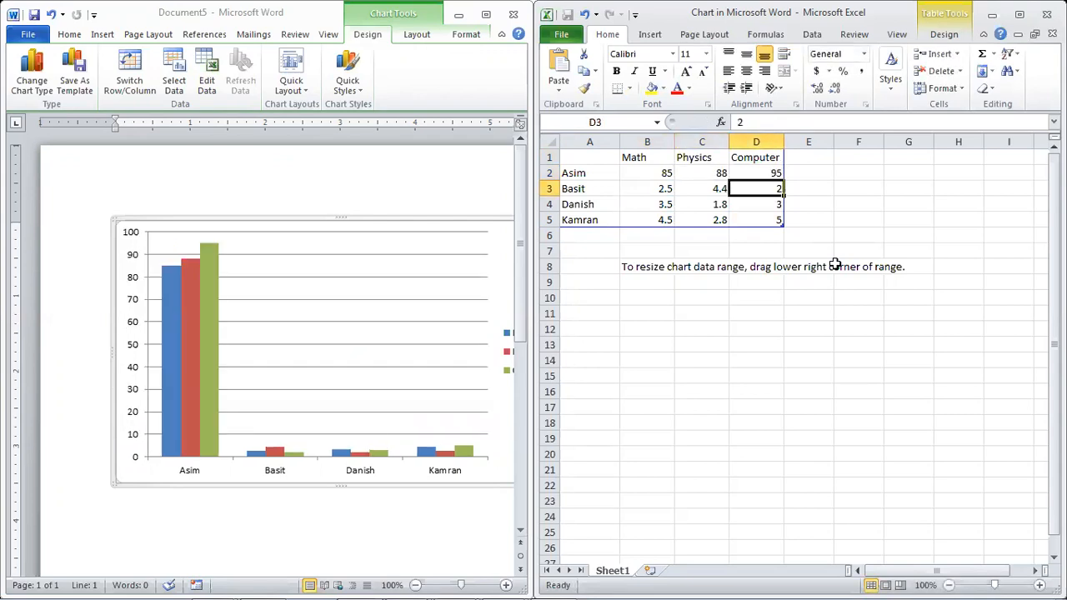
Enter the second student's marks in row 3: Math 71, Physics 75 and Computer 78.
key(Left)
key(Left)
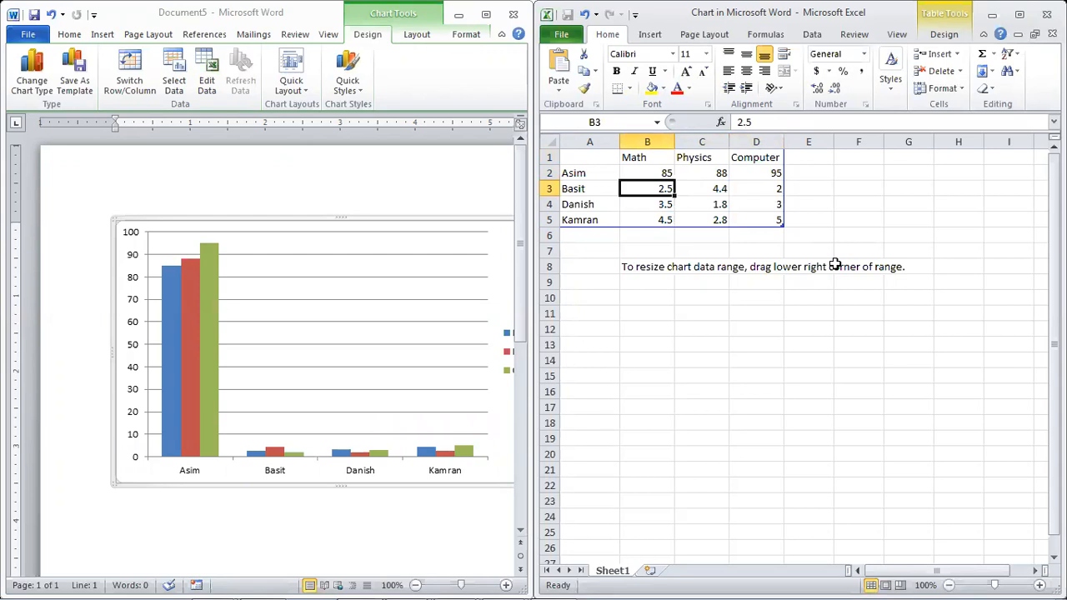
text(71)
key(Tab)
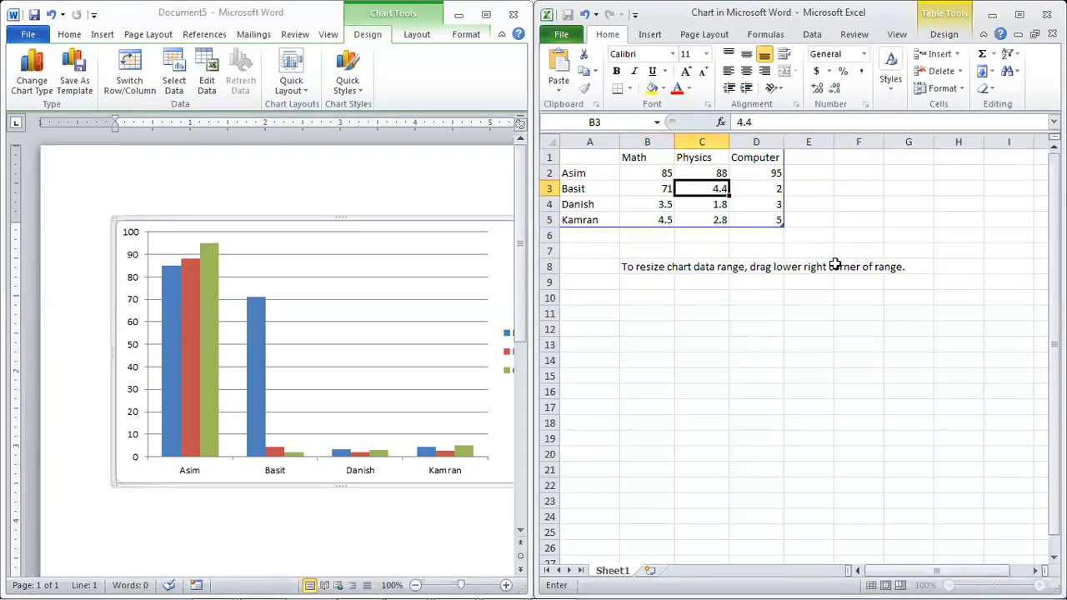
text(75)
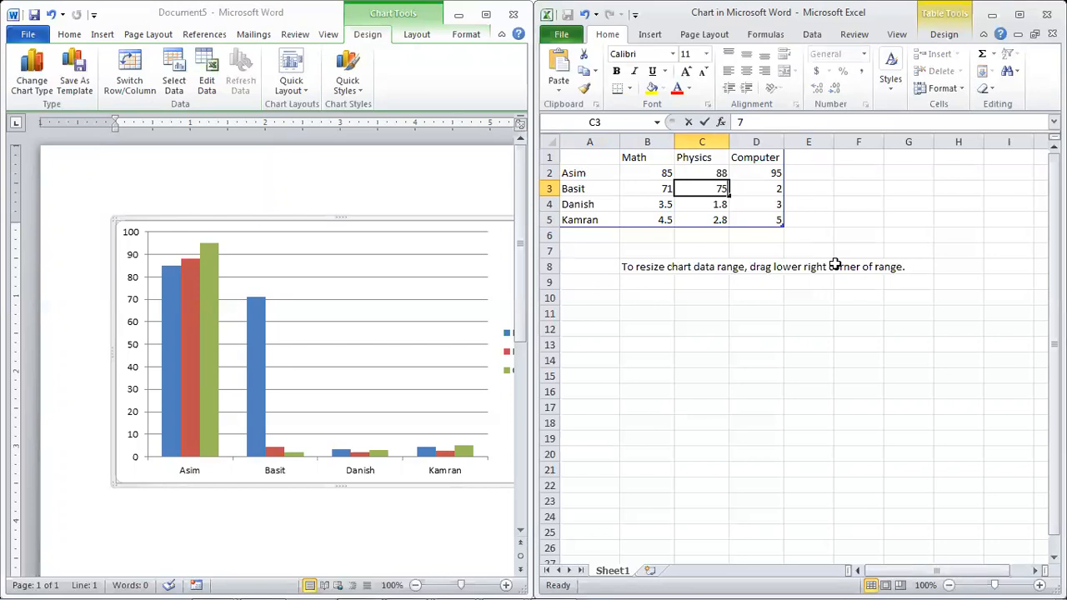
key(Tab)
text(78)
key(Return)
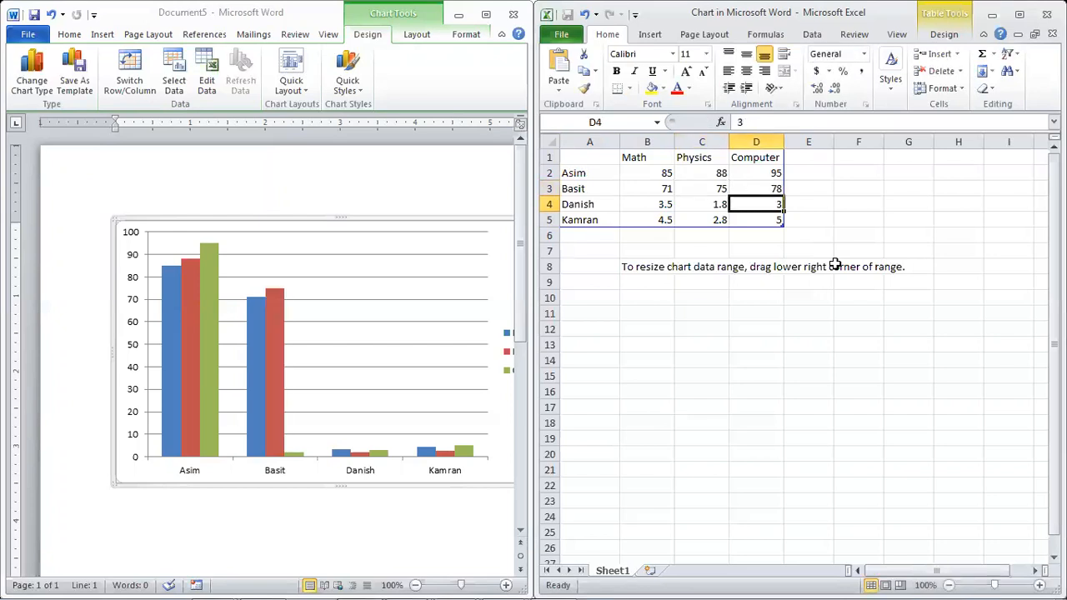
Enter the third student's marks in row 4: Math 65, Physics 67 and Computer 68.
key(Left)
key(Left)
text(65)
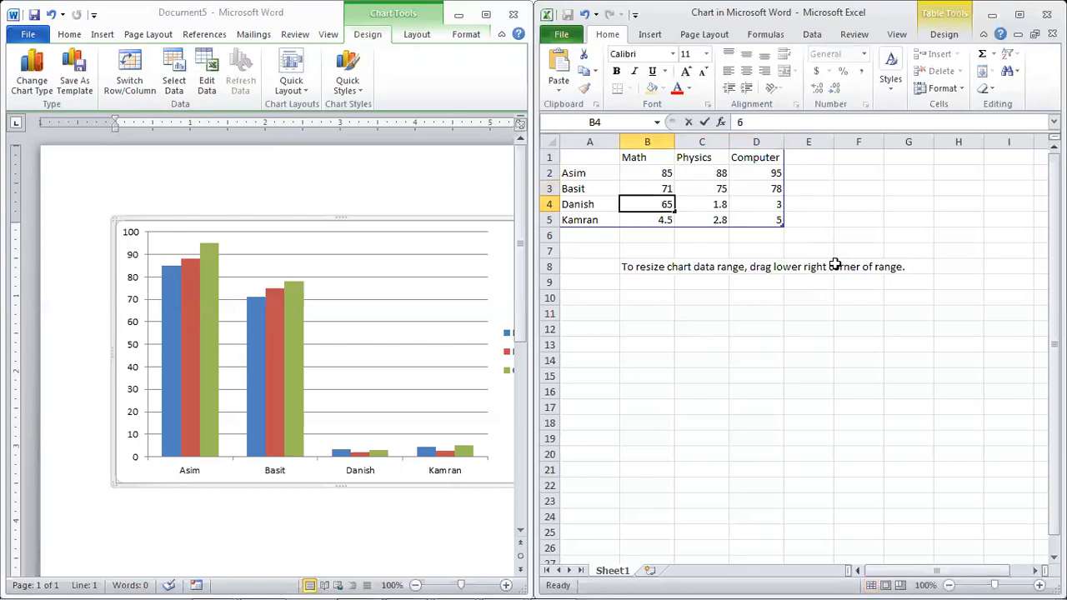
key(Tab)
text(67)
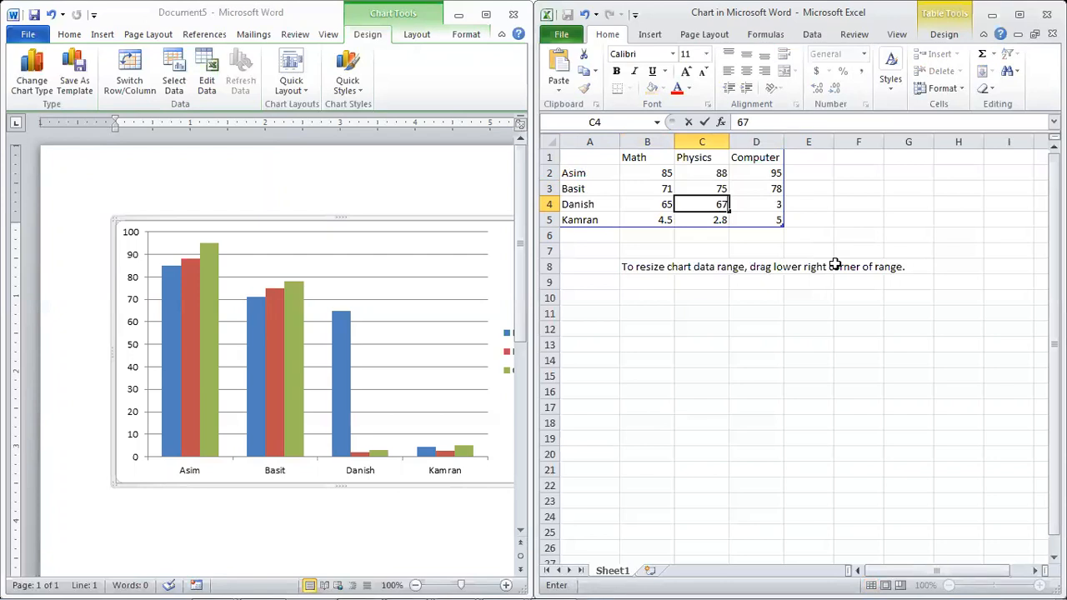
key(Tab)
text(68)
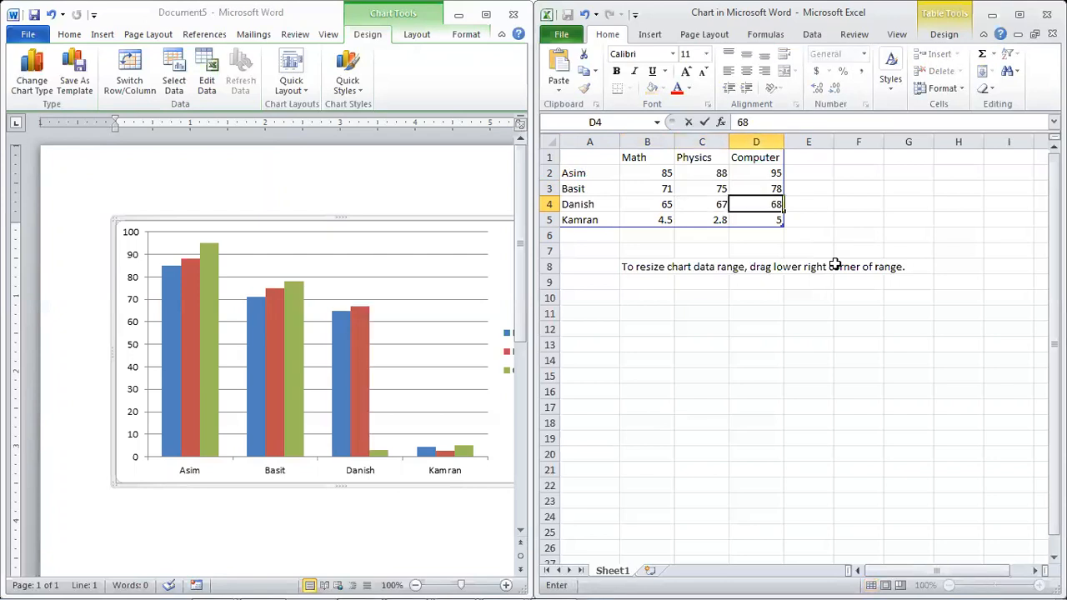
key(Down)
Enter the fourth student's marks in row 5: Math 45, Physics 55 and Computer 58.
key(Left)
key(Left)
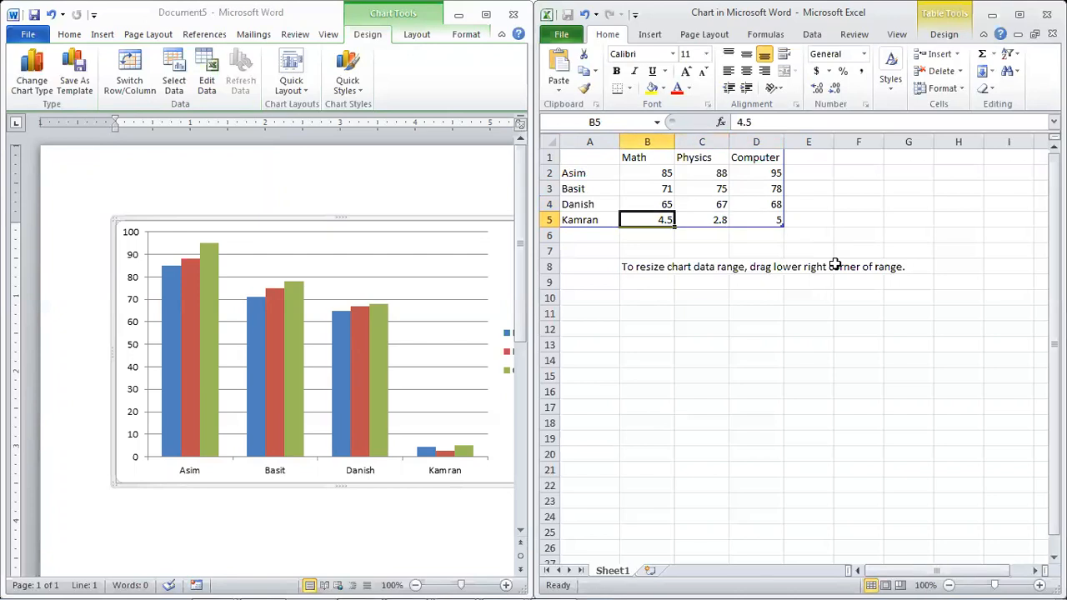
text(45)
key(Tab)
text(55)
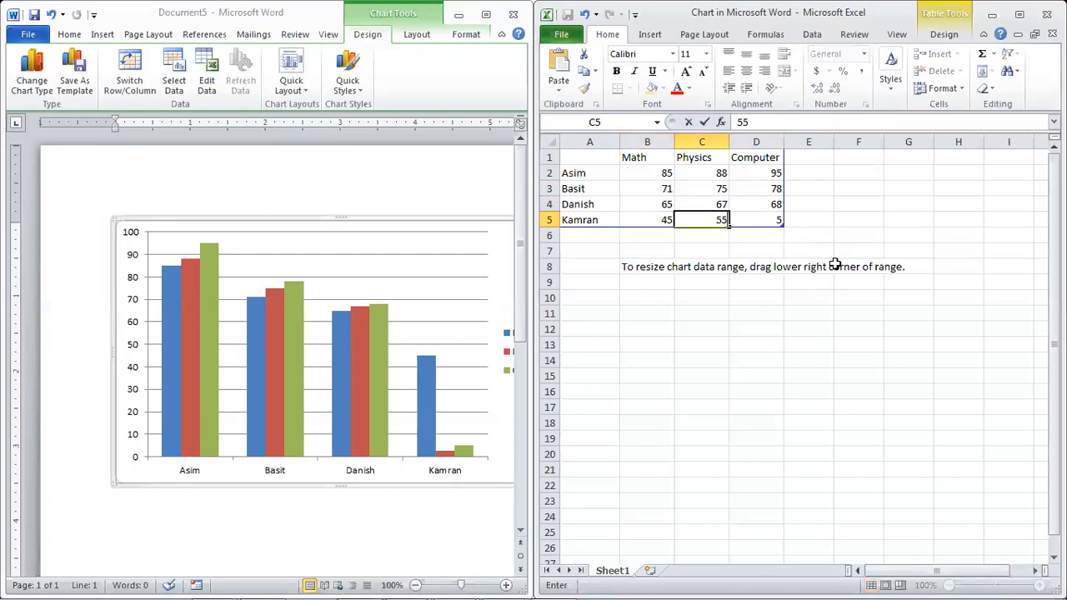
key(Tab)
text(58)
key(Return)
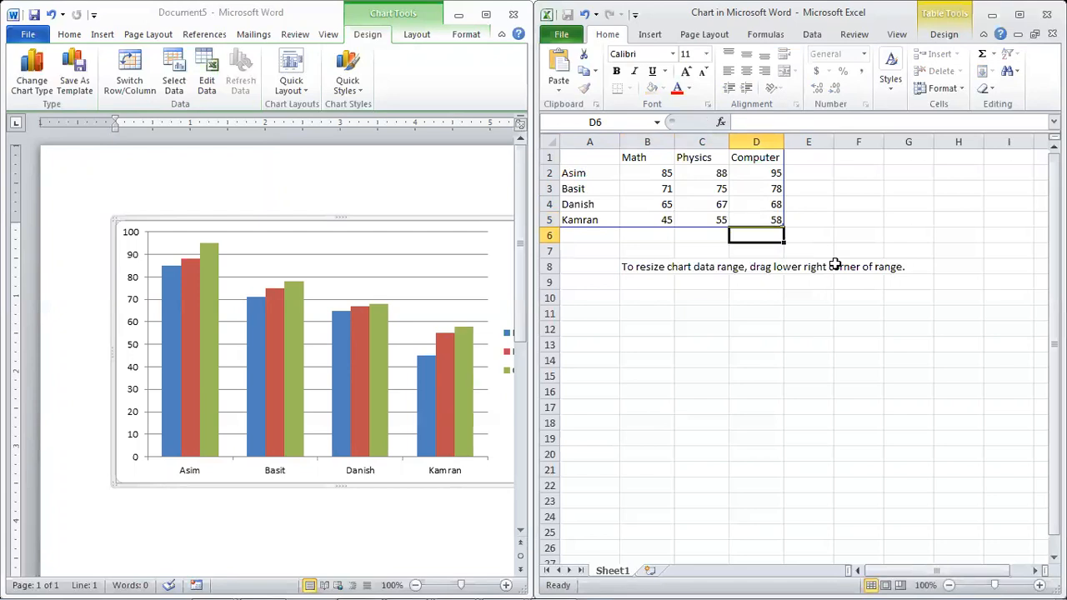
click(741, 193)
key(alt+f)
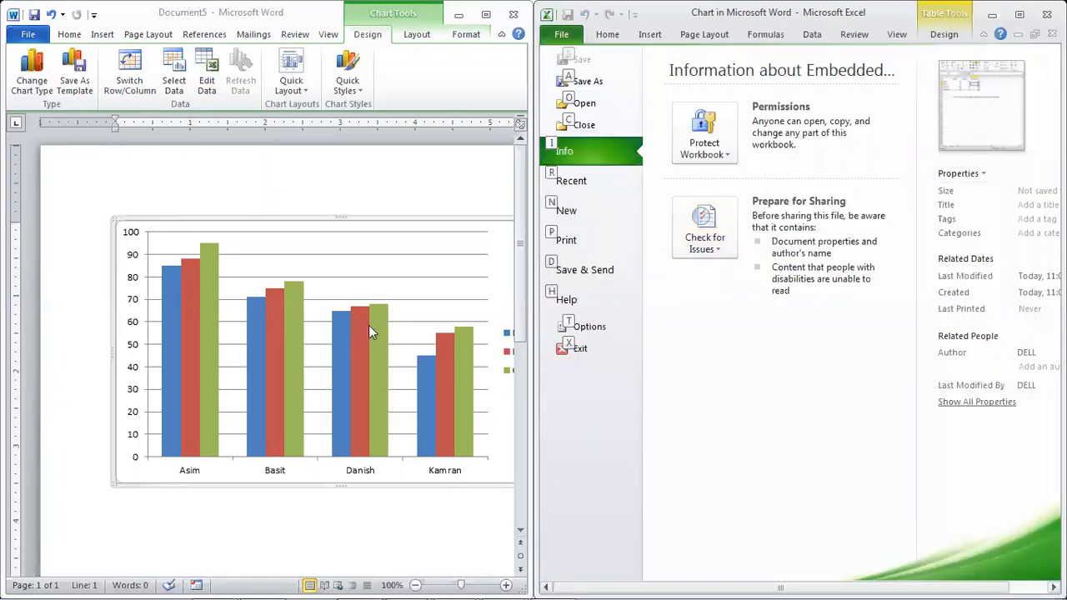
key(Escape)
click(710, 264)
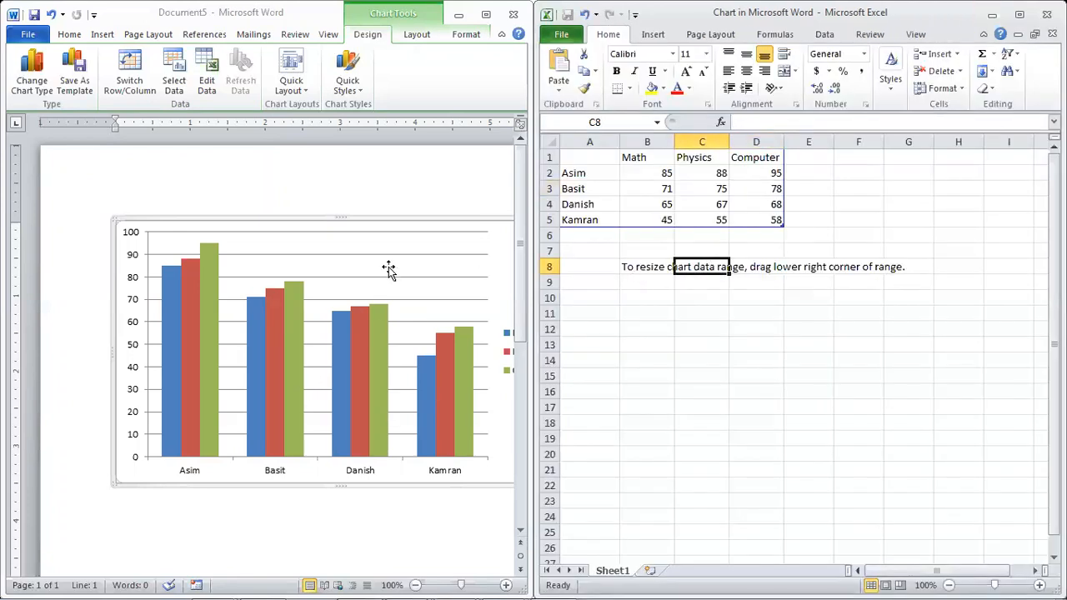
Minimize the chart data workbook and maximize the Word document window, selecting the chart's legend.
click(993, 16)
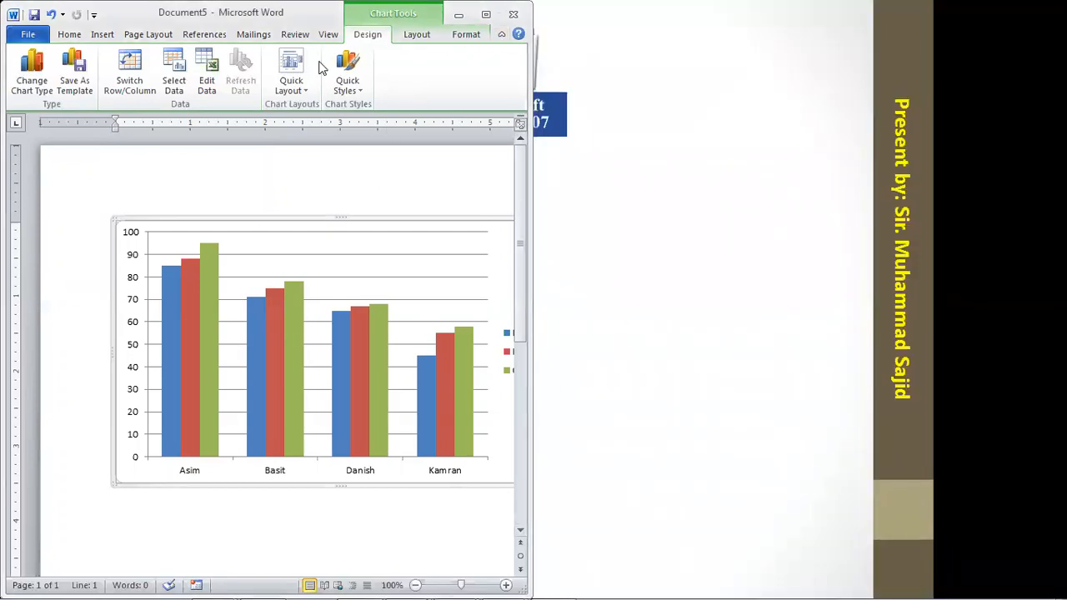
double_click(327, 14)
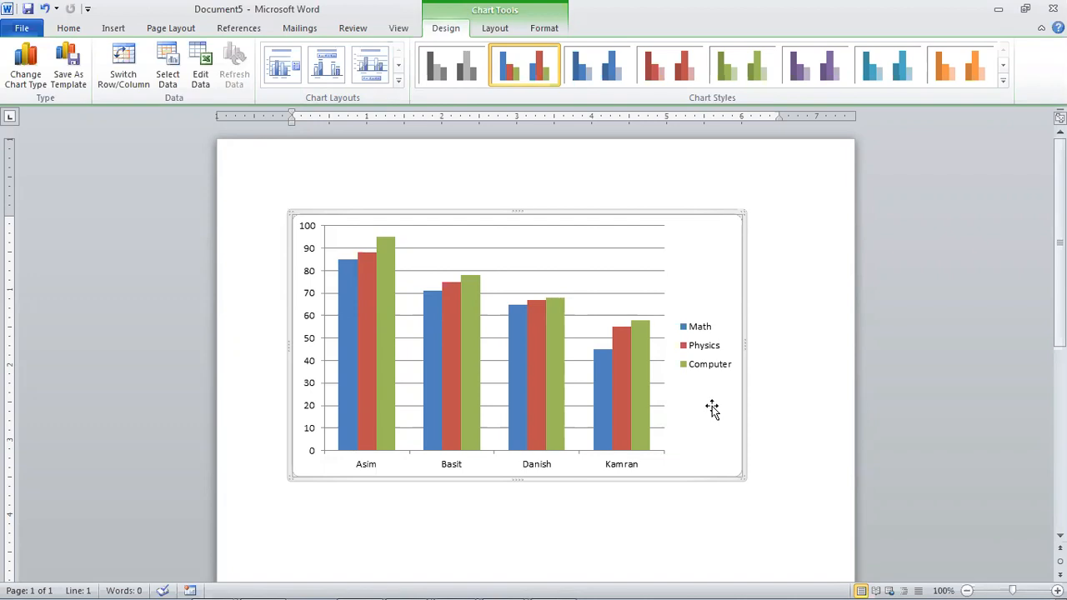
click(704, 353)
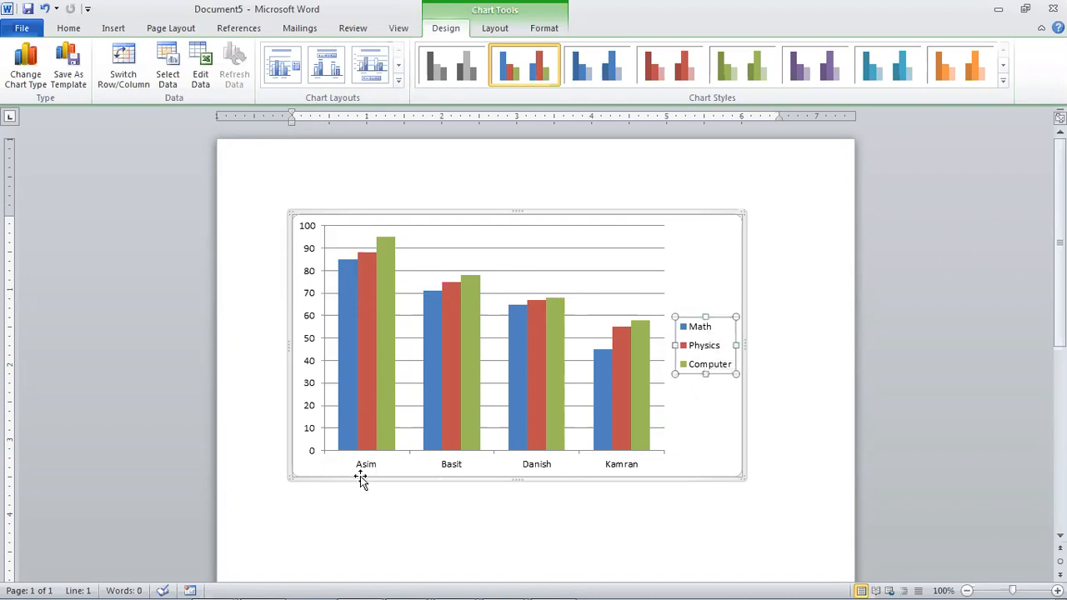
Select the chart's category axis and examine the students' names and their Math, Physics and Computer columns.
click(471, 477)
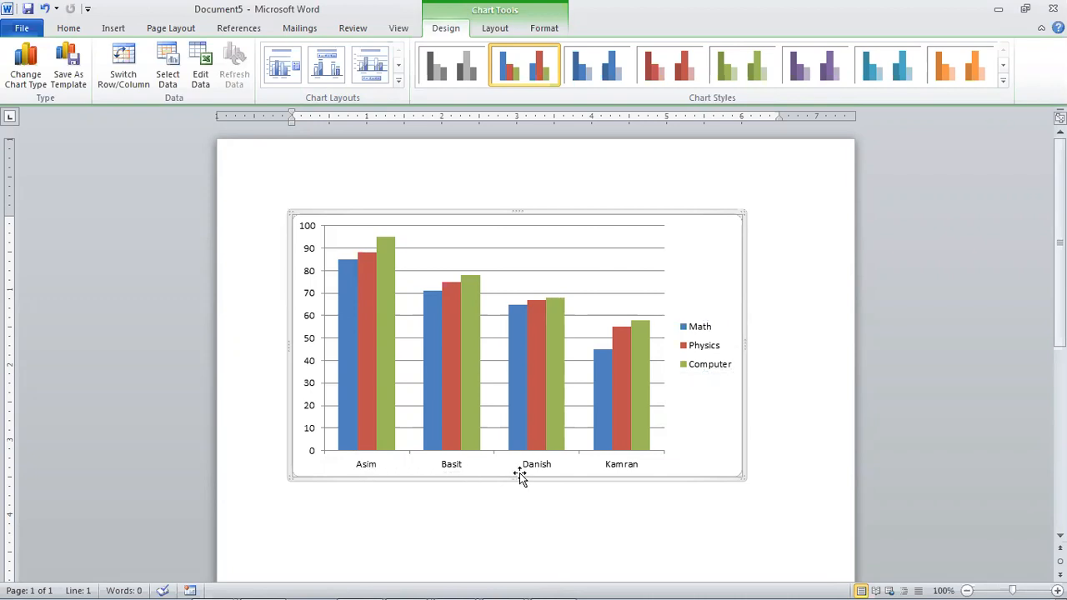
click(620, 466)
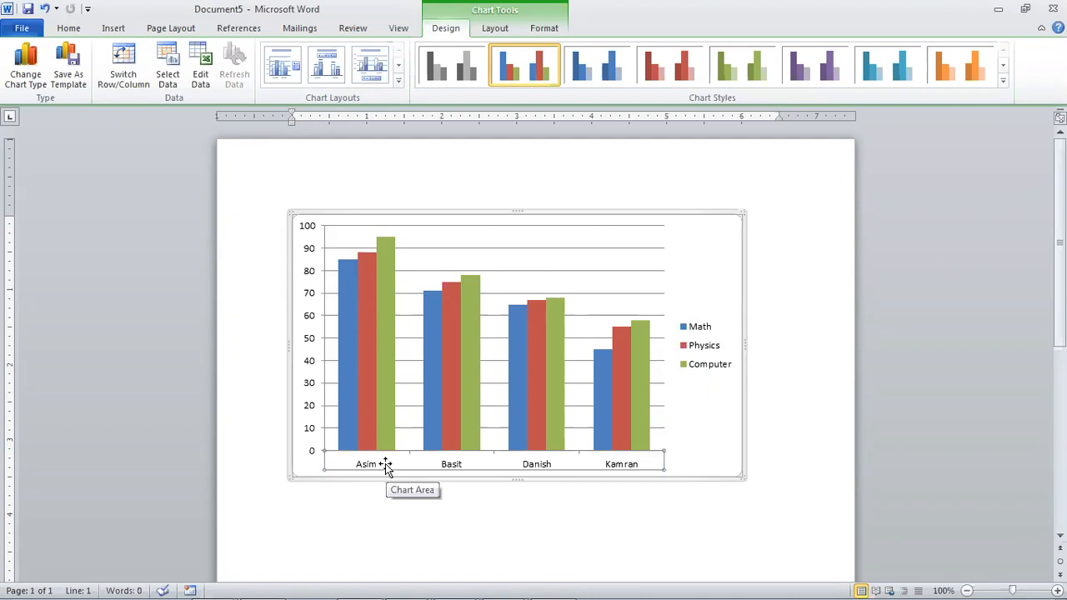
mouse_move(382, 286)
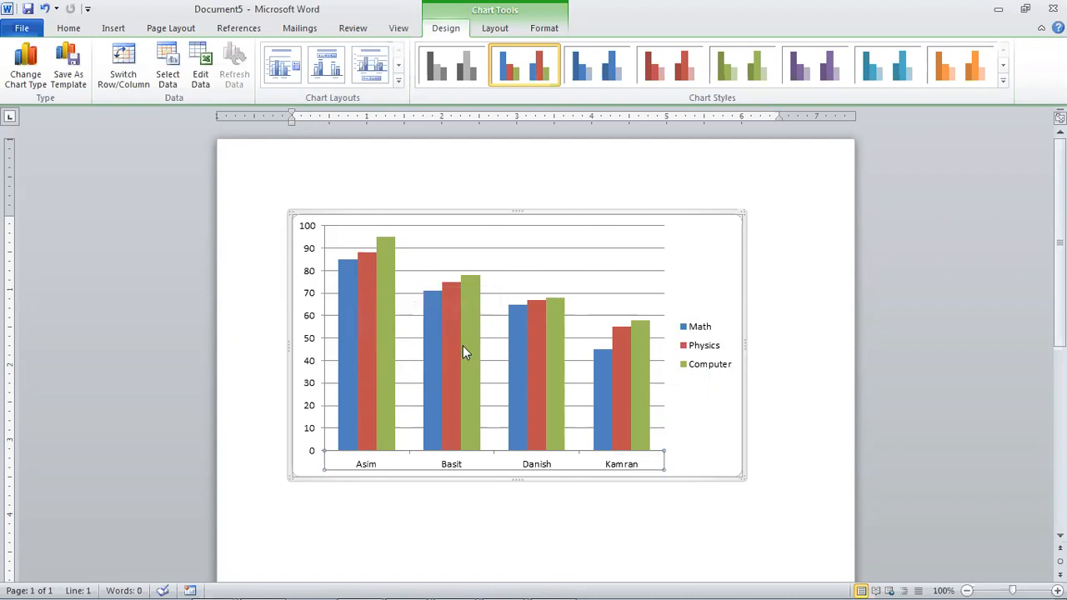
mouse_move(474, 313)
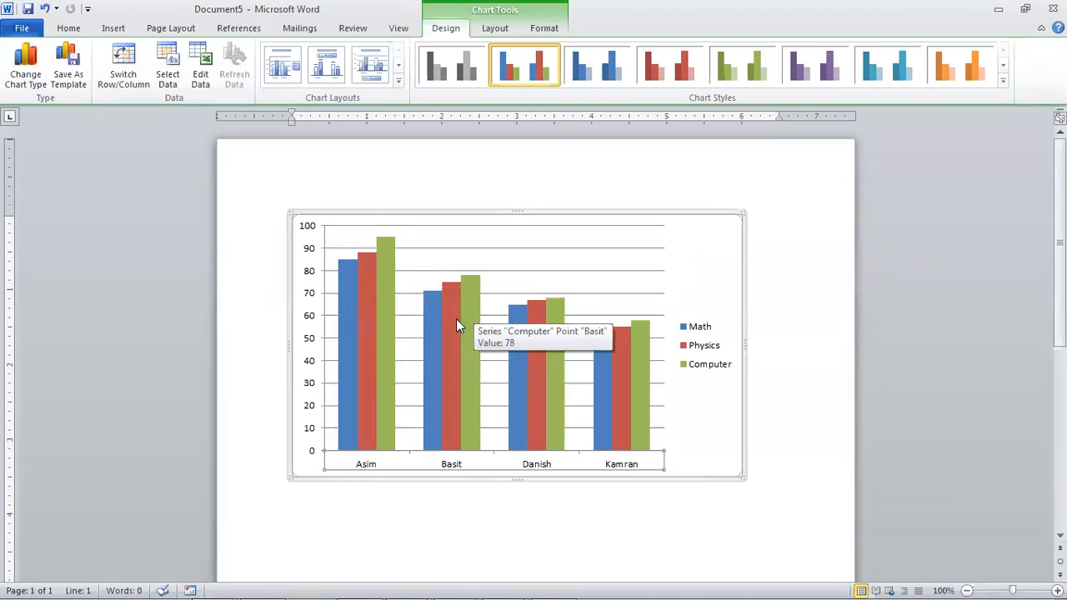
mouse_move(452, 328)
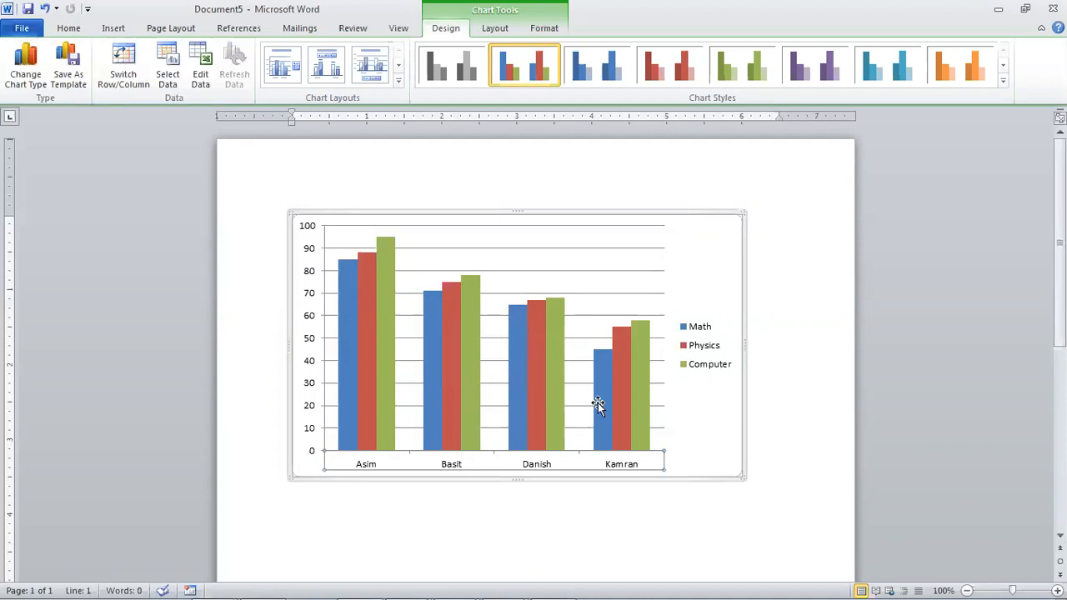
Try the blue, green and purple single-colour chart styles on the whole chart, ending with the blue one.
click(553, 215)
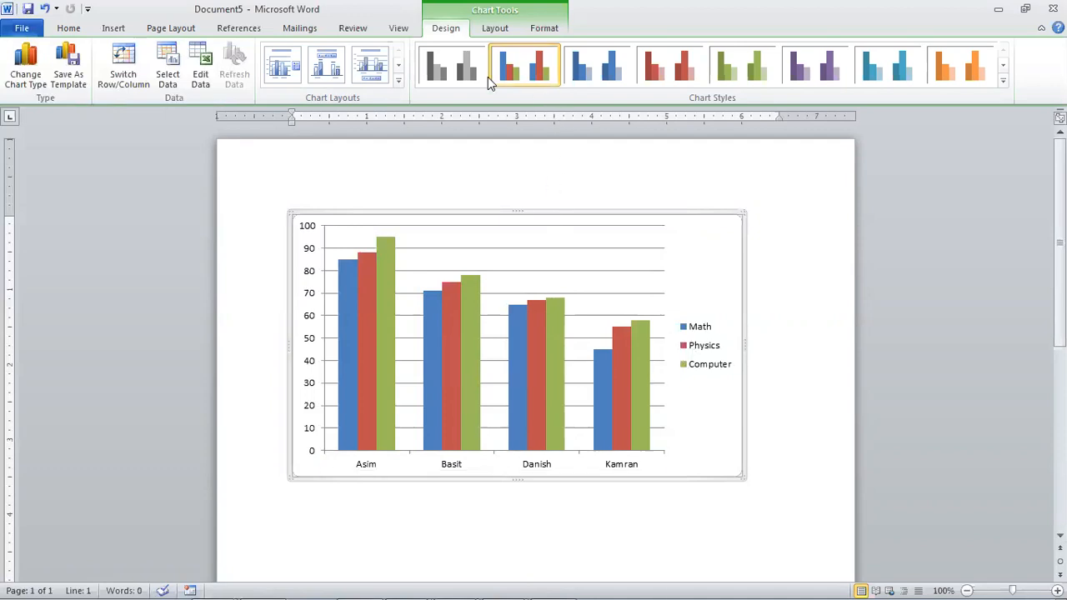
click(595, 68)
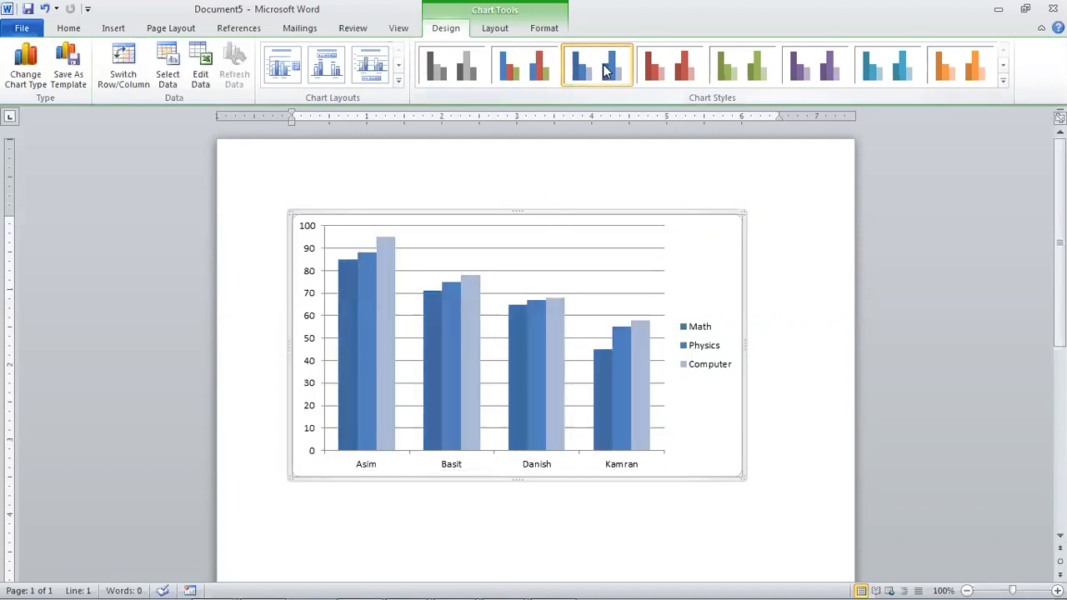
click(664, 73)
click(733, 78)
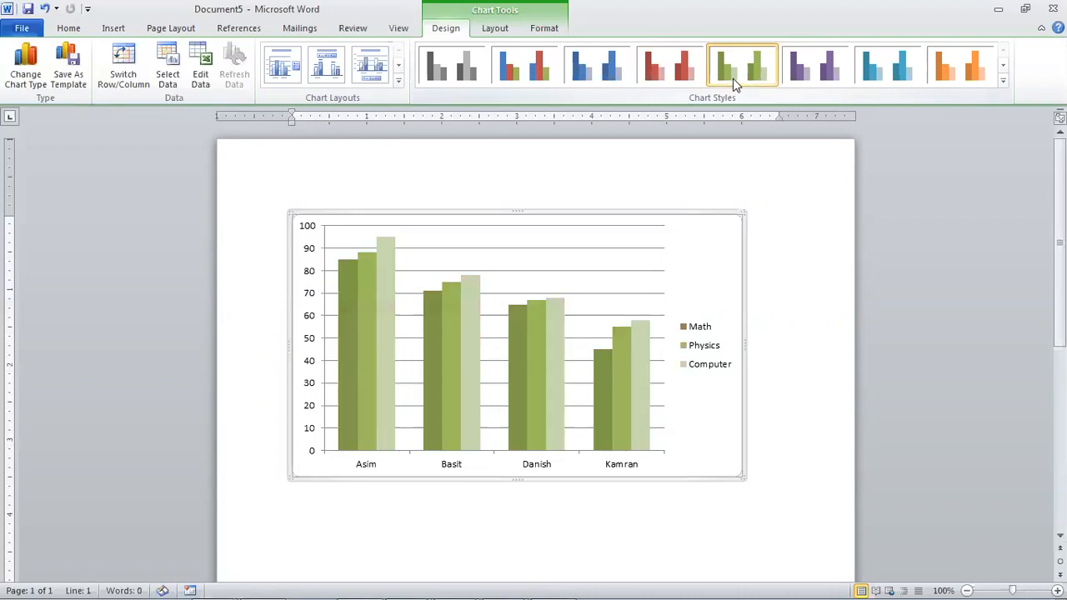
click(842, 75)
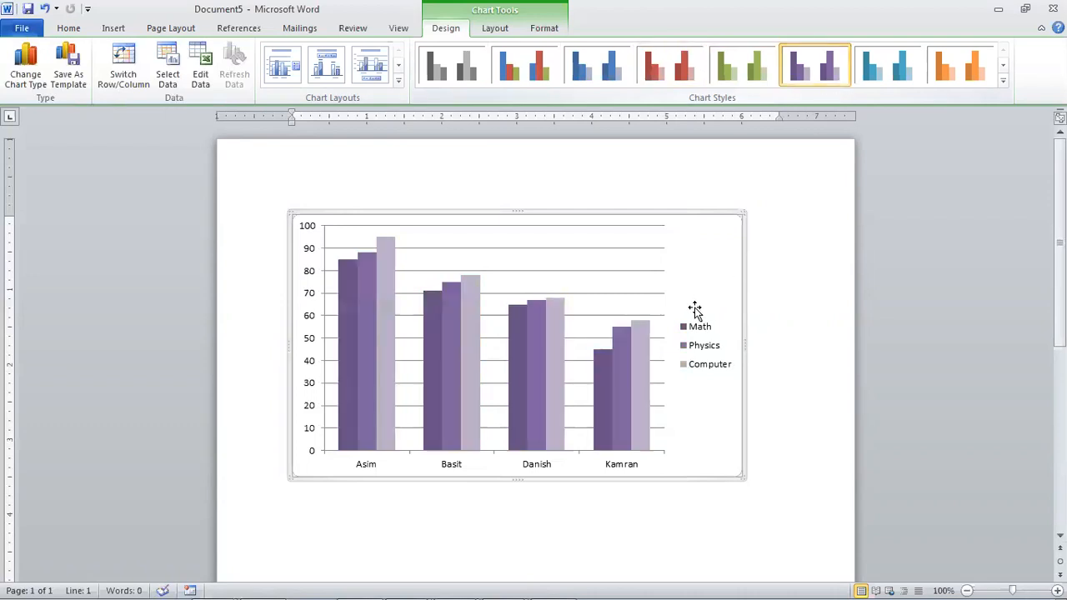
click(597, 72)
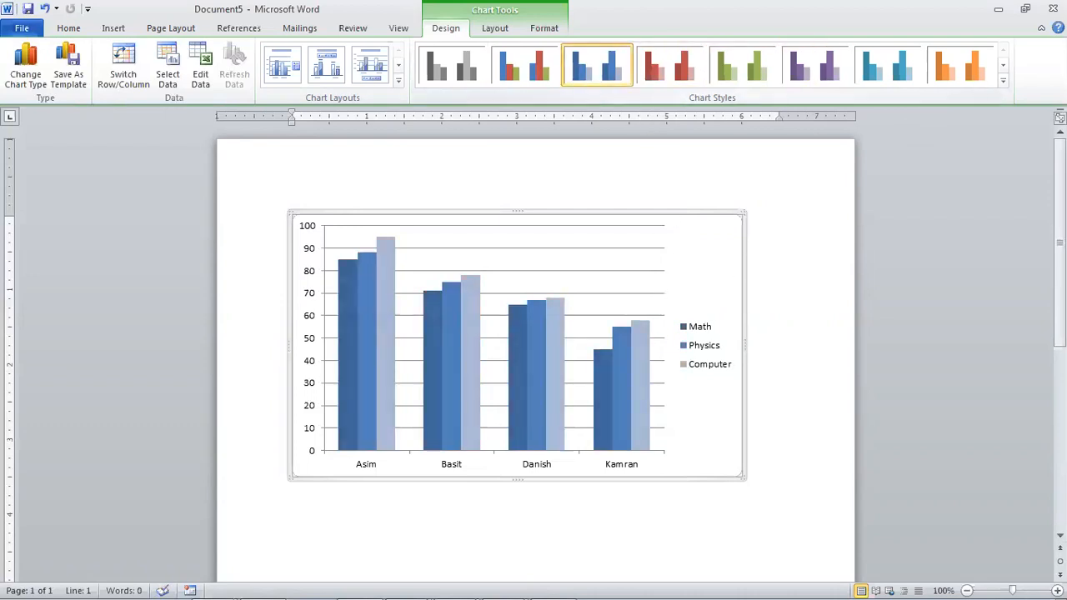
Apply the multicolour chart style from the third row of the full style gallery to the chart.
click(1003, 81)
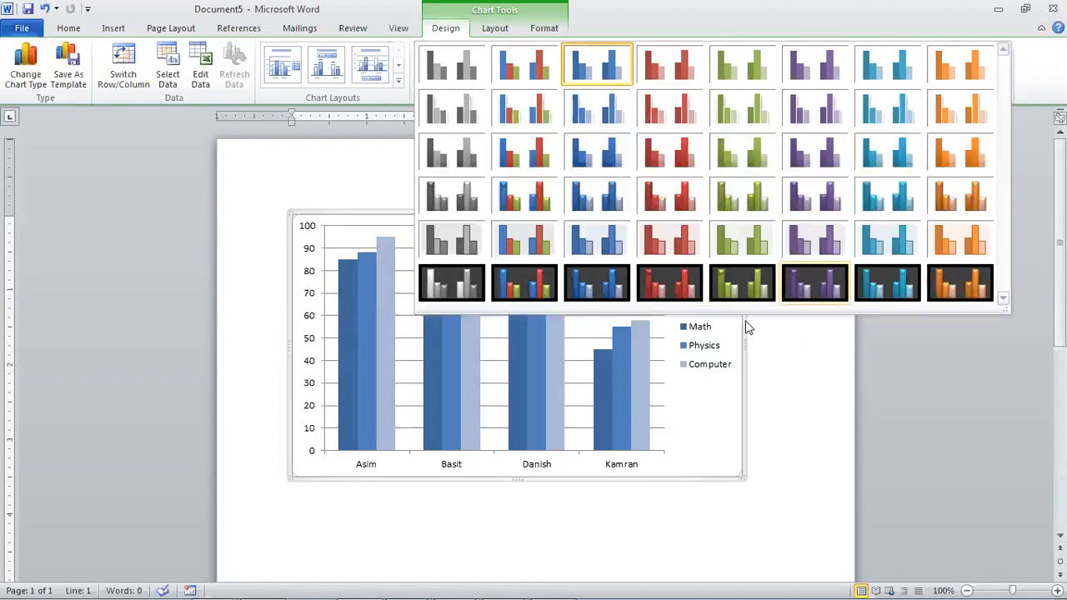
click(529, 148)
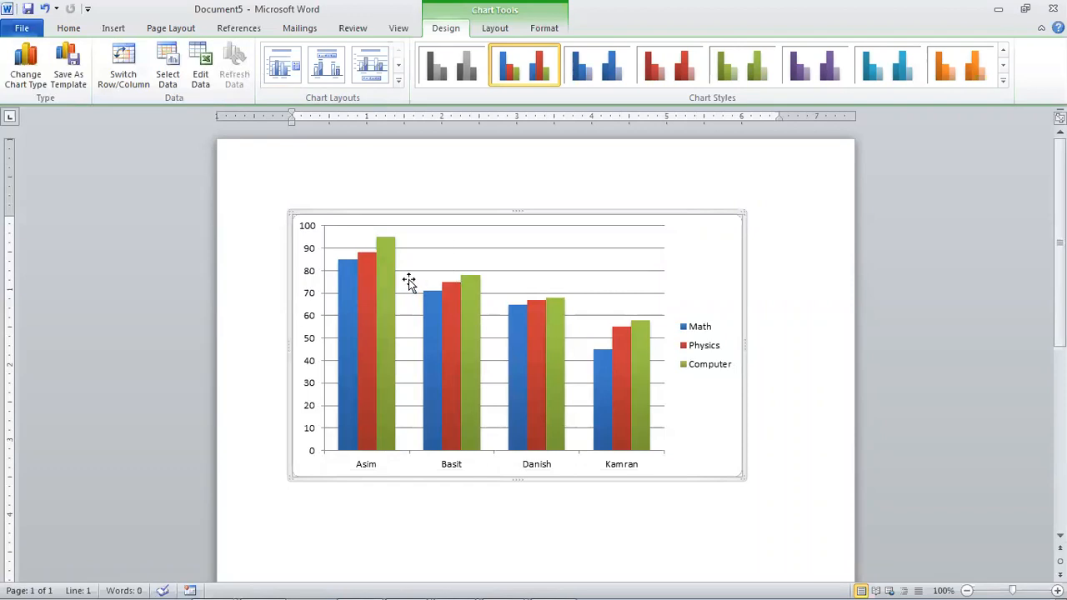
click(504, 30)
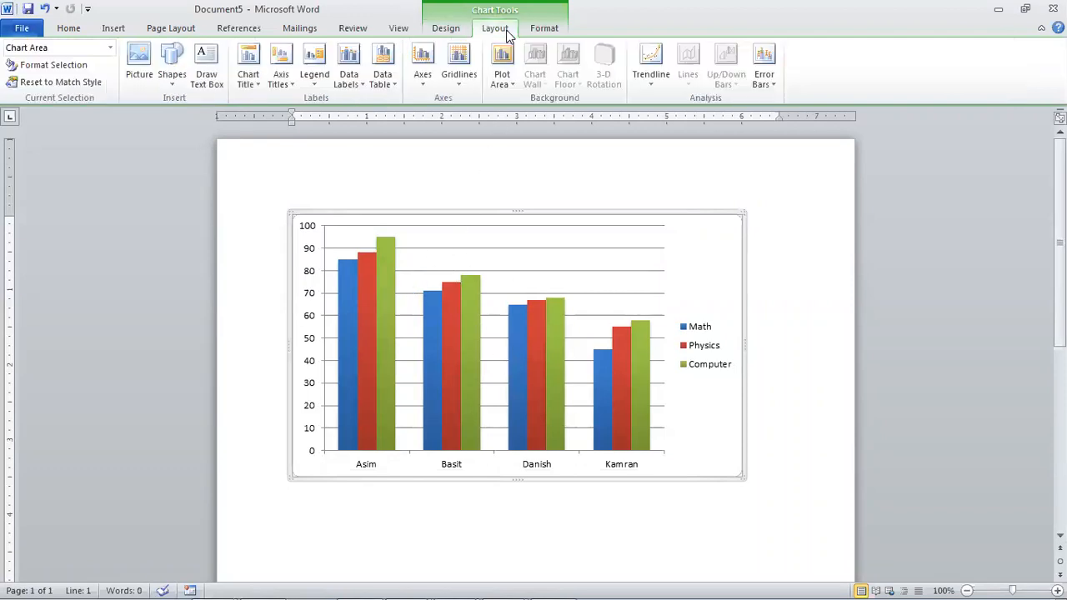
click(541, 31)
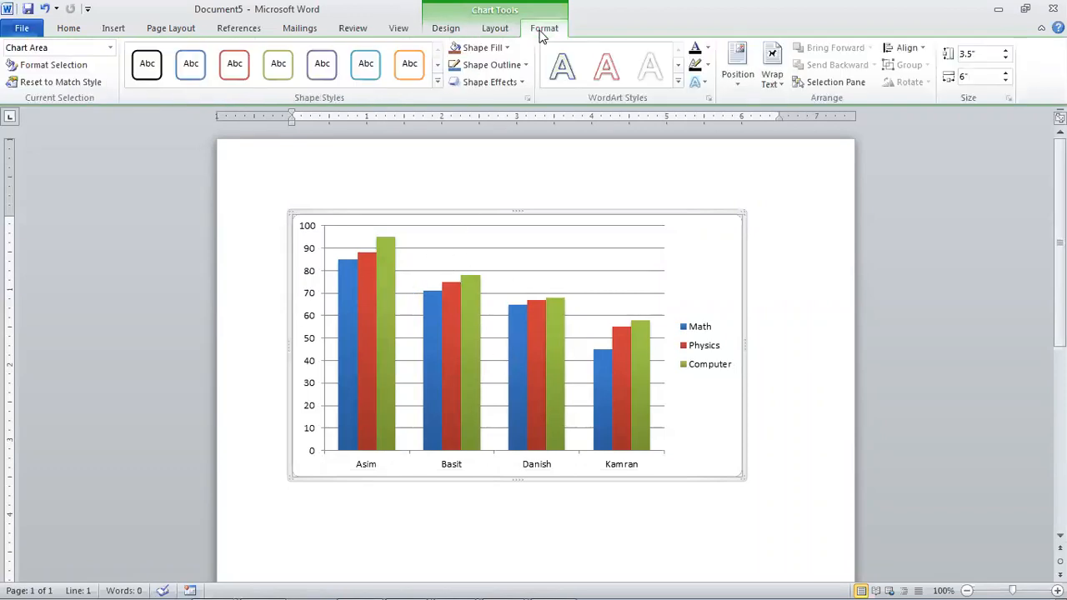
click(445, 28)
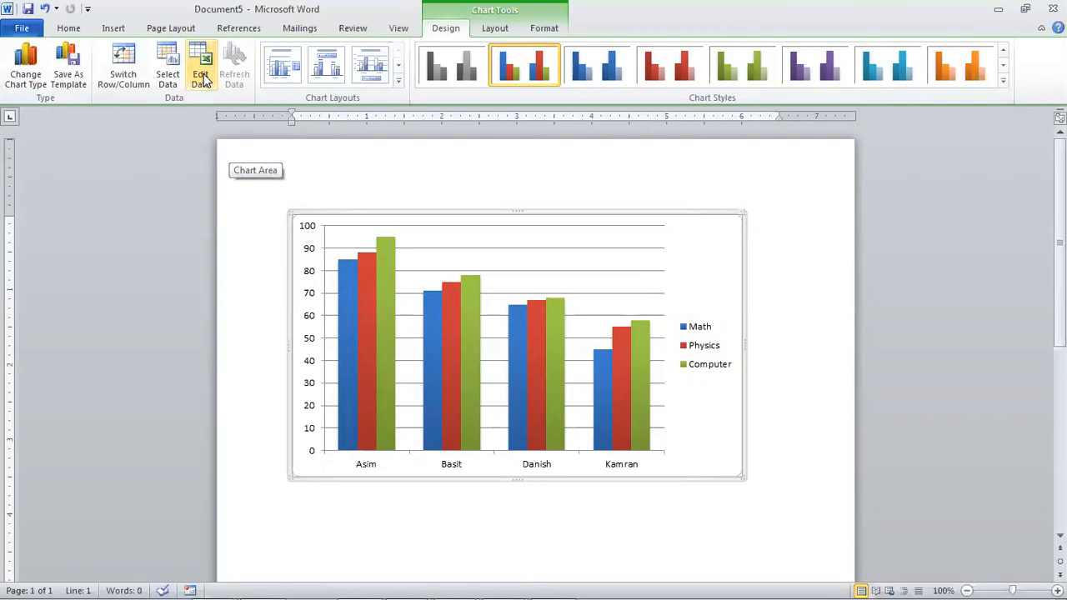
Try the chart layout with a title, replace it with the layout showing data labels and a bottom legend, and select the Physics series.
click(399, 80)
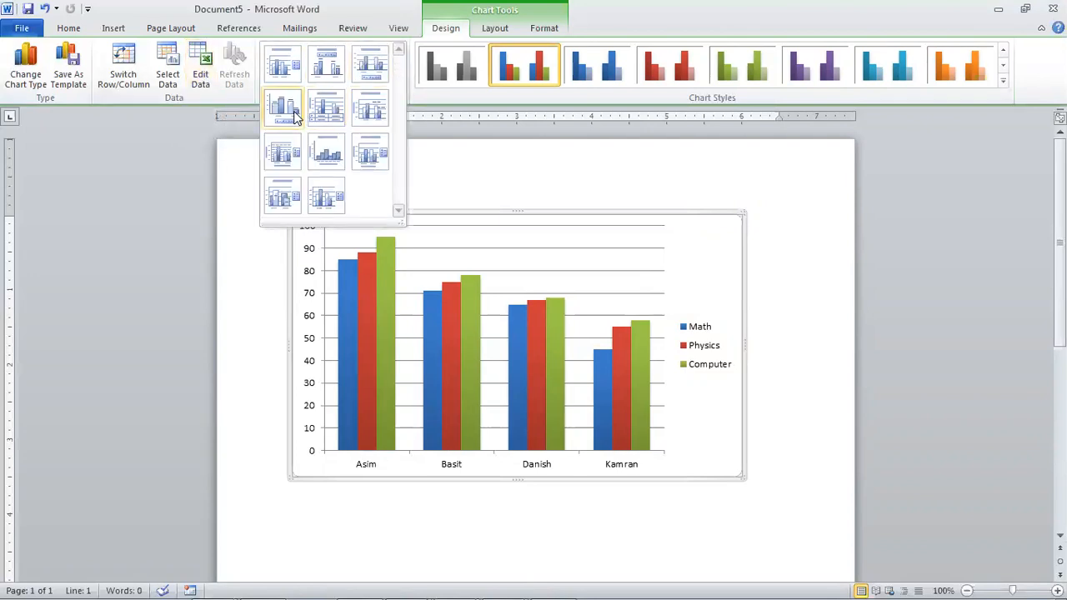
click(287, 69)
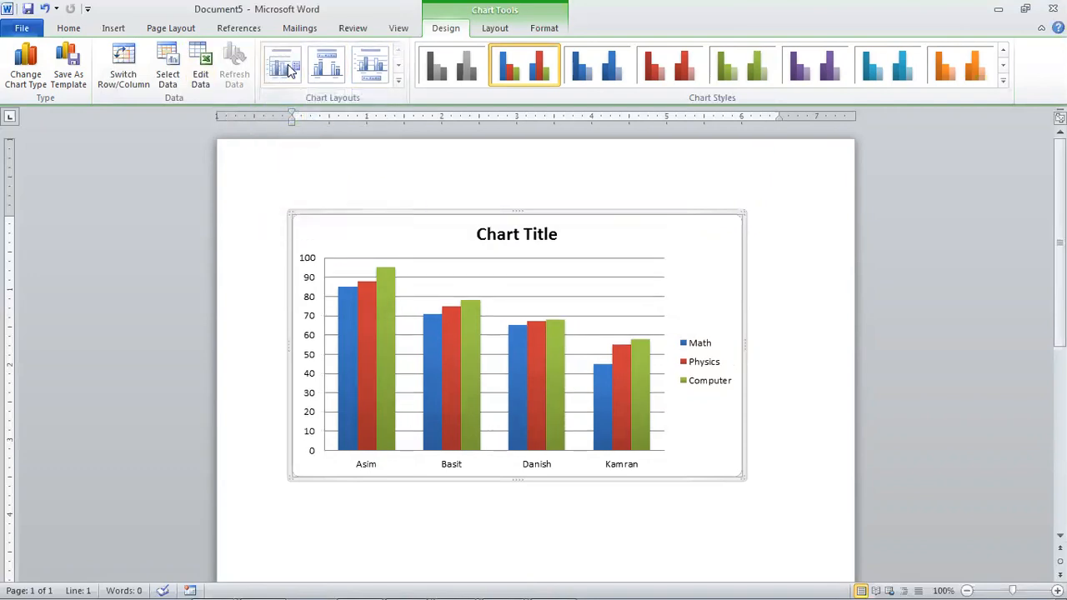
click(398, 81)
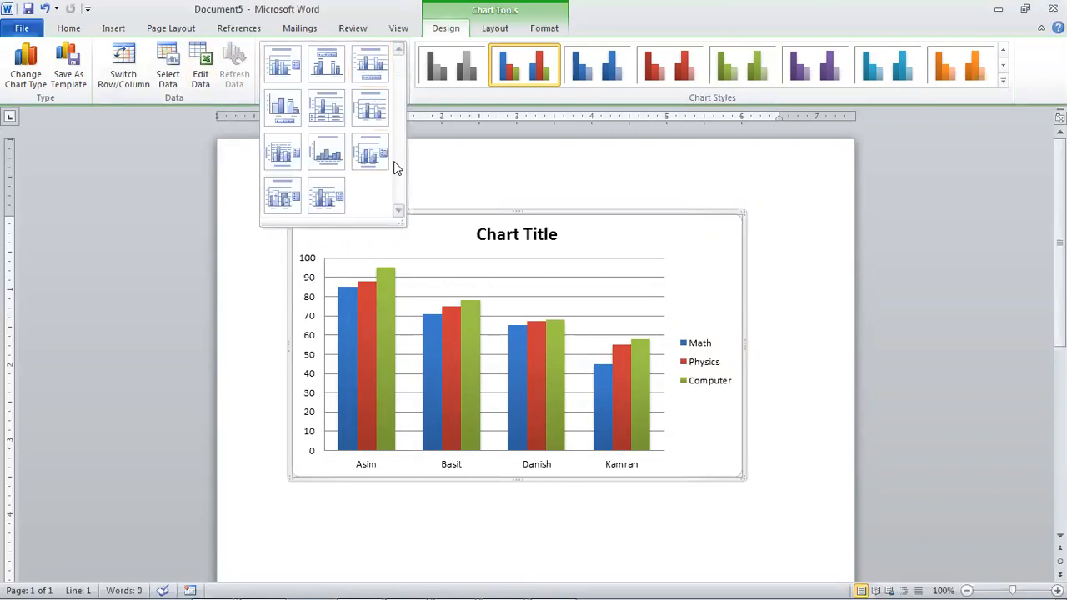
click(293, 117)
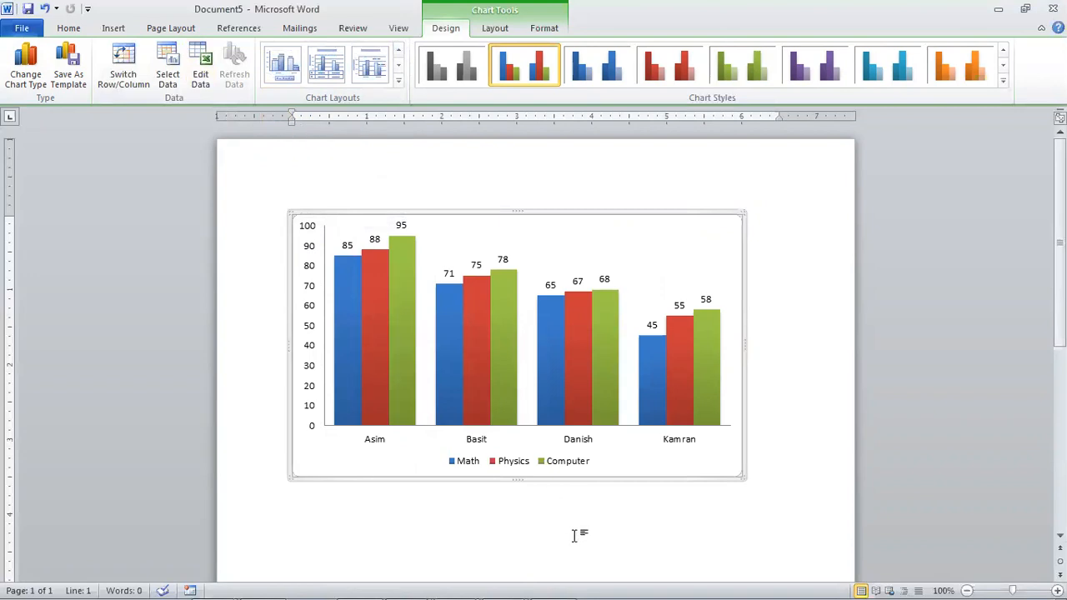
click(582, 397)
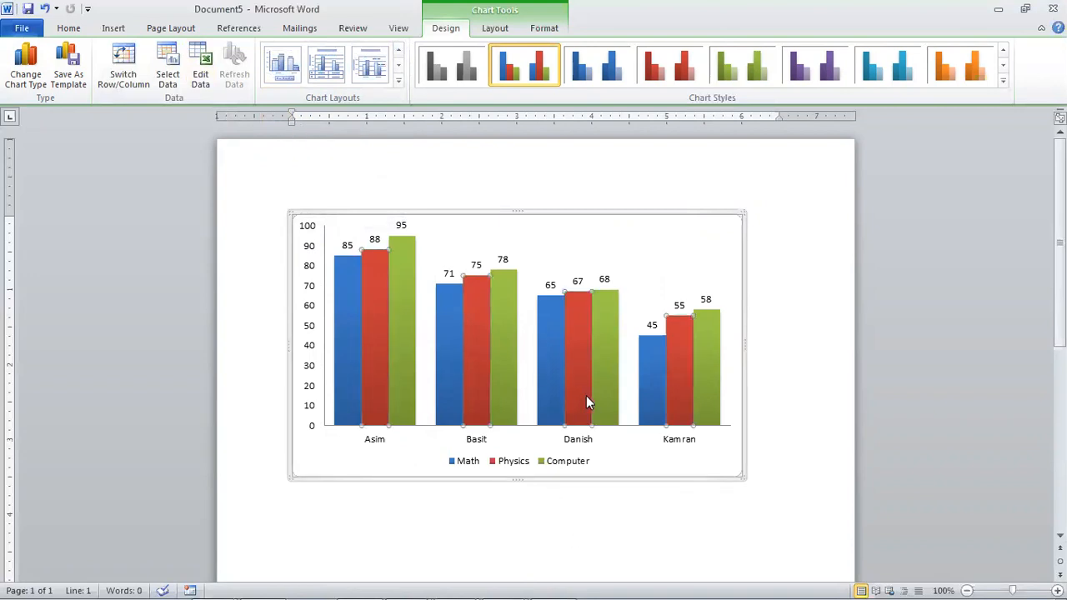
Switch to the PowerPoint presentation and review the Word Option topic list around Print Preview.
scroll(605, 433, down, 3)
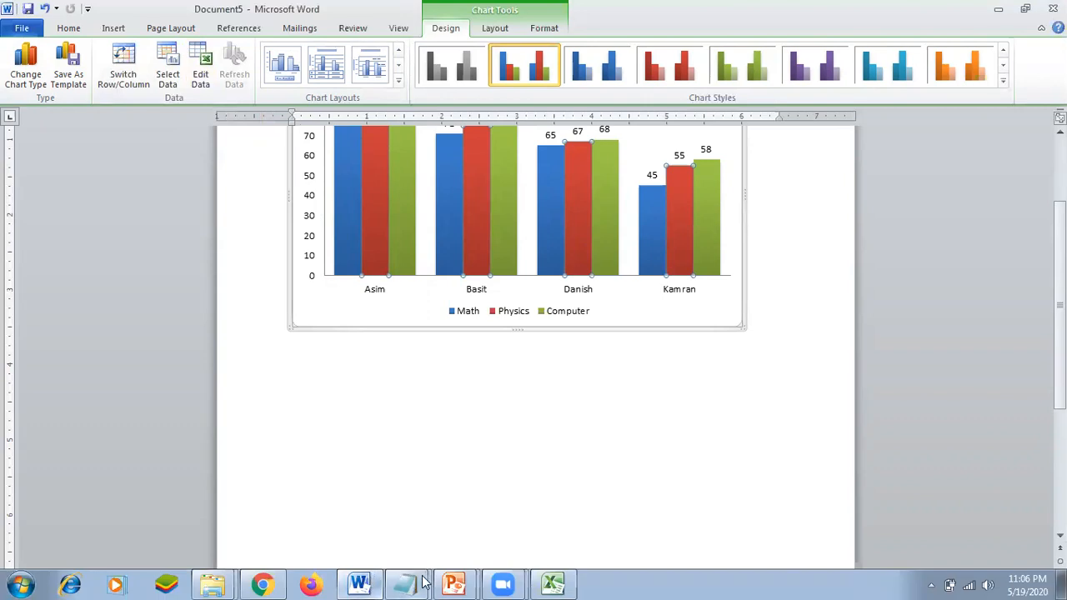
click(454, 584)
click(457, 524)
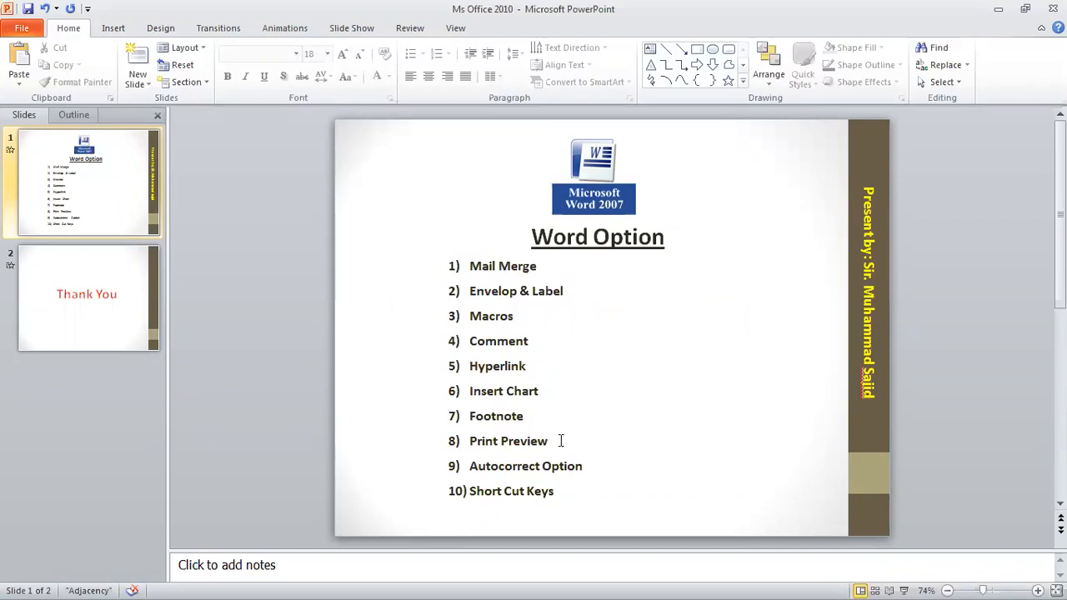
click(519, 440)
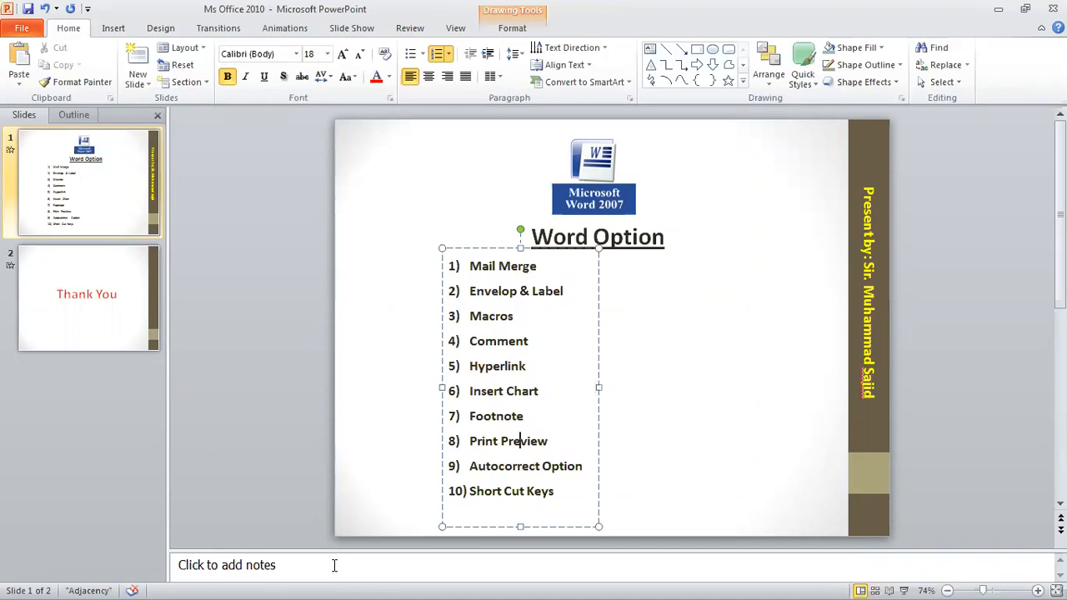
key(alt)
click(410, 426)
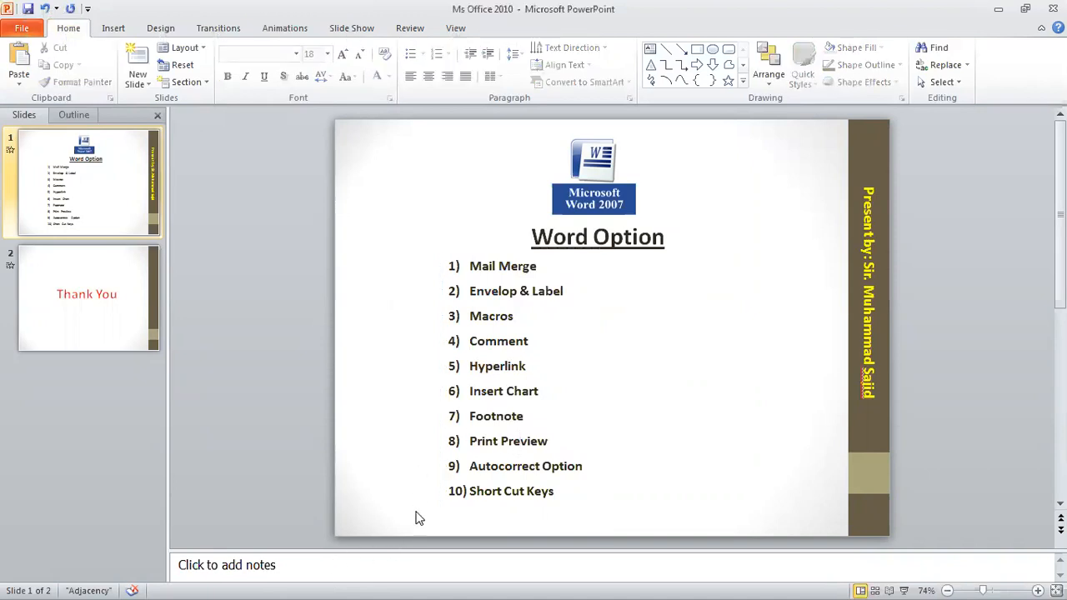
Switch back to the Word document and open the Letter file from the recent documents.
key(super)
click(359, 583)
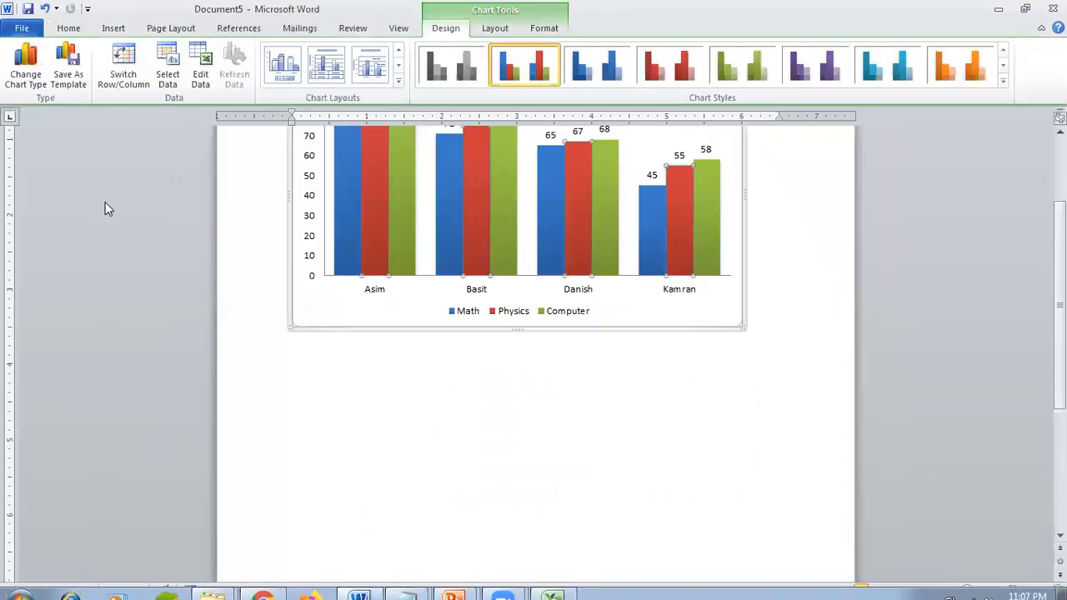
key(alt+f)
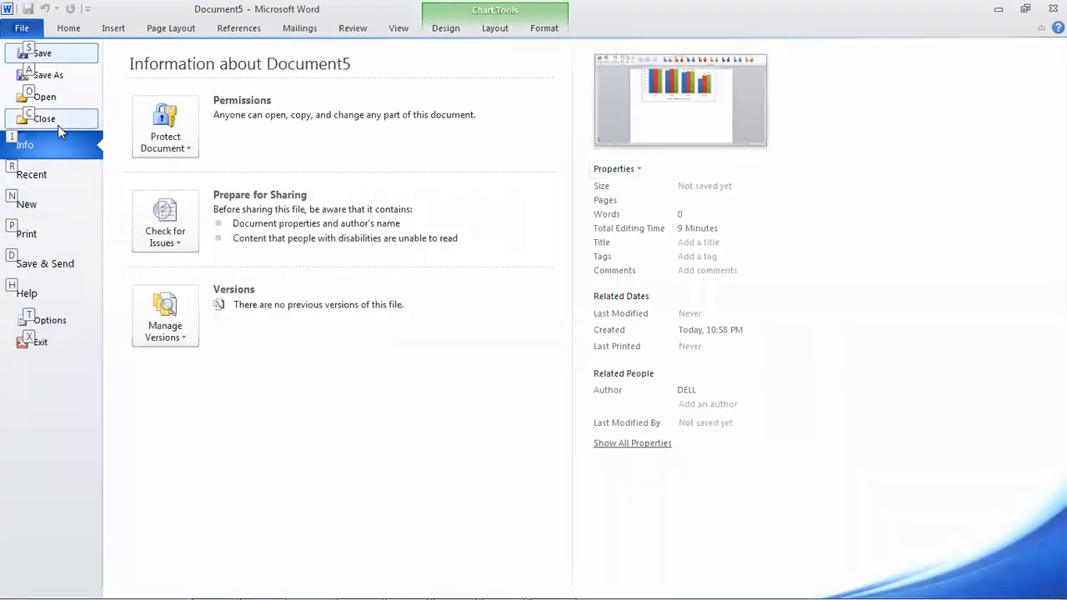
click(65, 185)
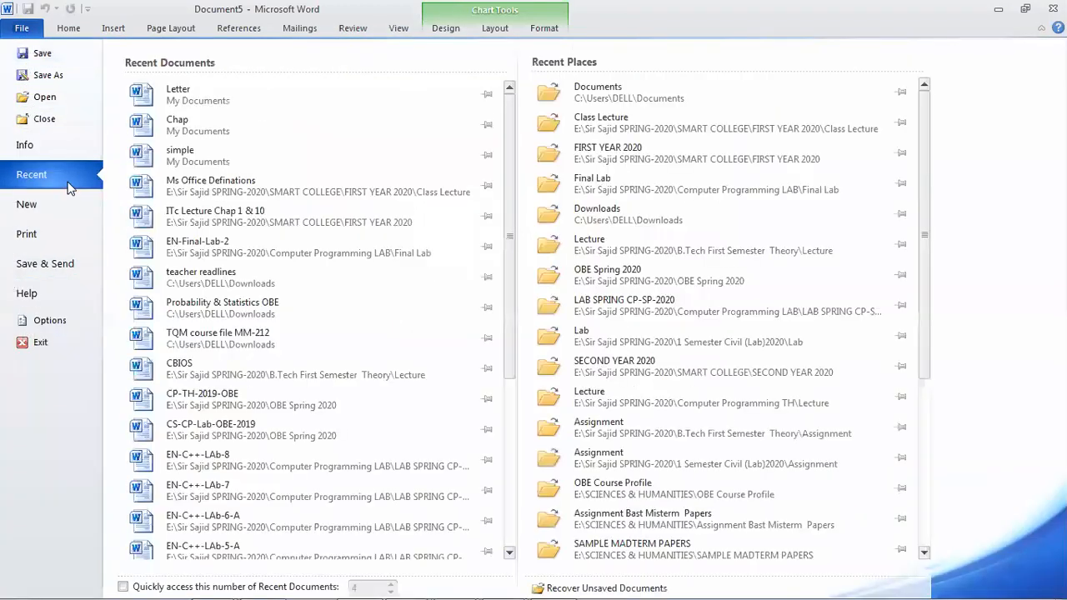
click(222, 100)
click(473, 376)
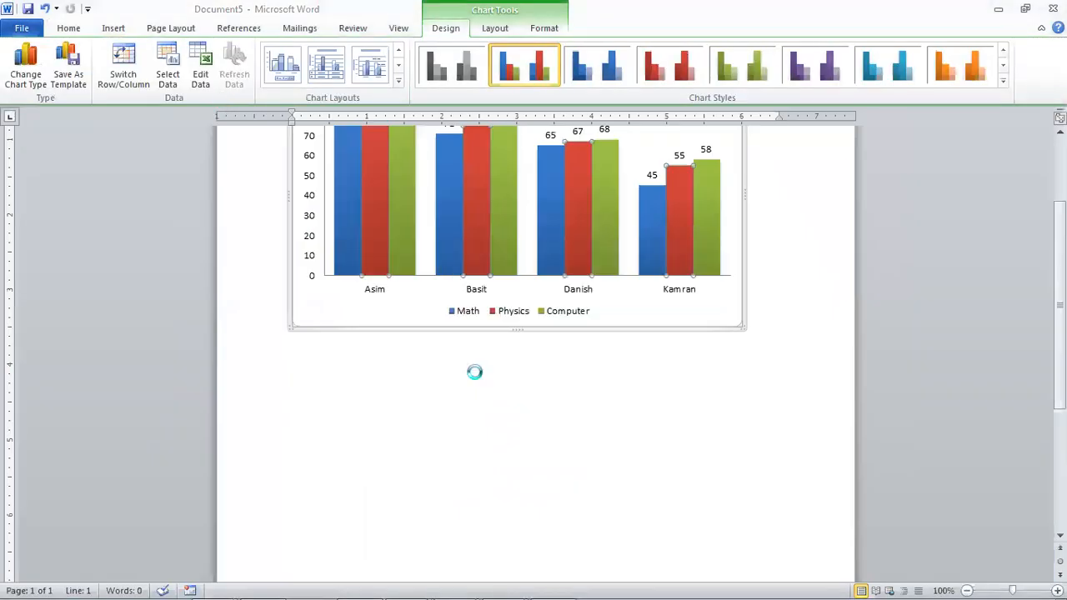
Examine the Letter document's employee details, body paragraphs, closing section and comments.
scroll(466, 371, down, 10)
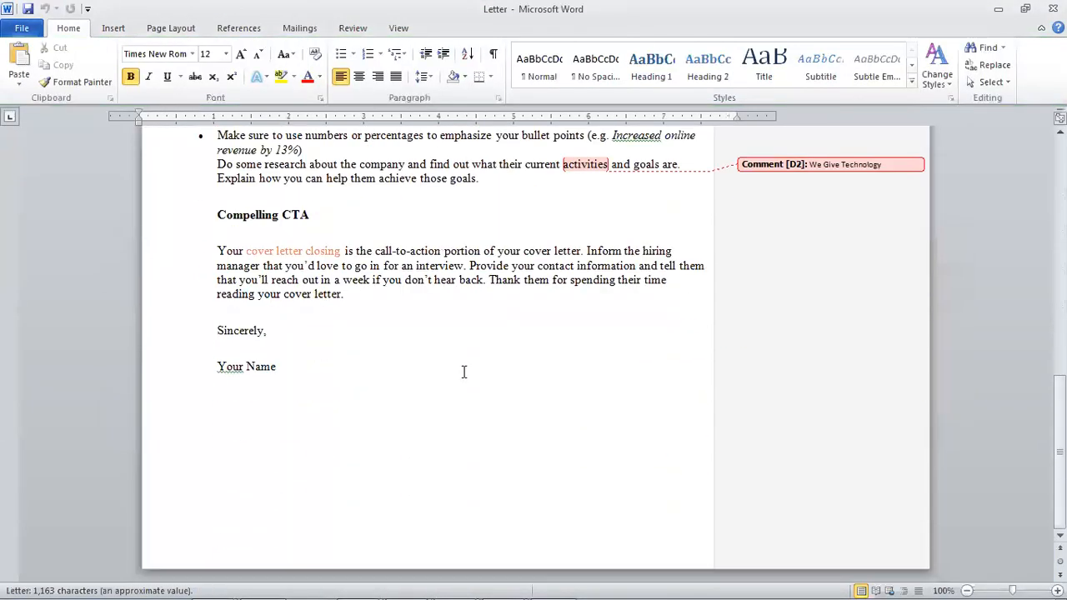
scroll(464, 372, up, 8)
scroll(488, 414, up, 5)
scroll(487, 415, down, 6)
scroll(464, 285, down, 3)
click(464, 284)
scroll(459, 285, up, 3)
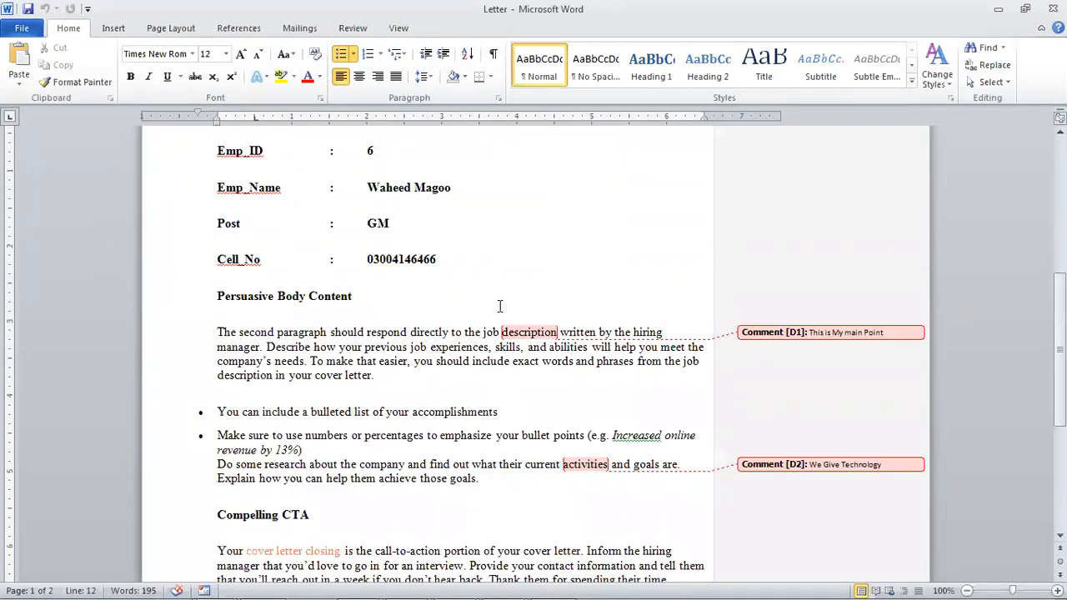
double_click(423, 260)
click(309, 181)
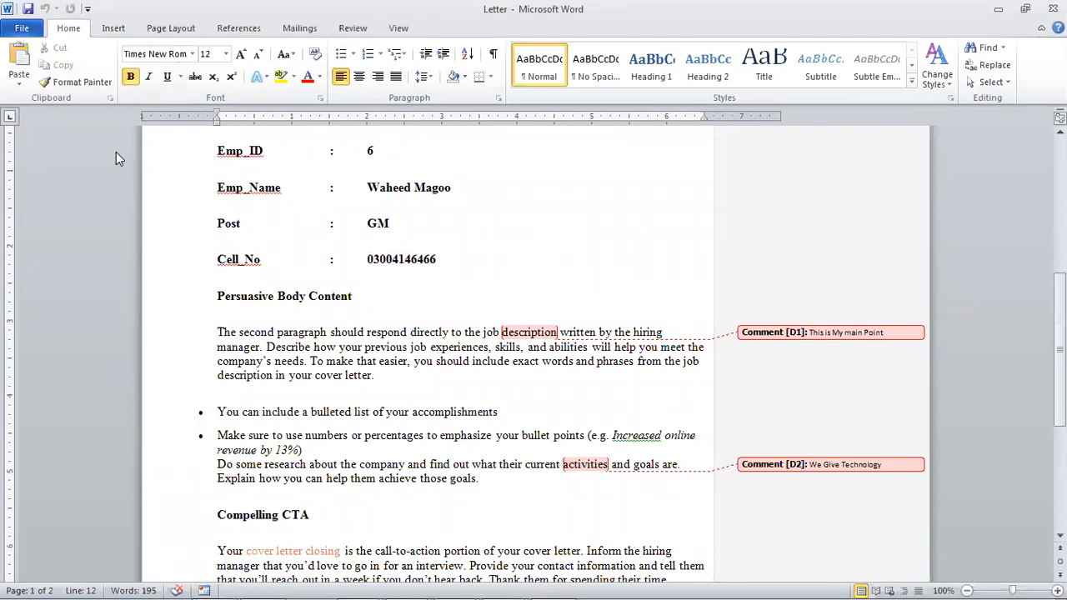
Open the print preview of the Letter document and zoom it to 57% to view the whole second page.
key(ctrl+p)
key(Escape)
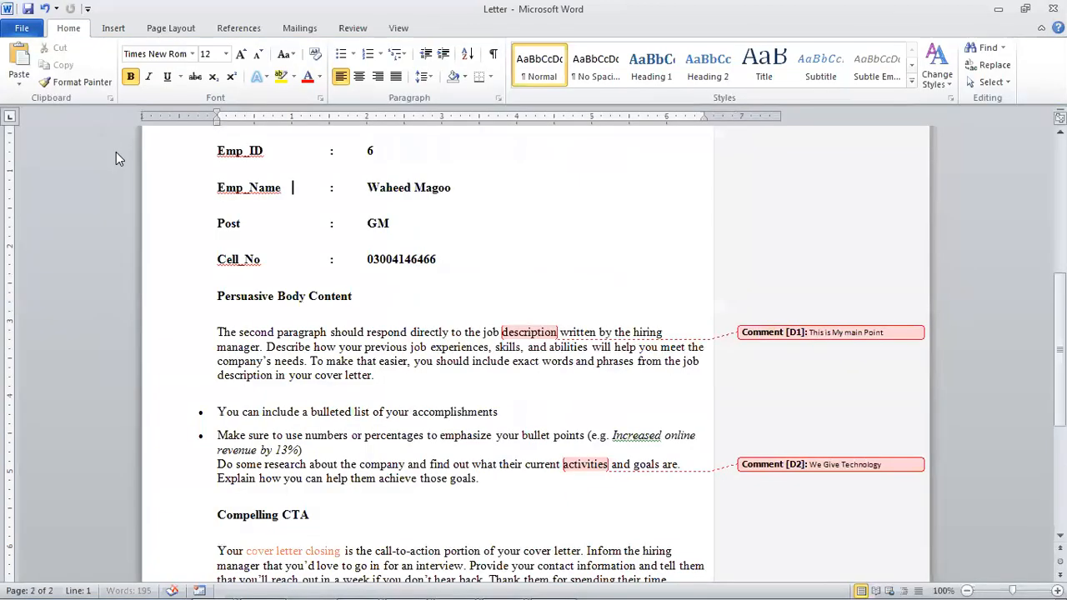
click(23, 29)
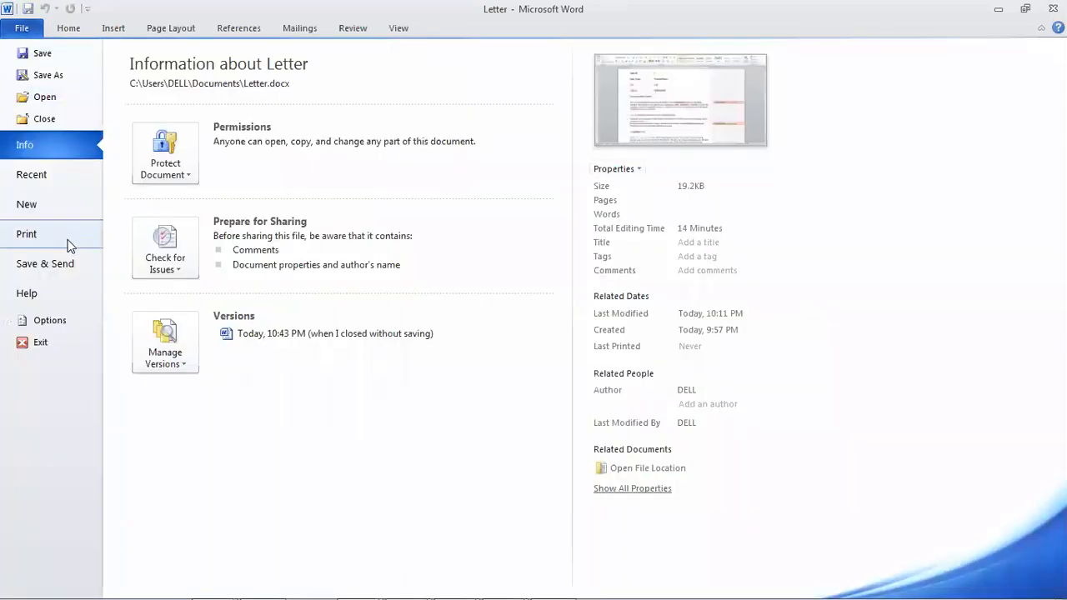
click(47, 244)
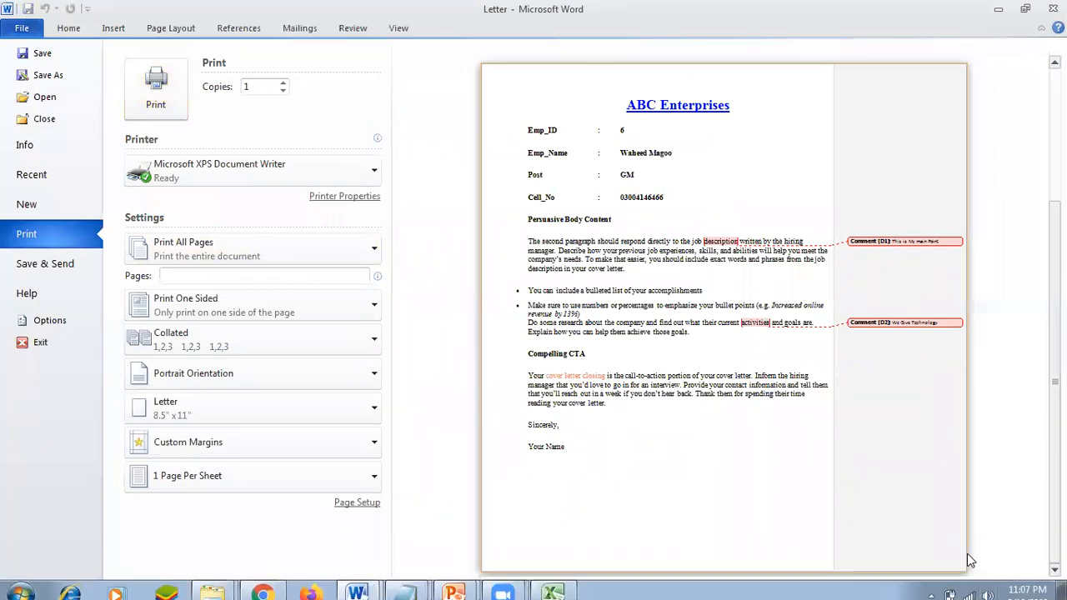
drag(984, 578, 986, 578)
mouse_move(1056, 357)
mouse_down()
mouse_move(1055, 429)
mouse_move(1056, 364)
mouse_up()
drag(984, 579, 975, 580)
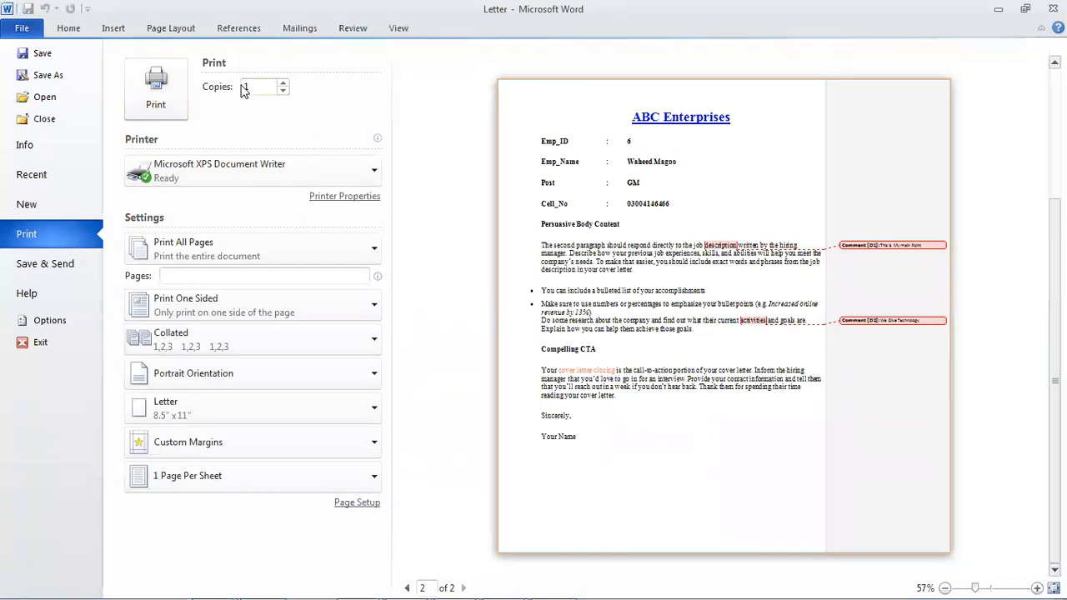
Set the number of copies to 1 and the page range to 1-5 for the Letter document.
click(283, 83)
click(266, 87)
key(BackSpace)
text(1)
text(1-)
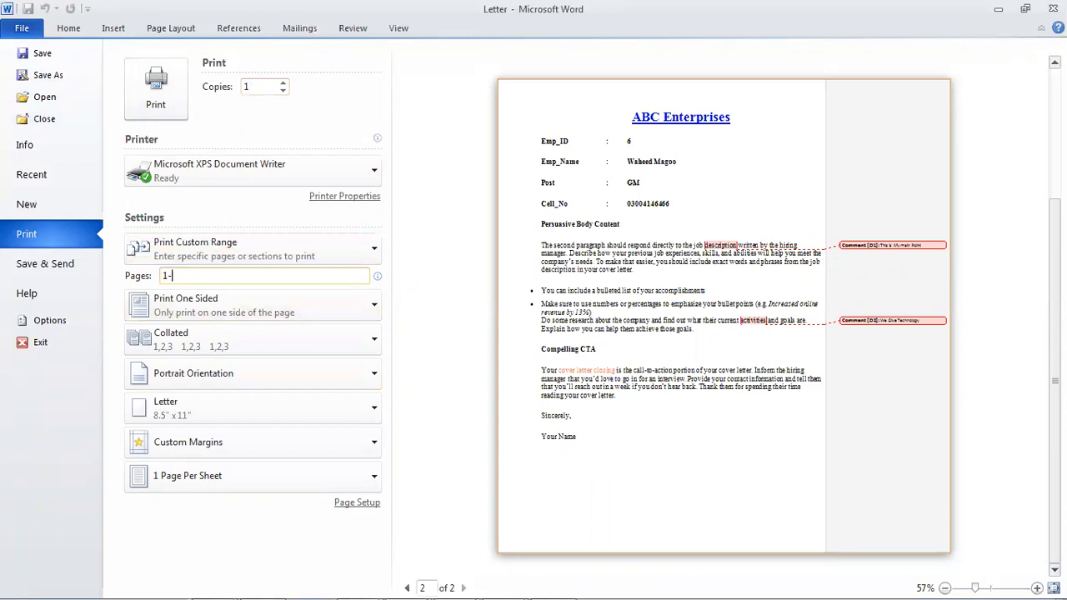
text(5)
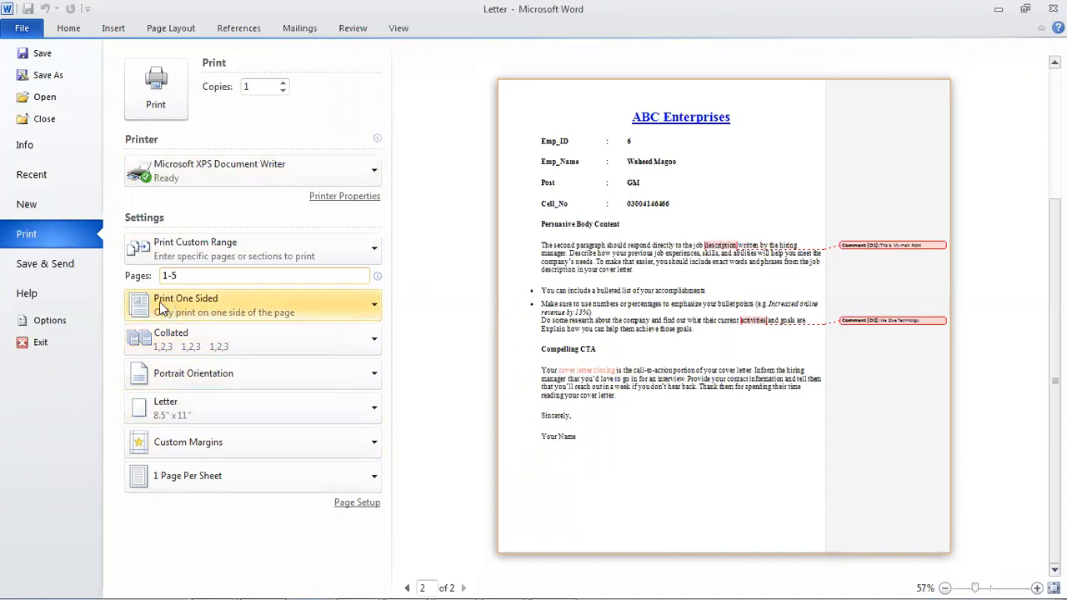
Look at the print sides choices, and try landscape orientation before restoring portrait.
click(369, 307)
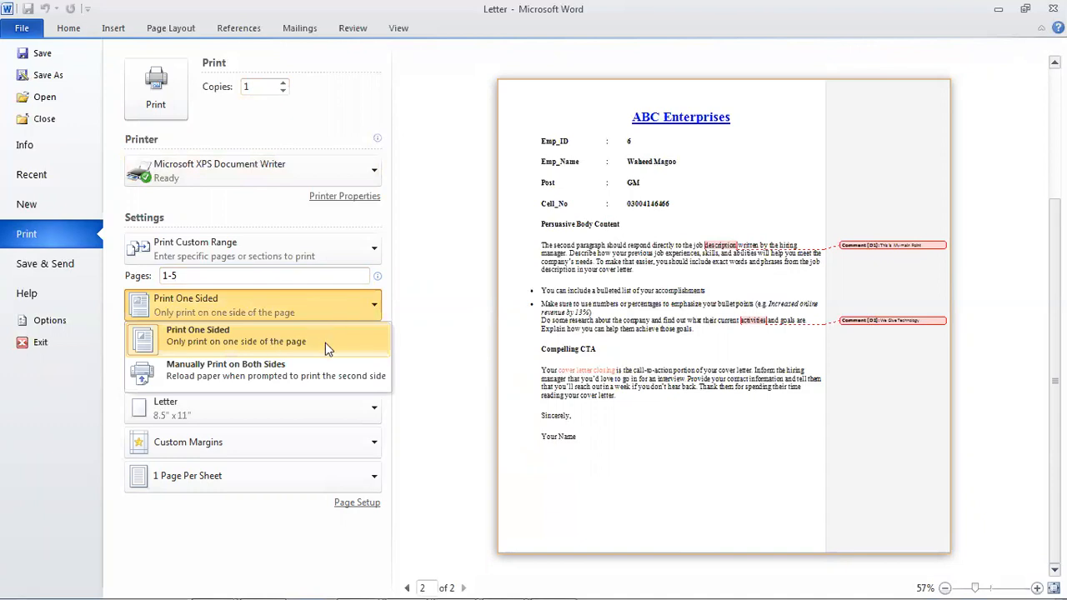
click(436, 300)
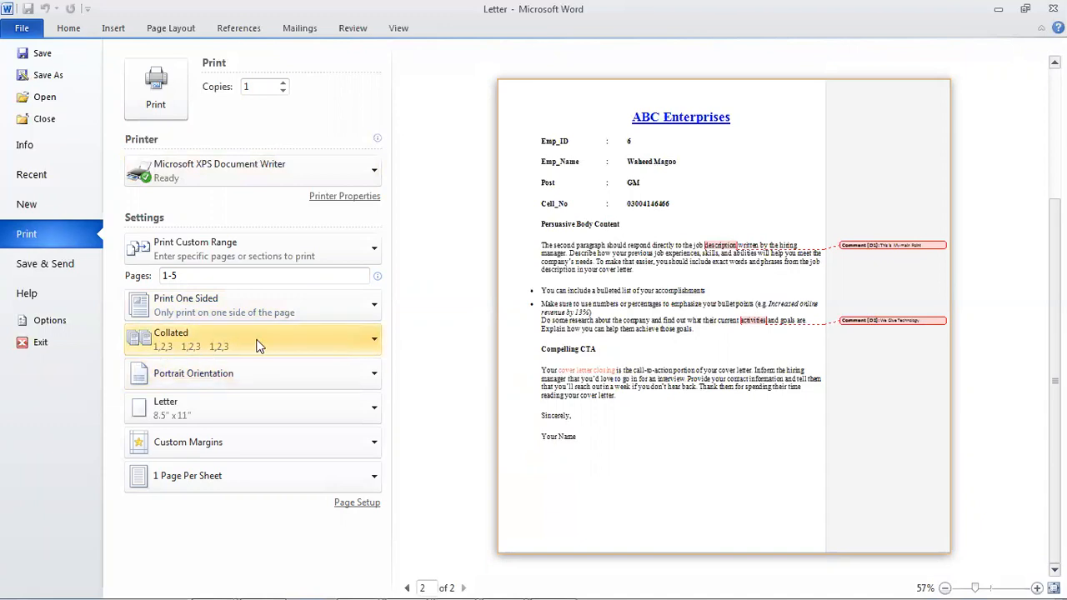
click(375, 374)
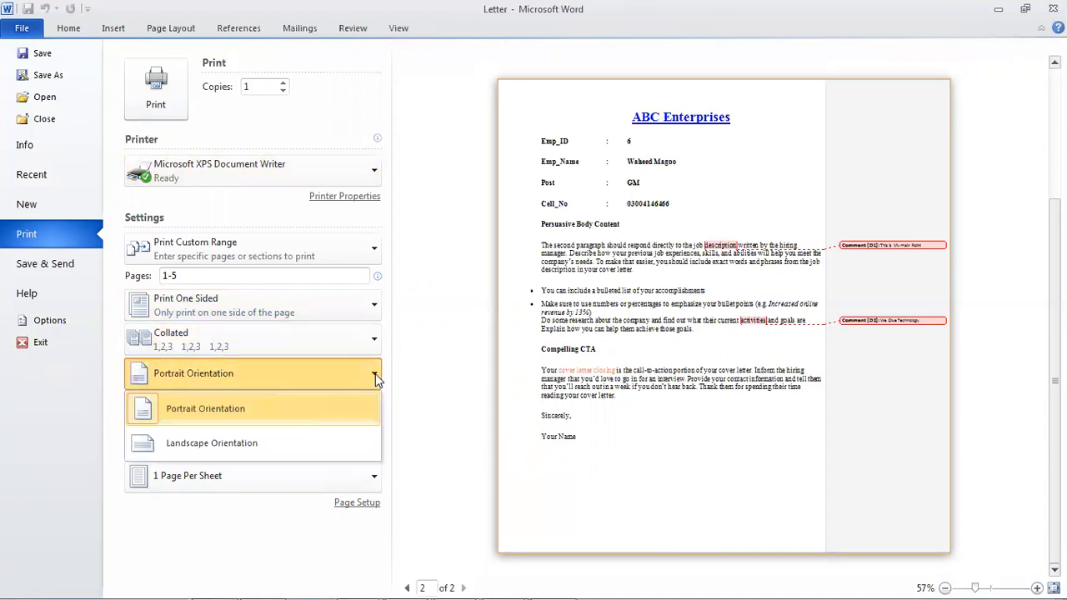
click(234, 440)
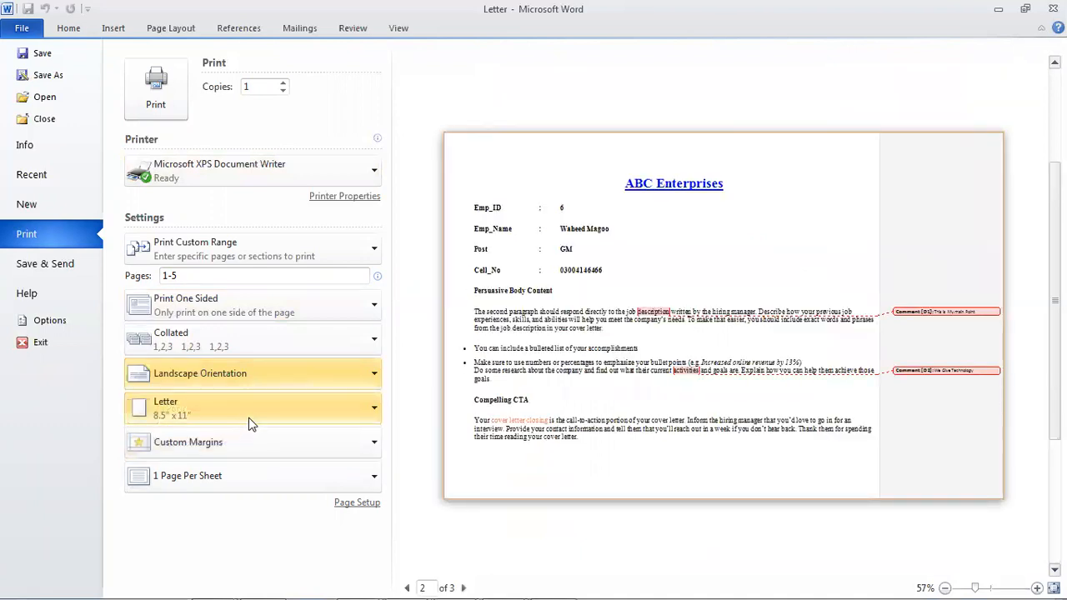
click(365, 376)
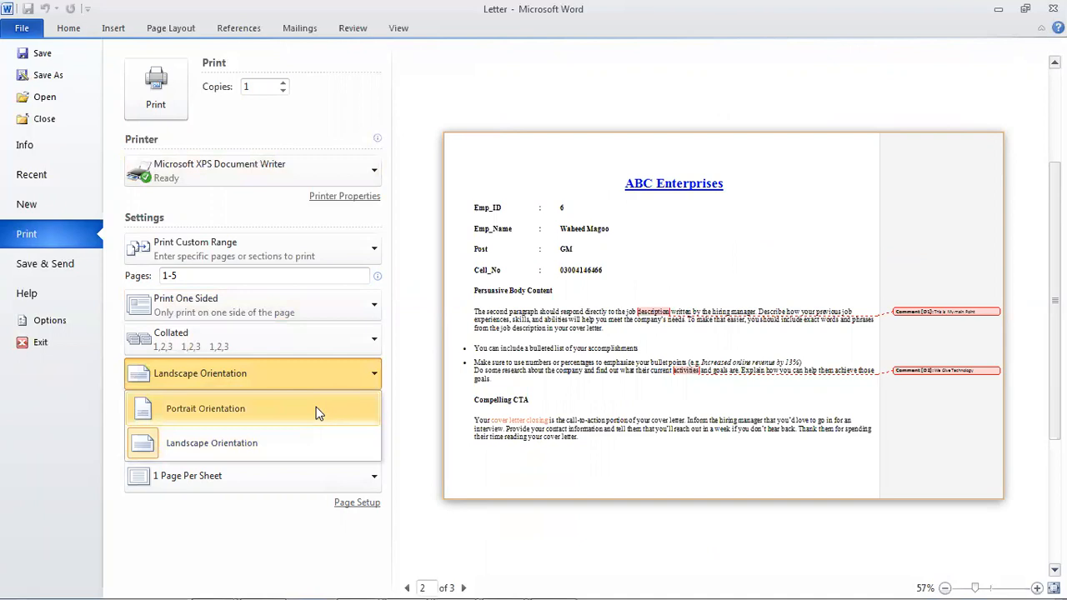
click(316, 409)
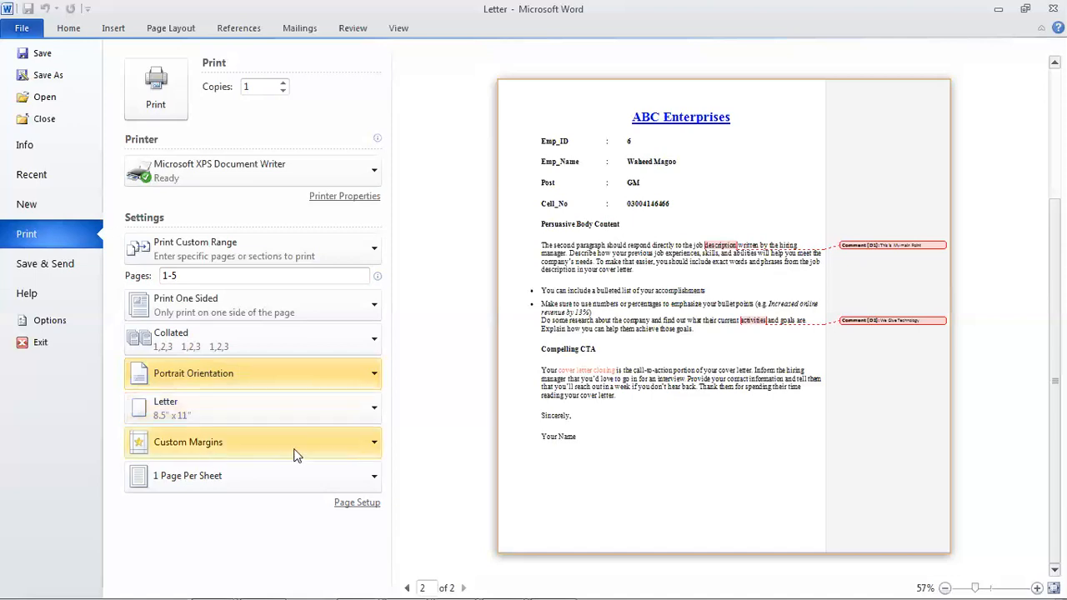
Review the available paper sizes, collation choices and page range options in the print settings.
click(374, 414)
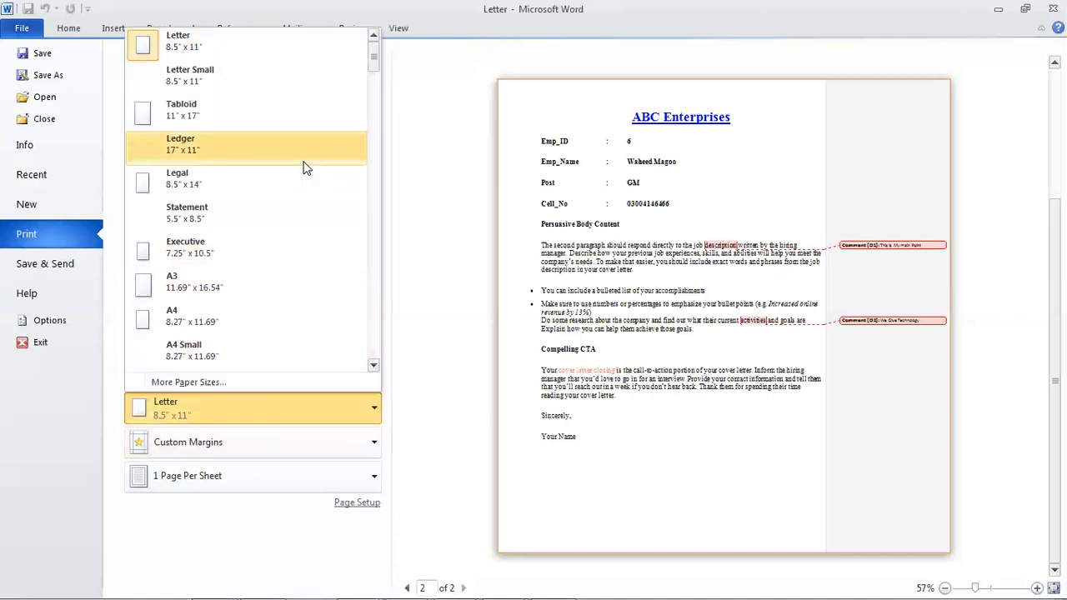
drag(372, 60, 369, 99)
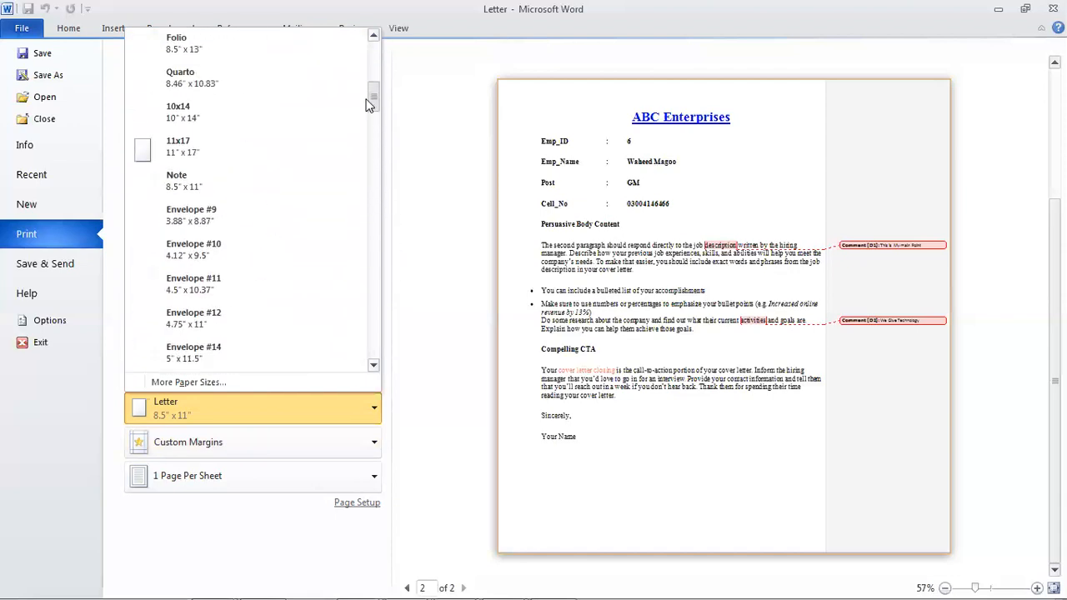
click(424, 472)
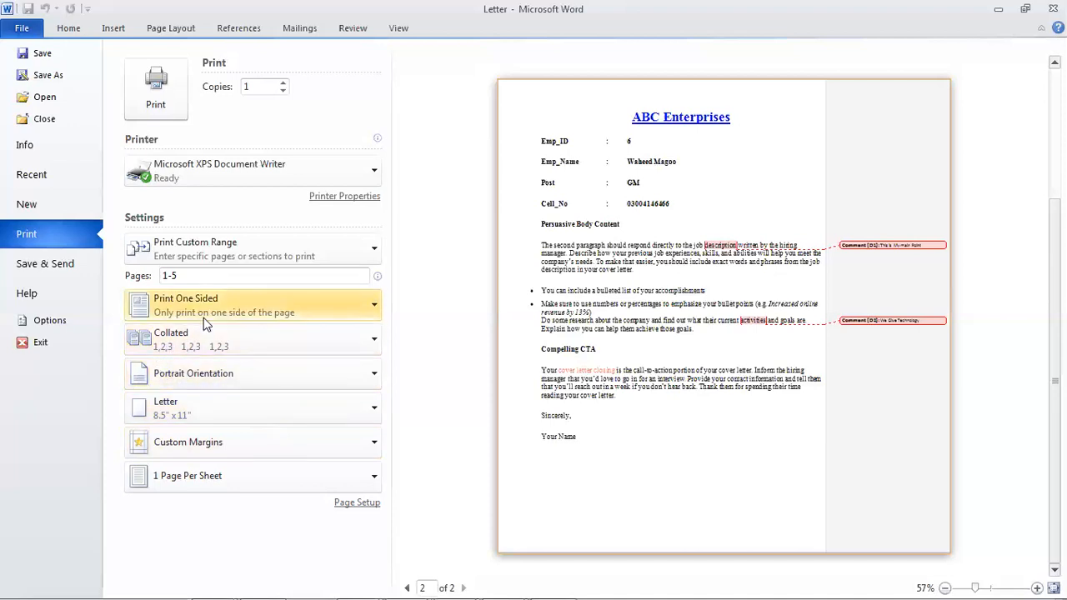
click(372, 349)
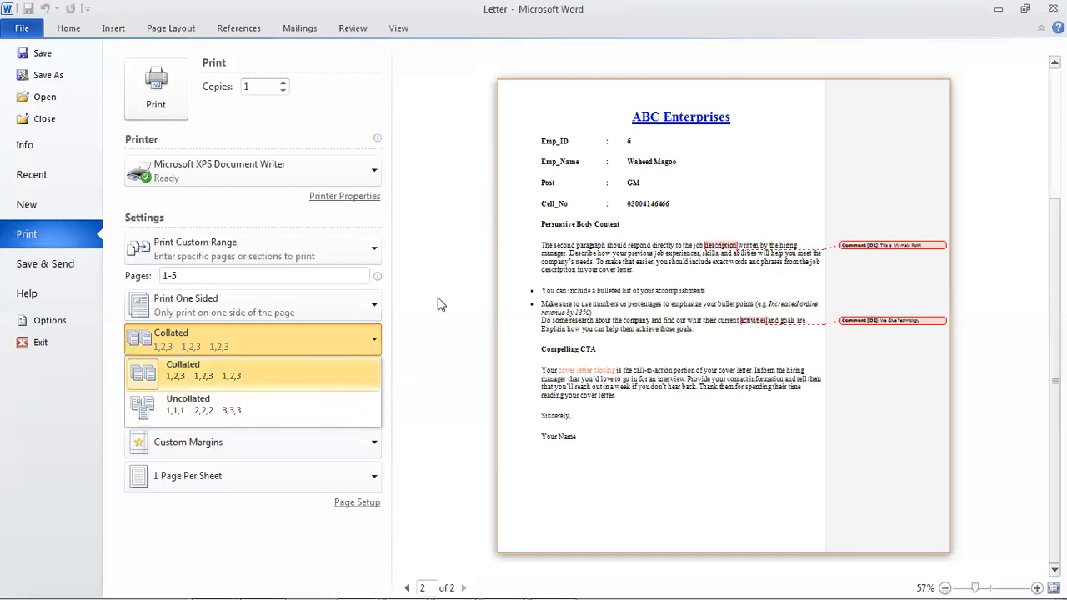
click(334, 351)
click(371, 252)
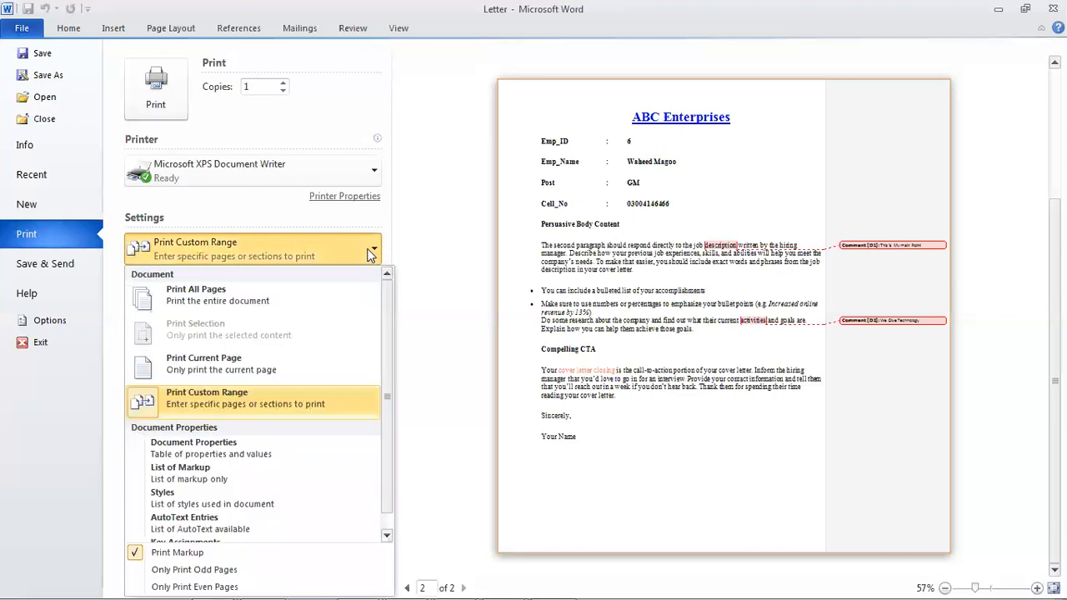
click(404, 238)
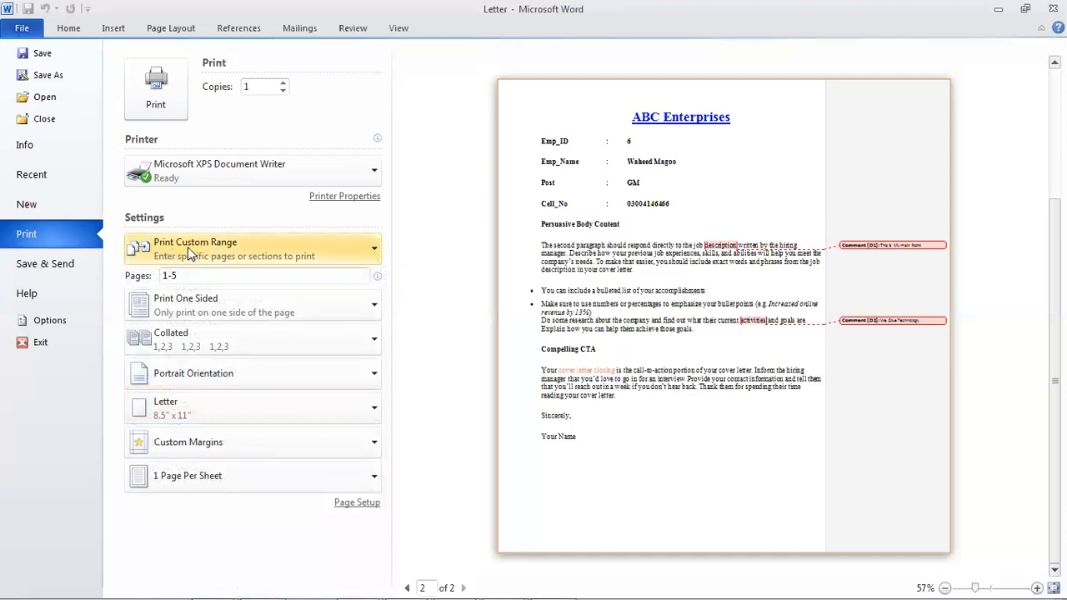
Choose Document Properties as the content to print and look at the print sides and print range choices.
click(374, 249)
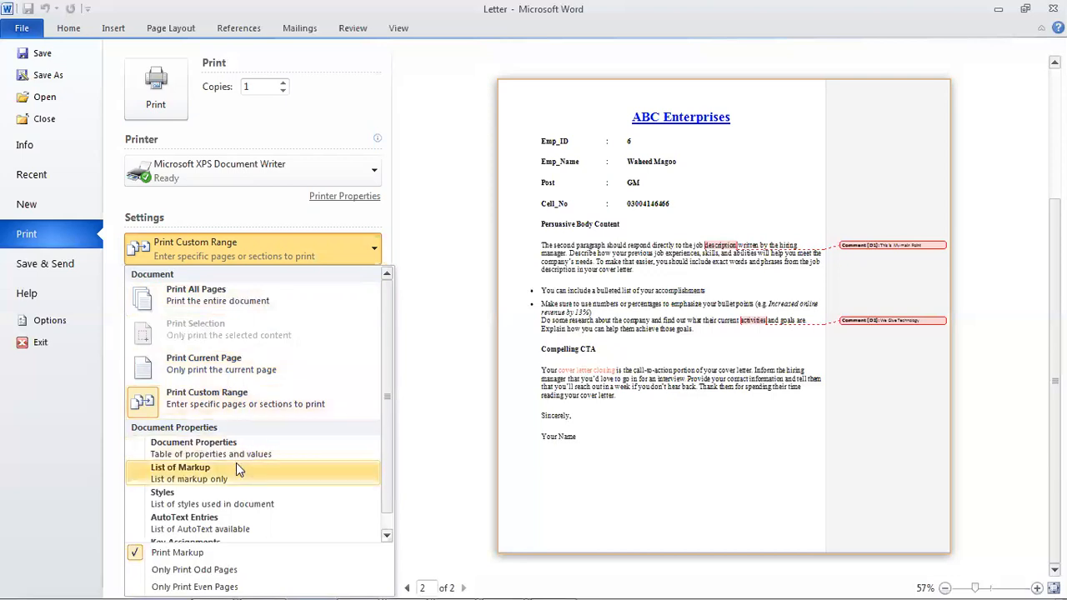
click(186, 445)
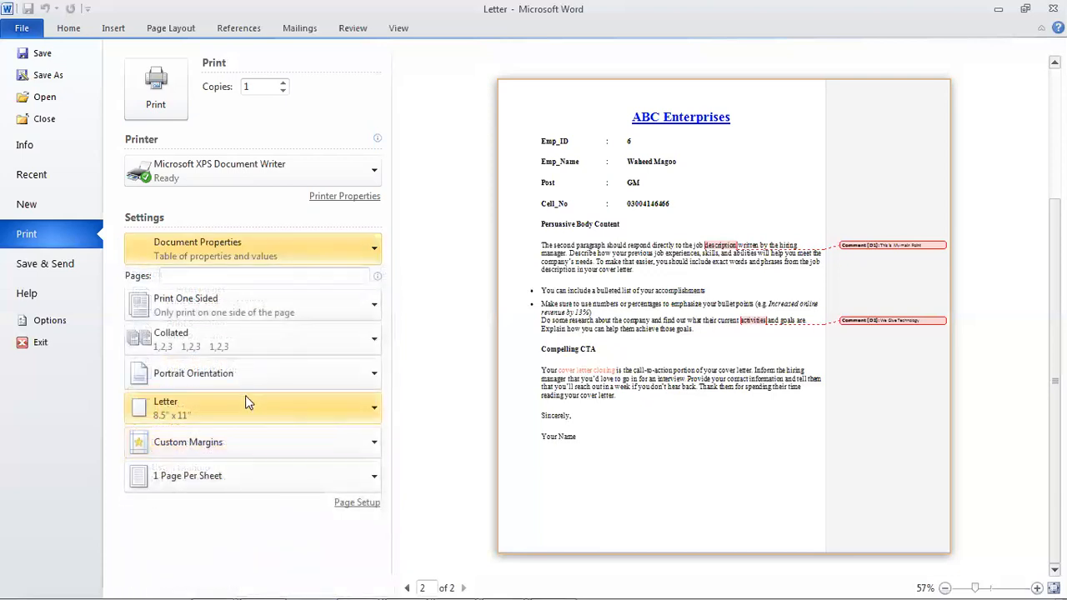
click(223, 277)
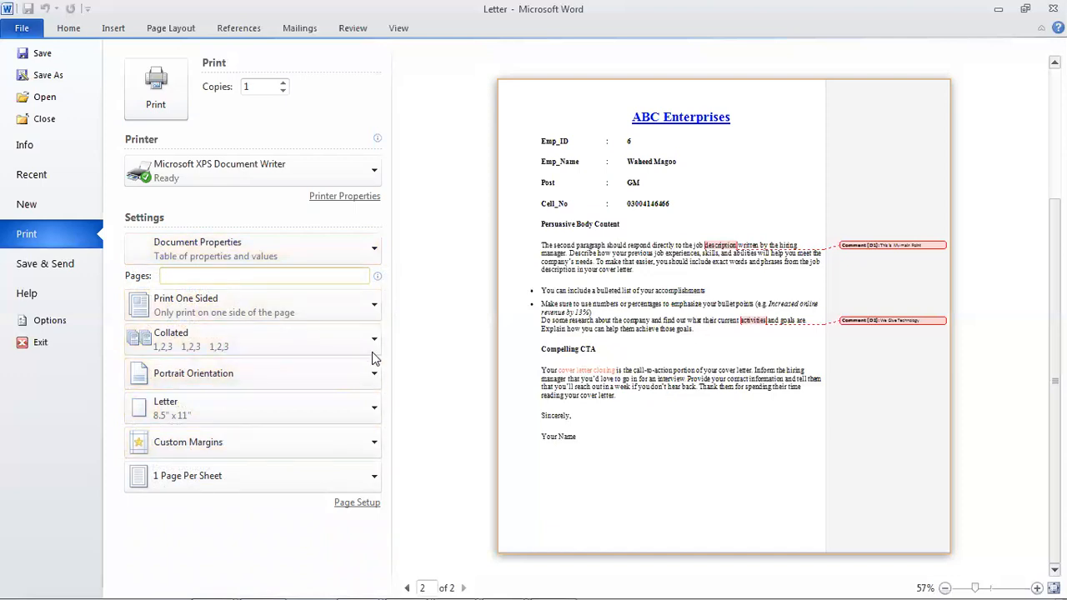
click(377, 307)
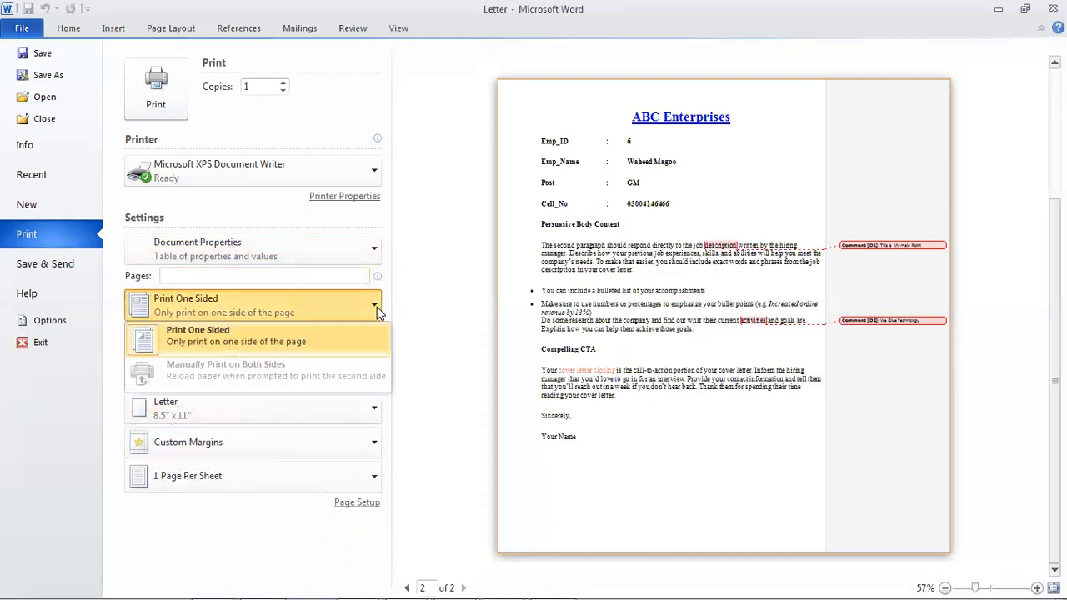
click(410, 255)
click(323, 281)
click(377, 253)
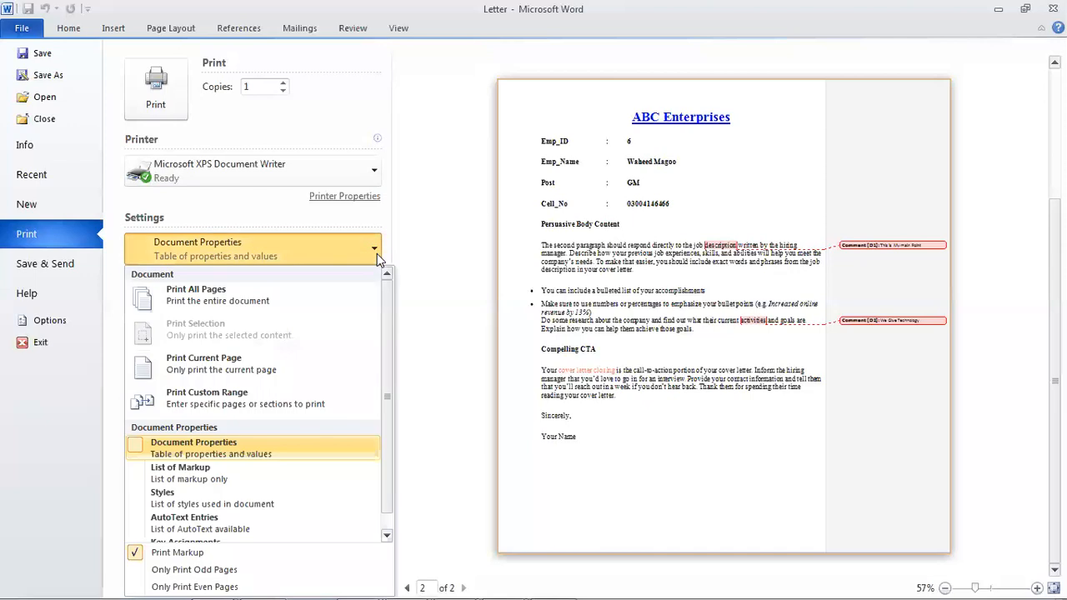
Set the pages to print to 1-5,11, review the full list of print range options and leave the print view.
click(275, 275)
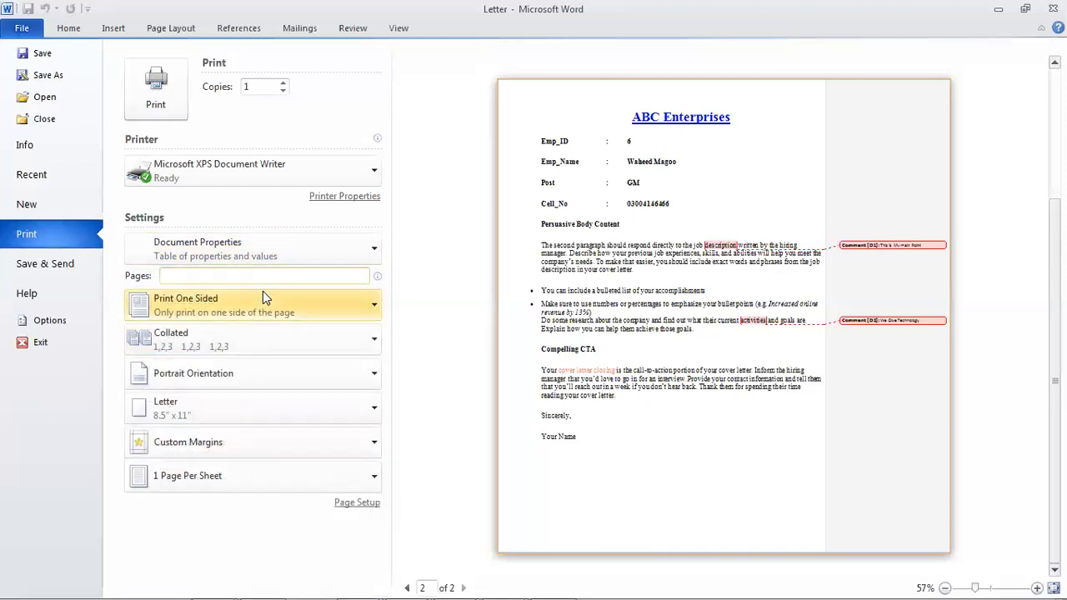
text(1-5,11)
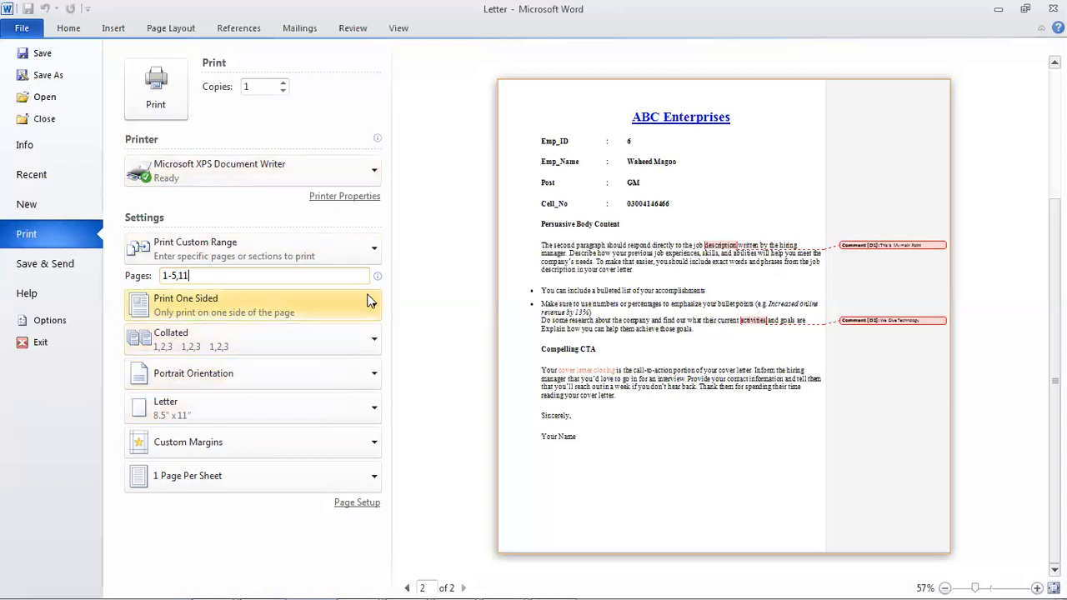
click(375, 257)
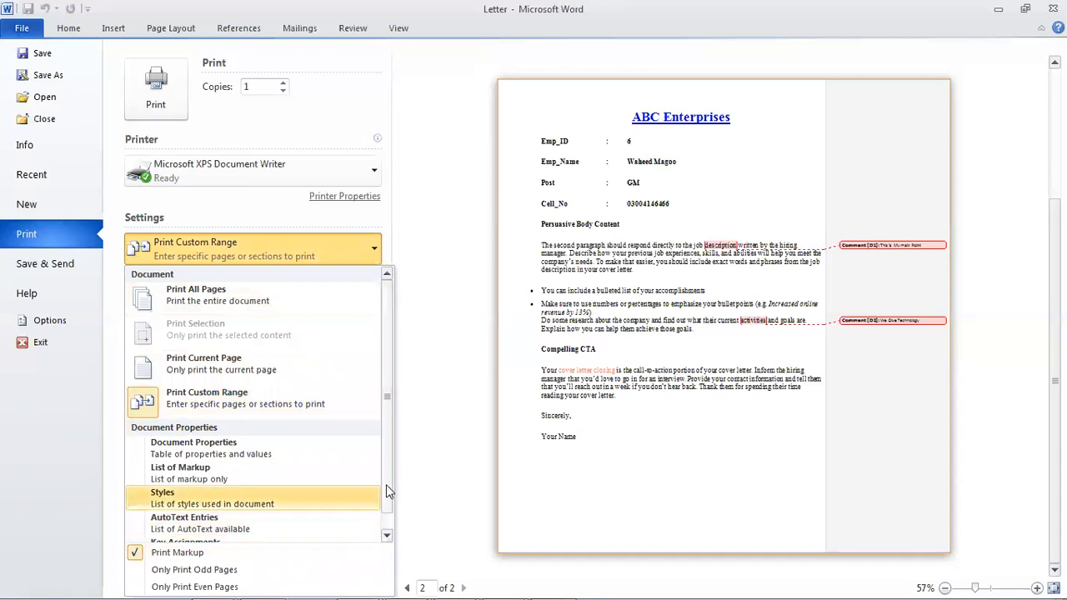
scroll(386, 485, down, 1)
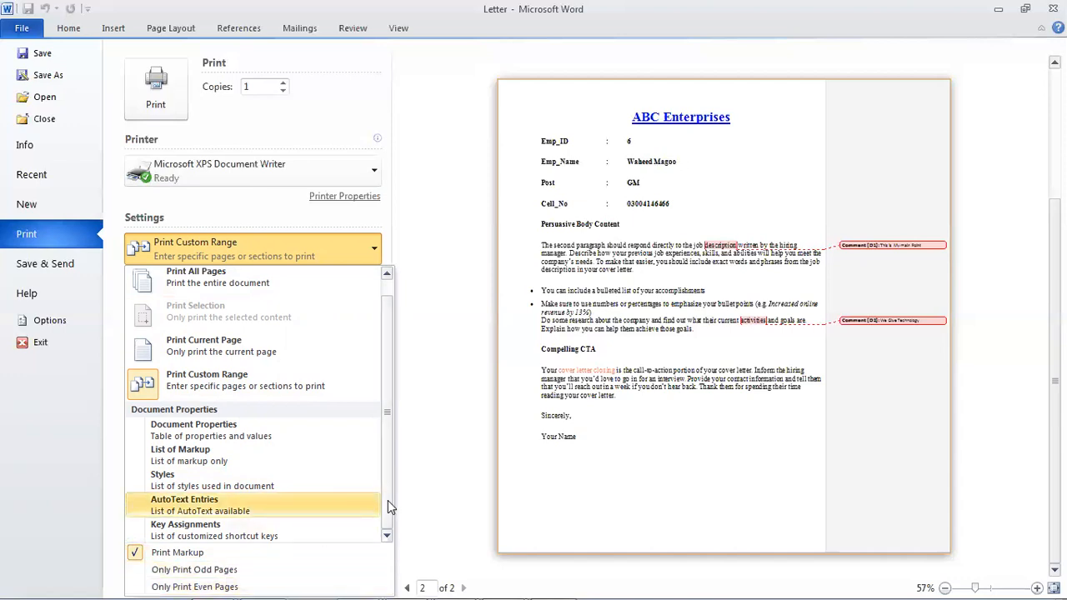
click(422, 460)
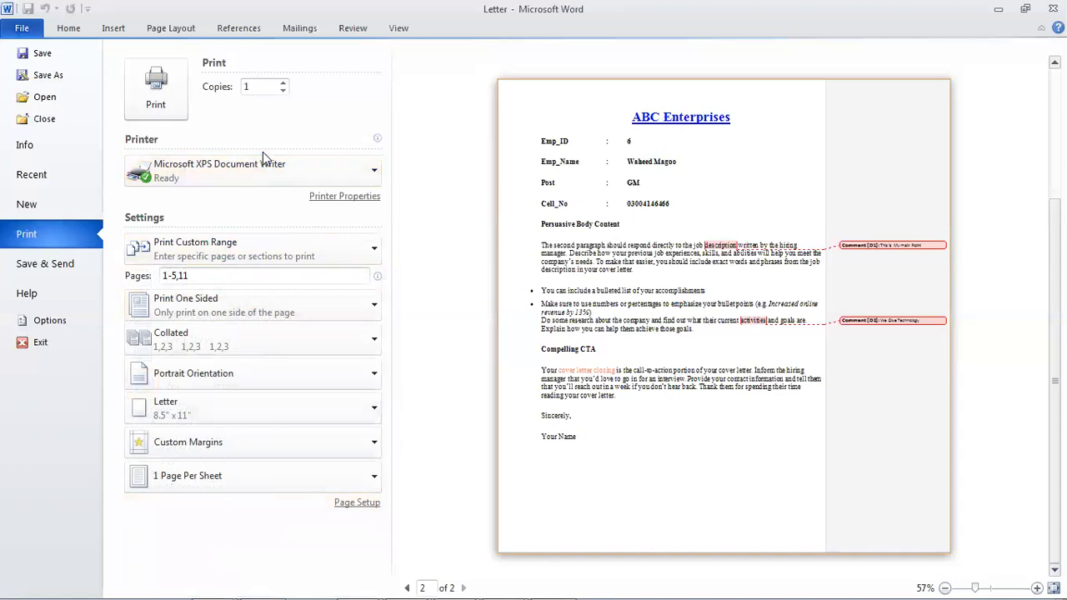
key(Escape)
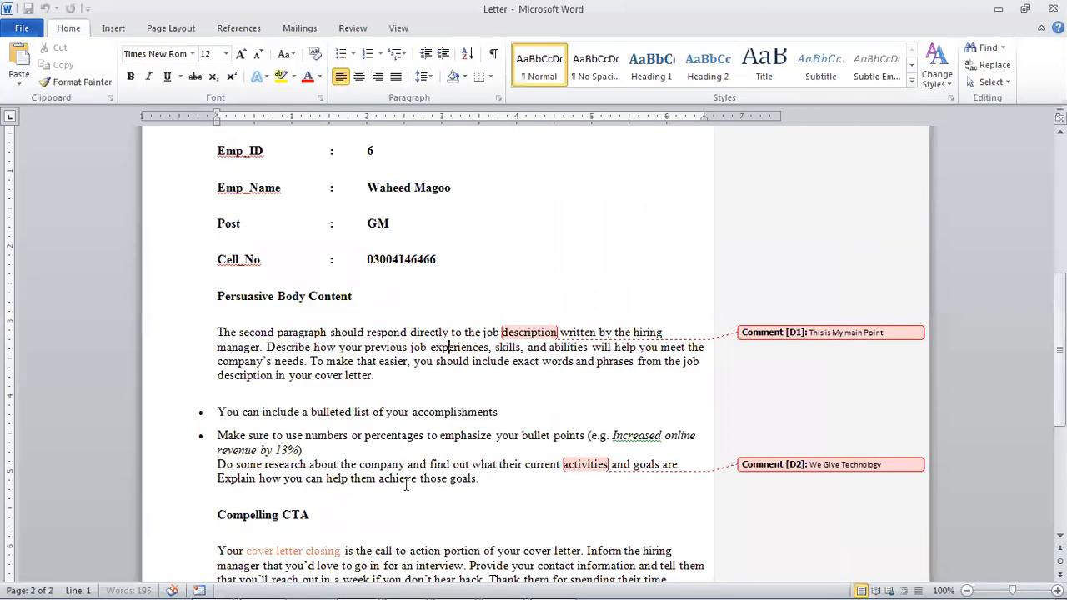
Switch to the PowerPoint presentation and review the Autocorrect Option and Short Cut Keys topics in the Word Option list.
scroll(406, 484, down, 4)
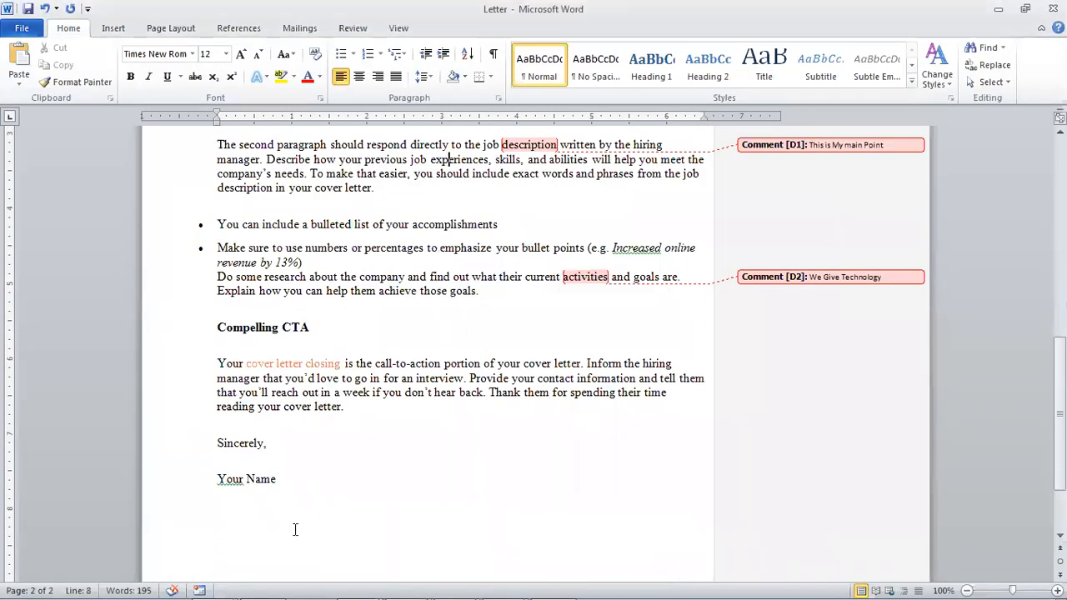
mouse_move(286, 583)
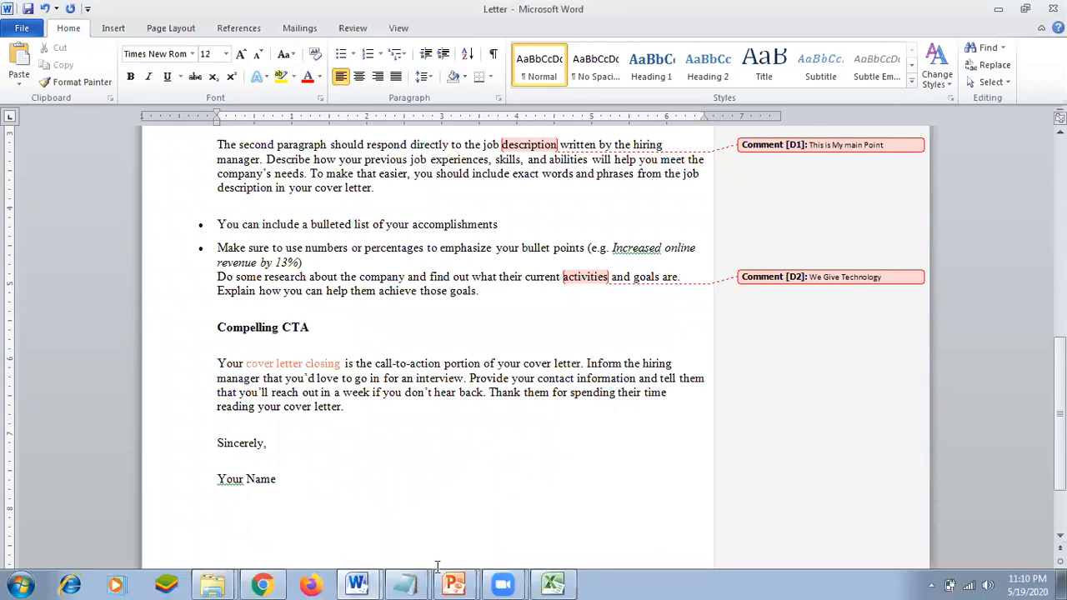
mouse_move(453, 583)
click(443, 526)
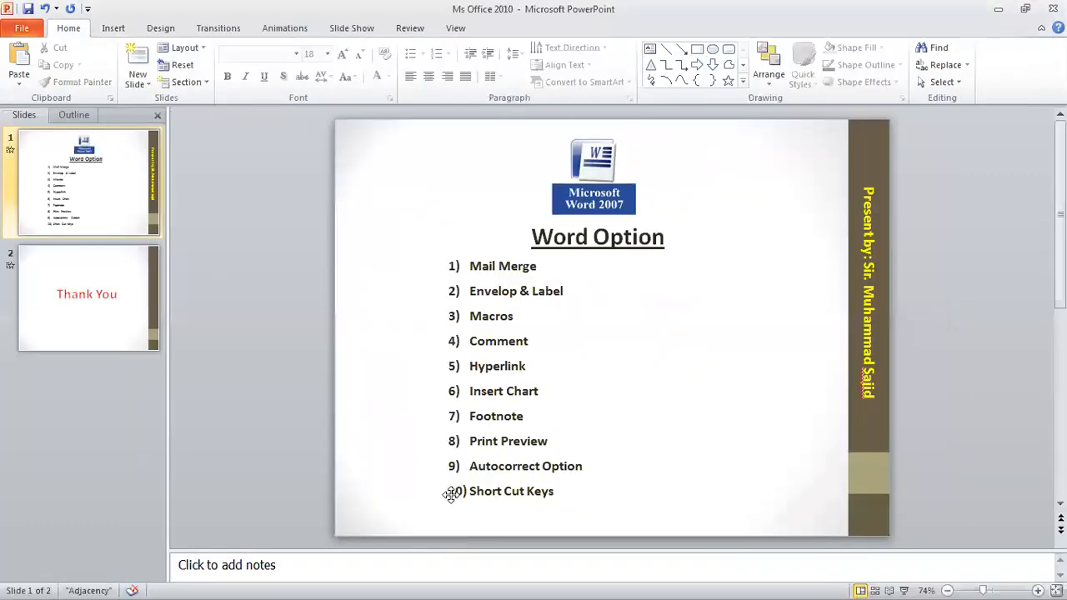
click(531, 293)
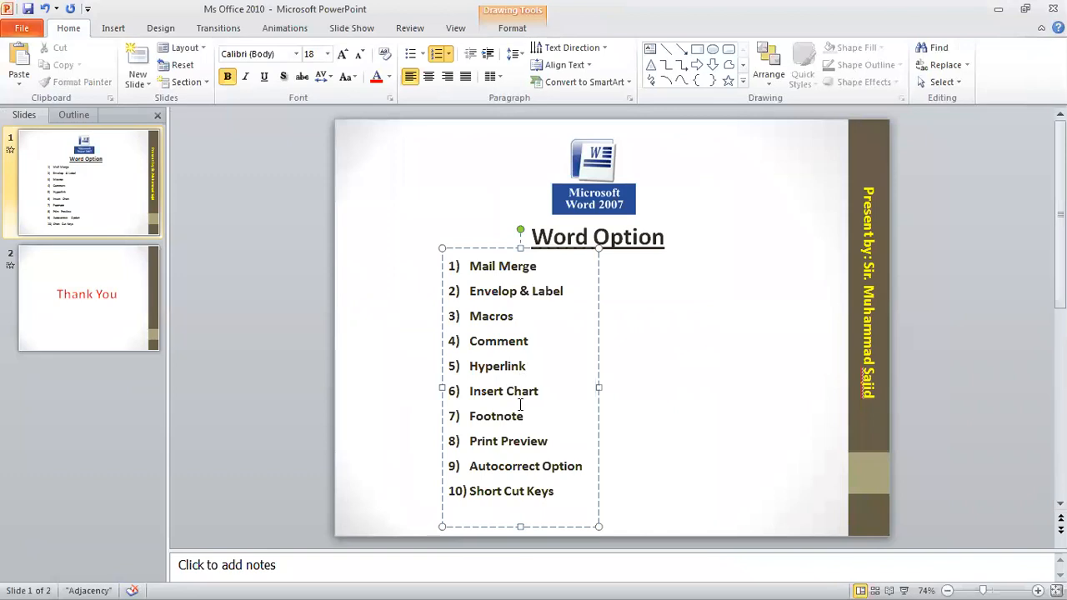
click(521, 493)
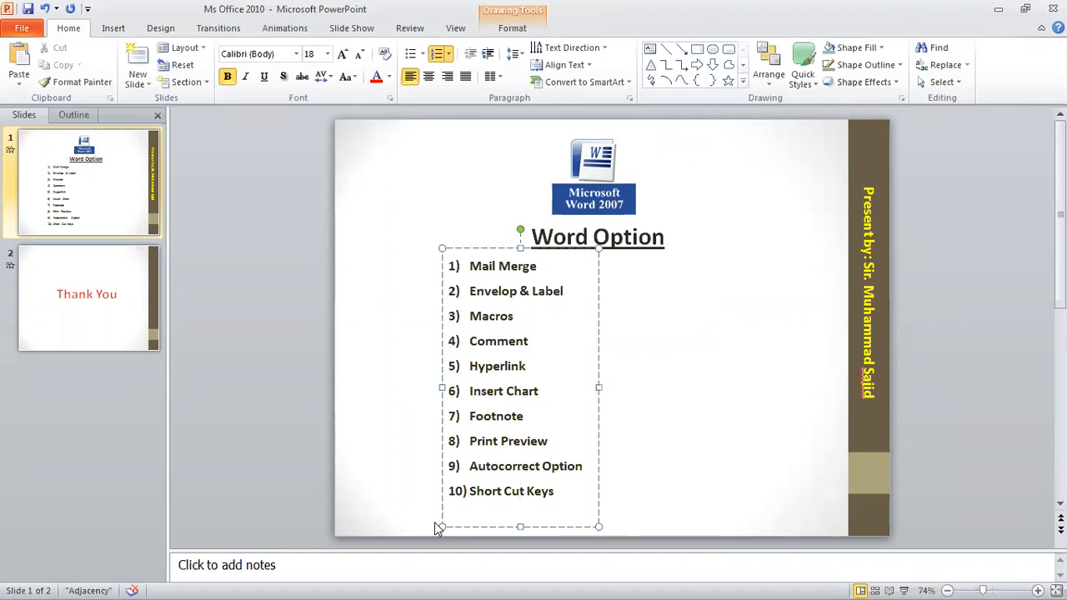
click(550, 466)
click(550, 491)
click(502, 492)
click(534, 477)
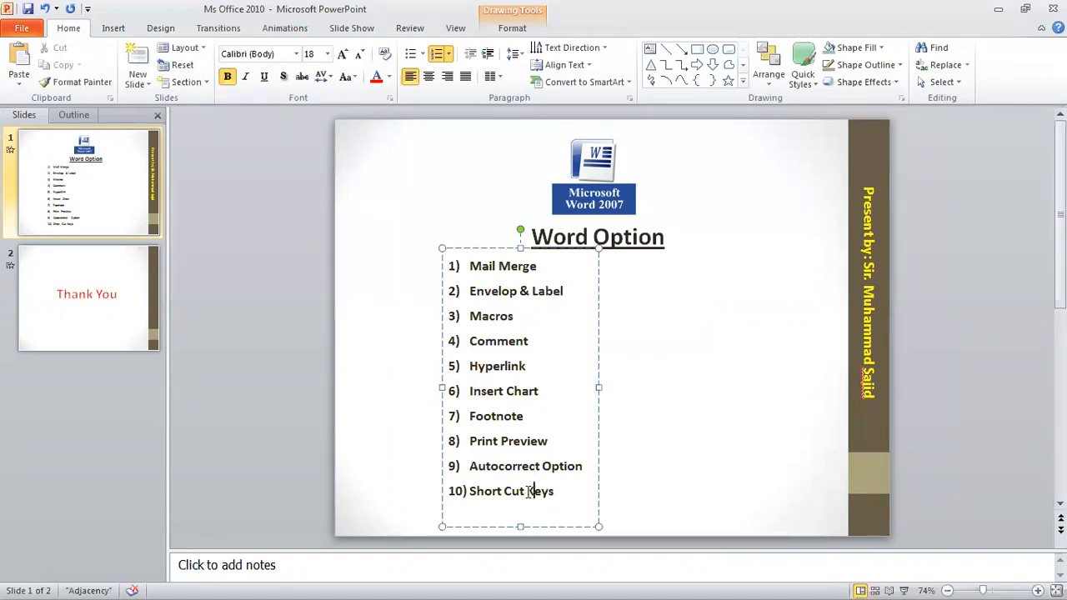
Switch to the Word Short Cut Keys file in Notepad and go to the first shortcut in the list.
key(super)
click(408, 583)
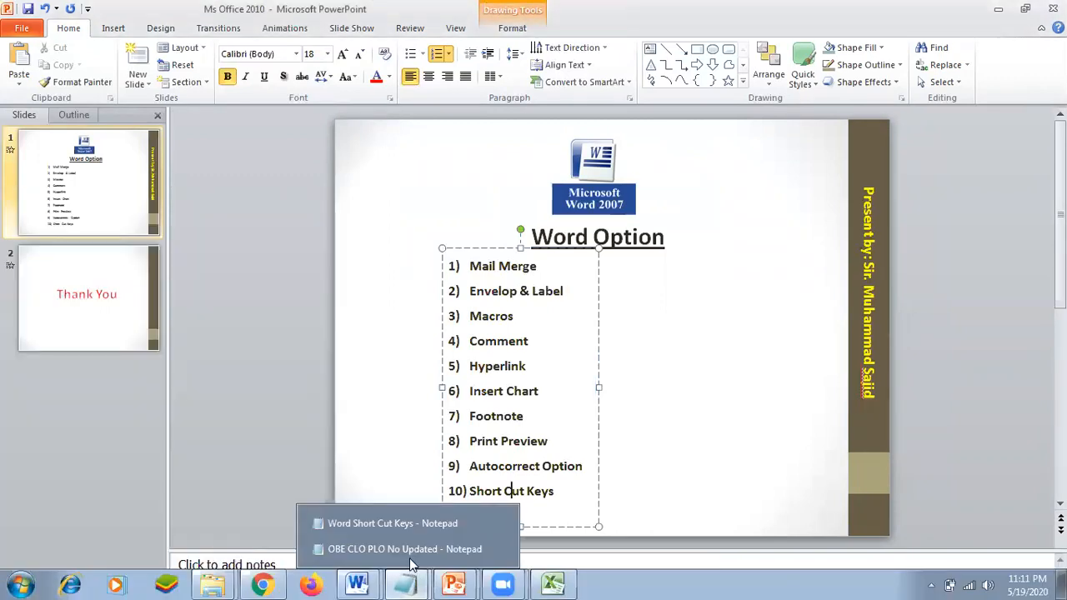
click(417, 516)
scroll(426, 502, up, 10)
click(87, 117)
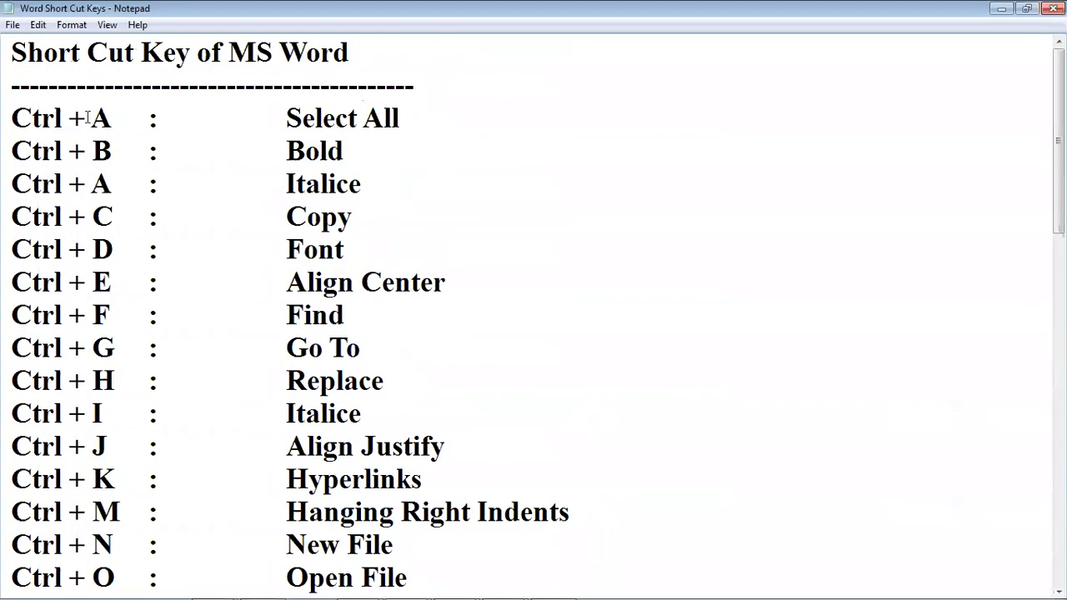
Correct the shortcut on the Italice line below Bold to Ctrl + I.
click(126, 183)
key(BackSpace)
text(c)
key(Down)
key(Up)
key(BackSpace)
text(I)
Delete the text of the duplicate Ctrl + I Italice entry between the Bold and Copy lines.
drag(10, 184, 368, 186)
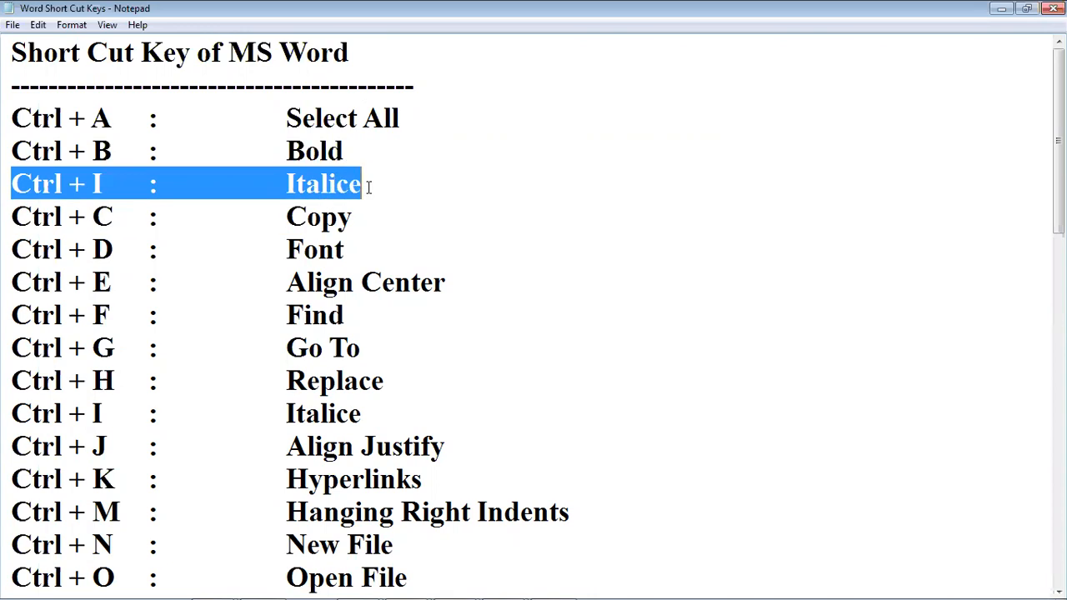
key(Delete)
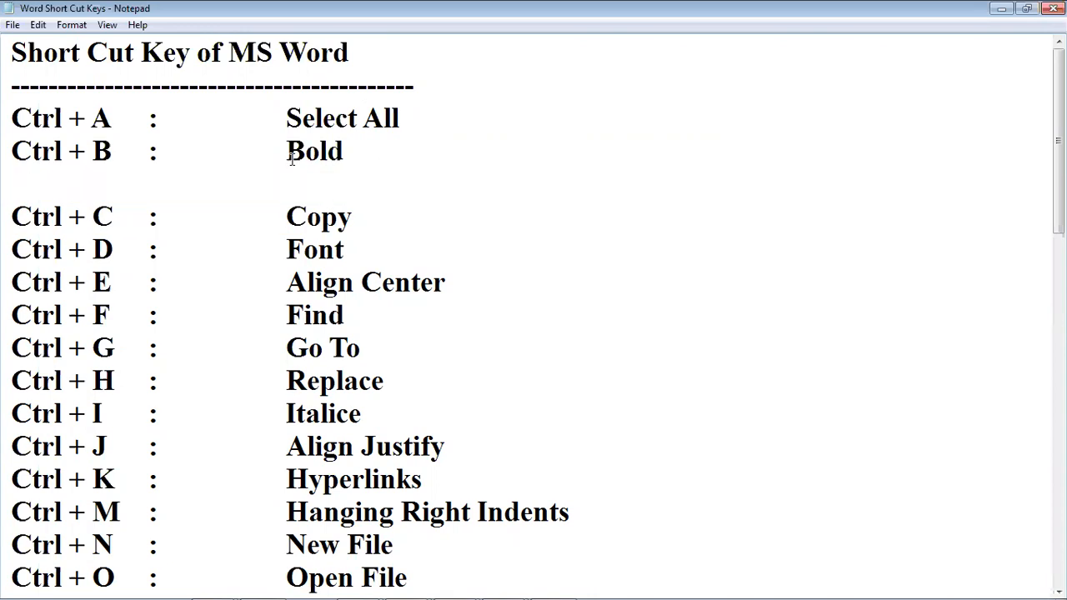
Remove the empty line between the Bold and Copy entries and go through the shortcuts from Select All to Align Center.
key(Delete)
click(195, 107)
click(114, 120)
click(279, 105)
click(130, 155)
click(329, 151)
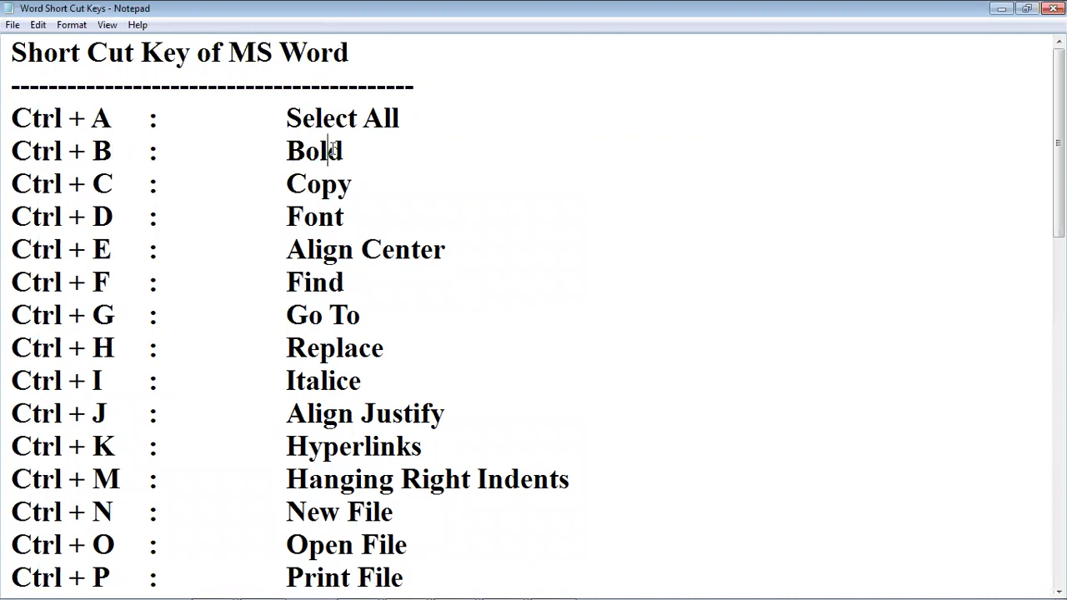
click(305, 150)
click(303, 250)
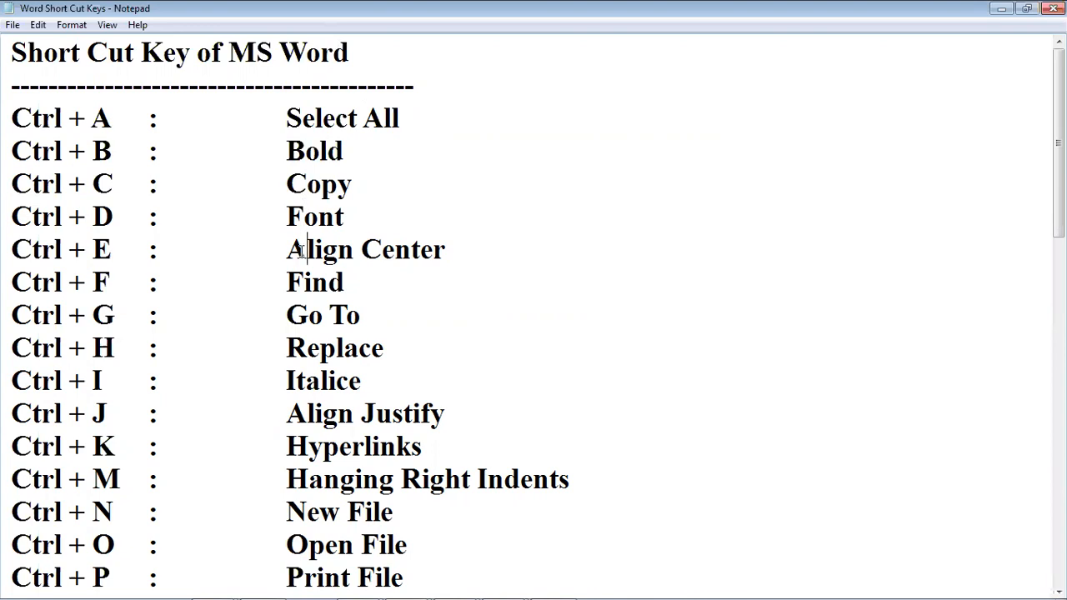
Go through the shortcut entries from Find to Italice, including Go To and Replace.
click(345, 281)
click(117, 314)
click(308, 318)
click(87, 351)
click(289, 354)
click(85, 387)
click(292, 380)
scroll(291, 381, down, 1)
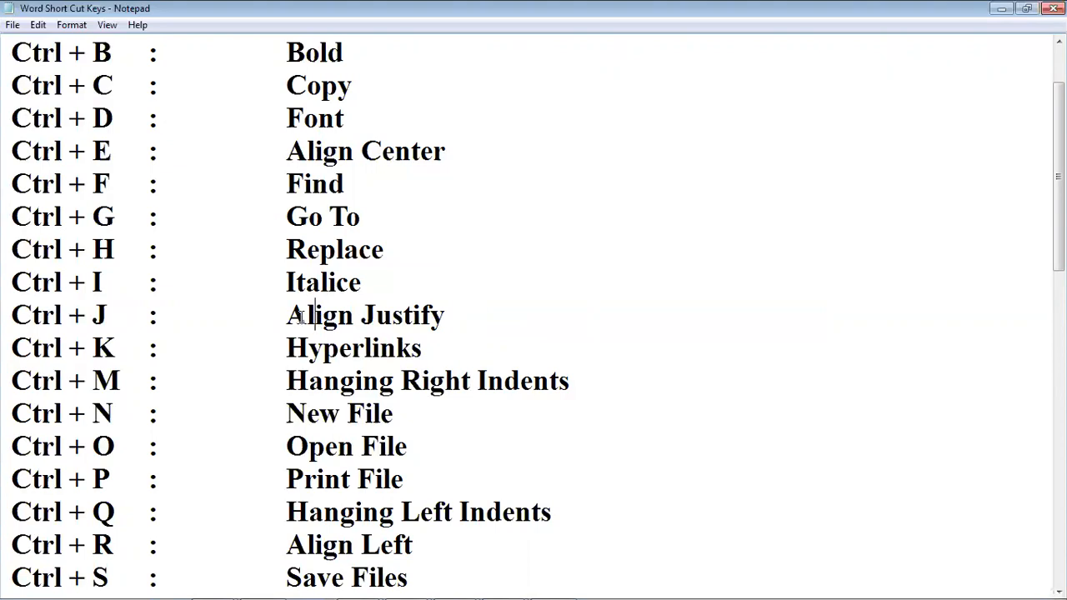
Go through the shortcut entries from Align Justify to Hanging Left Indents, including new, open and print file.
click(122, 345)
click(342, 324)
click(180, 384)
click(307, 381)
click(94, 414)
click(337, 410)
scroll(219, 431, down, 1)
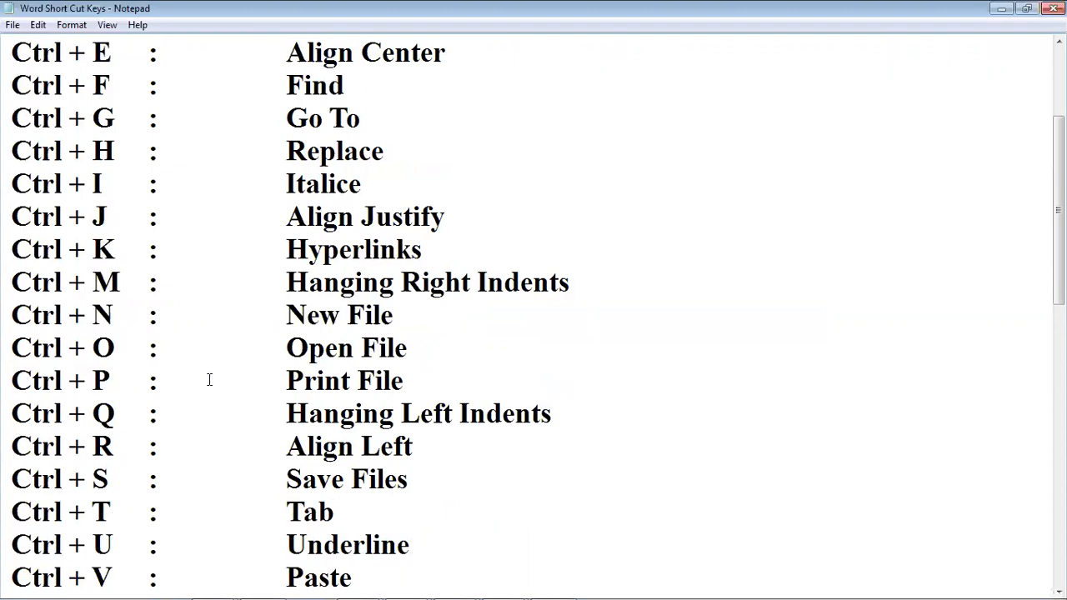
click(126, 351)
click(335, 350)
click(153, 383)
click(322, 379)
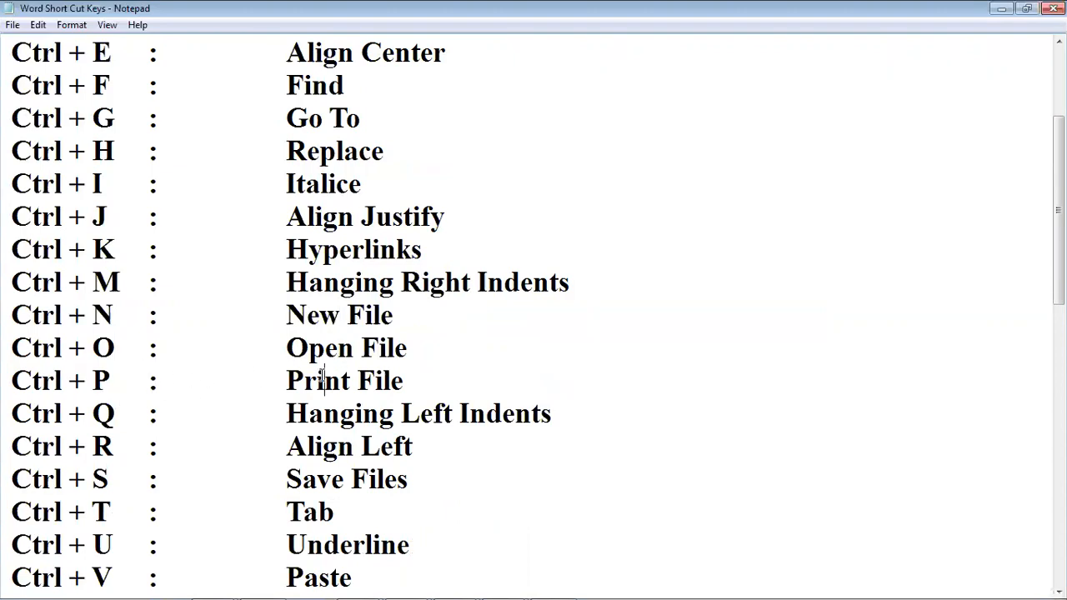
click(113, 412)
click(308, 412)
scroll(324, 465, down, 2)
scroll(255, 429, up, 1)
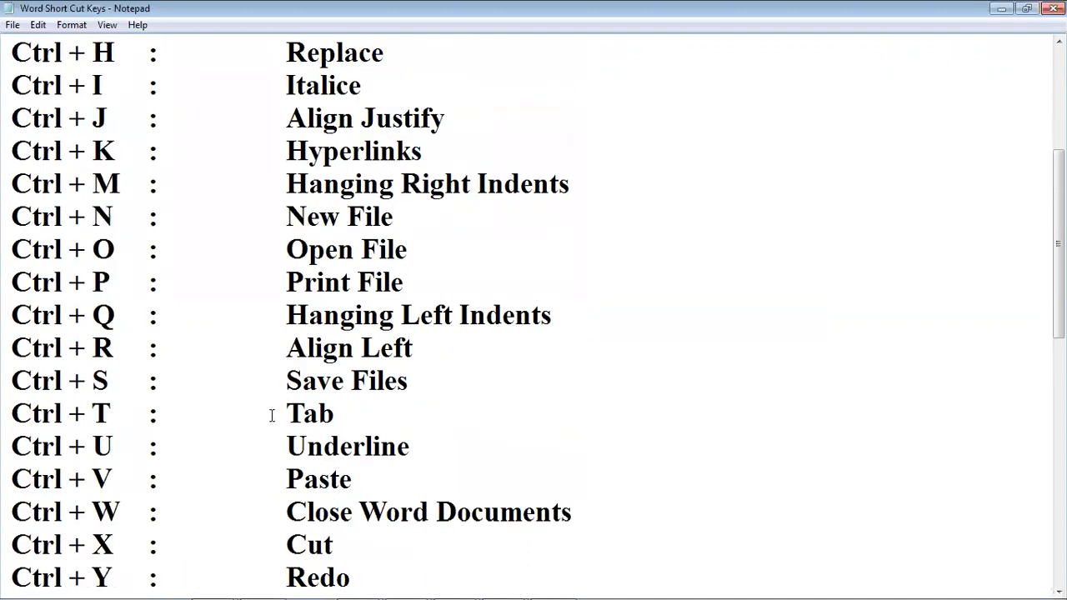
Go through the shortcut entries from Save Files to Undo at the end of the Ctrl key list.
click(161, 380)
click(124, 414)
click(336, 412)
click(112, 437)
click(298, 432)
click(117, 472)
click(324, 479)
scroll(325, 479, down, 1)
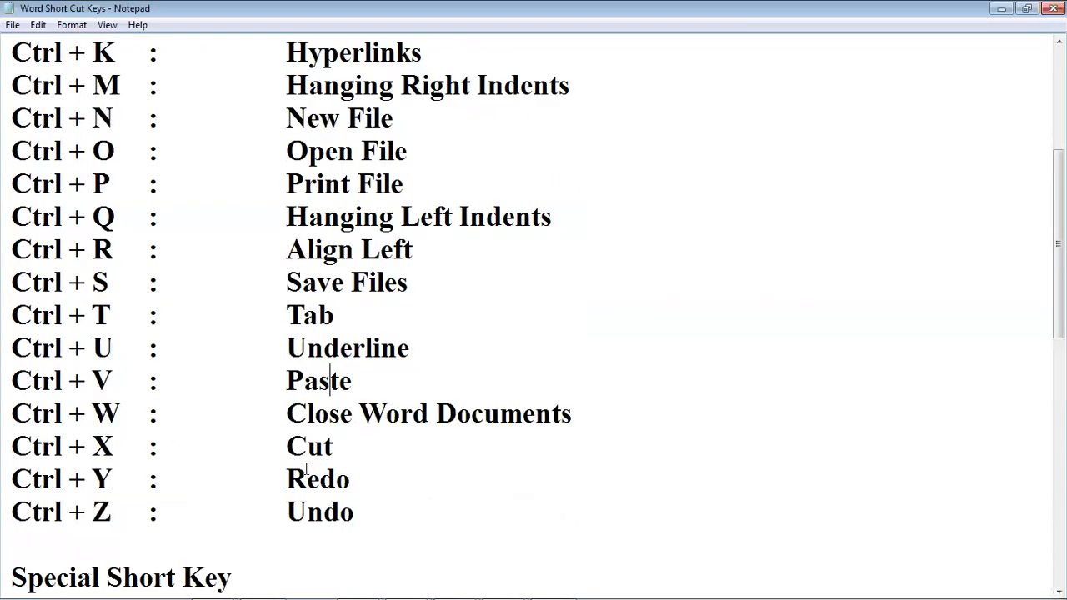
click(133, 419)
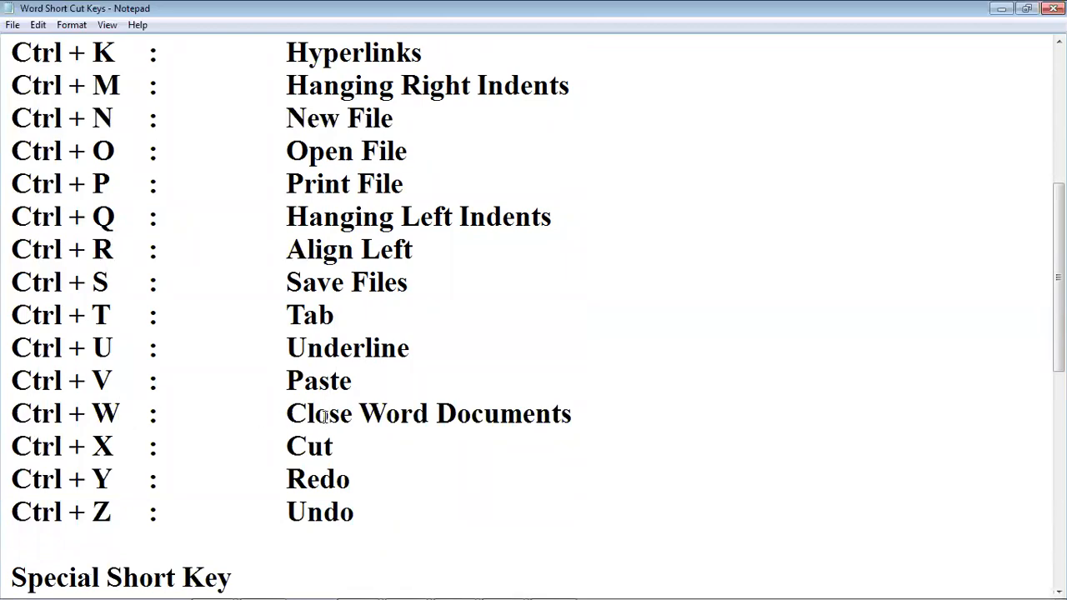
click(125, 448)
click(249, 447)
click(140, 481)
click(277, 473)
click(324, 511)
scroll(327, 511, down, 1)
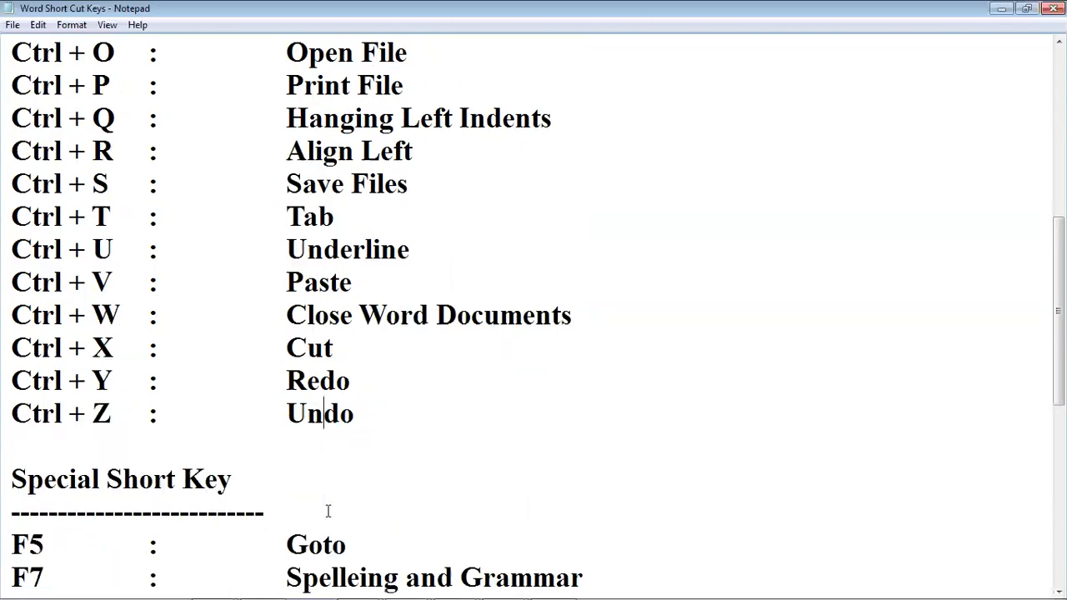
Examine the Special Short Key section with the F5, F7 and F12 function keys.
scroll(328, 511, down, 2)
click(55, 282)
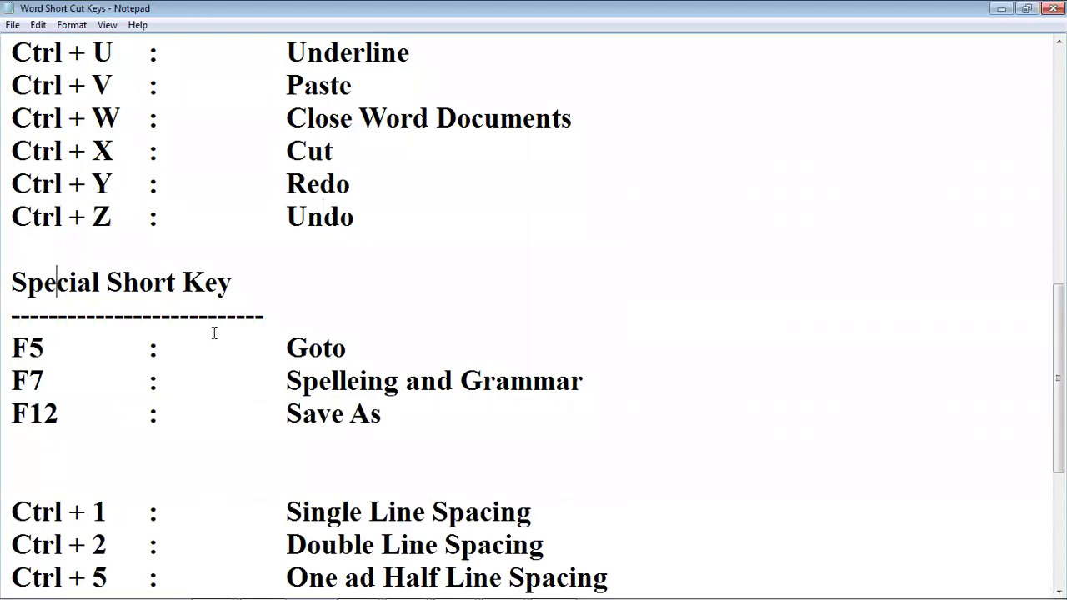
click(176, 283)
click(182, 356)
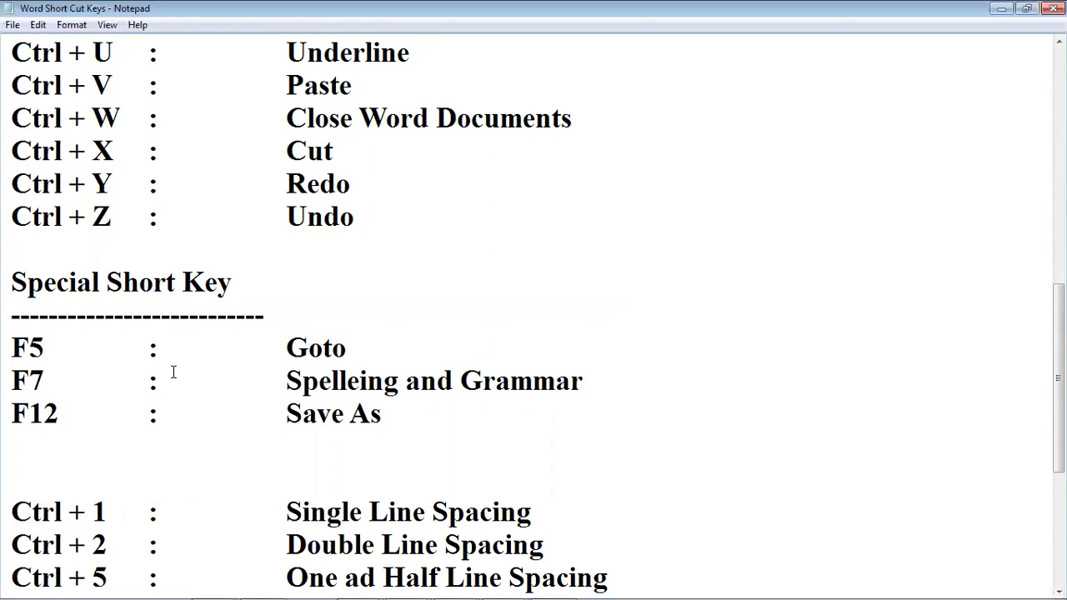
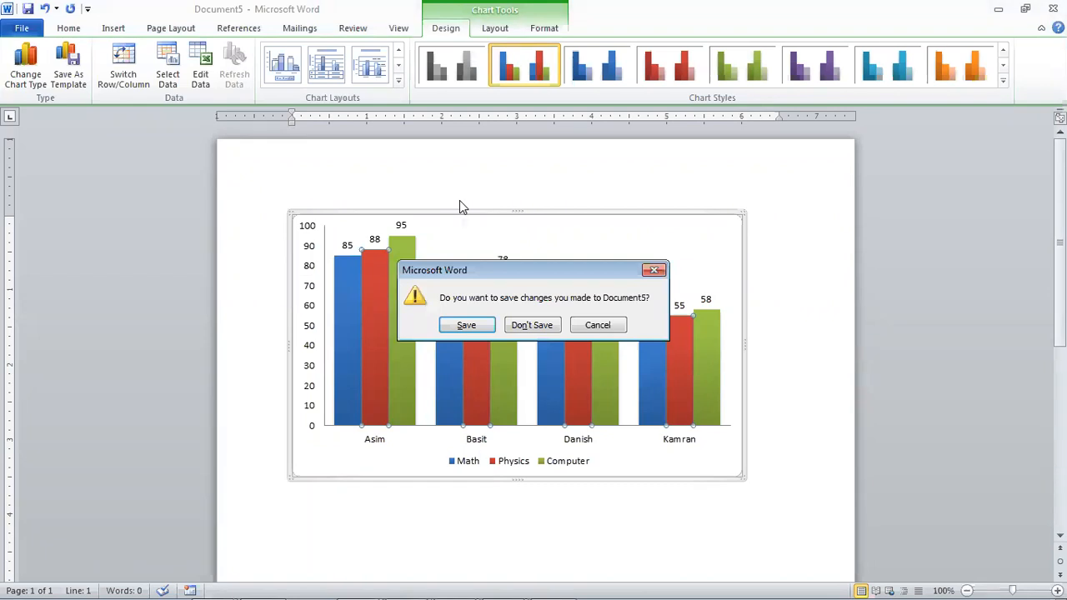
Switch to Word, close the Letter document without saving, and create a new blank document.
key(alt+Tab)
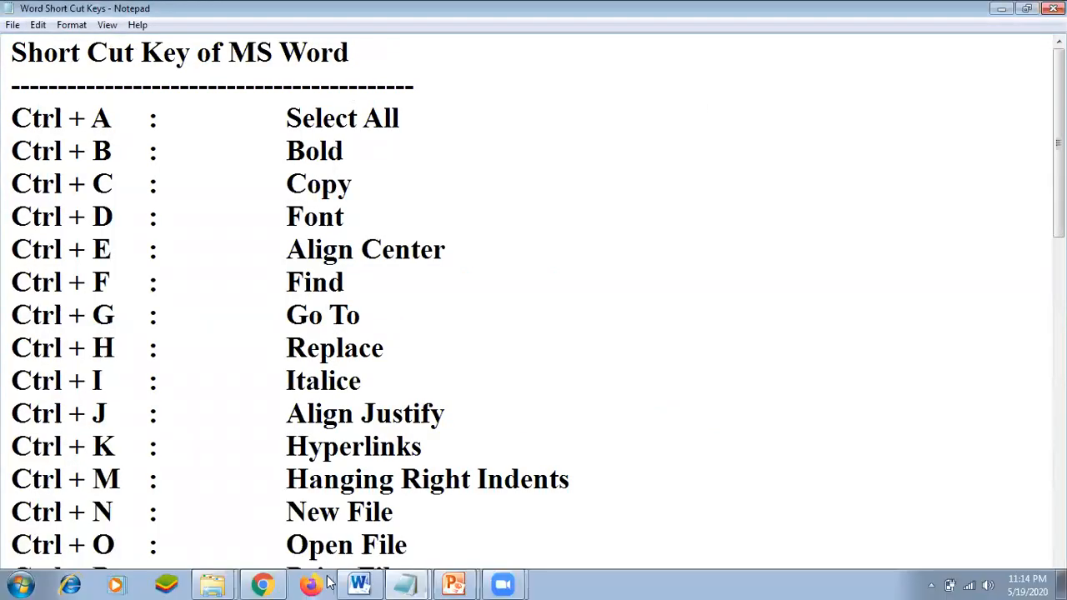
click(359, 583)
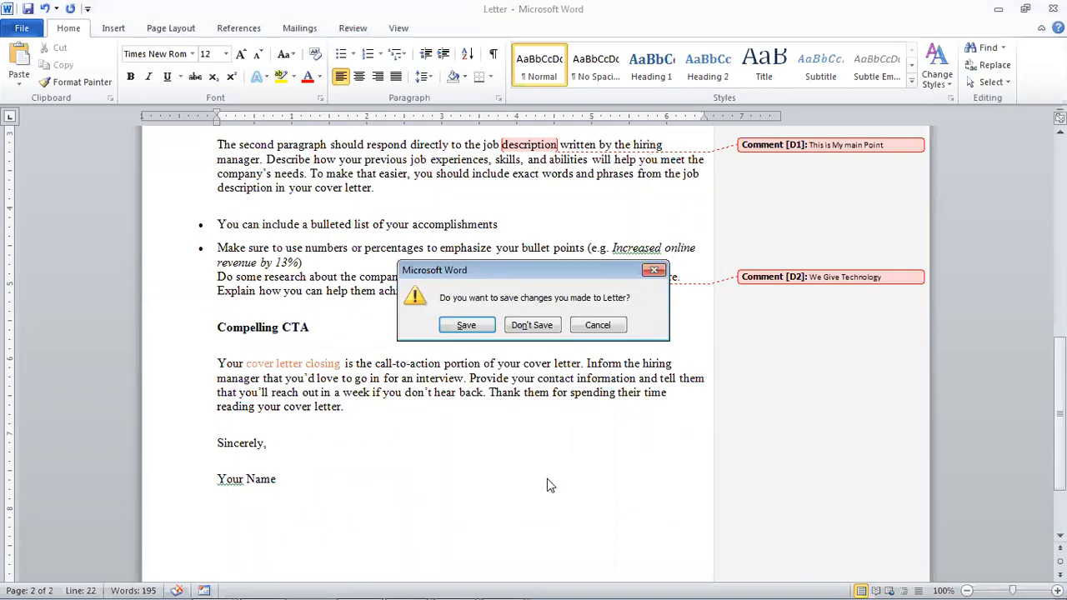
key(n)
key(ctrl+n)
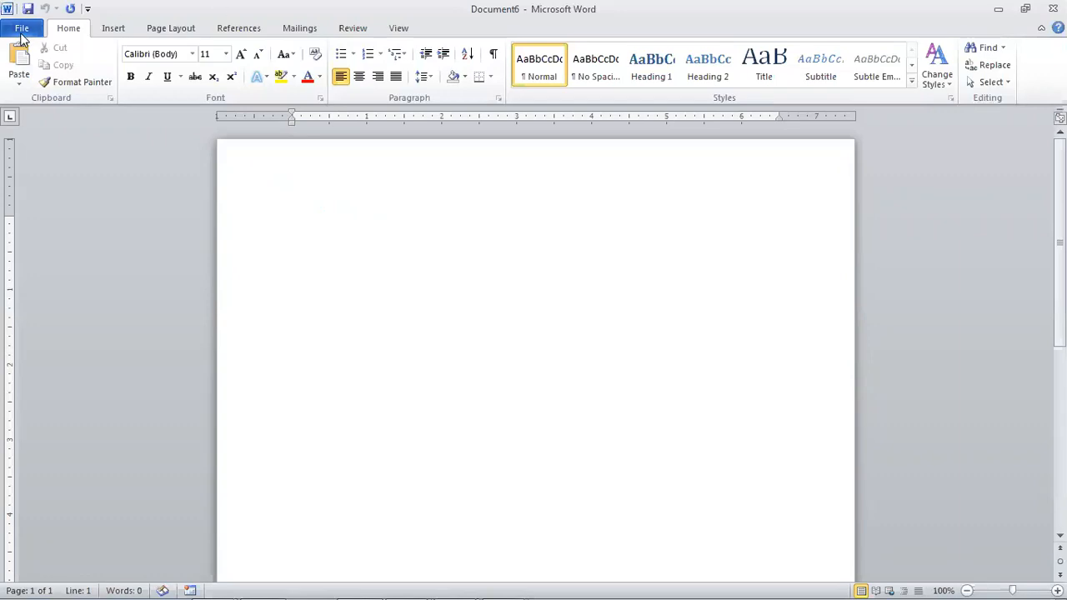
click(111, 28)
click(122, 79)
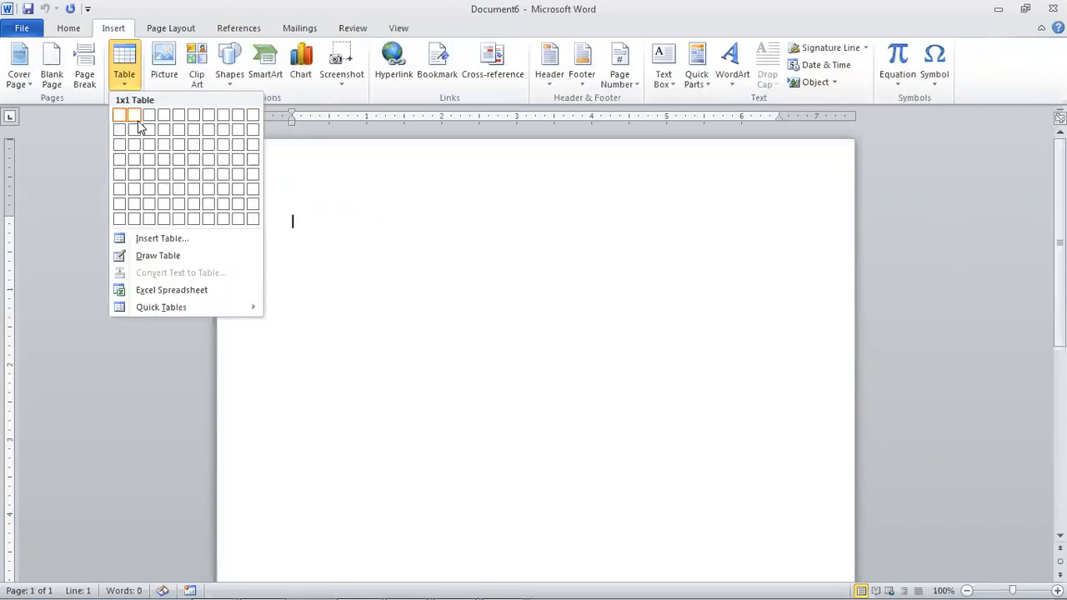
click(449, 288)
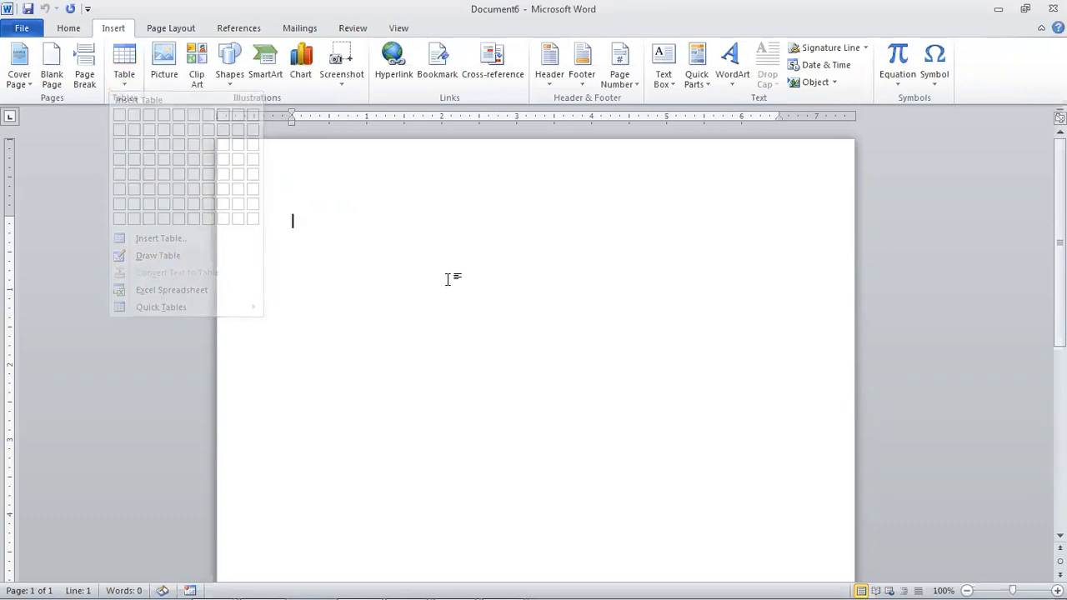
Create a one-row, two-column table from a typed line of plus signs joined by hyphens.
text(+)
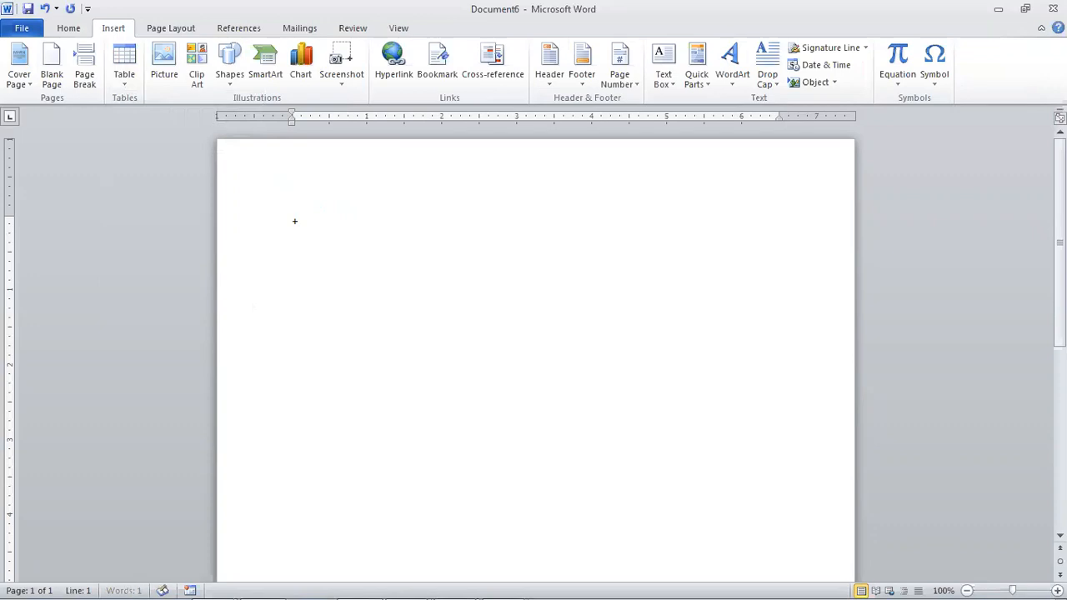
text(------------------------------------+---------------------------------------------)
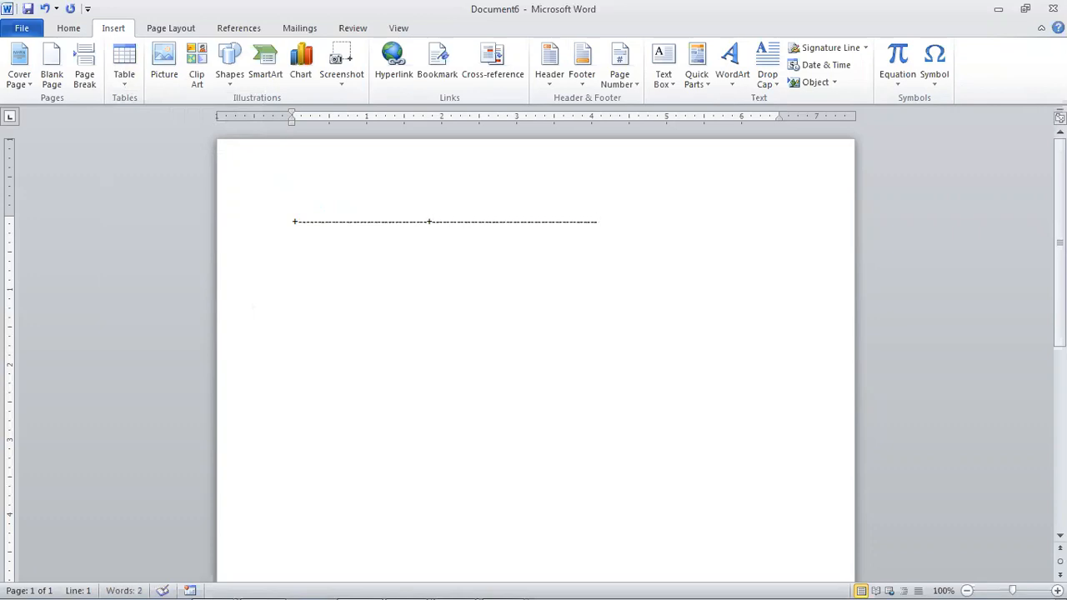
key(BackSpace)
key(BackSpace)
key(BackSpace)
text(+)
key(Return)
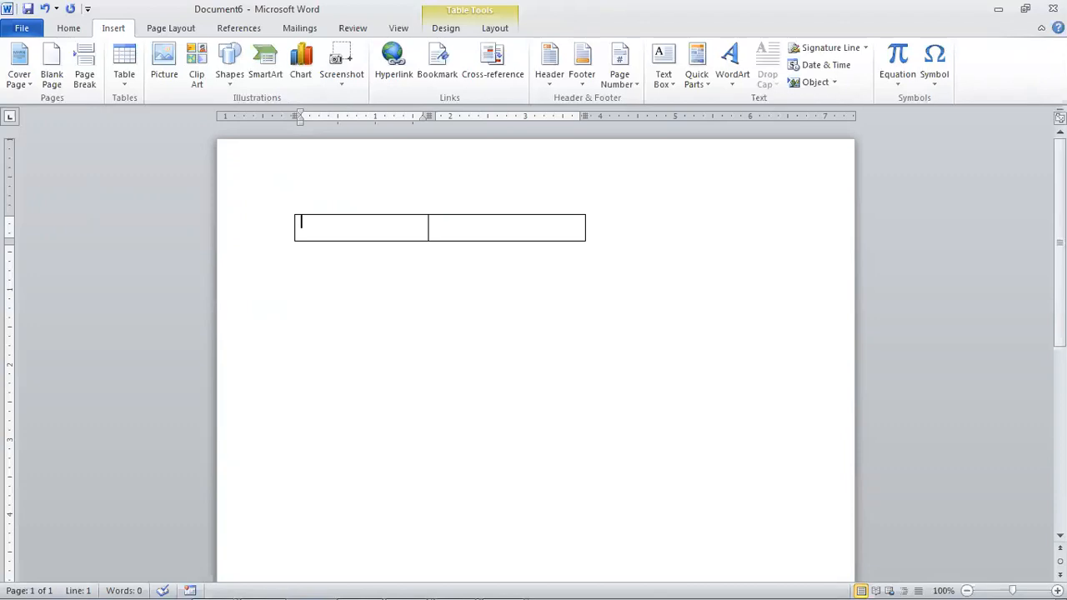
Extend the two-column table to six rows.
key(Tab)
key(Tab)
key(Tab)
key(Tab)
key(Tab)
key(Tab)
key(Tab)
key(Tab)
key(Tab)
key(Tab)
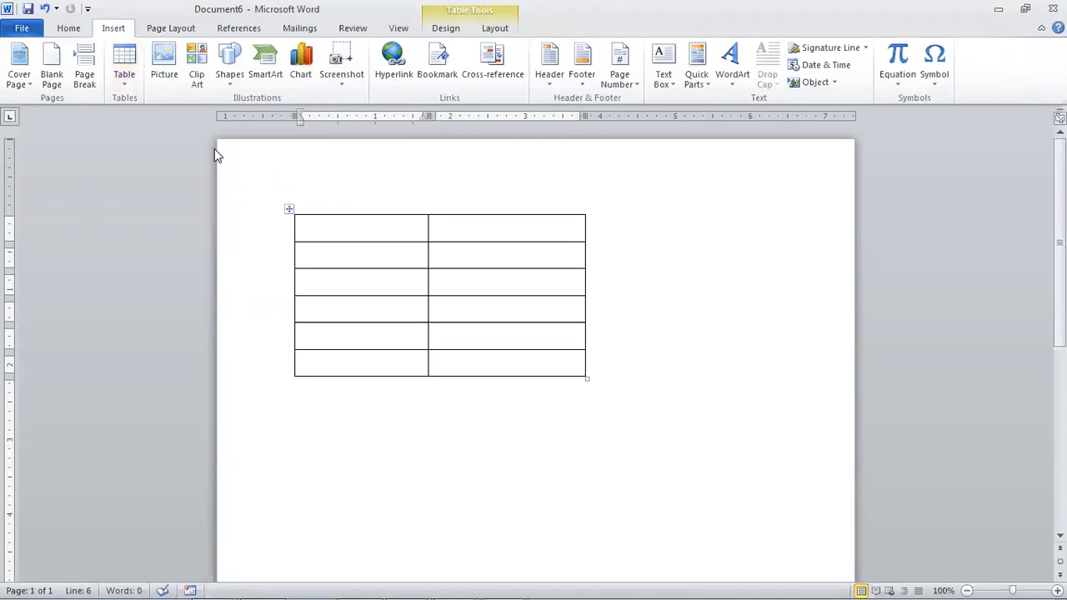
Remove the entire two-column table from the page.
click(290, 209)
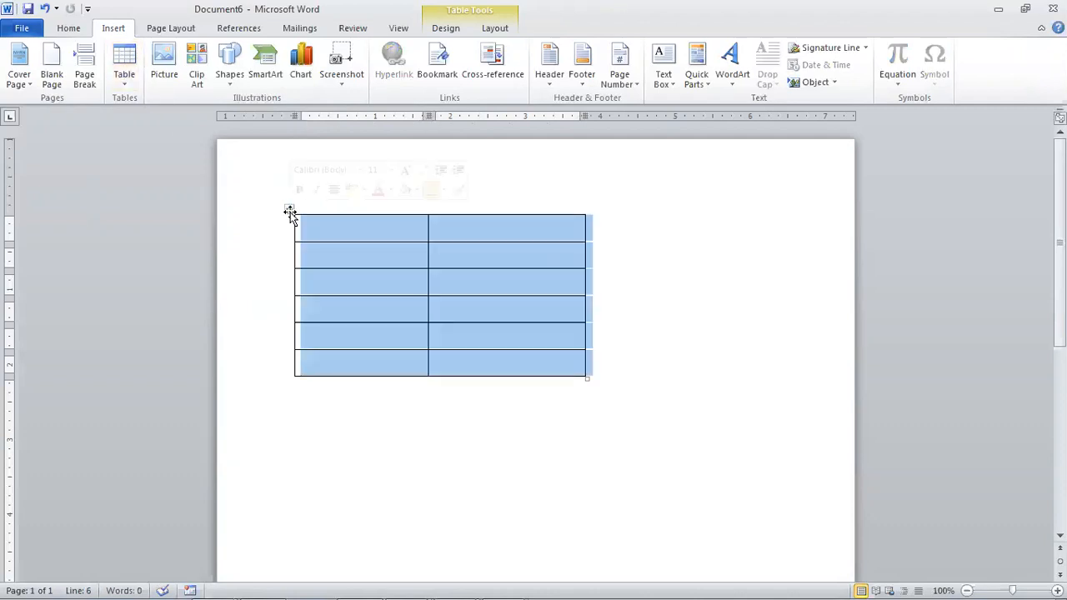
click(343, 203)
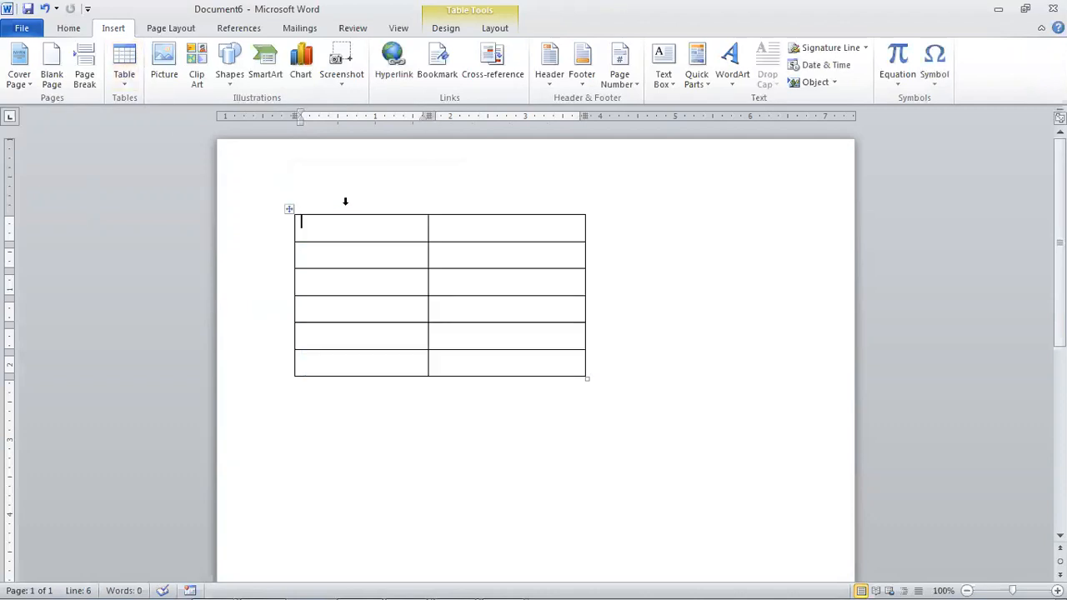
click(289, 209)
right_click(289, 210)
click(302, 223)
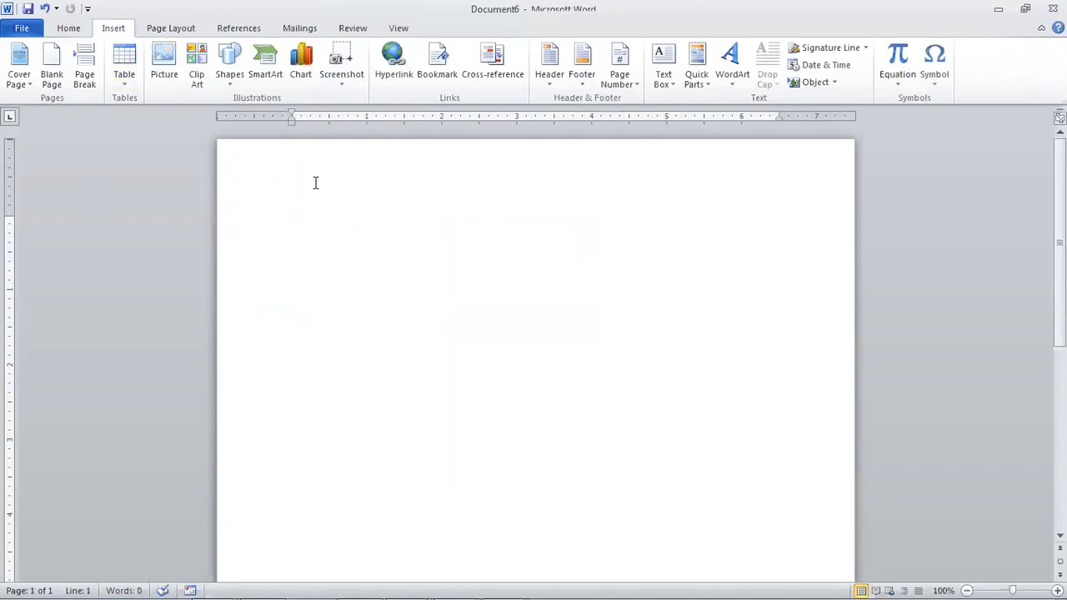
key(ctrl+z)
Create a one-row, four-column table from a typed line of five plus signs joined by hyphens, removing surplus plus signs.
text(------------+------------------+-------------------------)
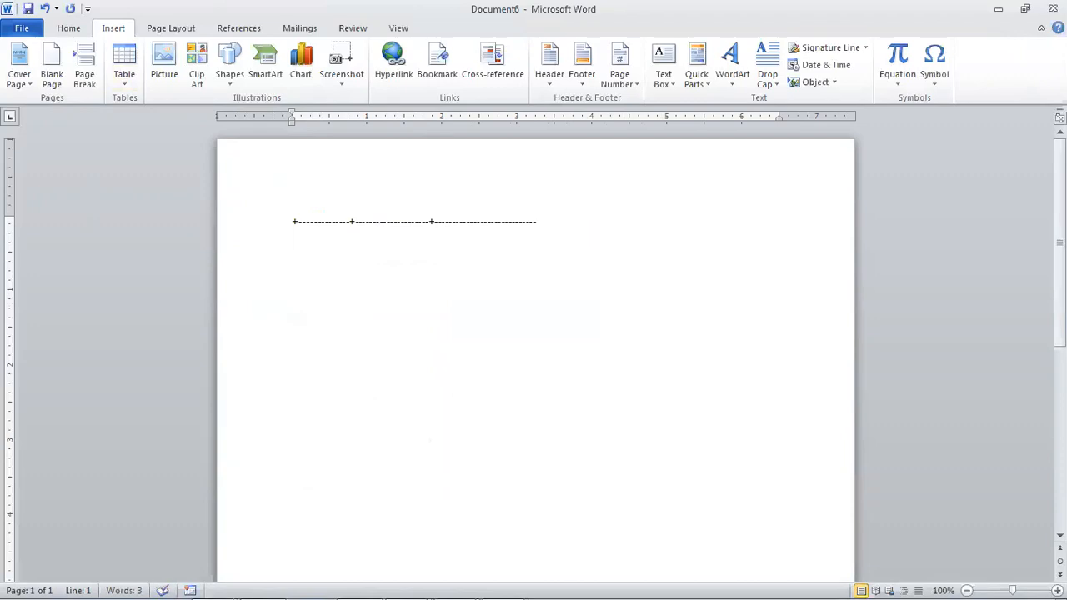
text(++++++++++++++++++)
key(BackSpace)
key(BackSpace)
key(BackSpace)
key(BackSpace)
key(BackSpace)
key(BackSpace)
key(BackSpace)
key(BackSpace)
key(BackSpace)
key(BackSpace)
key(BackSpace)
key(BackSpace)
key(BackSpace)
key(BackSpace)
key(BackSpace)
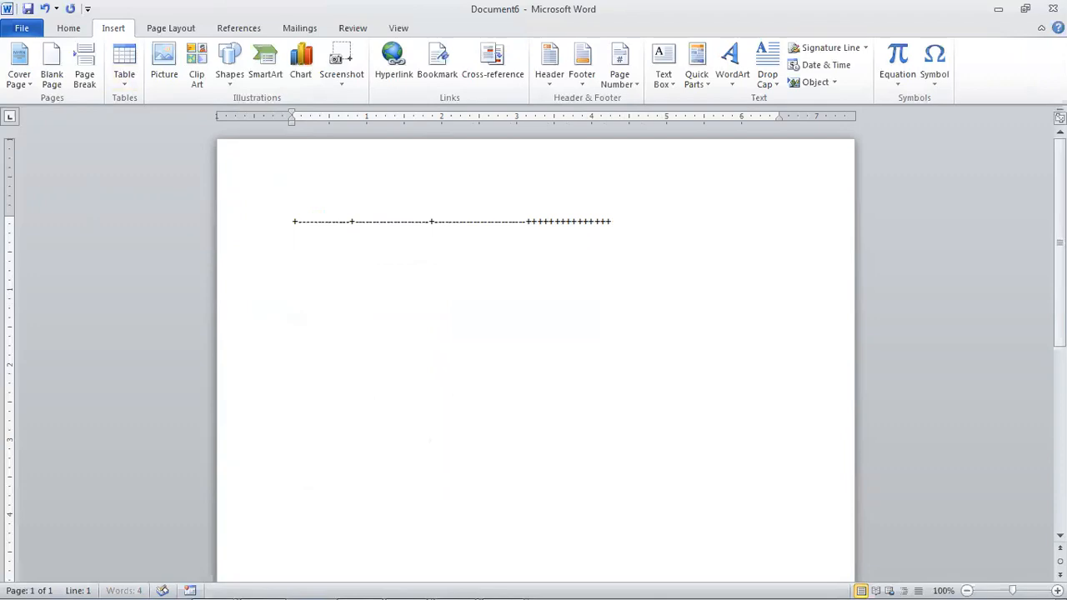
text(---)
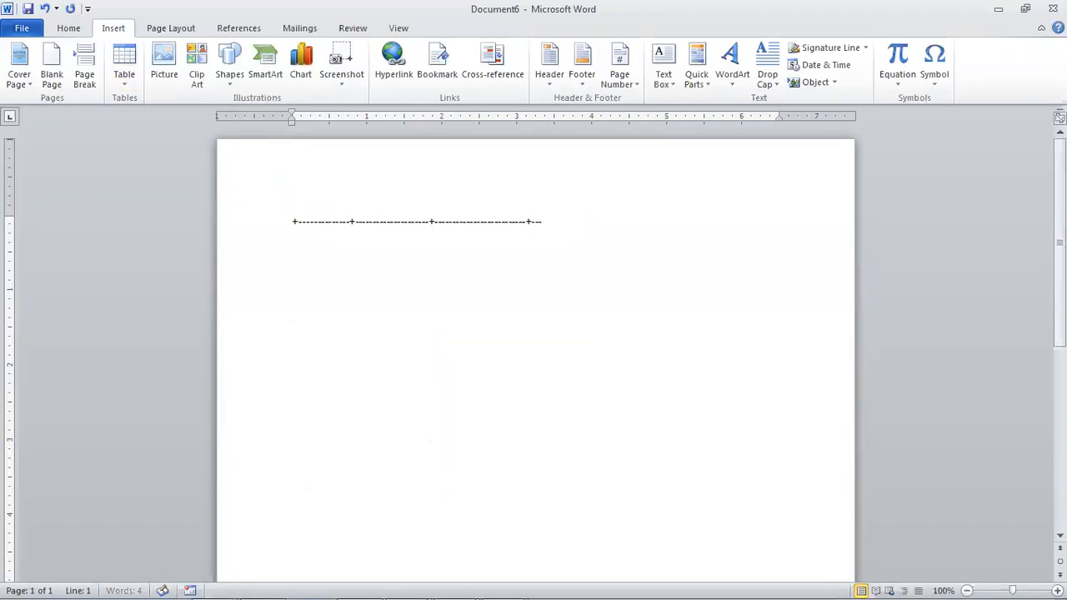
text(---------------------+)
key(Return)
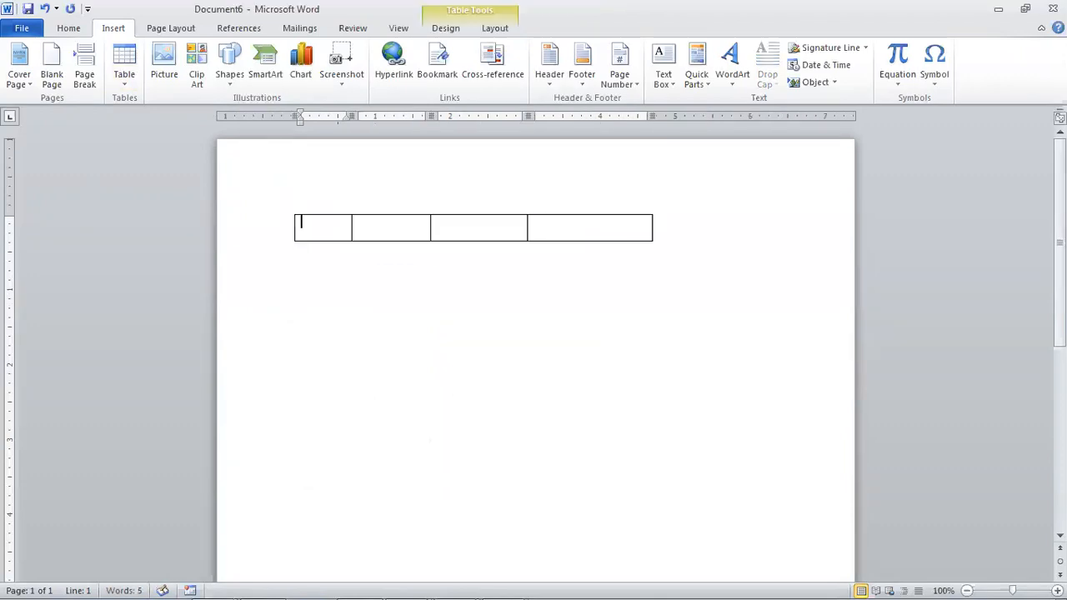
Extend the four-column table to five rows.
key(Return)
key(Return)
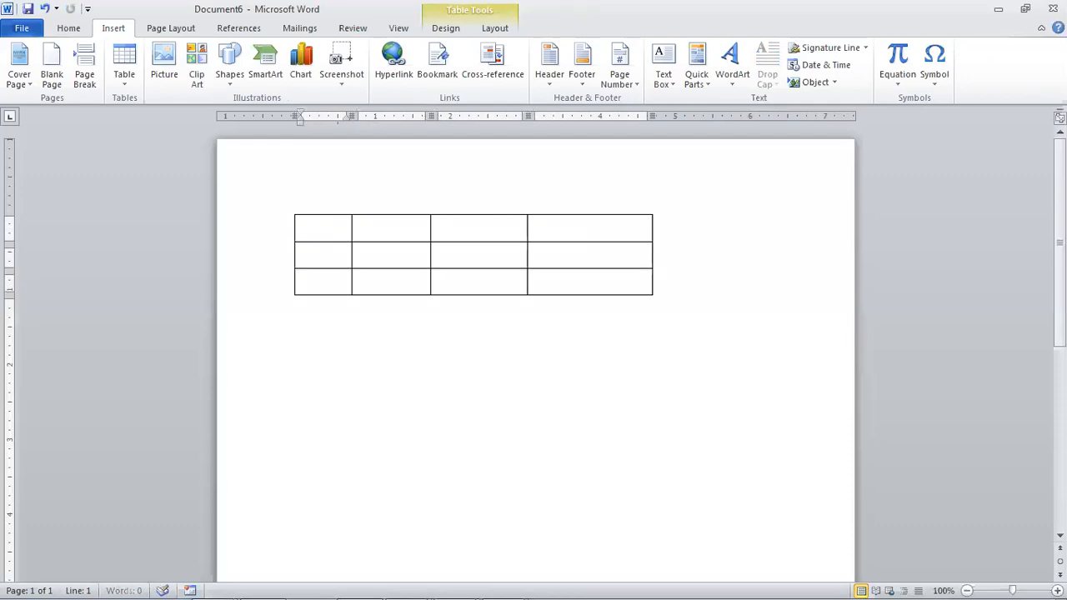
key(Return)
key(Return)
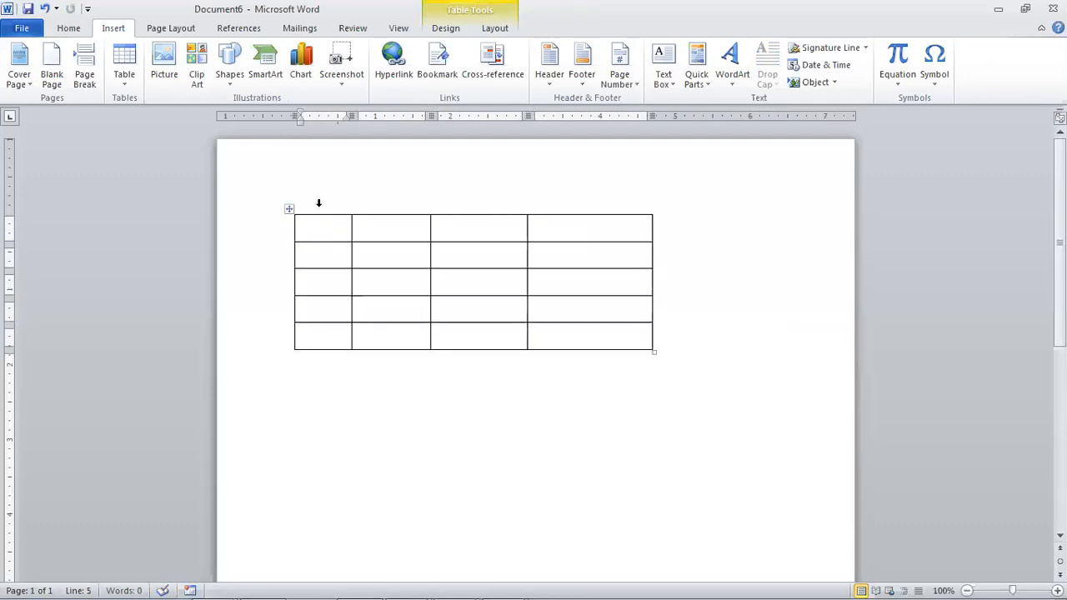
click(440, 250)
drag(406, 256, 562, 265)
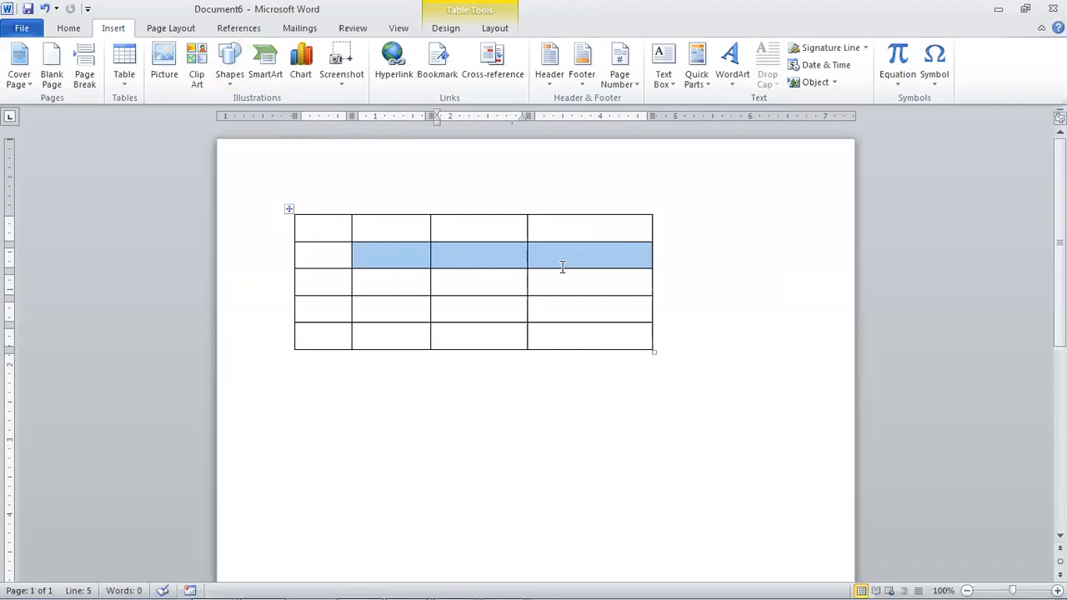
Fill the table's first row with the headings ID, Student Name, Math and Urdu.
click(310, 222)
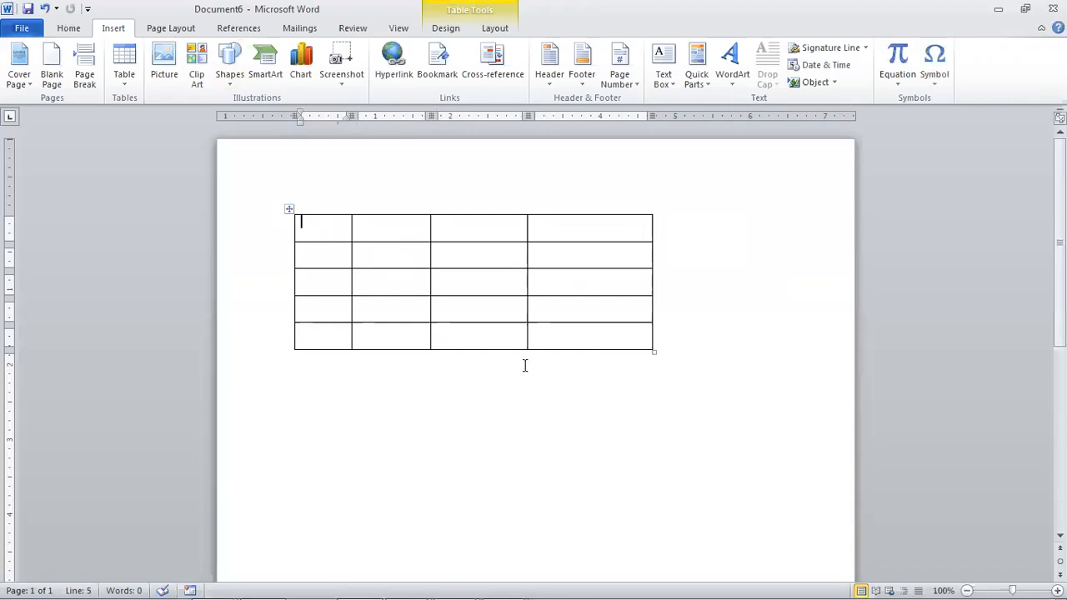
text(ID)
key(Tab)
text(Student Name)
key(Tab)
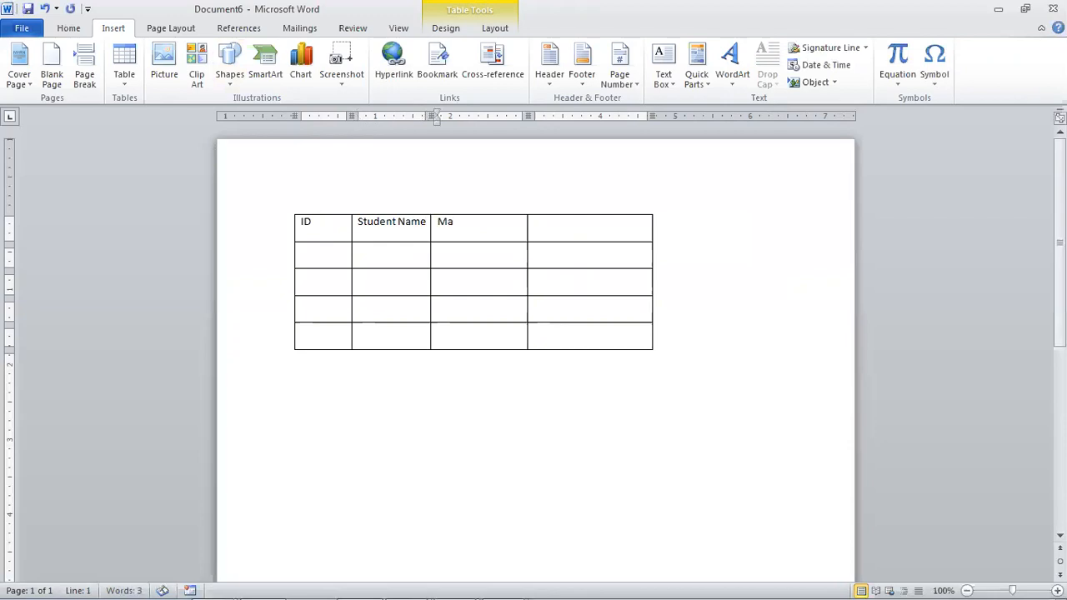
text(Math)
key(Tab)
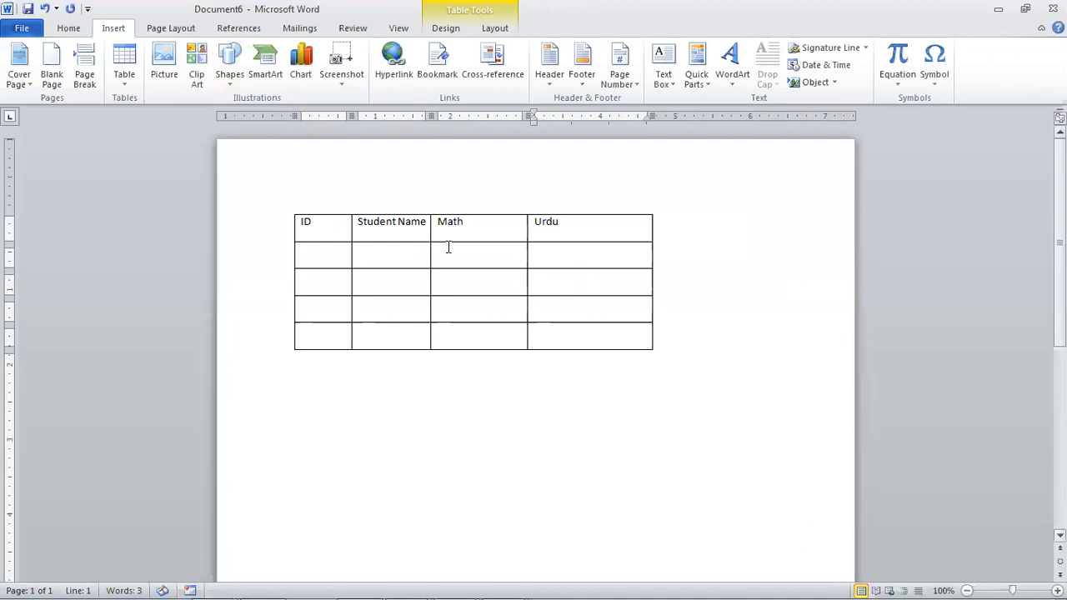
drag(423, 262, 481, 269)
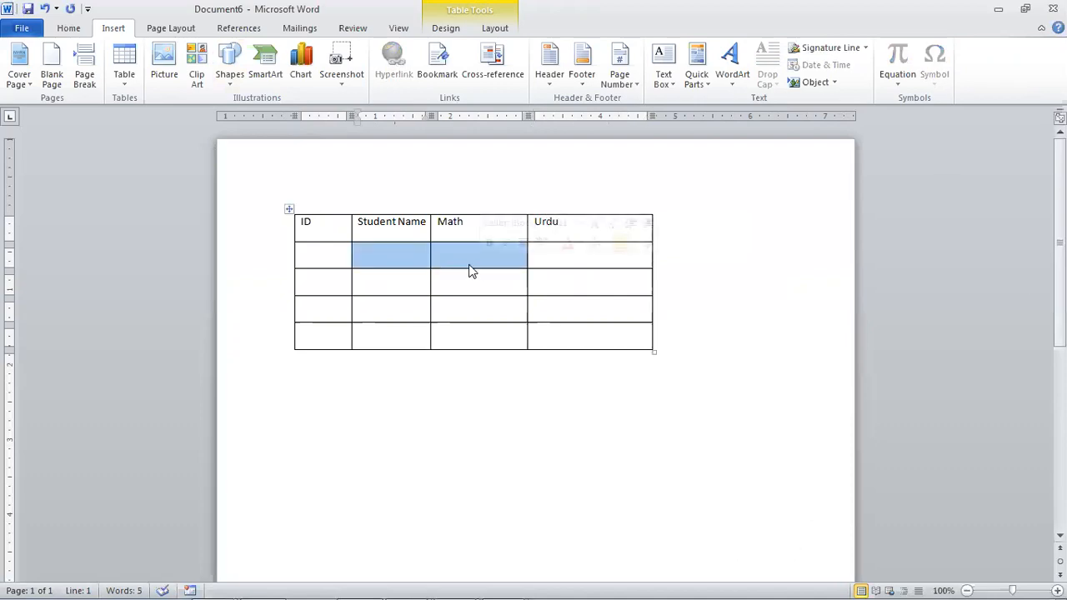
Merge the second-row cells beneath Student Name and Math into one cell.
click(463, 265)
click(416, 253)
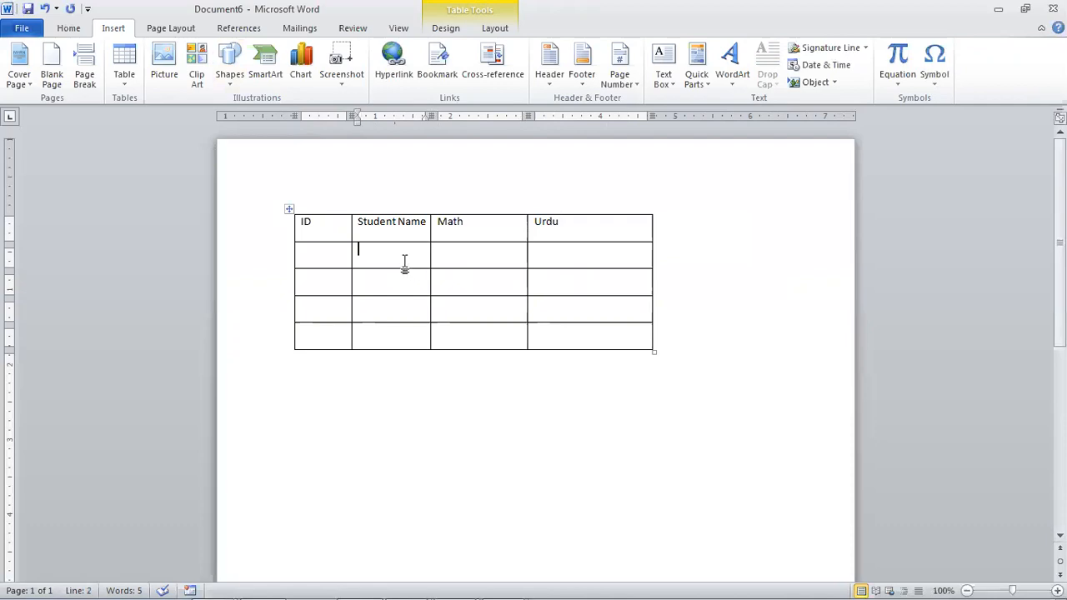
drag(406, 267, 472, 266)
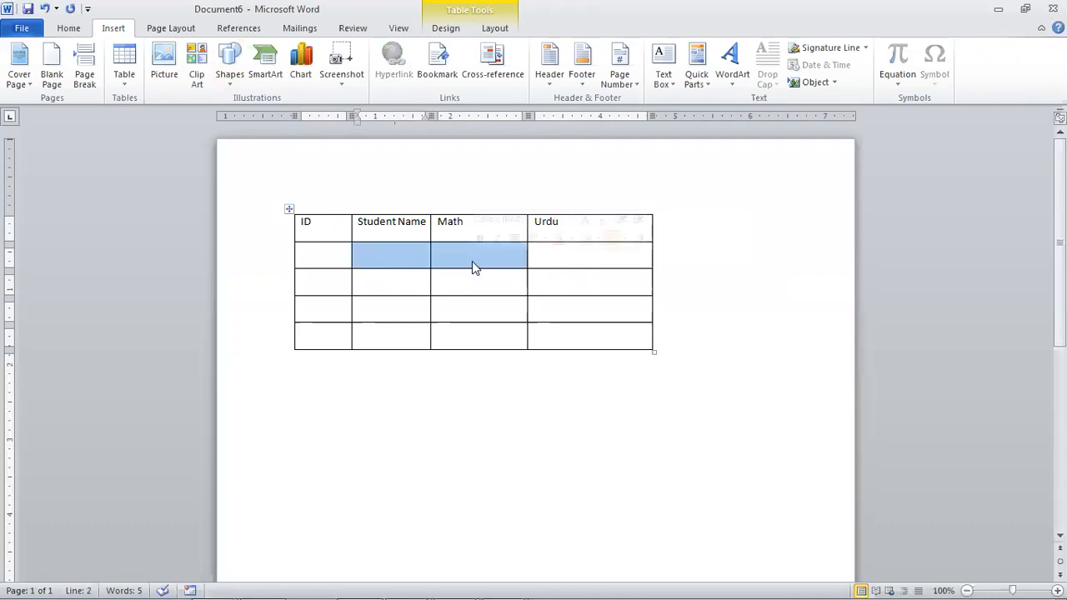
right_click(472, 261)
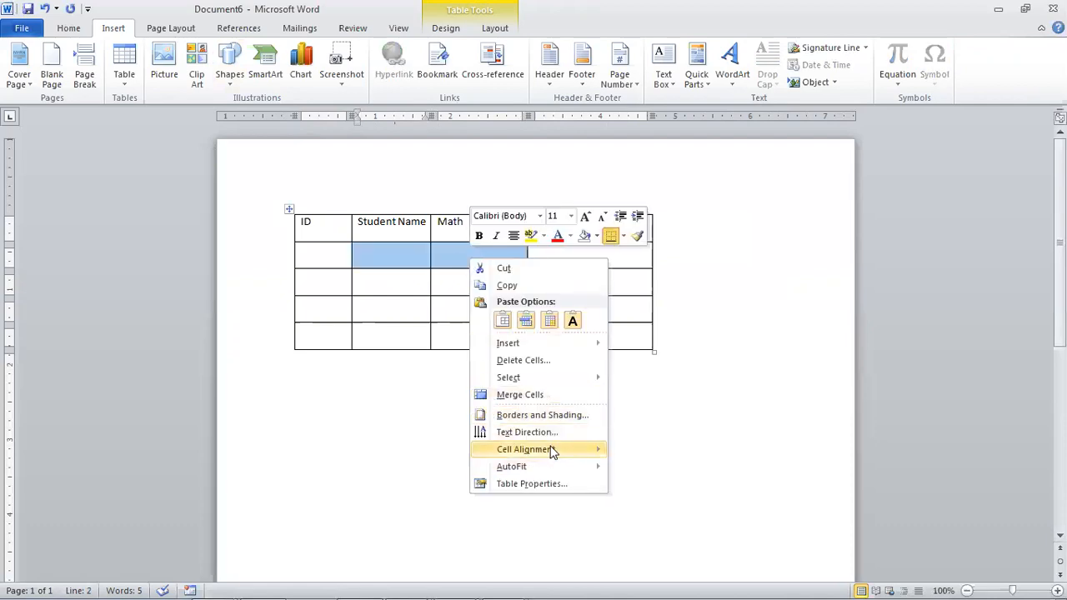
click(546, 395)
click(548, 334)
Merge the Math column's cells in rows three to five into one cell.
drag(505, 295, 501, 340)
right_click(499, 339)
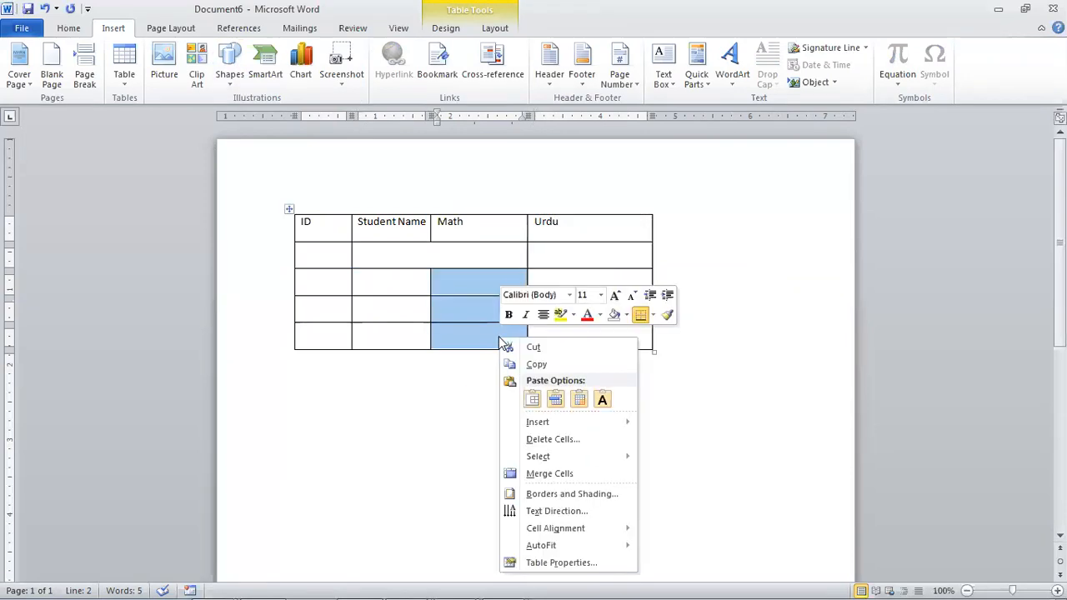
click(566, 479)
click(424, 331)
click(516, 311)
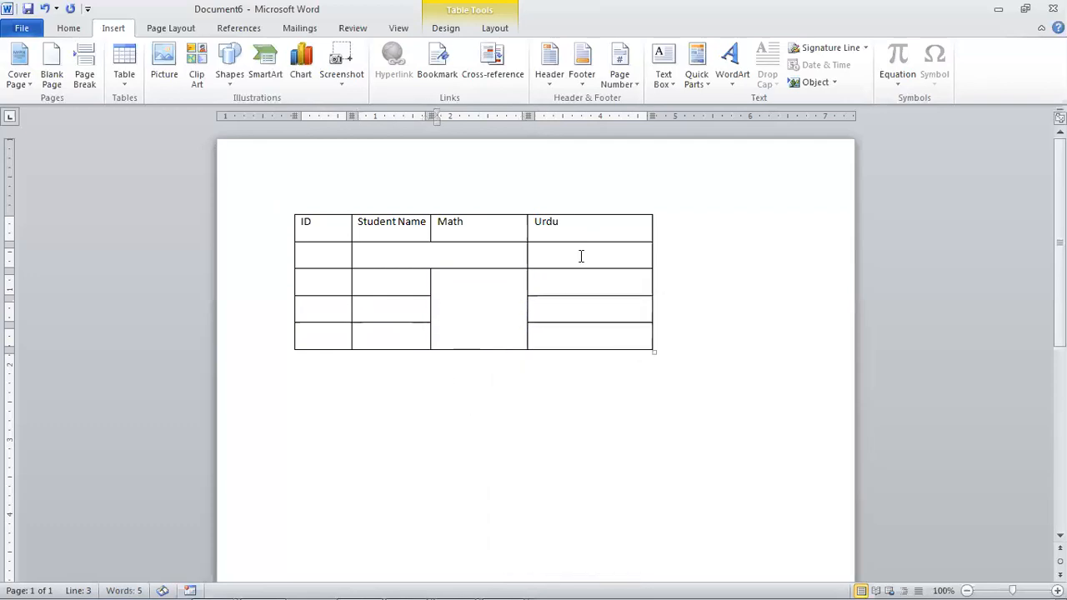
Merge the Urdu column's cells in rows two and three into one cell.
drag(581, 256, 582, 281)
right_click(581, 281)
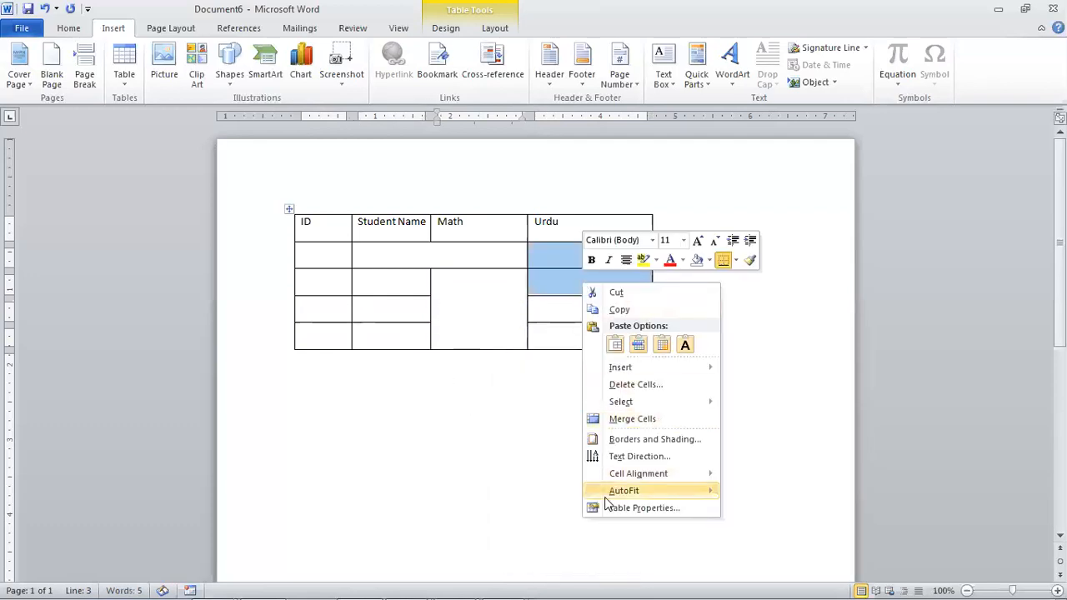
click(625, 420)
Shade the ID, Student Name and Math heading cells in red.
drag(293, 227, 506, 239)
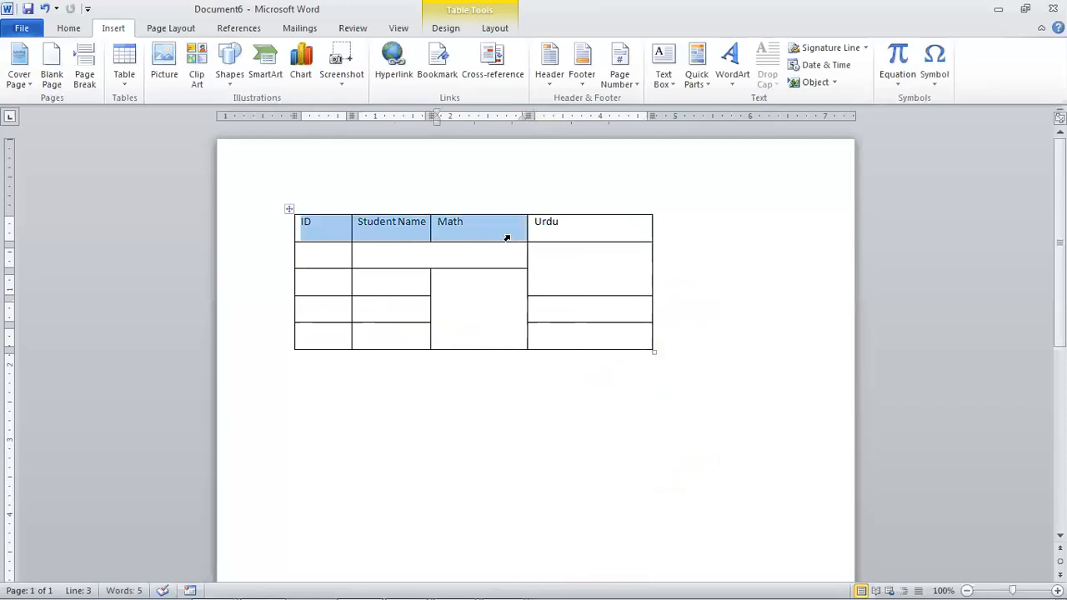
right_click(509, 238)
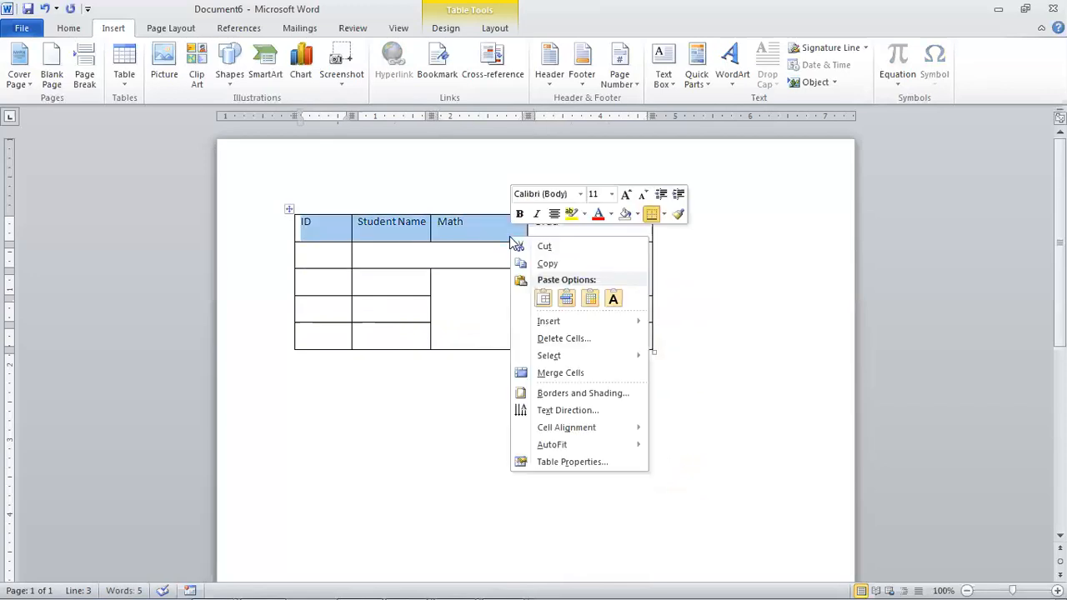
click(584, 395)
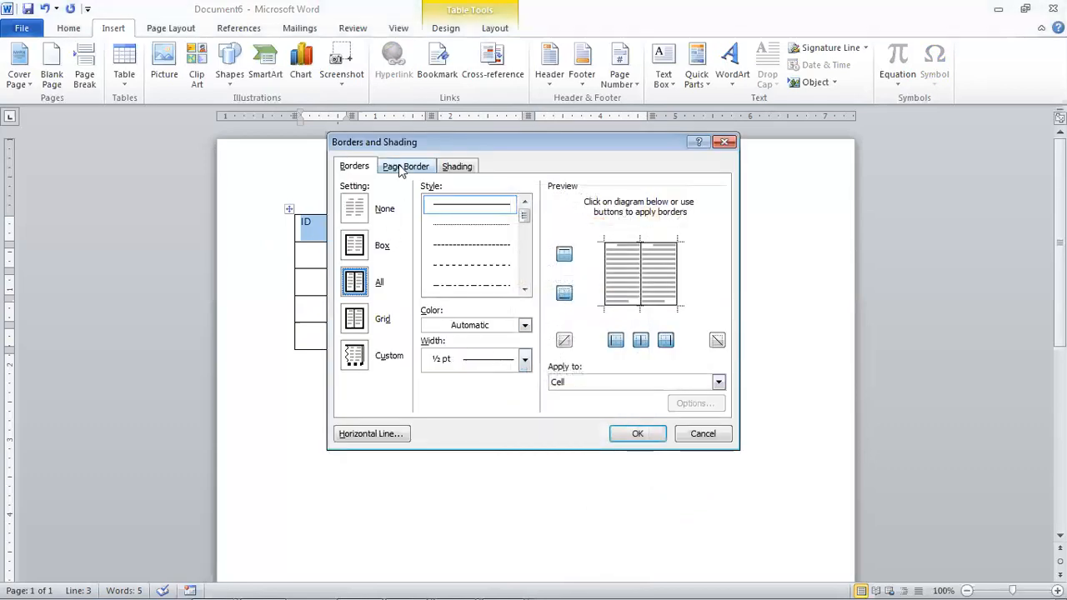
click(457, 166)
click(407, 202)
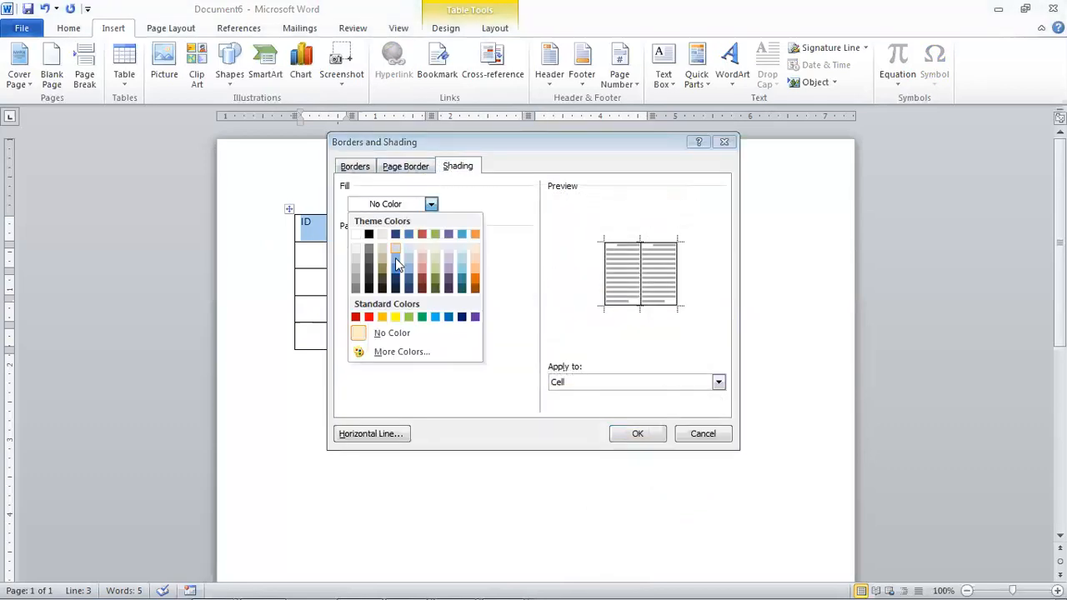
click(369, 317)
click(625, 435)
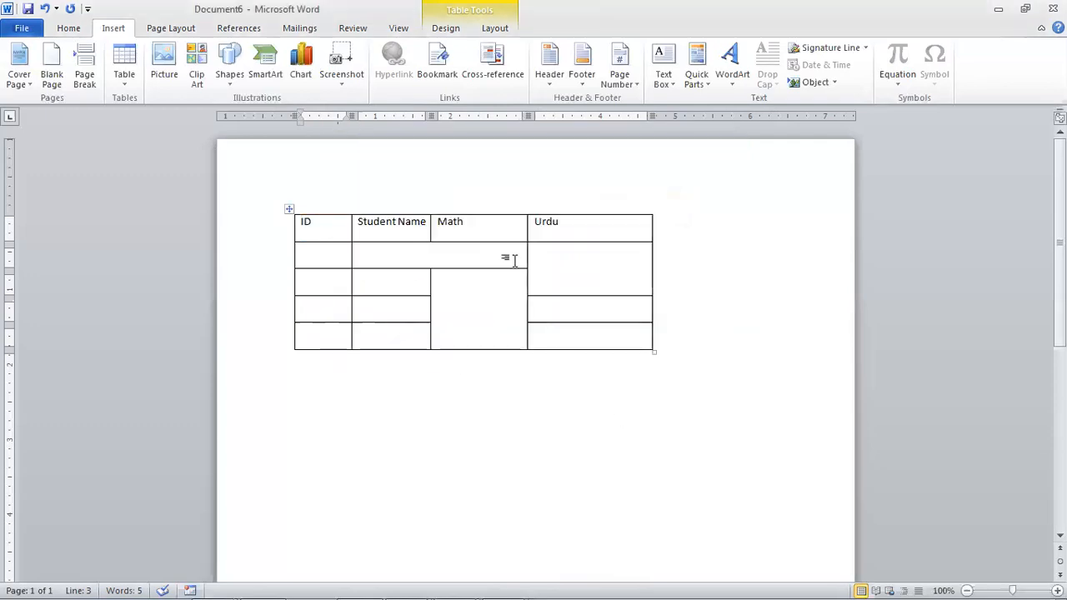
Choose a thick-and-thin double line style for a box page border around the whole document.
click(287, 209)
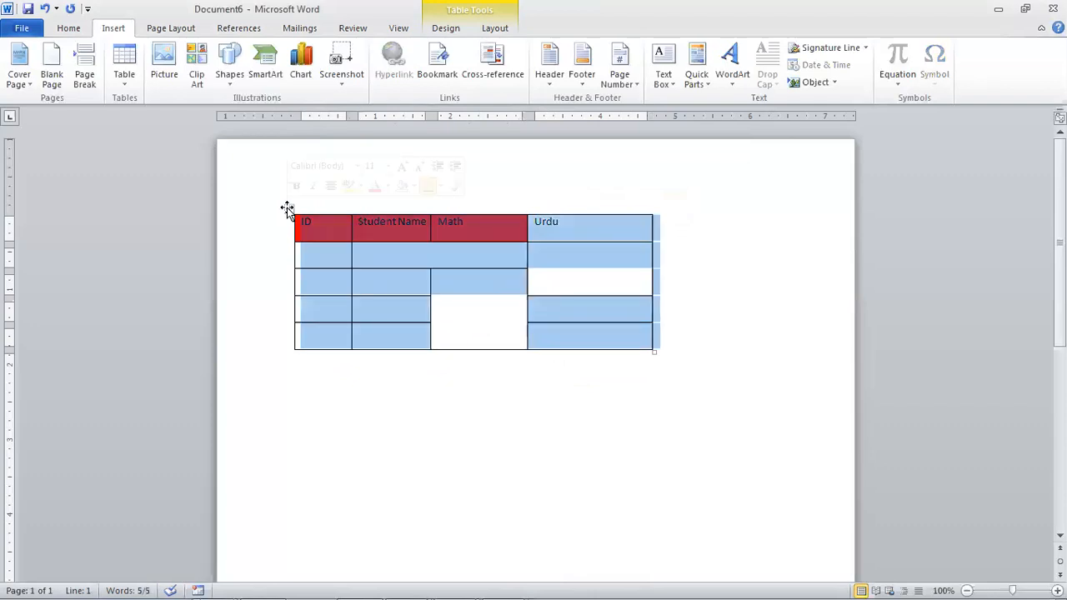
click(287, 208)
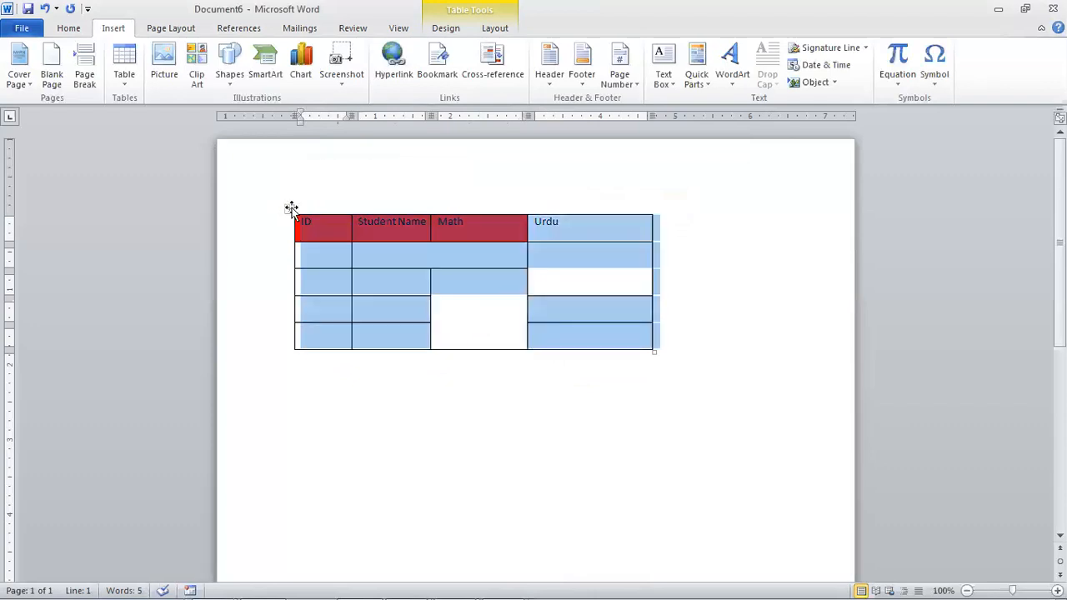
right_click(364, 233)
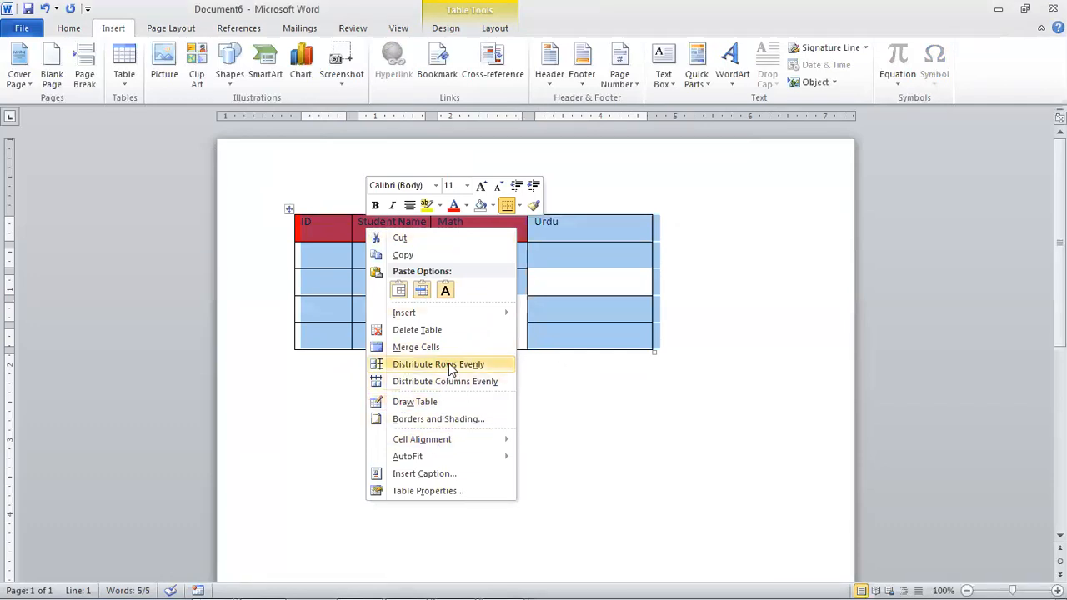
click(457, 421)
click(419, 166)
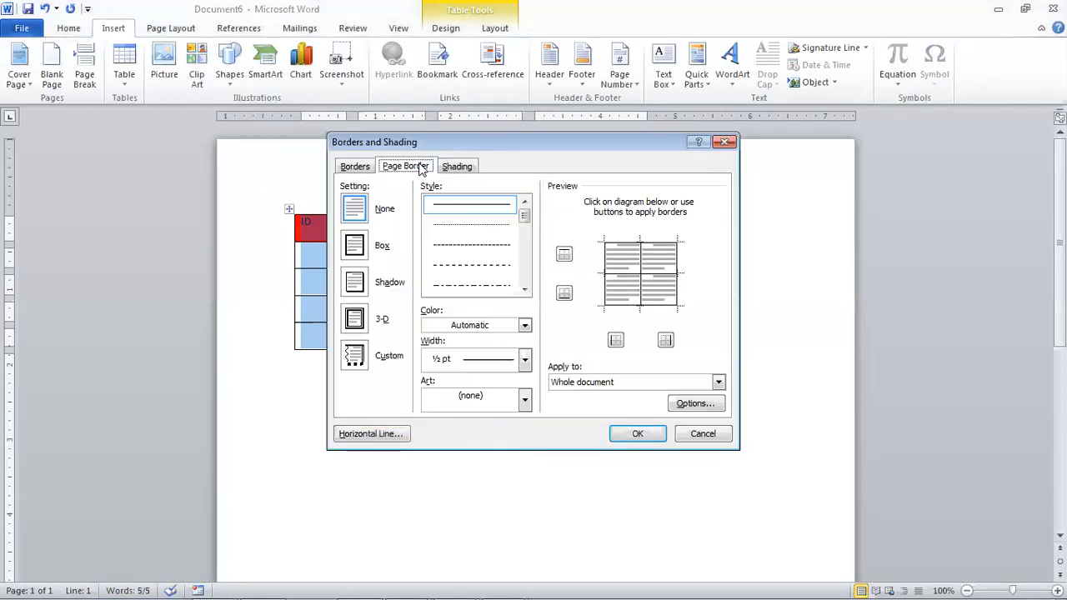
click(525, 290)
click(524, 289)
click(477, 286)
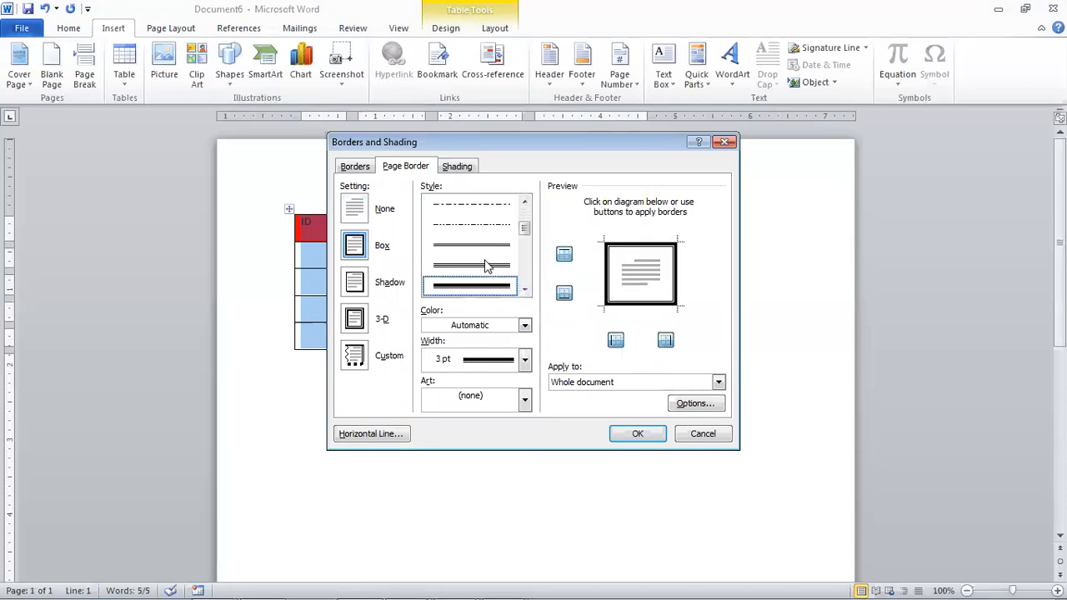
Set the page border's width to 4½ pt and its colour to near-black, and apply it.
click(524, 360)
click(506, 443)
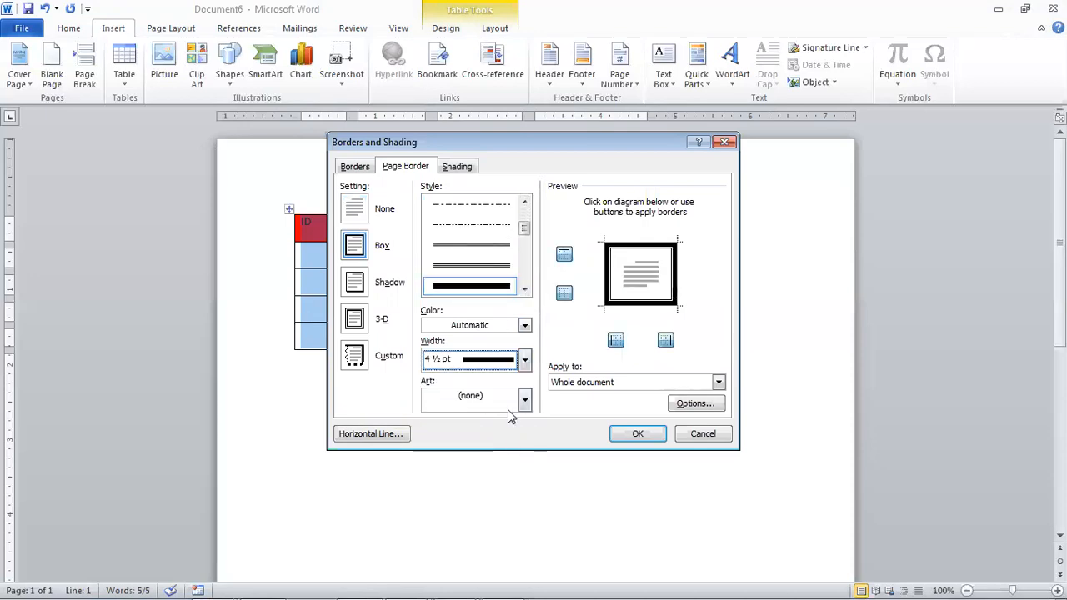
click(525, 325)
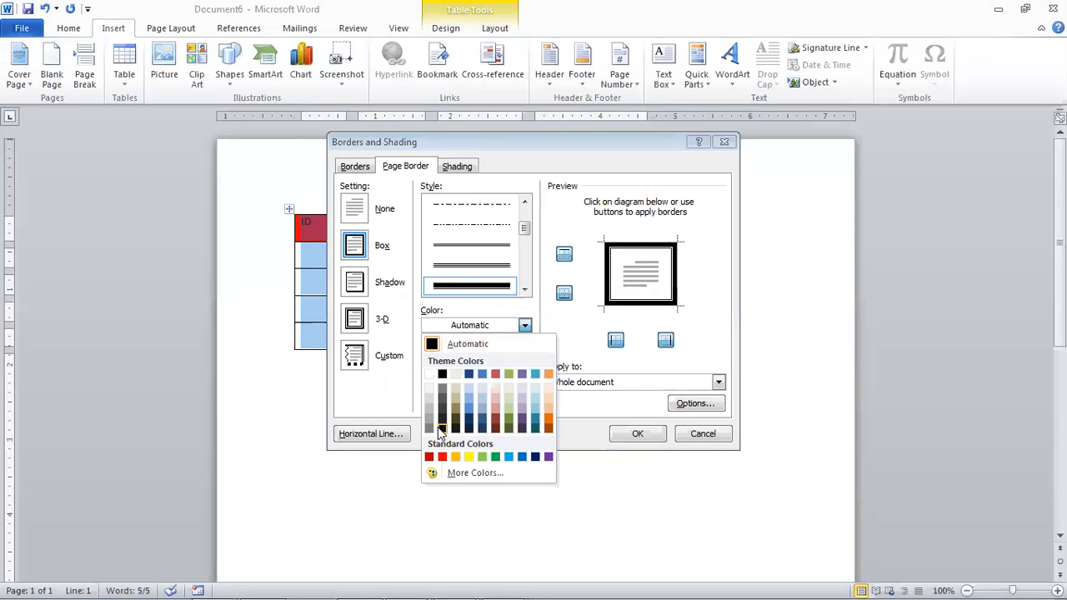
click(442, 427)
click(627, 437)
click(578, 391)
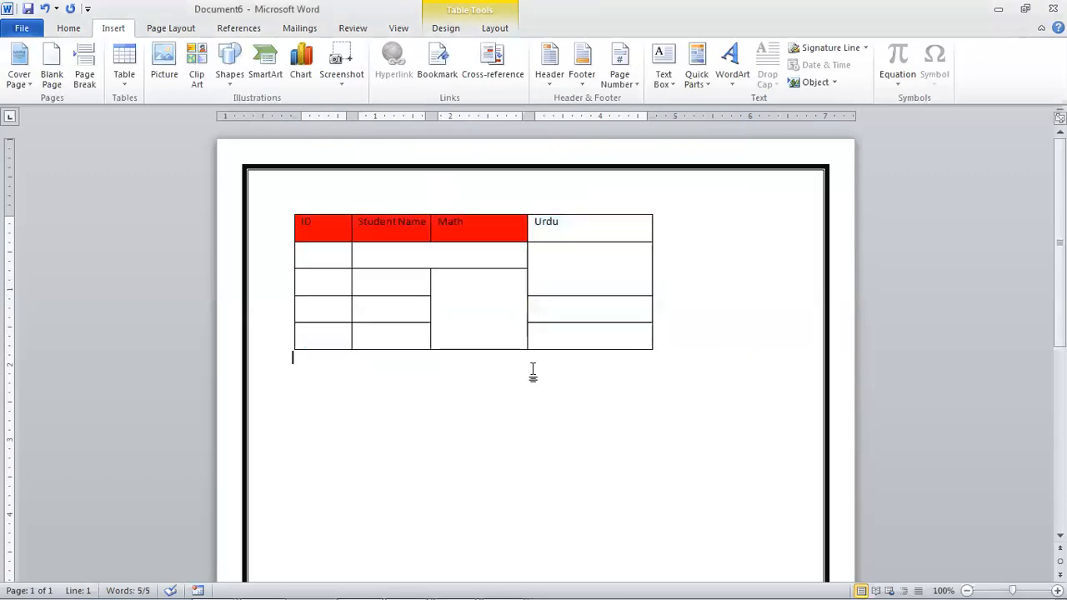
Undo the page border.
key(ctrl+z)
click(519, 306)
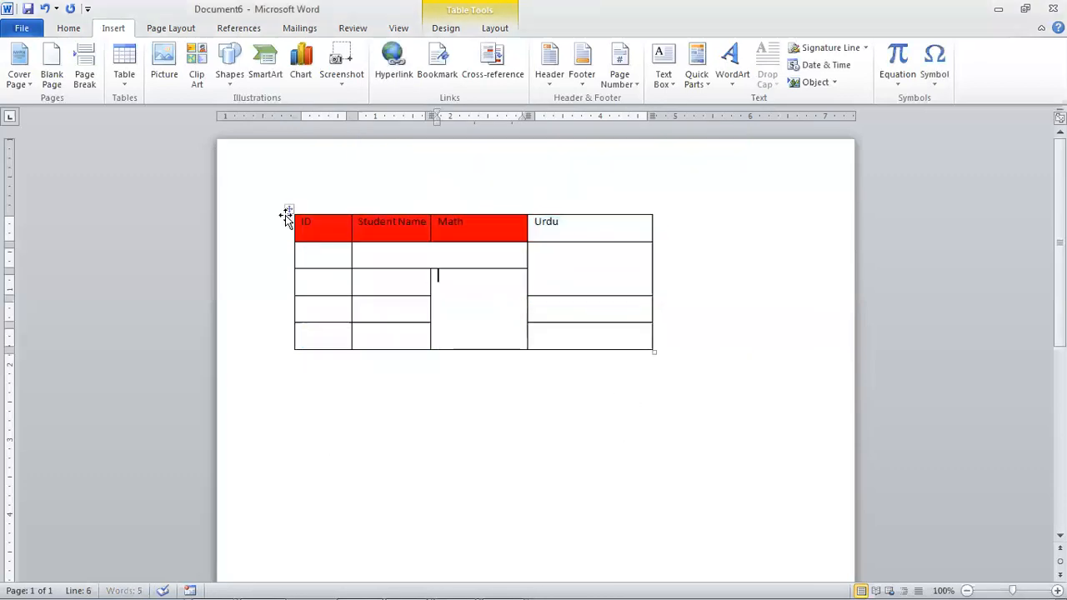
Review the border, page border and shading options available for the whole table, including the list of pattern styles.
click(286, 210)
right_click(287, 210)
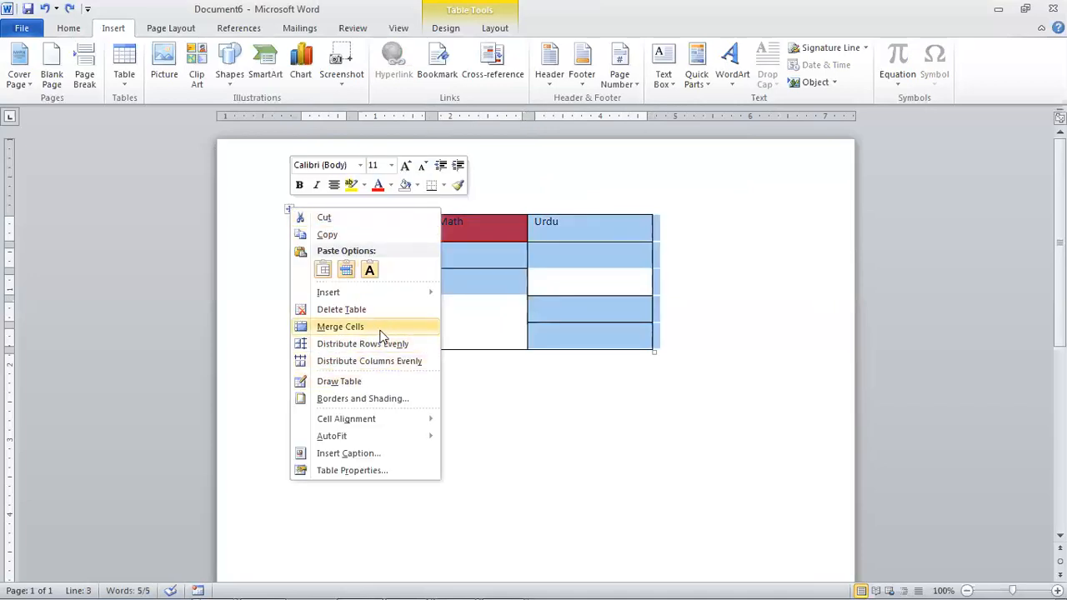
click(375, 399)
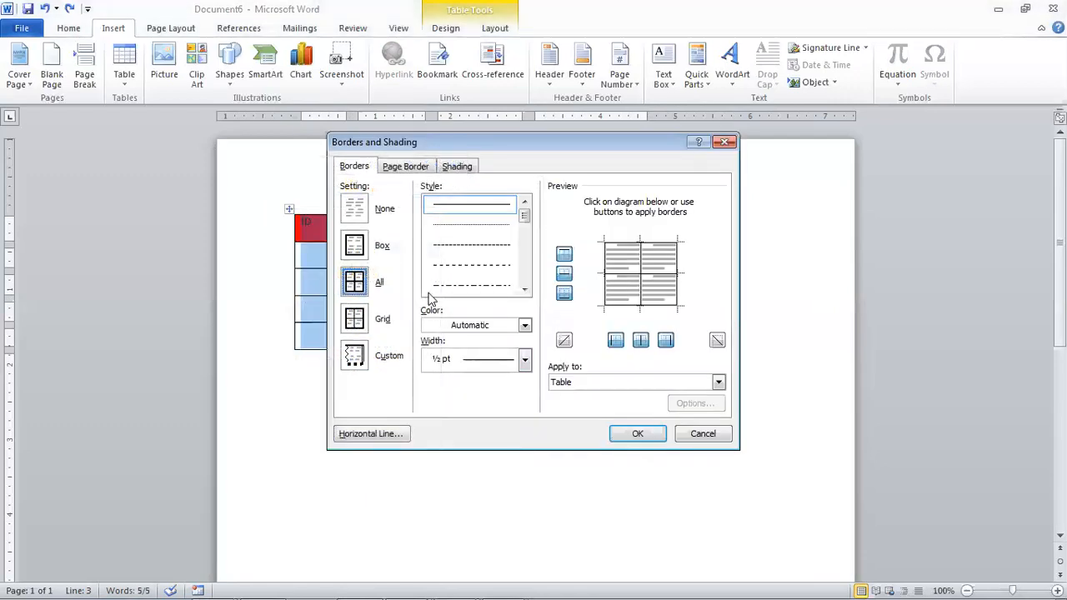
click(456, 167)
click(428, 167)
click(460, 167)
click(430, 167)
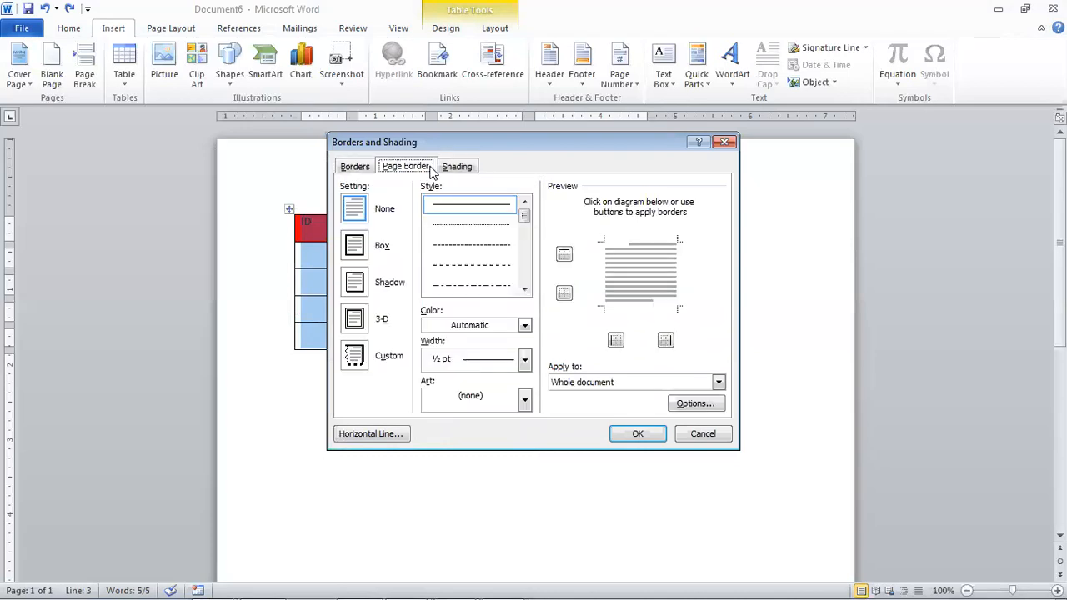
click(347, 166)
click(394, 169)
click(448, 166)
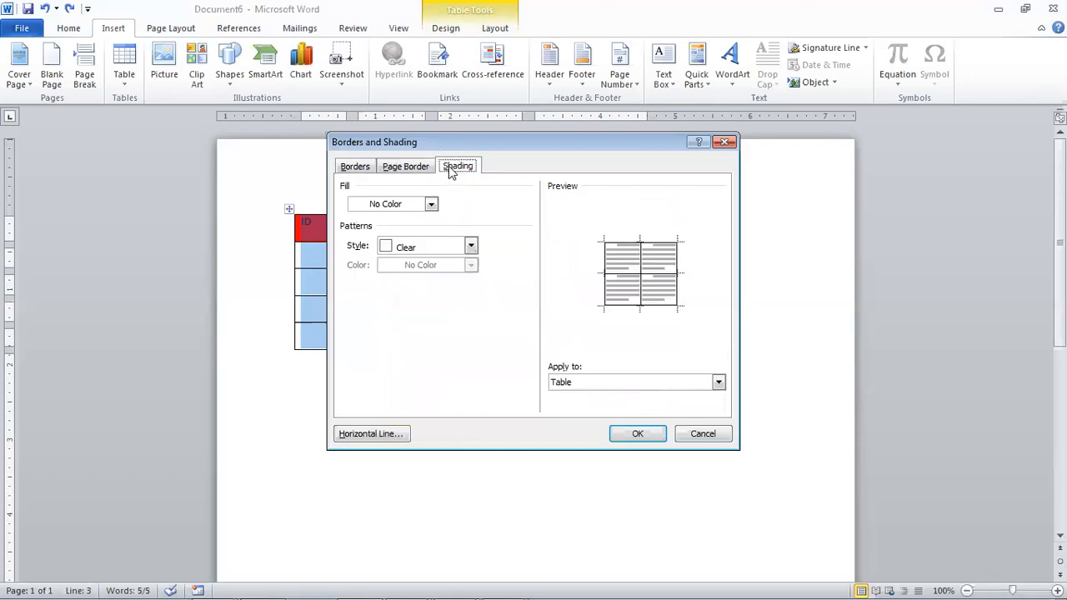
click(455, 246)
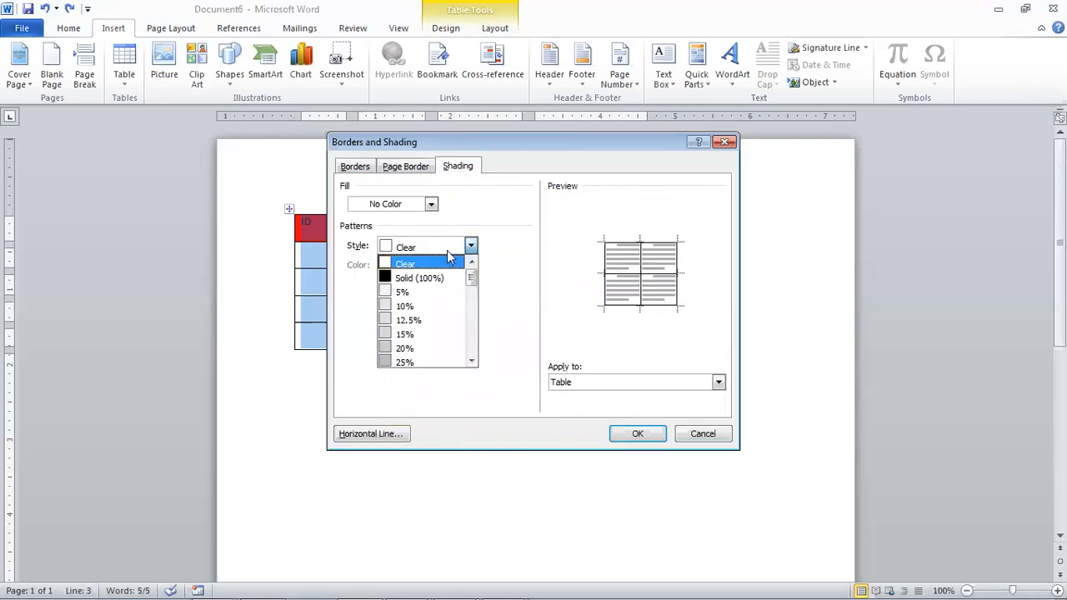
click(450, 263)
Try to apply a thick-and-thin double line style to the borders of the whole table.
click(352, 168)
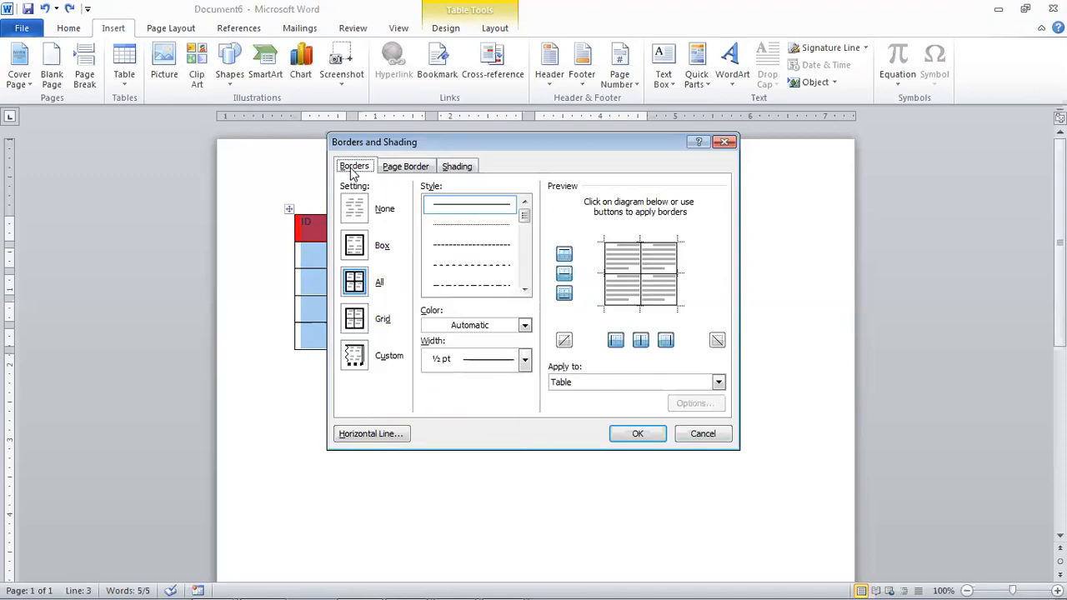
click(525, 289)
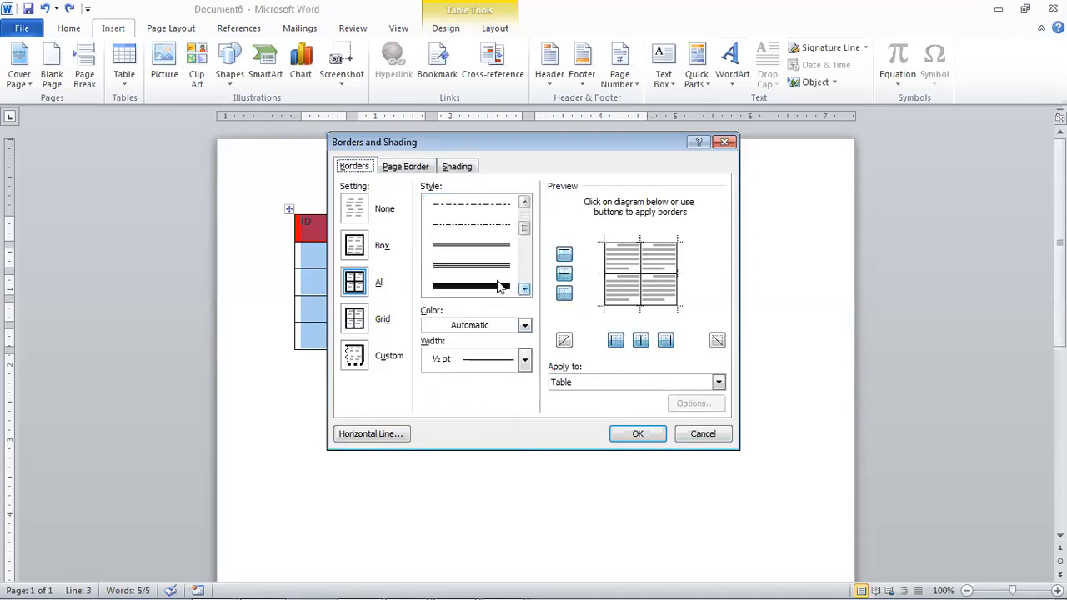
click(499, 286)
click(648, 434)
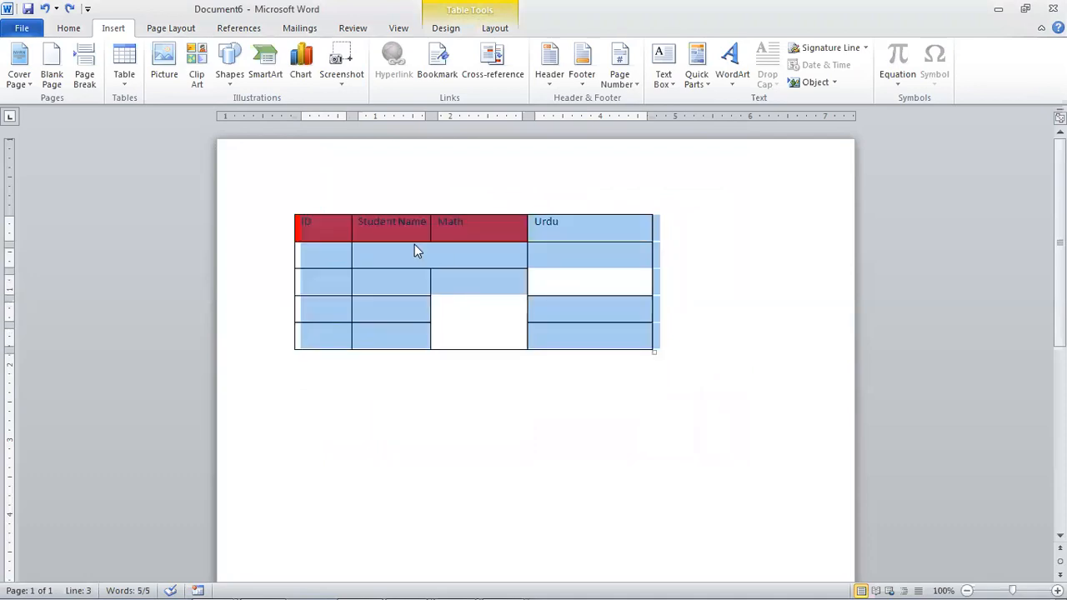
Give the whole table a 12.5% shading pattern with a medium blue theme colour as the fill.
right_click(343, 235)
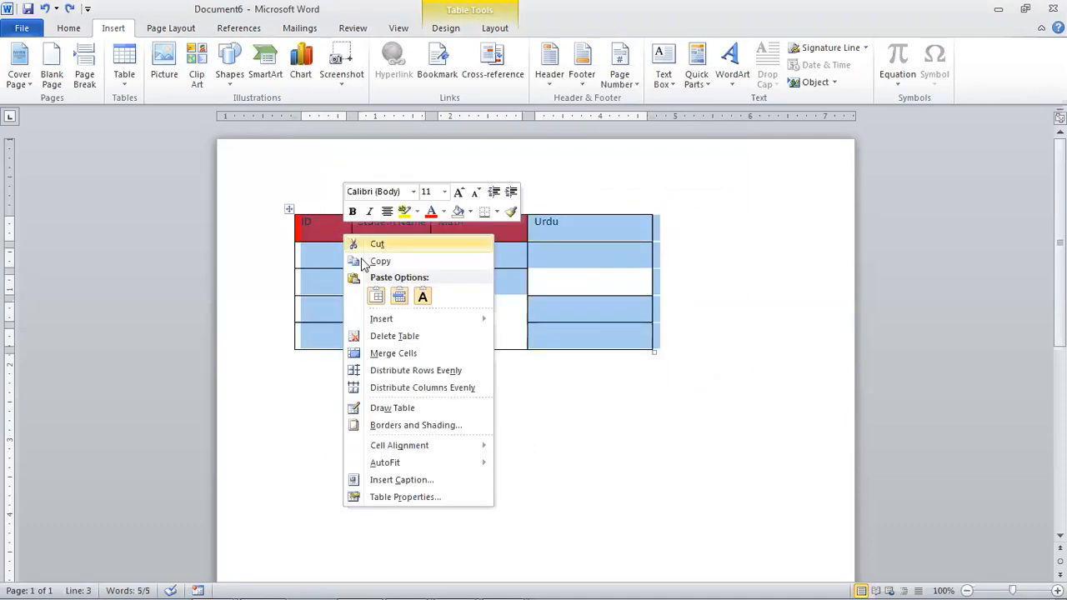
click(416, 425)
click(406, 166)
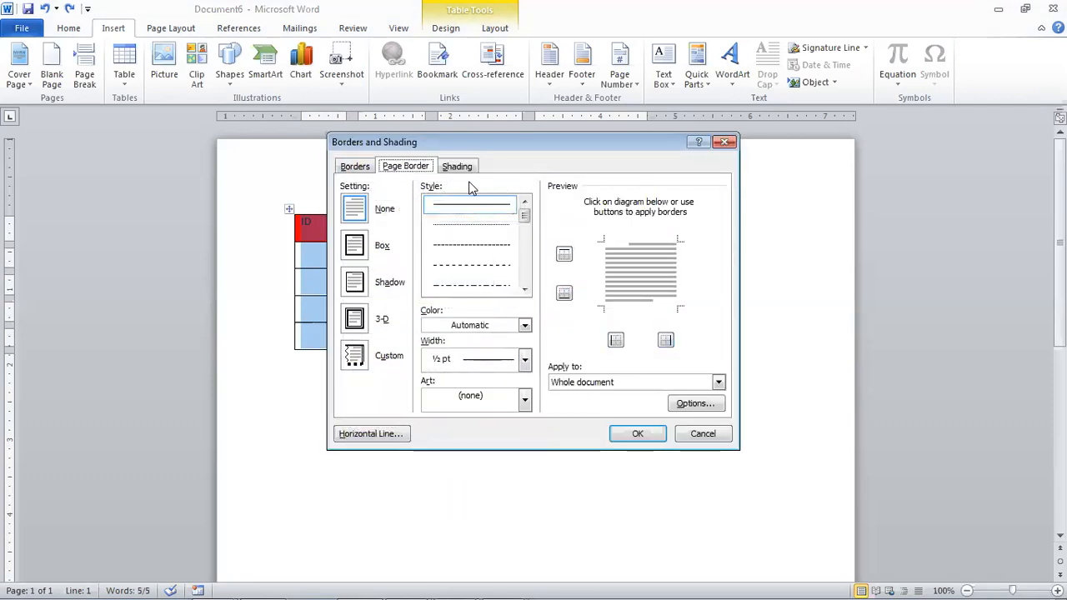
click(524, 399)
click(520, 404)
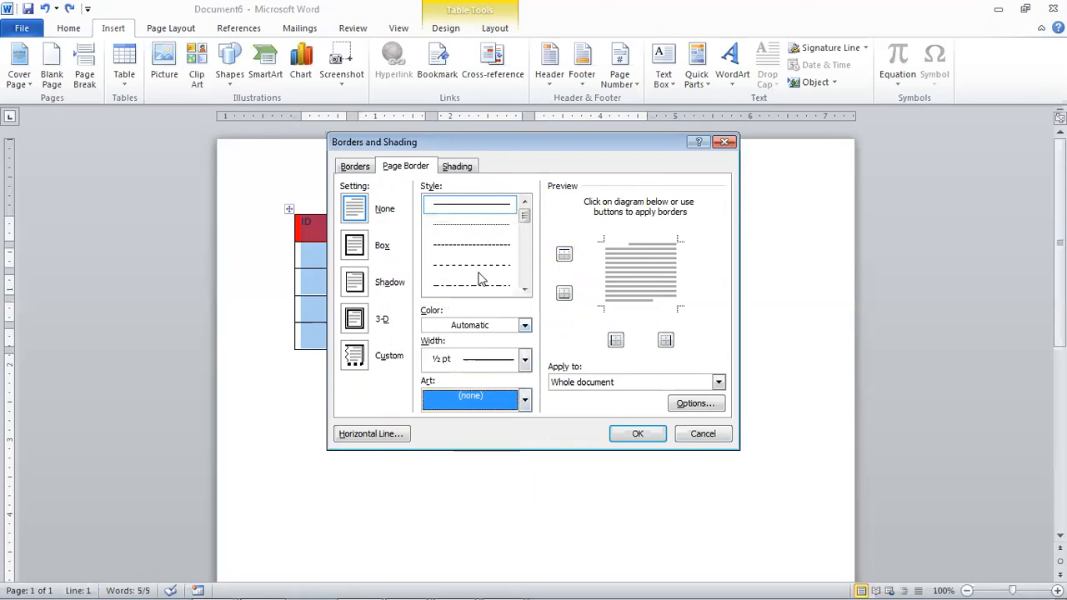
click(457, 169)
click(471, 246)
click(459, 315)
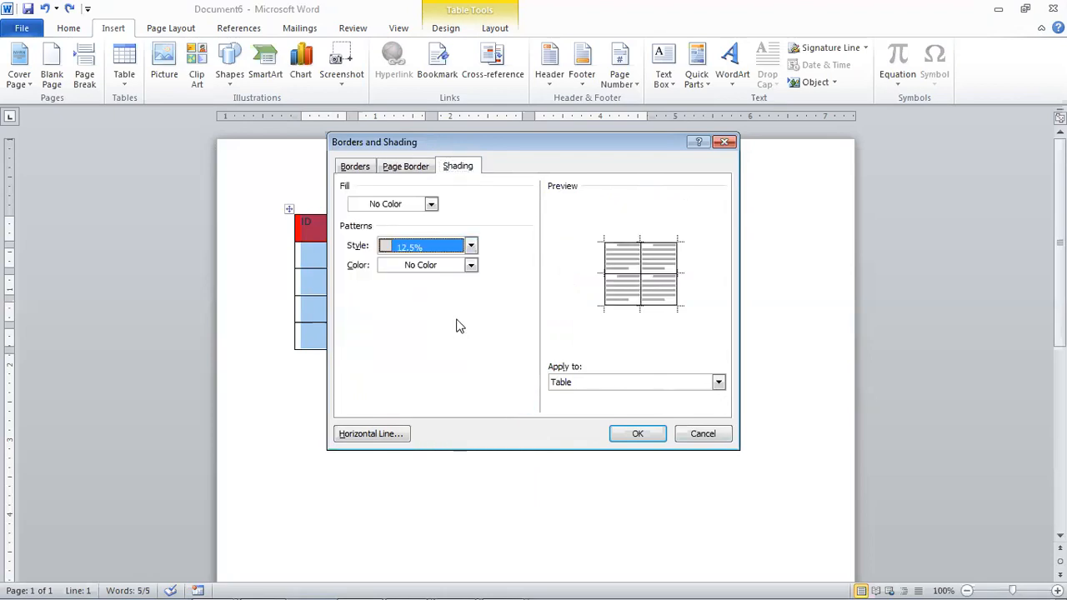
click(410, 207)
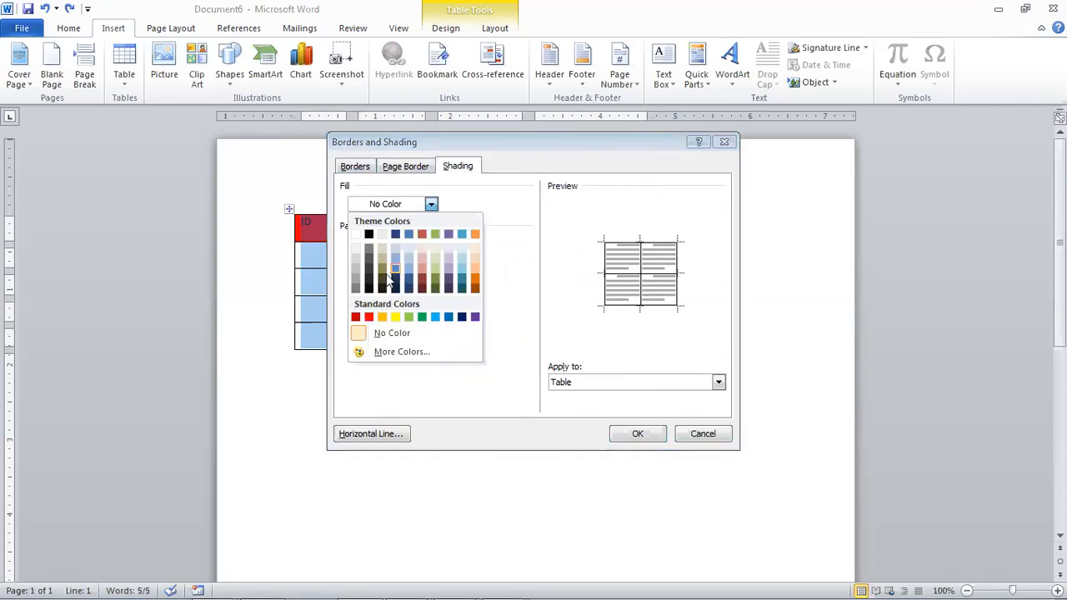
click(396, 271)
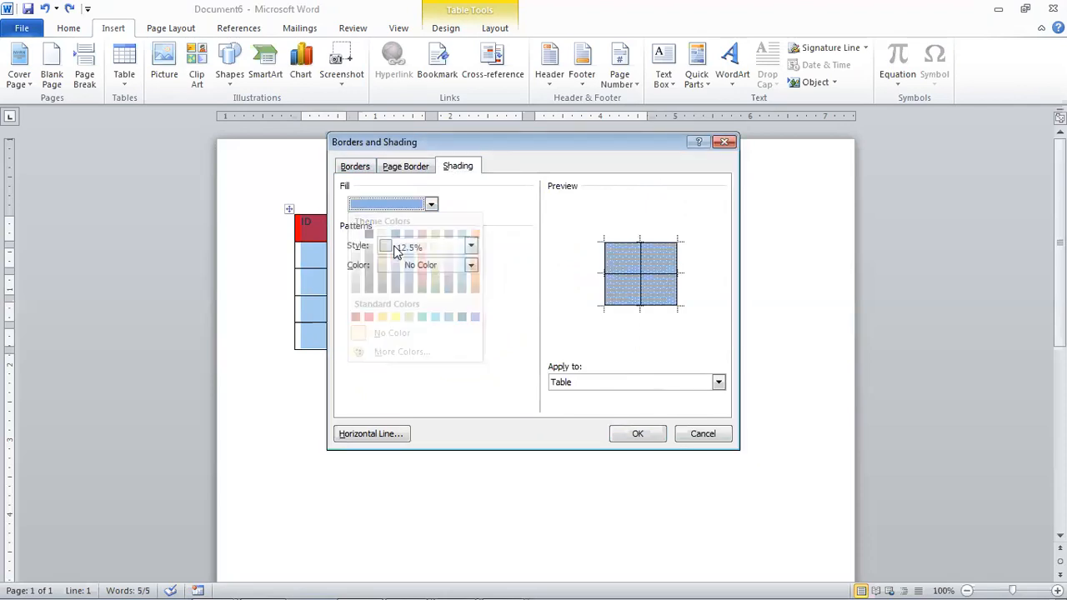
Set all table borders to a green double line 2¼ pt wide and apply the border and shading settings.
click(355, 165)
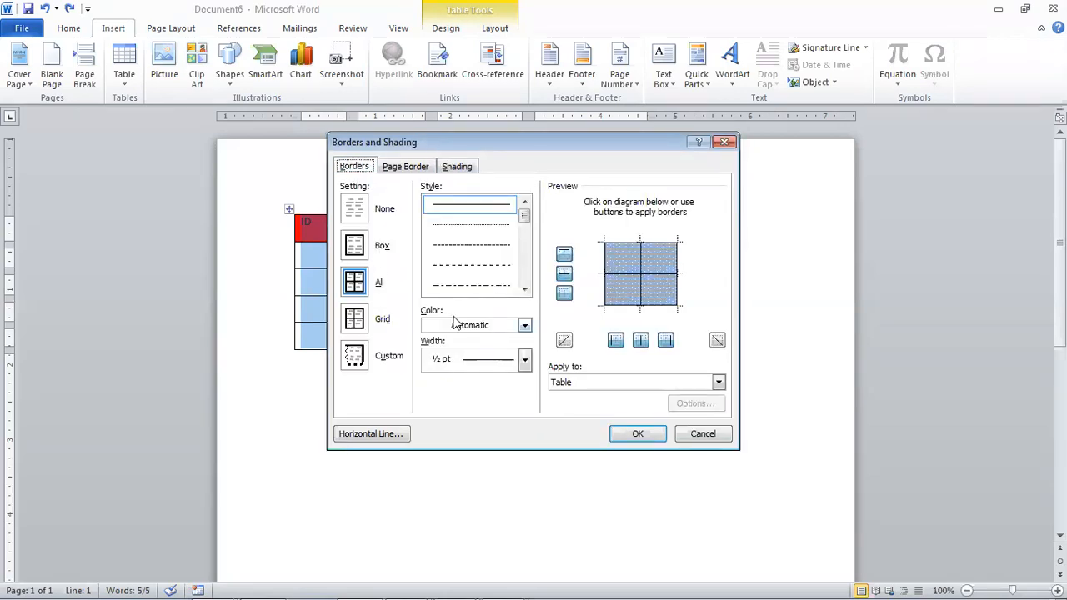
click(349, 281)
click(523, 289)
click(523, 289)
click(494, 248)
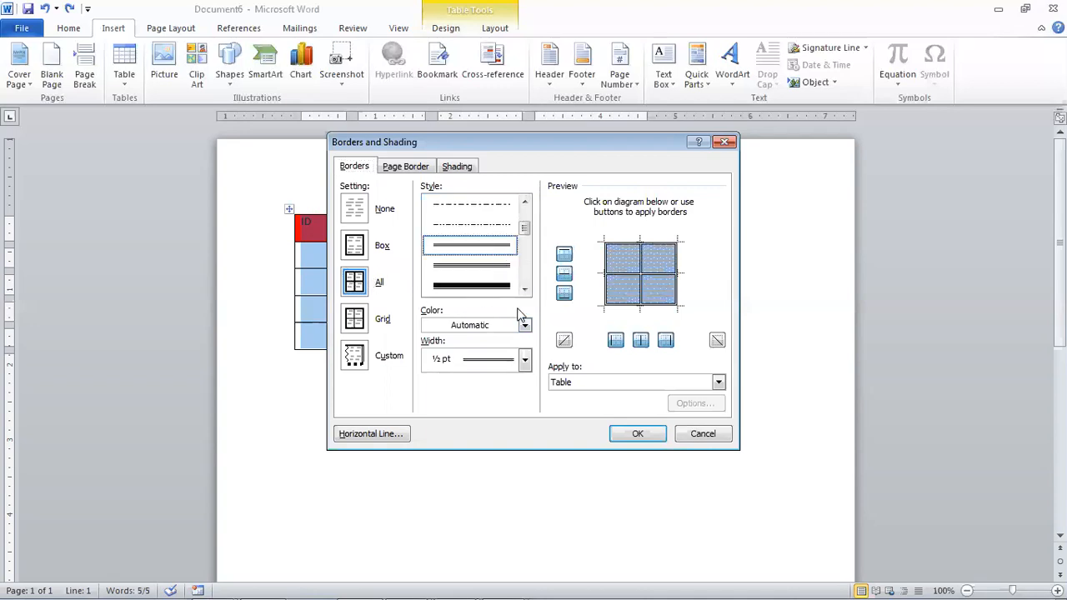
click(525, 359)
click(506, 462)
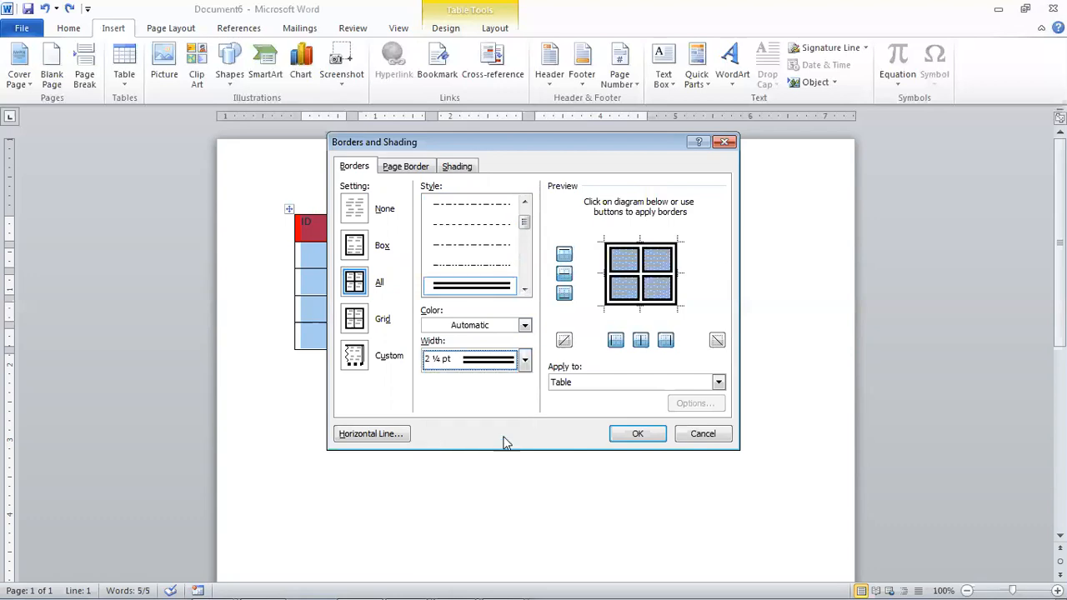
click(522, 326)
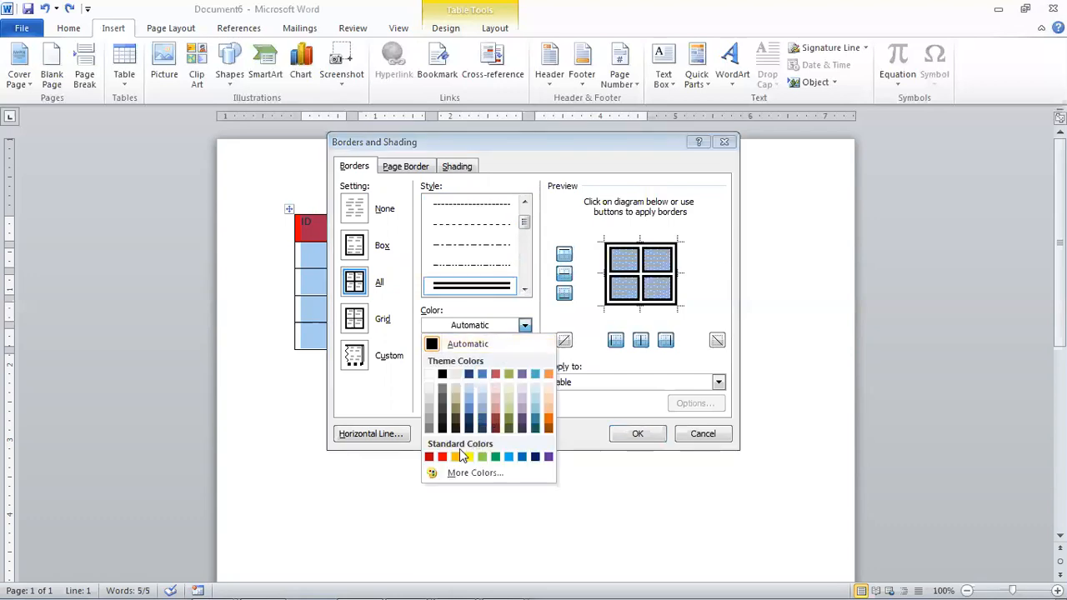
click(496, 456)
click(636, 434)
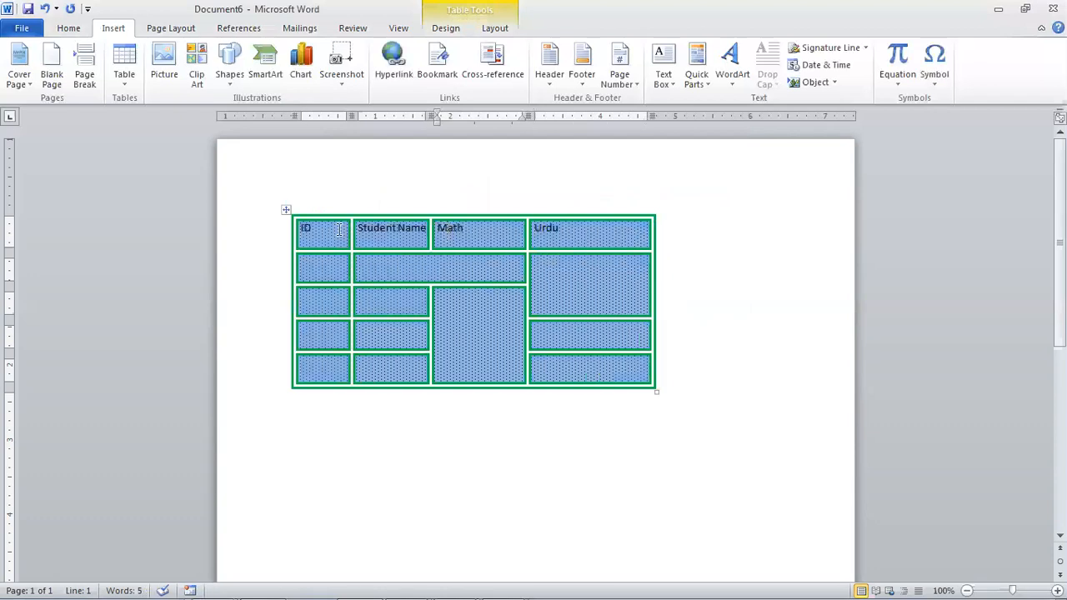
Cut the whole table out of the document.
click(286, 209)
right_click(286, 209)
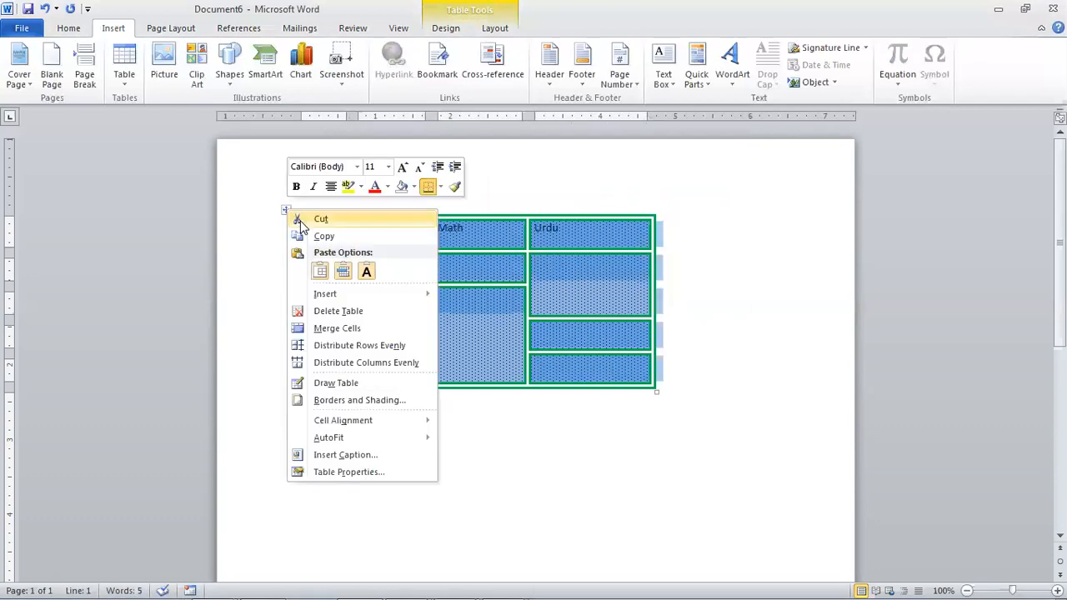
click(317, 217)
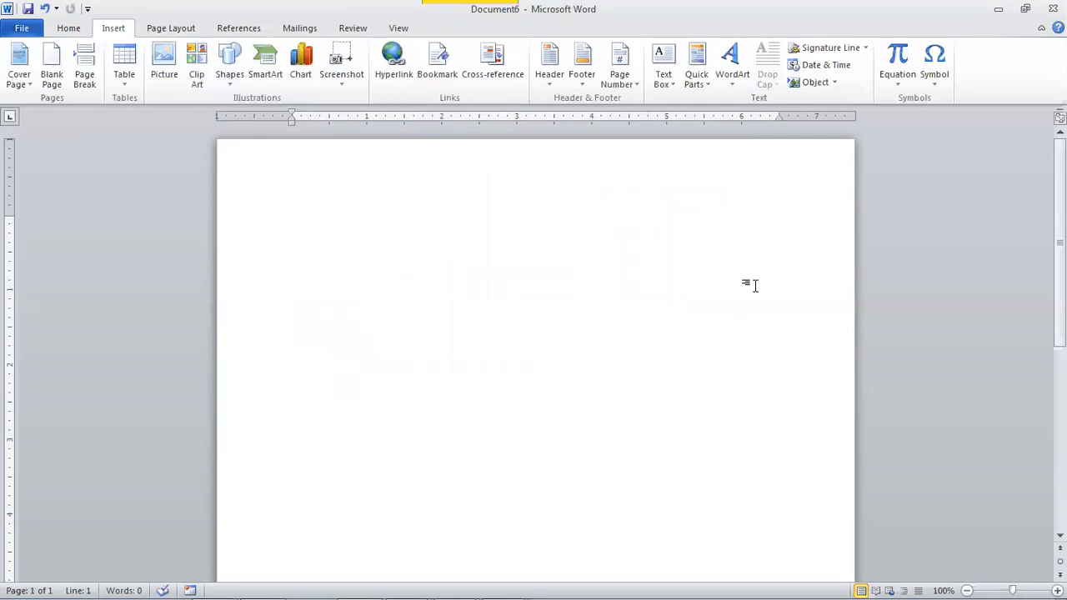
Generate one paragraph of five sentences of sample text with =rand(1,5).
text(=rand()
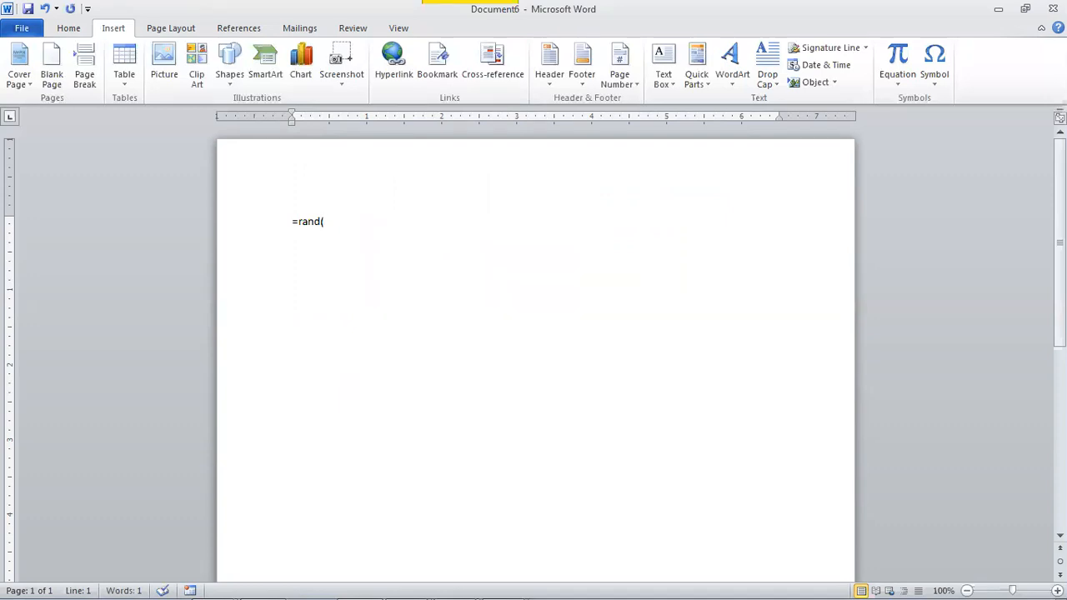
text(1,5))
key(Return)
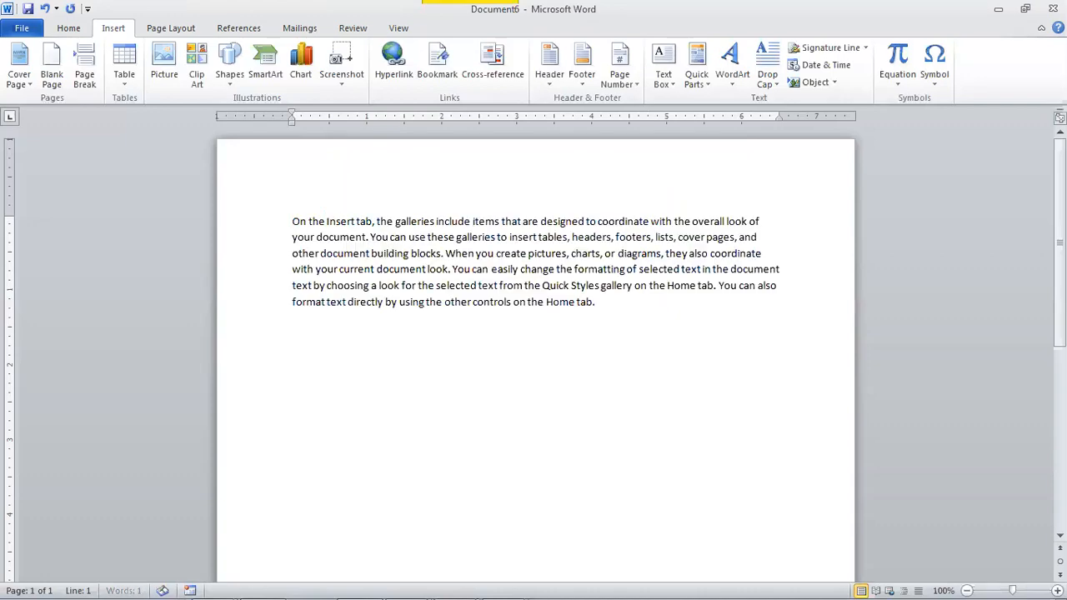
Undo the generated paragraph, change the formula to =rand(1,2) and generate the sample text again.
key(Up)
key(Up)
key(Up)
key(Down)
key(Down)
key(Up)
key(ctrl+z)
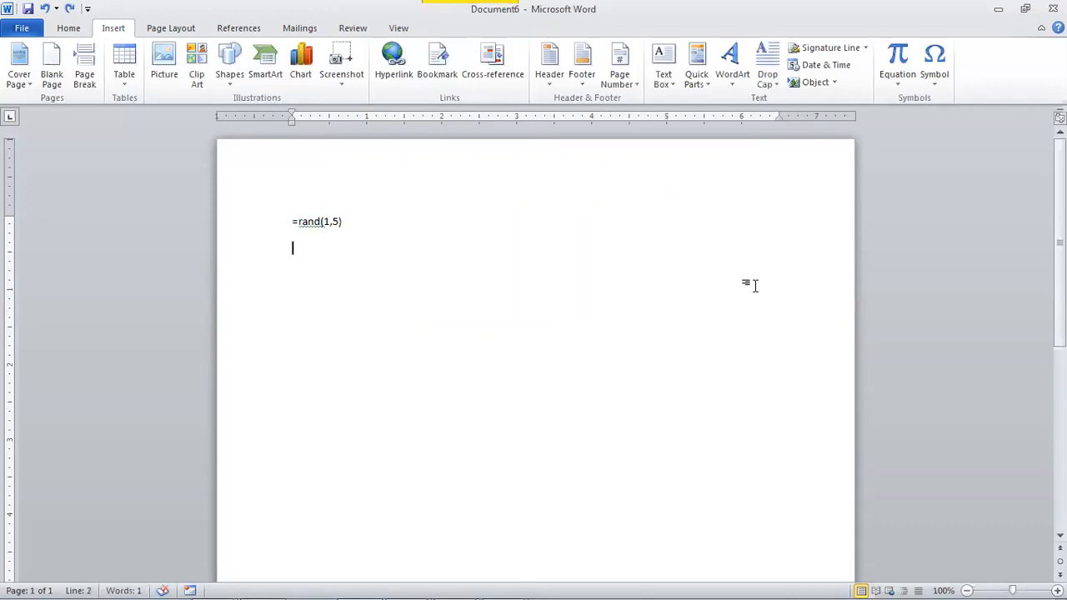
key(BackSpace)
key(BackSpace)
key(BackSpace)
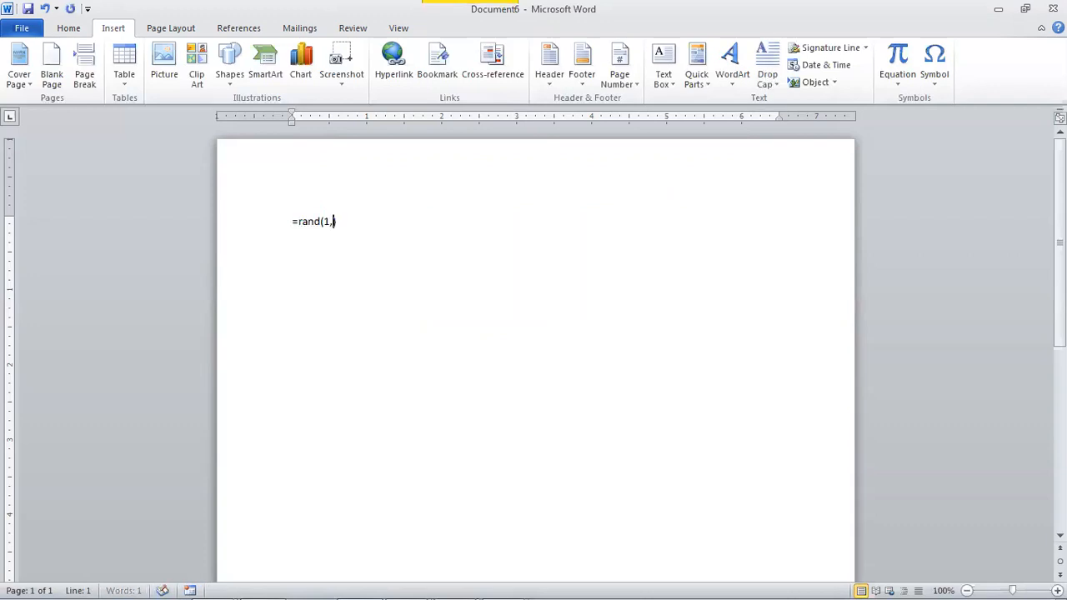
text(2))
key(Return)
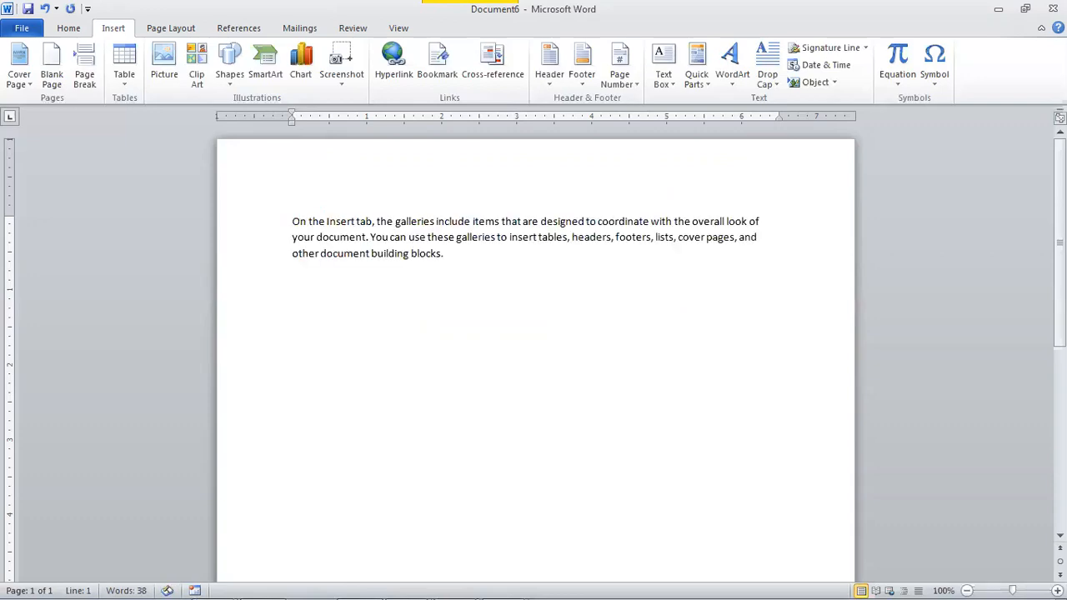
key(Up)
key(Up)
key(Up)
key(shift+Down)
key(shift+Down)
key(shift+Down)
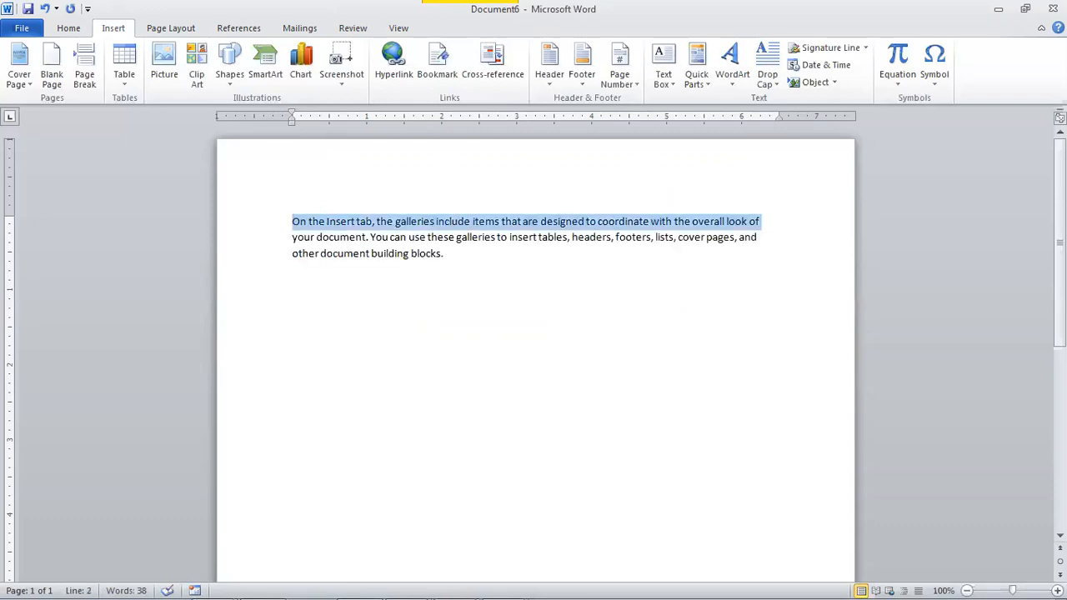
key(Left)
key(Down)
key(Down)
key(Up)
key(Up)
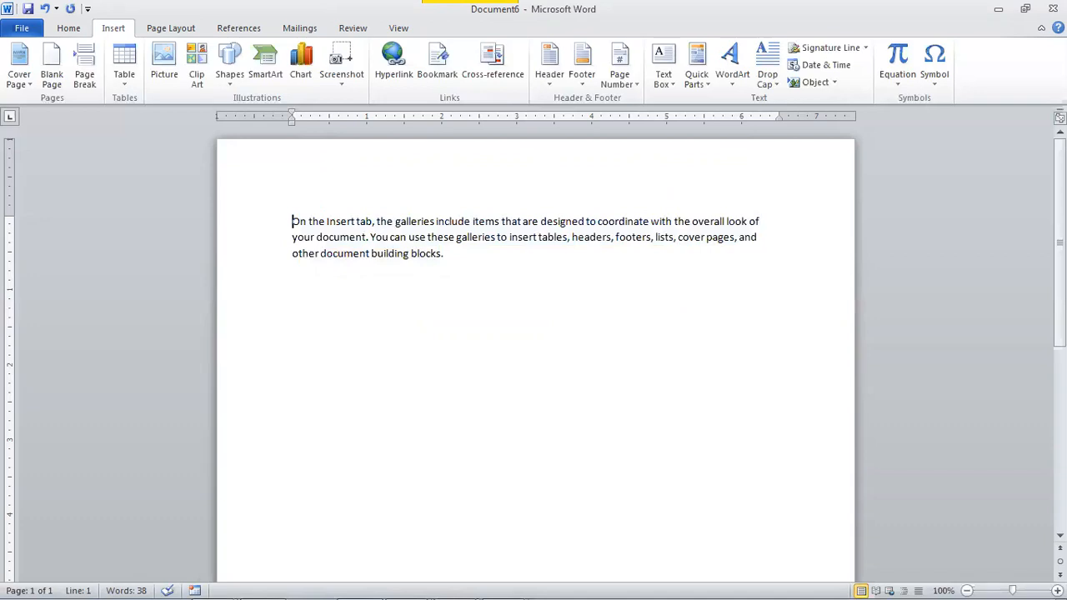
Make all the text in the document bold and paste a copy of the paragraph below the original.
key(ctrl+a)
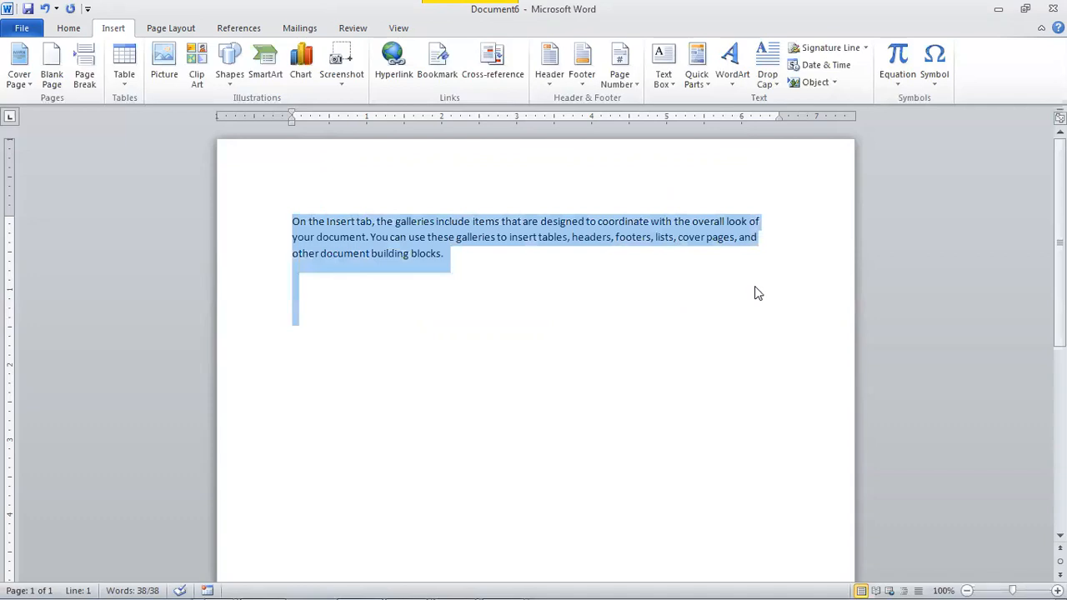
key(Left)
key(ctrl+a)
key(ctrl+b)
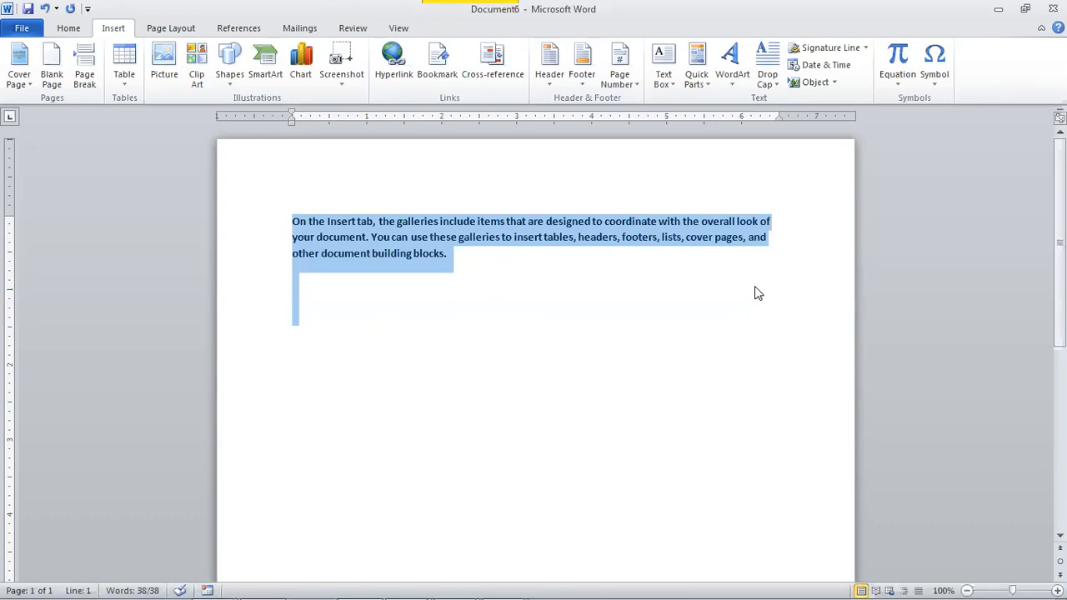
click(757, 286)
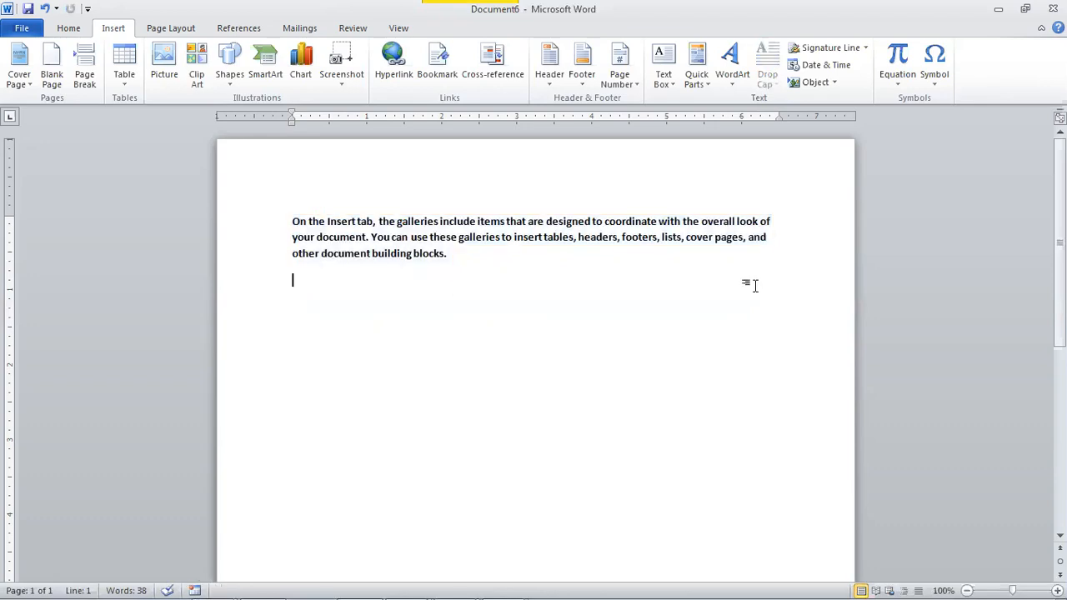
key(ctrl+v)
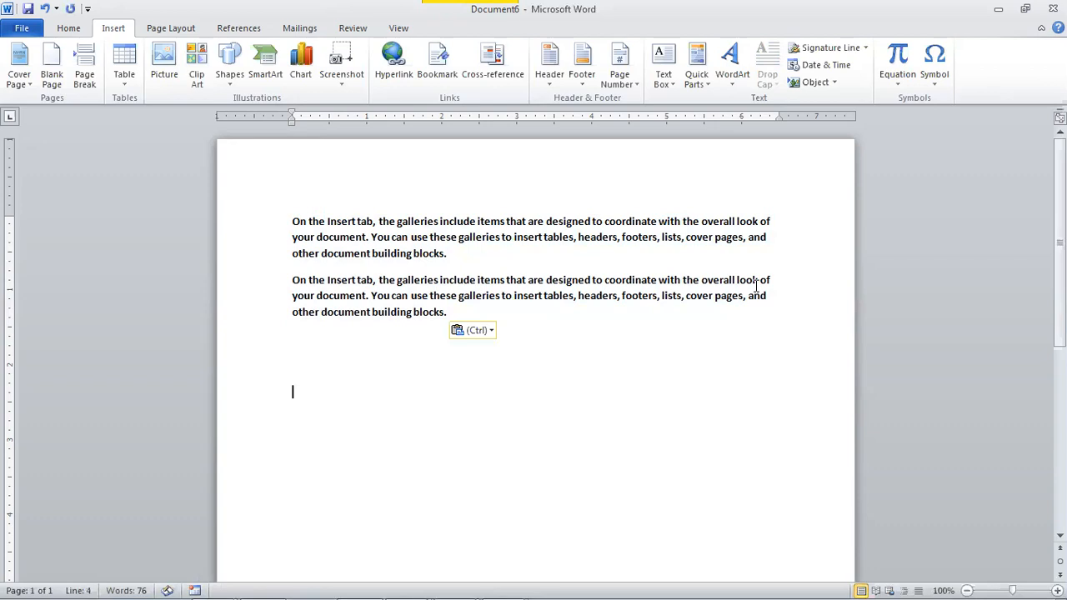
Add a new line above the two paragraphs and fill it with the academy's name by expanding the AutoText entry "s".
key(Up)
key(Up)
key(Up)
key(Up)
key(Up)
key(Up)
key(Return)
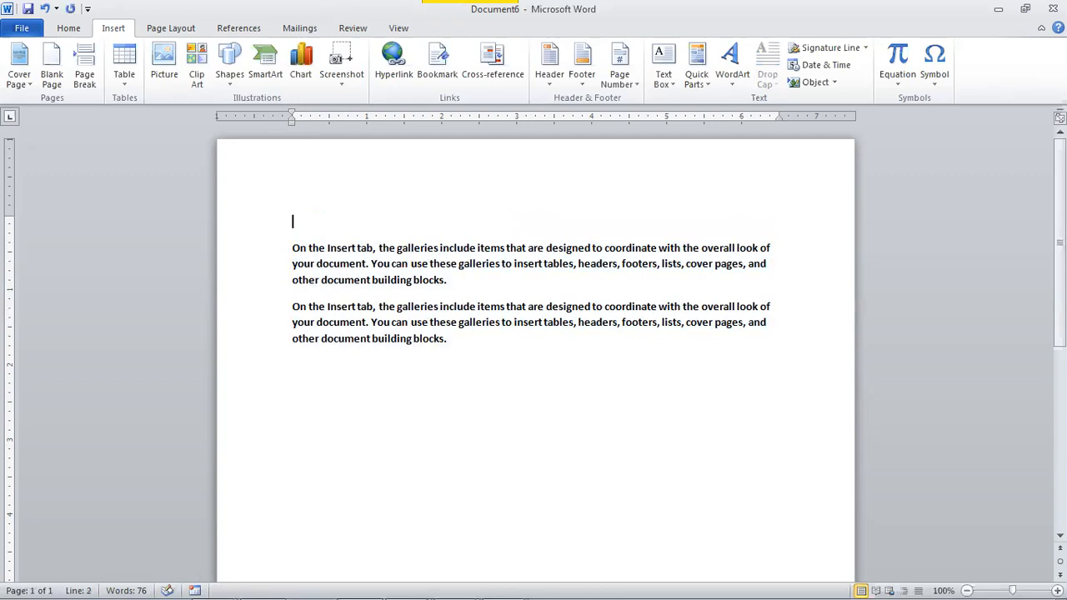
text(s)
key(F3)
key(BackSpace)
Align the academy heading line centre, right and left in turn, finishing with it centred.
key(Home)
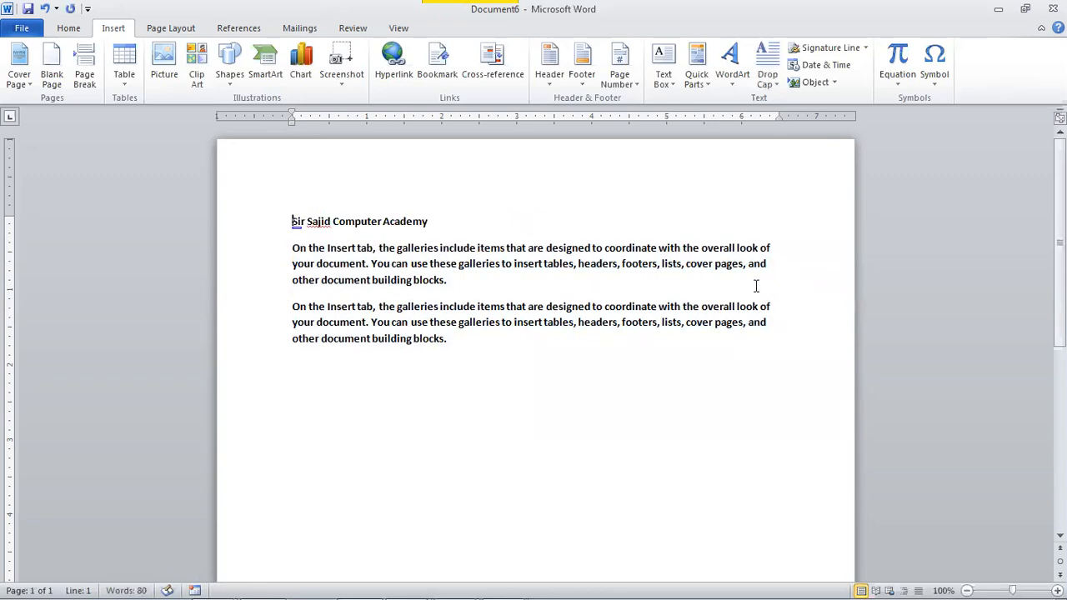
key(shift+End)
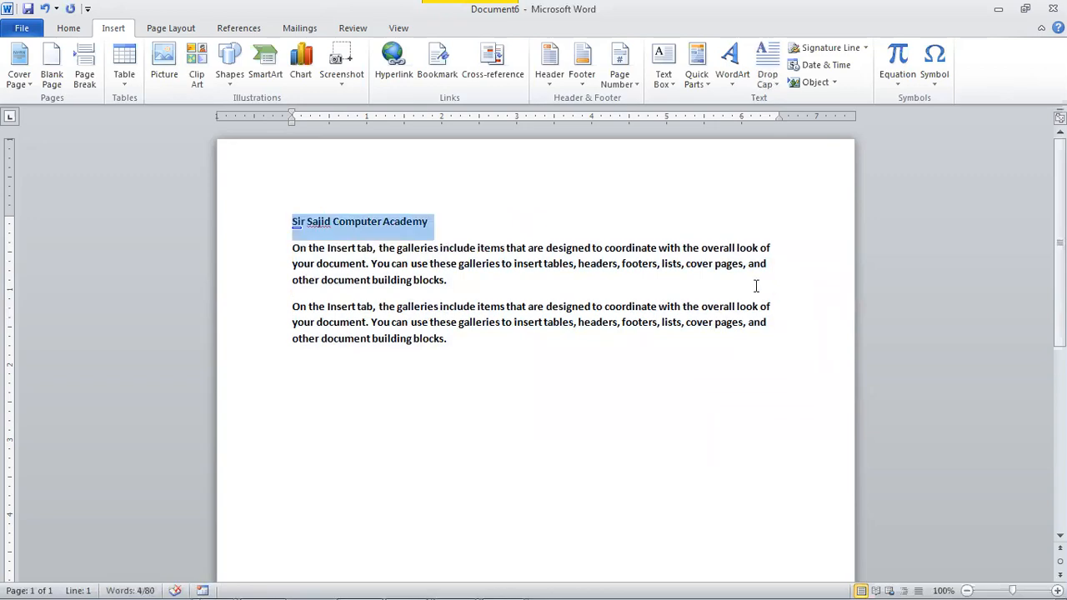
key(ctrl+e)
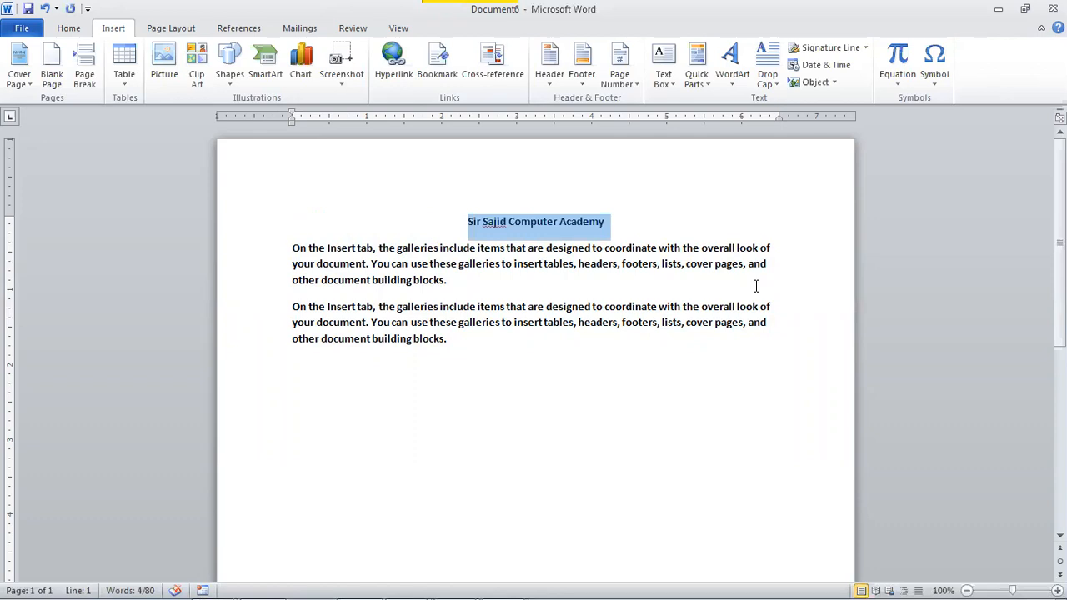
key(ctrl+r)
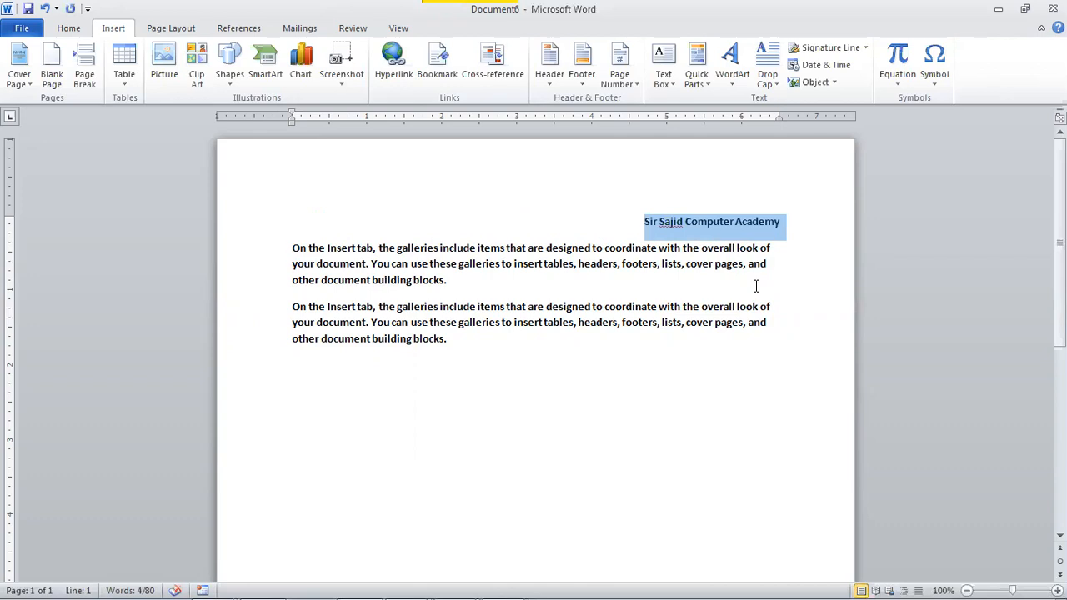
key(ctrl+e)
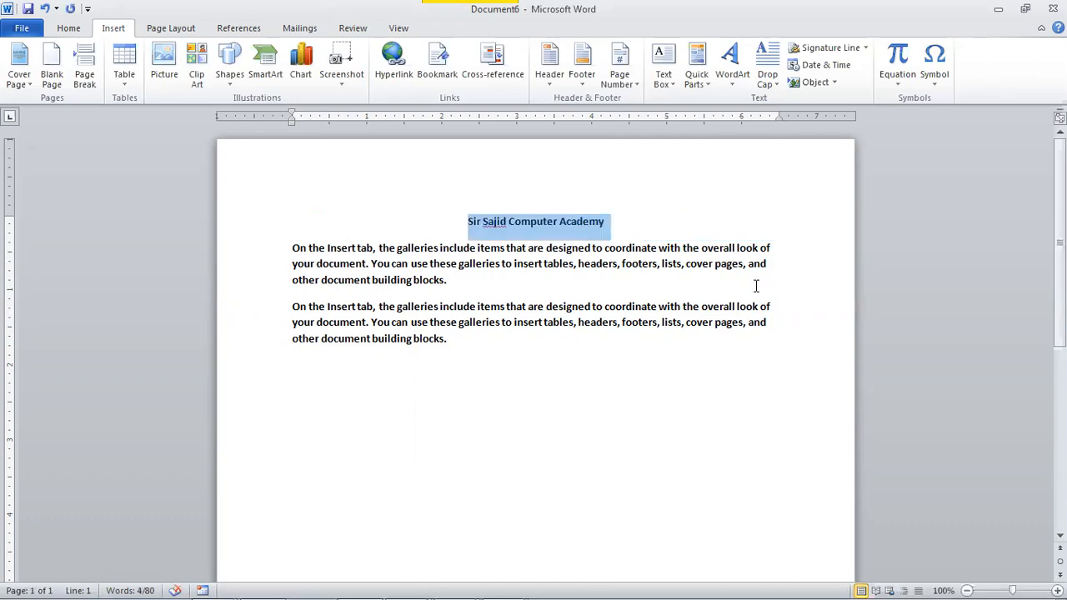
key(ctrl+l)
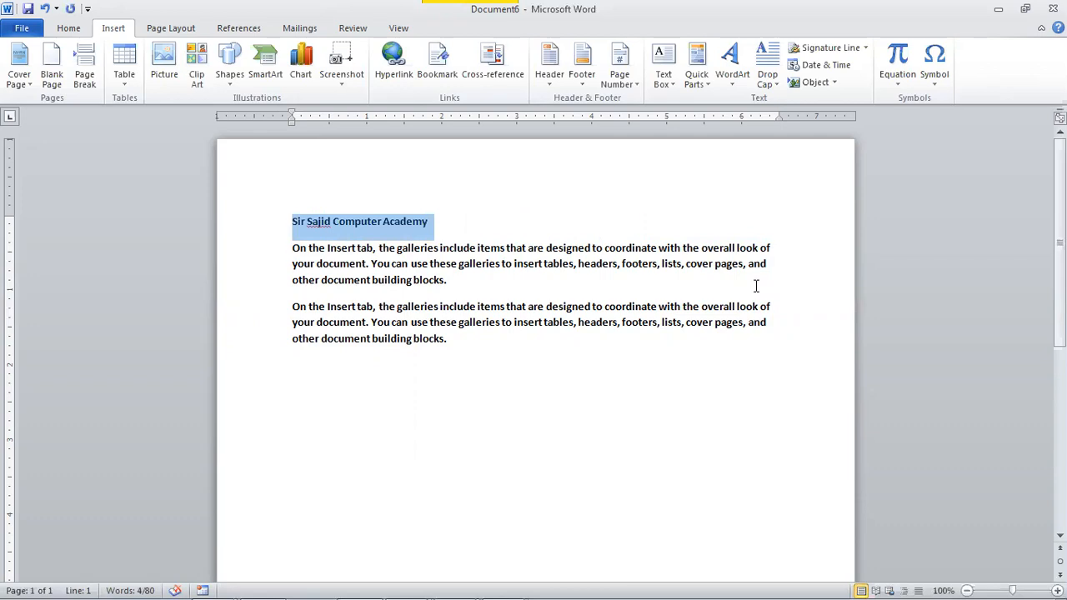
key(ctrl+r)
key(ctrl+e)
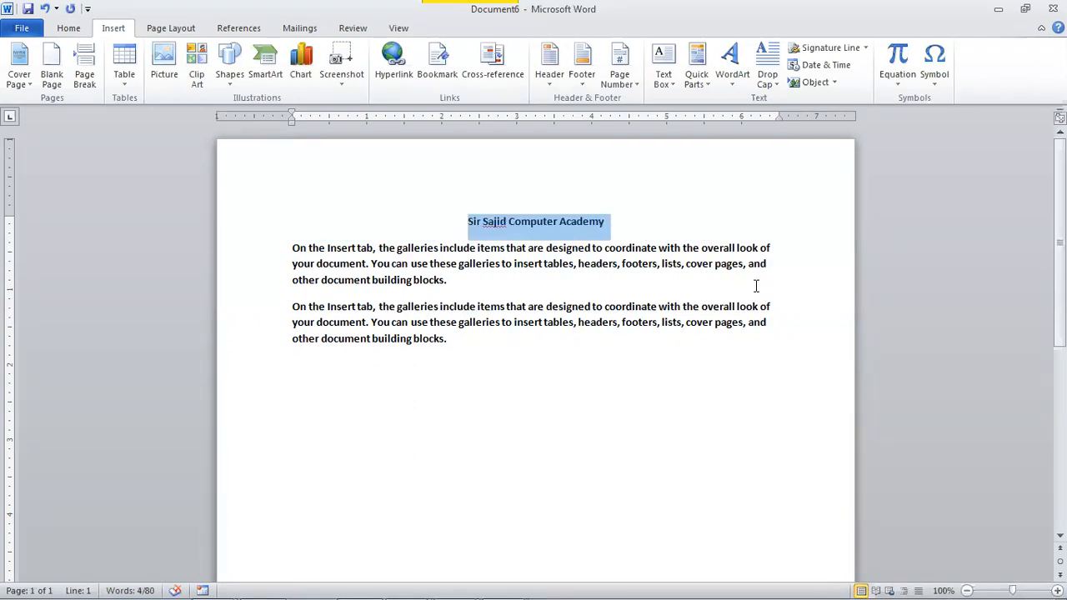
Format the academy heading in Times New Roman, size 20, with a red font colour, and deselect it.
key(ctrl+d)
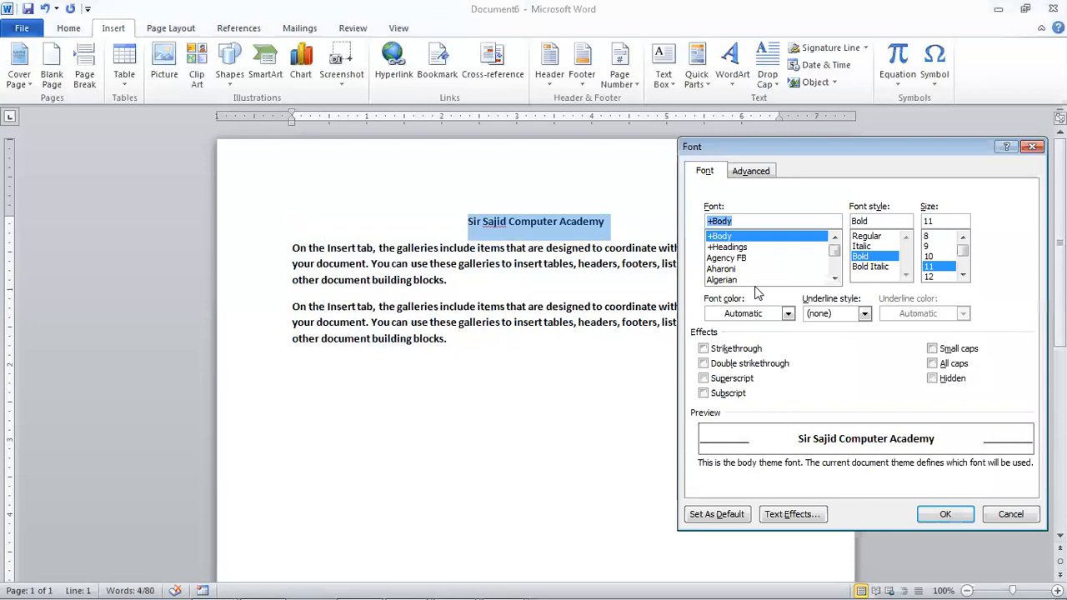
click(835, 278)
click(835, 279)
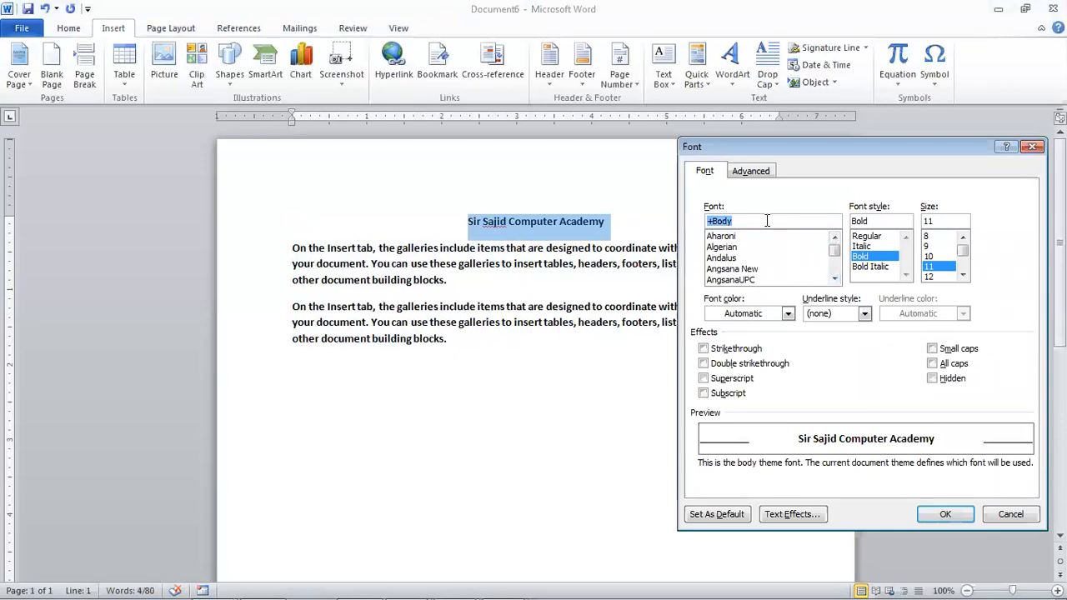
text(Time)
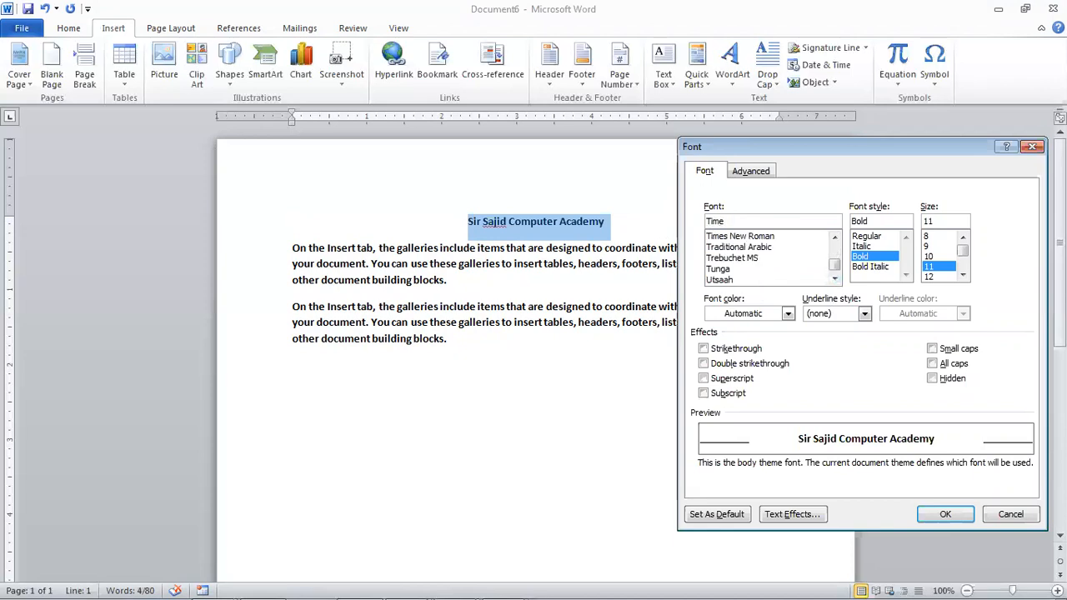
click(735, 239)
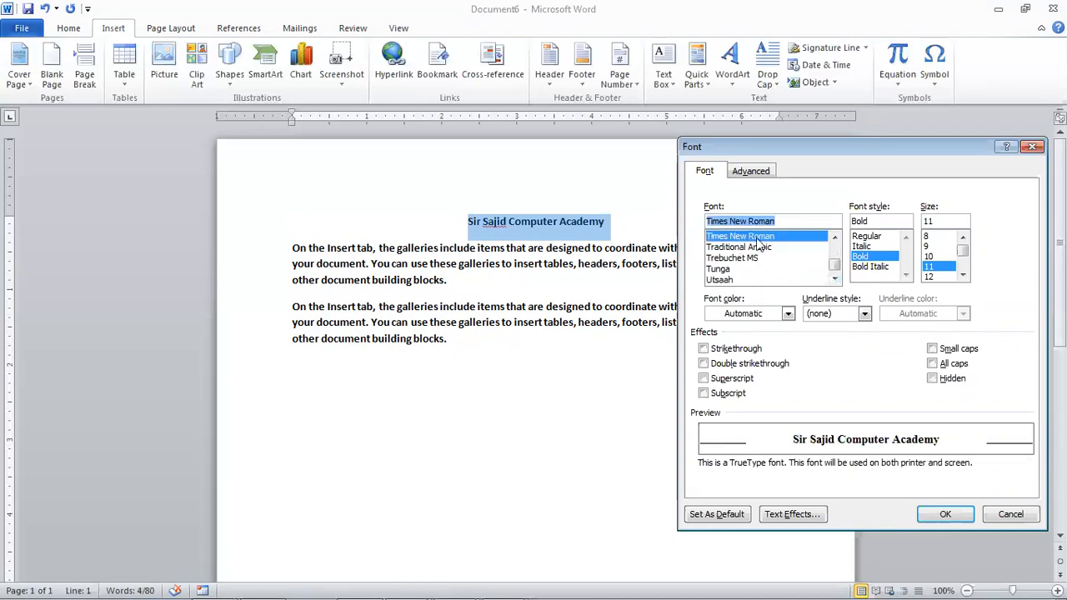
click(962, 275)
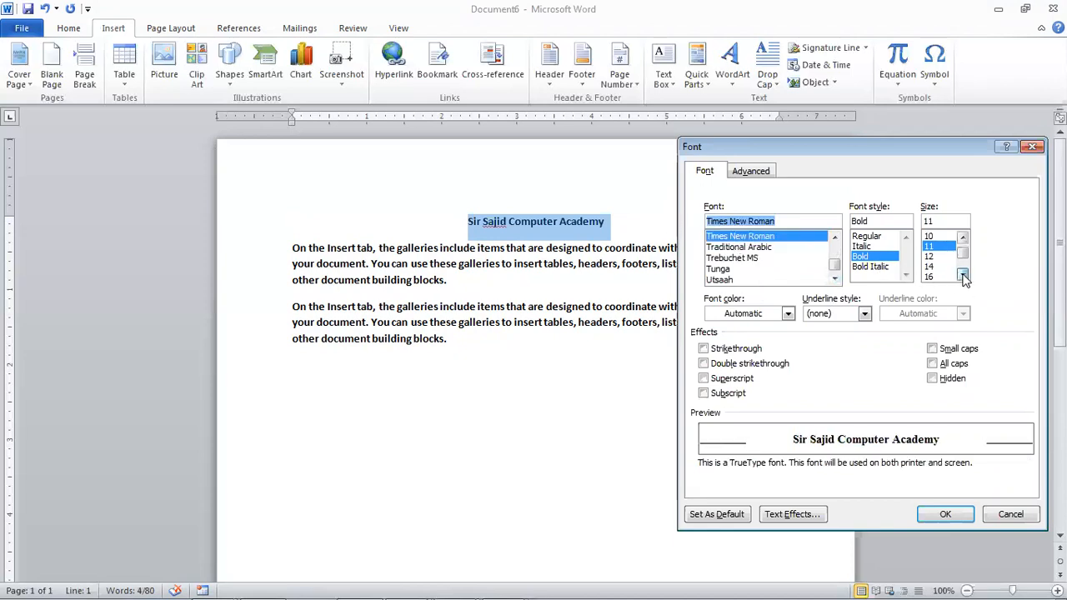
click(930, 266)
click(759, 316)
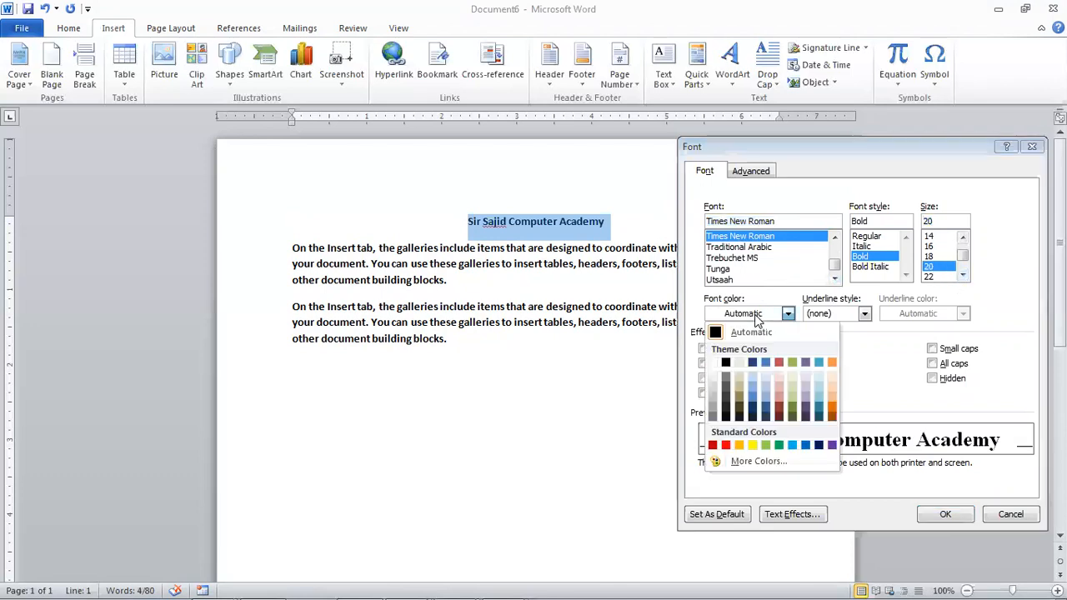
click(726, 444)
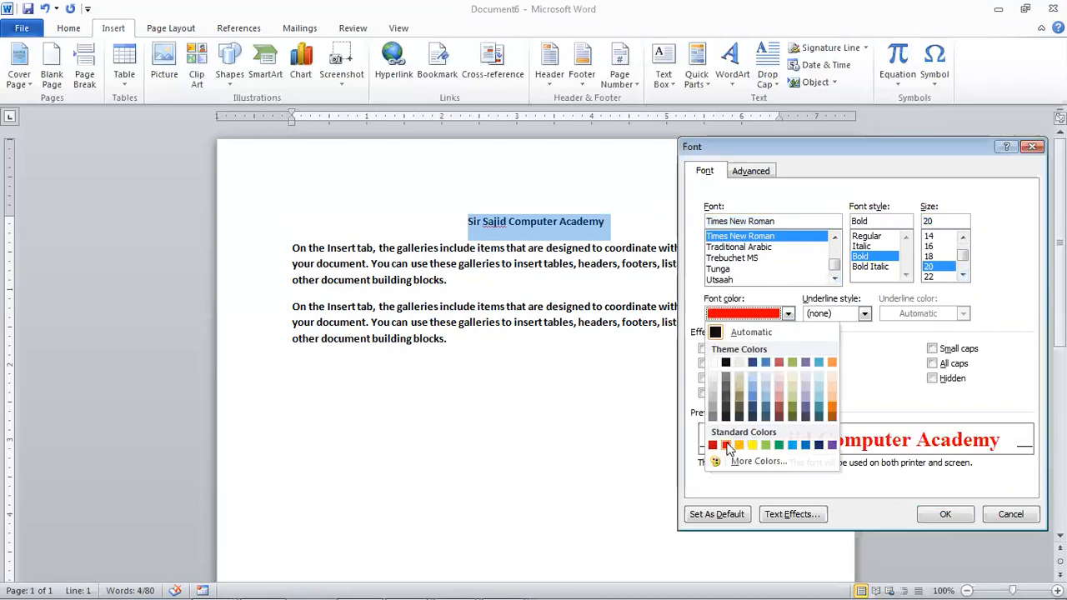
click(932, 519)
click(558, 272)
click(470, 213)
click(404, 226)
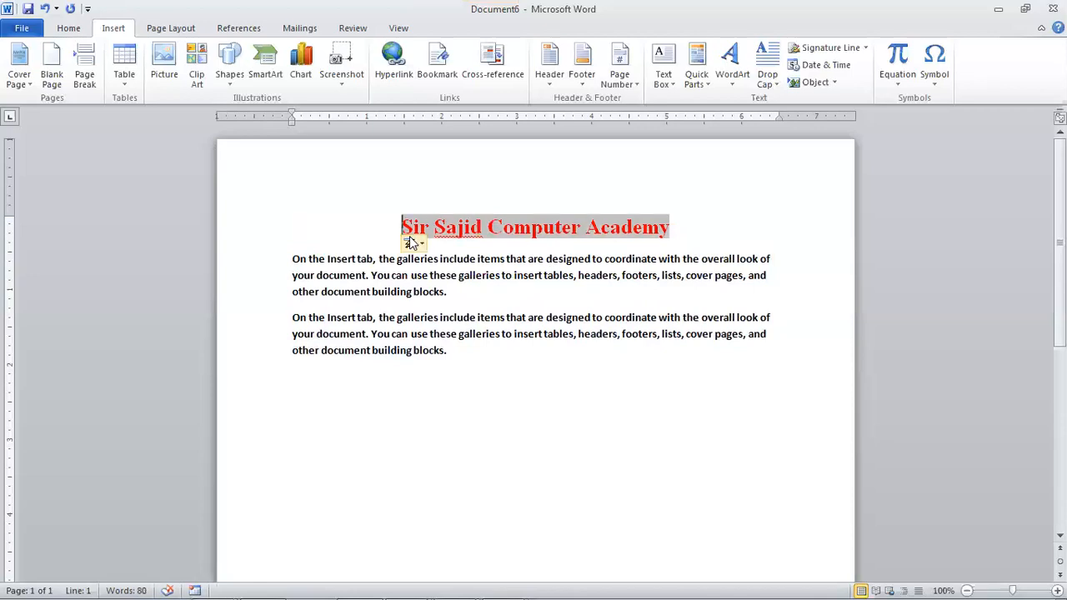
click(575, 241)
click(487, 233)
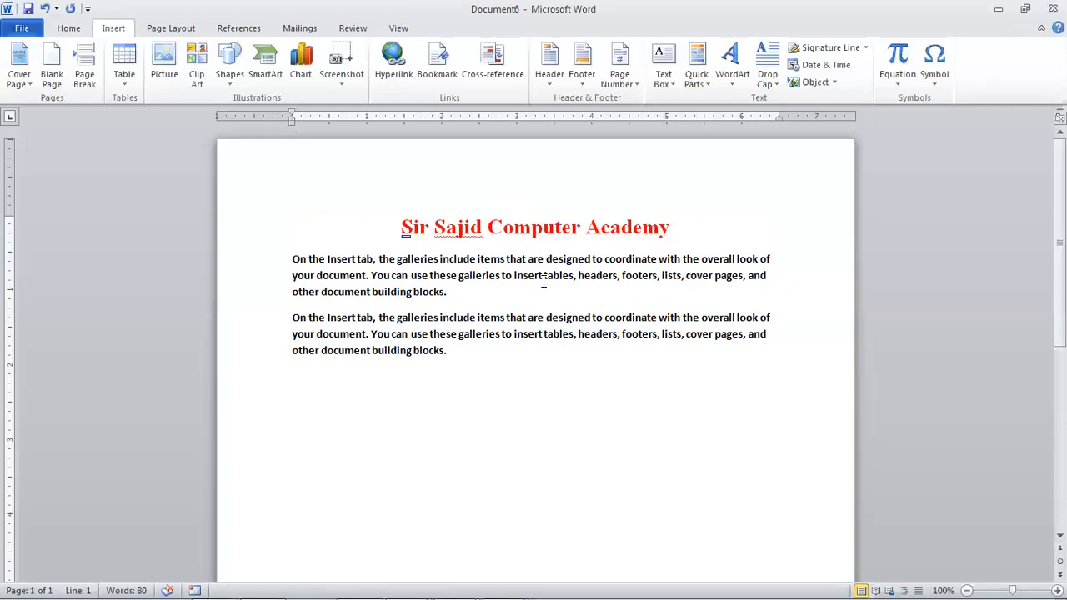
Paste two more copies of the paragraph at the end of the document.
key(Down)
key(Down)
key(Up)
key(Home)
key(Up)
key(Down)
key(shift+End)
key(shift+Down)
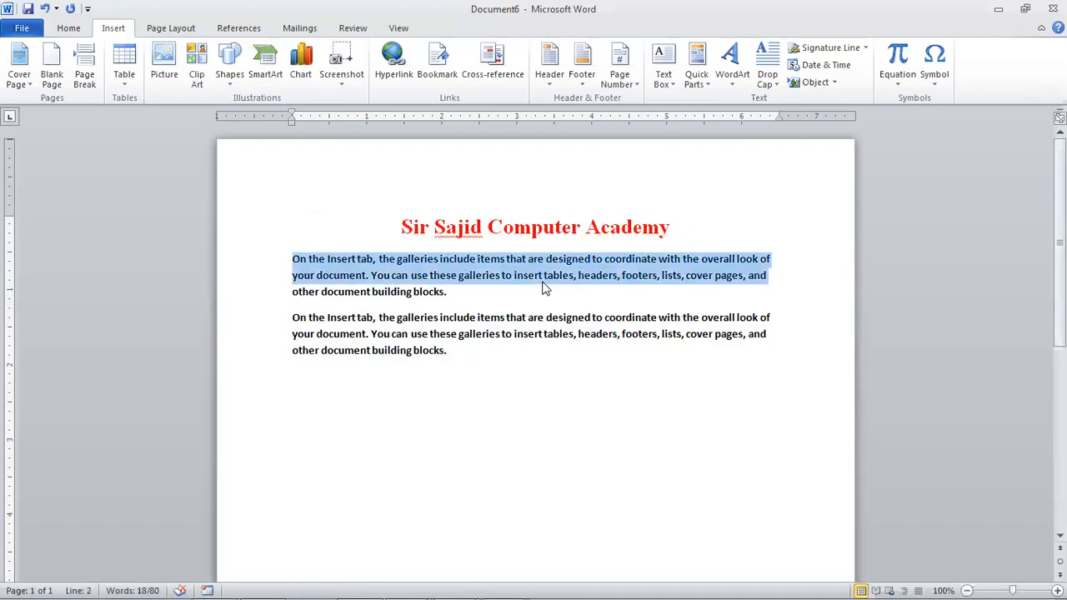
key(ctrl+End)
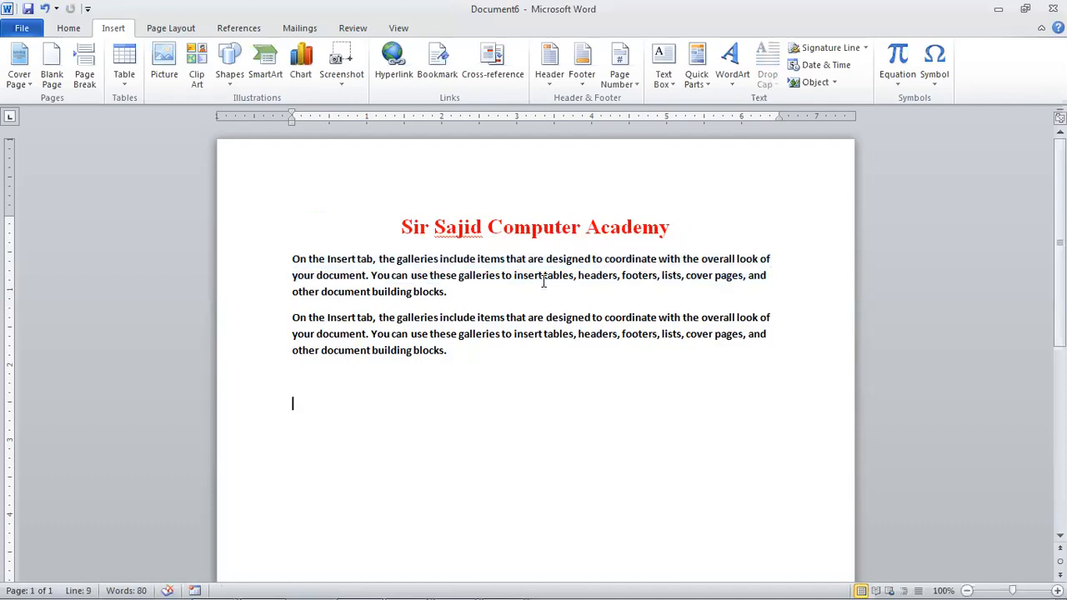
text(On the Insert tab, the galleries include items that are designed to coordinate with the overall look of your document. You can use these galleries to insert tables, headers, footers, lists, cover pages, and other document building blocks. On the Insert tab, the galleries include items that are designed to coordinate with the overall look of your document. You can use these galleries to insert tables, headers, footers, lists, cover pages, and other document building blocks.)
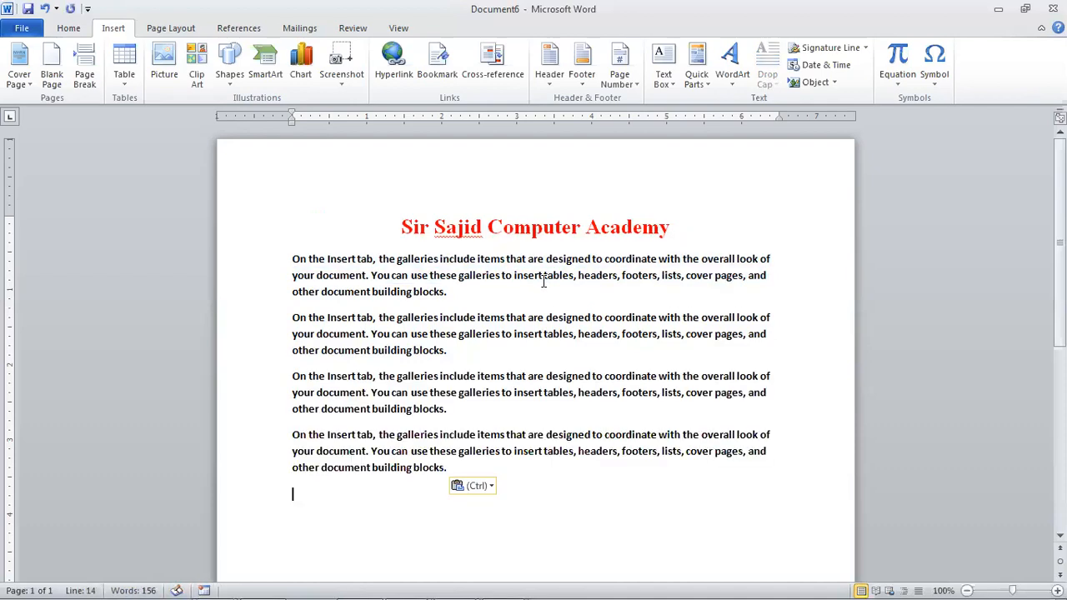
Move the text cursor to the word "tables" in the second paragraph.
key(Up)
key(Up)
key(Up)
key(Up)
key(Up)
key(Up)
key(Up)
key(Up)
key(Up)
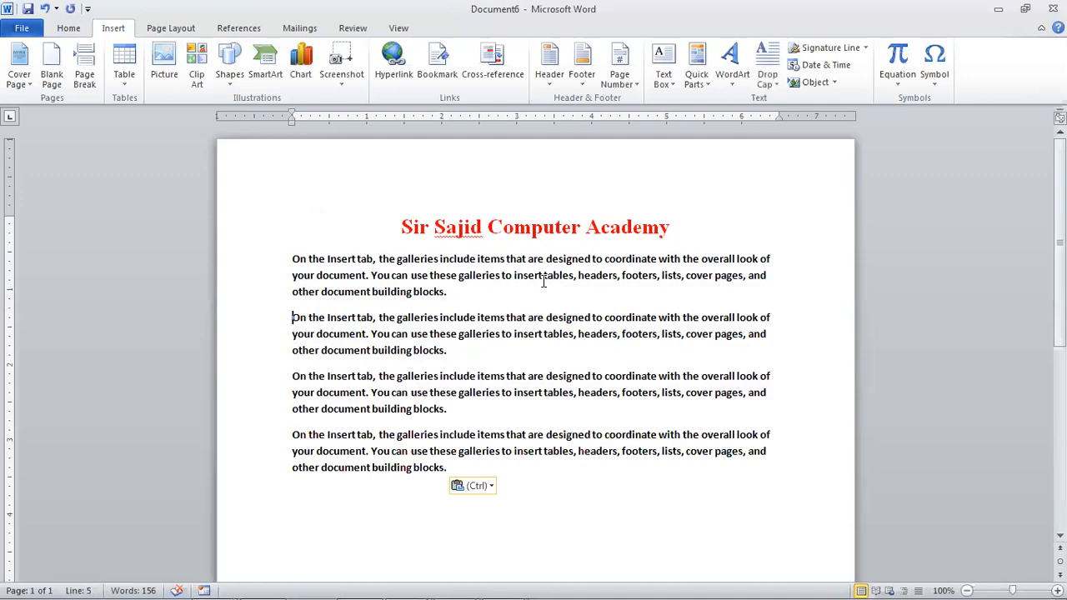
key(Right)
key(Right)
key(Right)
key(Right)
key(Right)
key(Right)
key(Right)
key(Right)
key(Right)
key(Right)
key(Right)
key(Right)
key(Right)
key(Right)
key(Right)
key(Right)
key(Right)
key(Right)
key(Right)
key(Right)
key(Down)
key(Right)
key(Left)
Search the document for "tables", look over the highlighted matches and close the search.
key(ctrl+f)
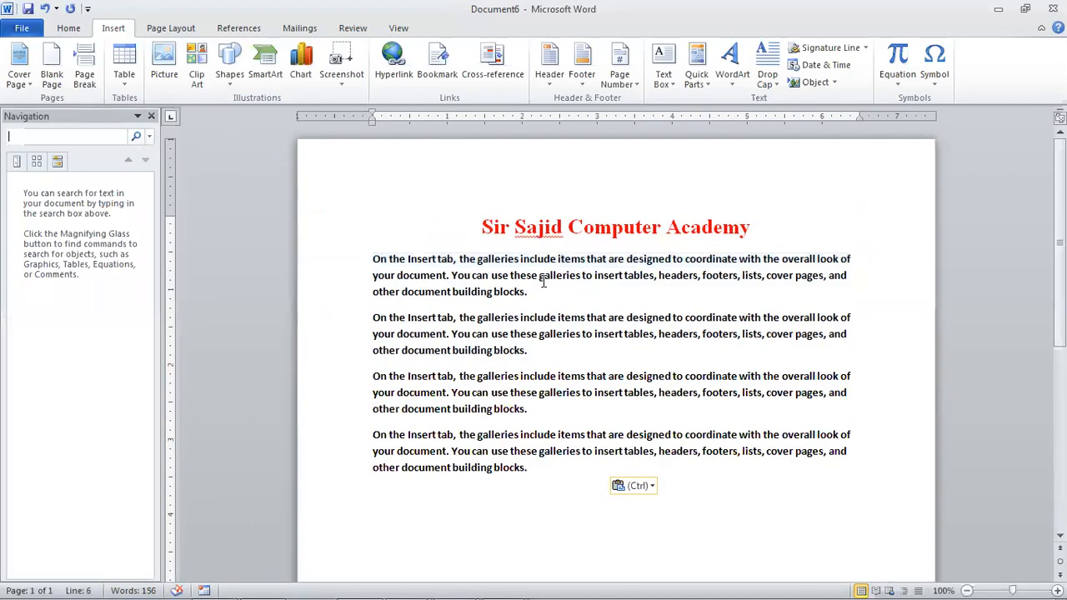
text(ta)
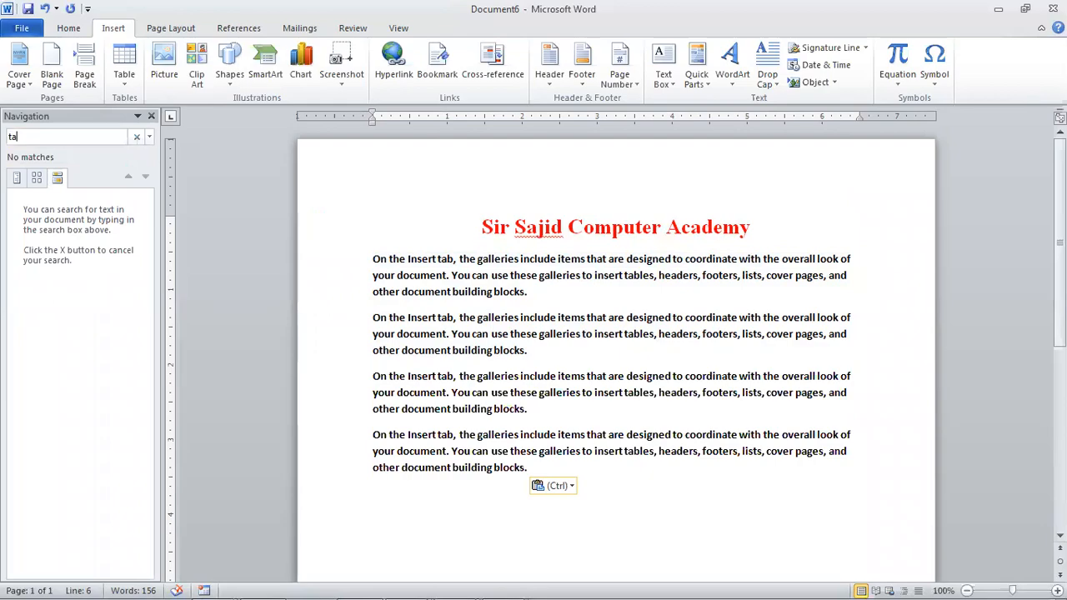
text(bles)
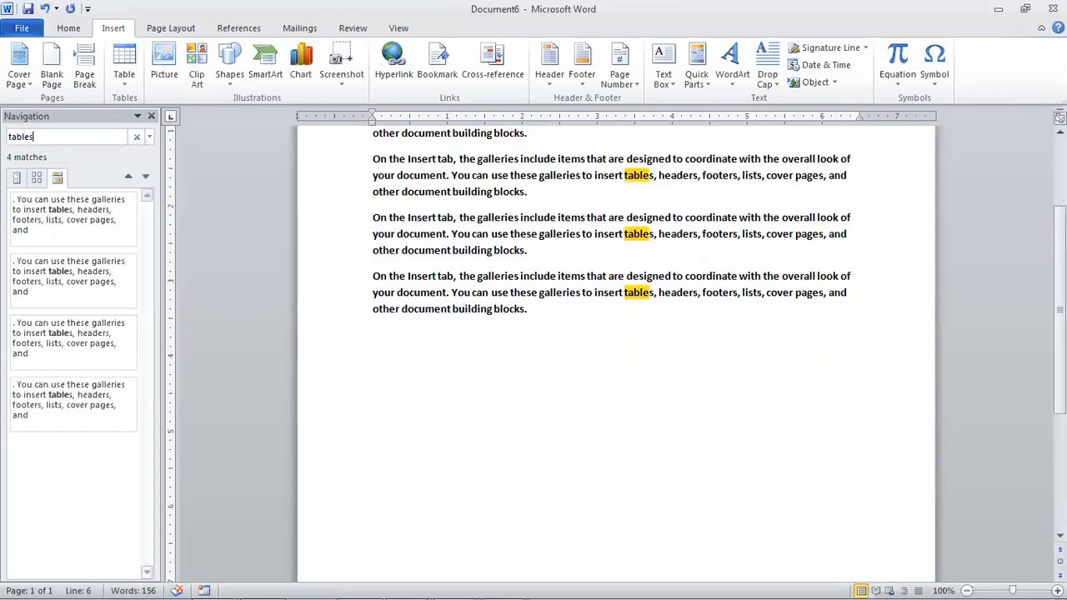
drag(1060, 275, 1060, 221)
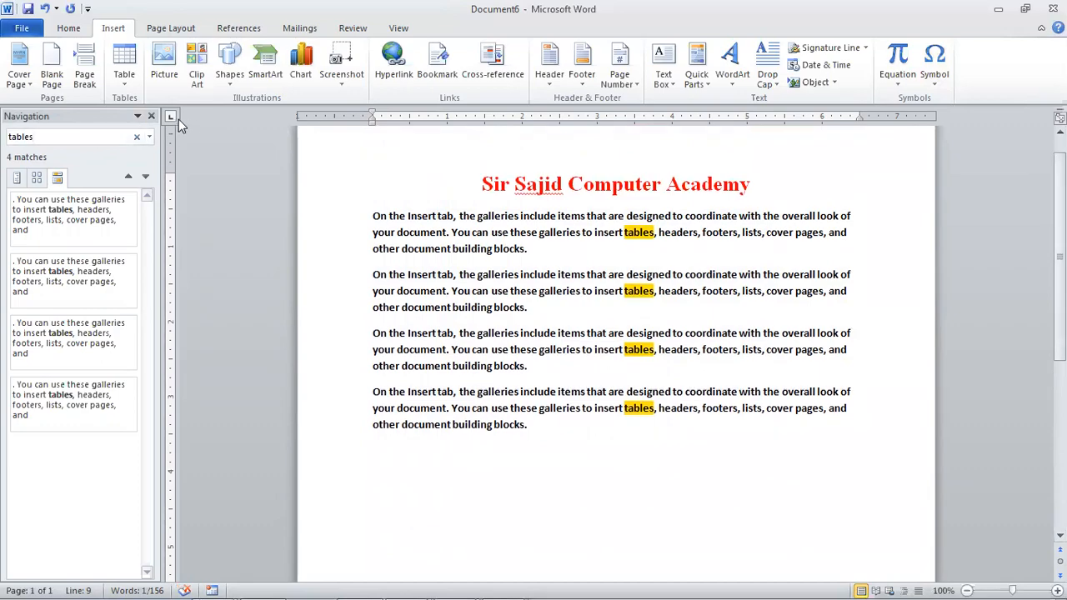
click(138, 117)
click(150, 117)
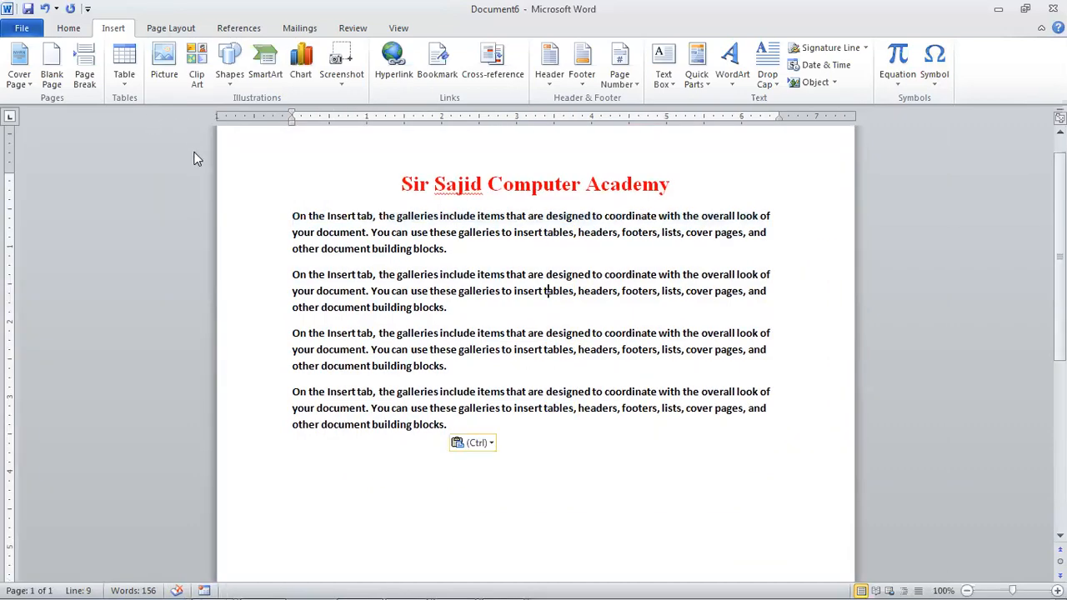
Bring up the search for "tables" twice more, closing it each time and returning to the page's start.
key(ctrl+f)
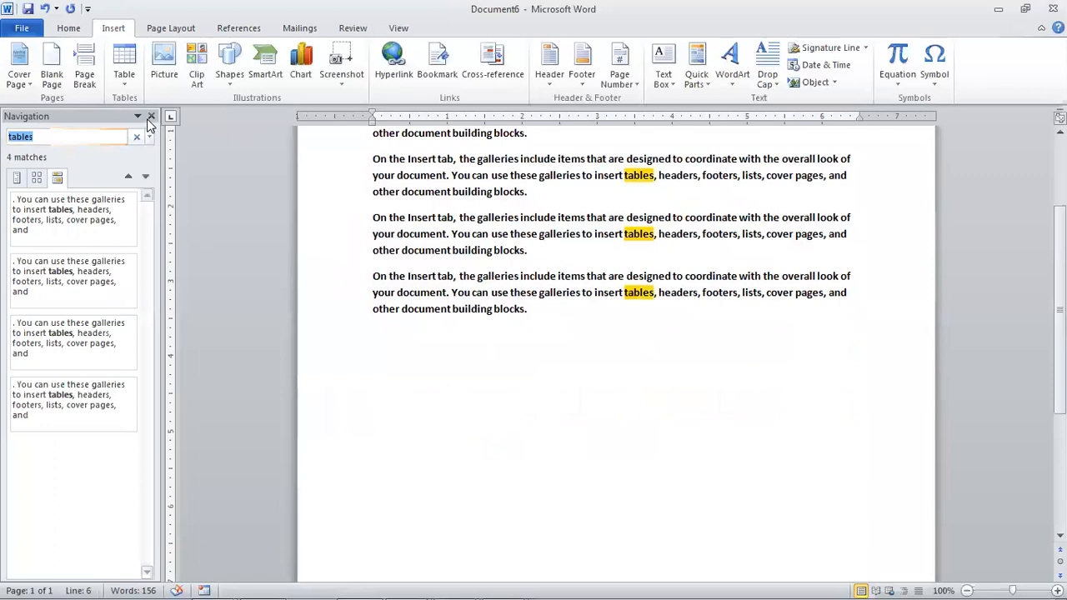
click(151, 118)
scroll(440, 339, up, 3)
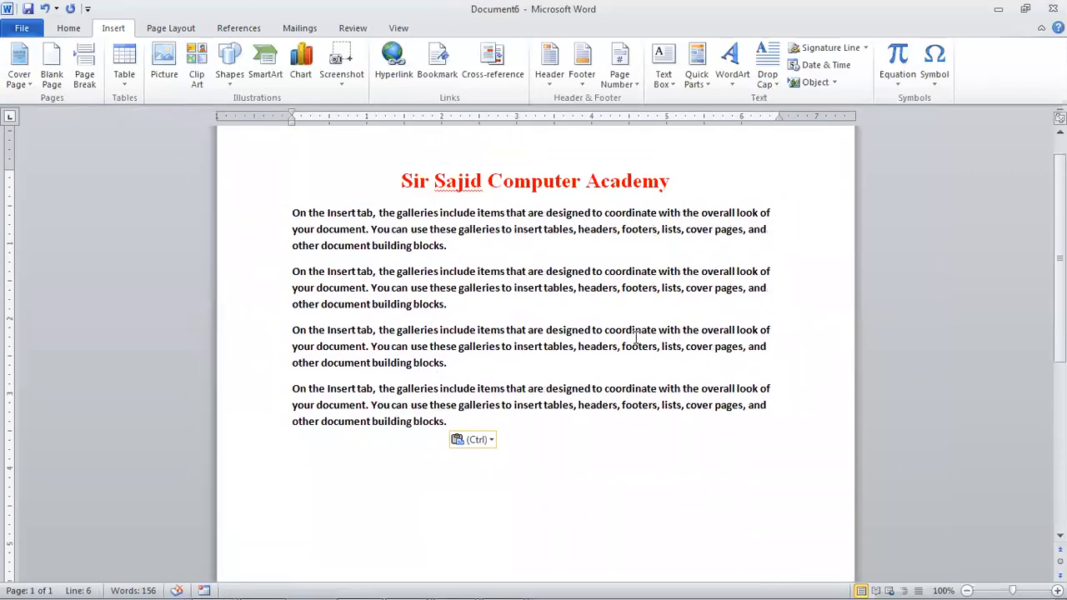
scroll(635, 337, up, 1)
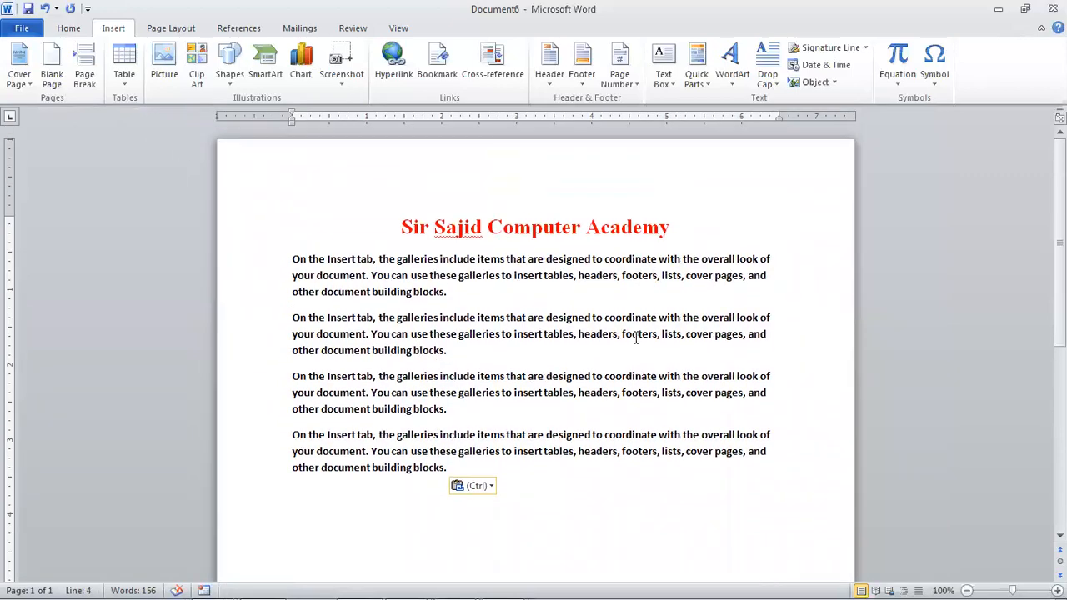
key(ctrl+f)
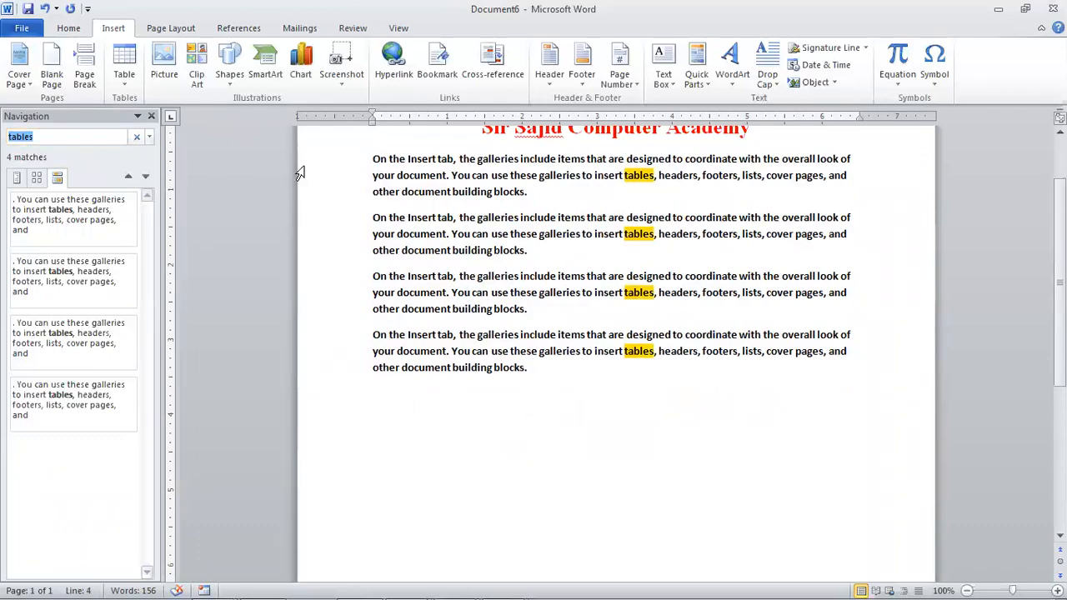
click(152, 116)
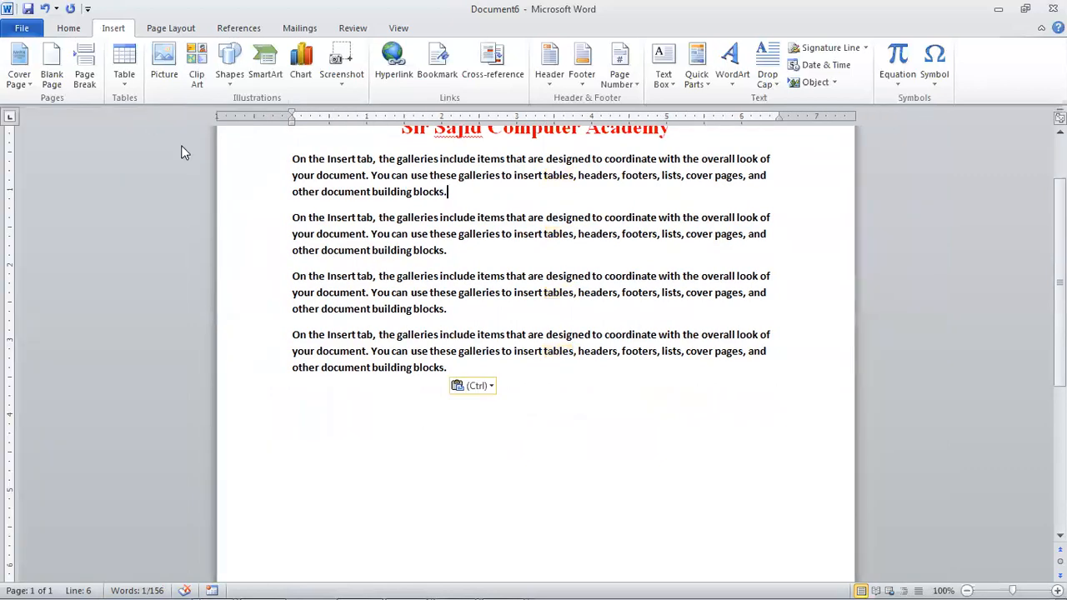
scroll(512, 317, up, 2)
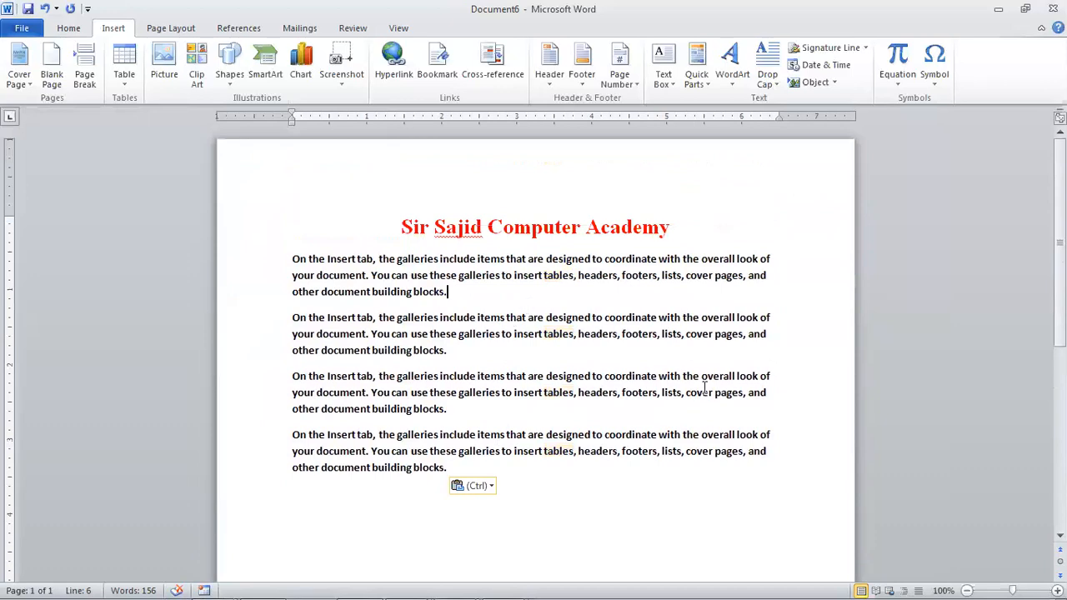
Replace every occurrence of "tables" in the document with "Chair" and close Find and Replace.
key(ctrl+h)
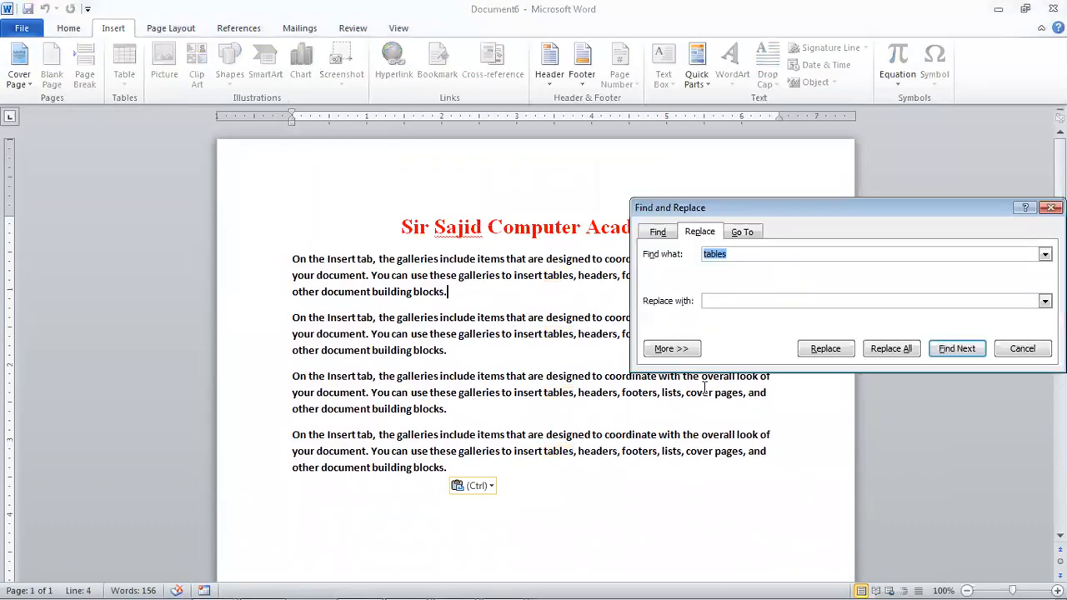
click(752, 301)
text(Chair)
click(809, 350)
click(809, 350)
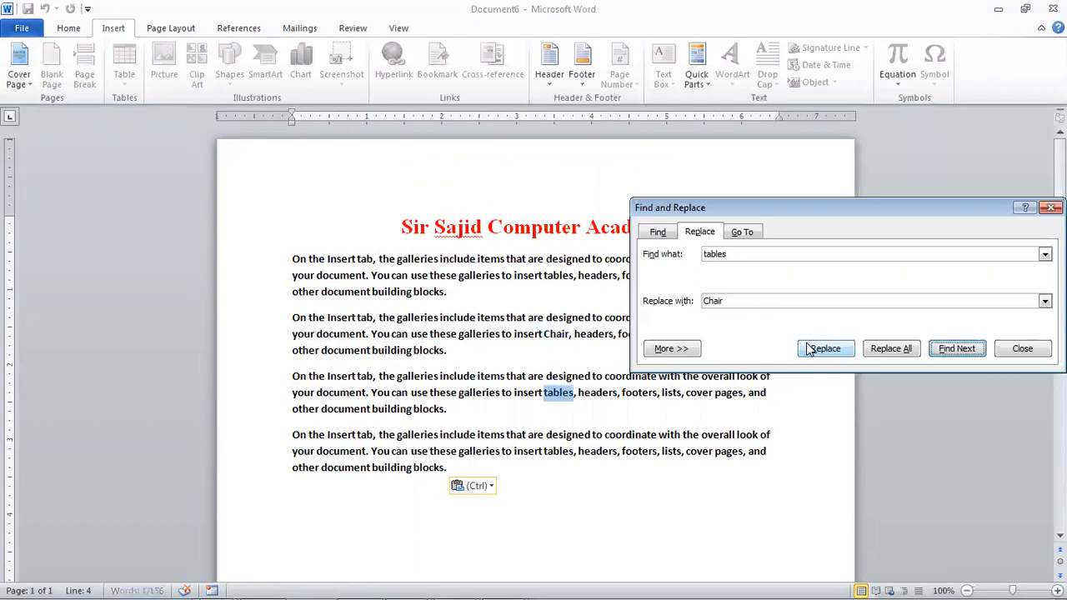
click(914, 350)
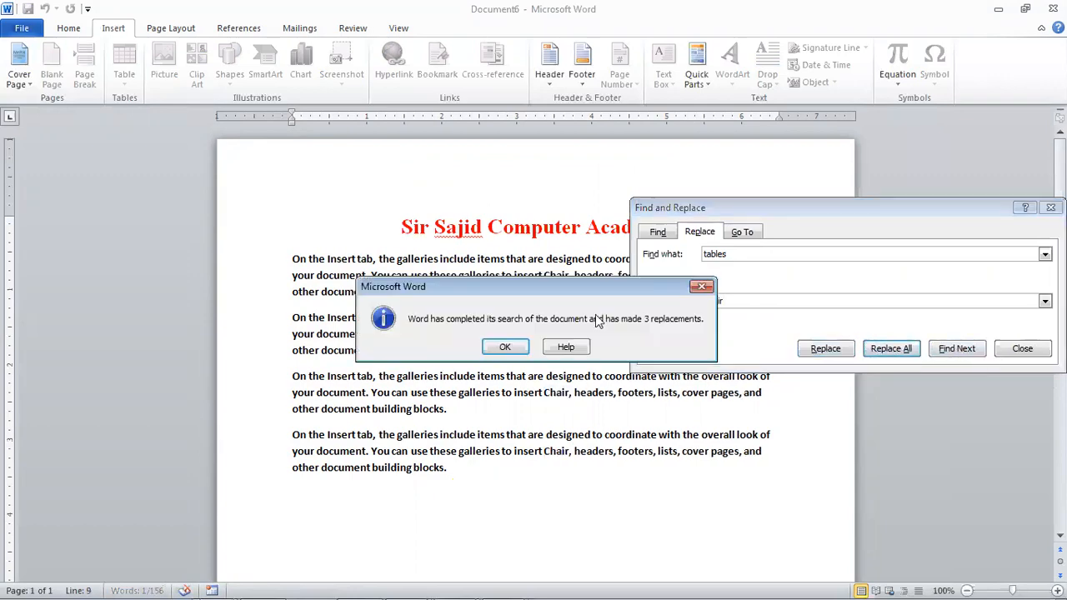
click(500, 345)
click(1022, 348)
scroll(865, 404, up, 5)
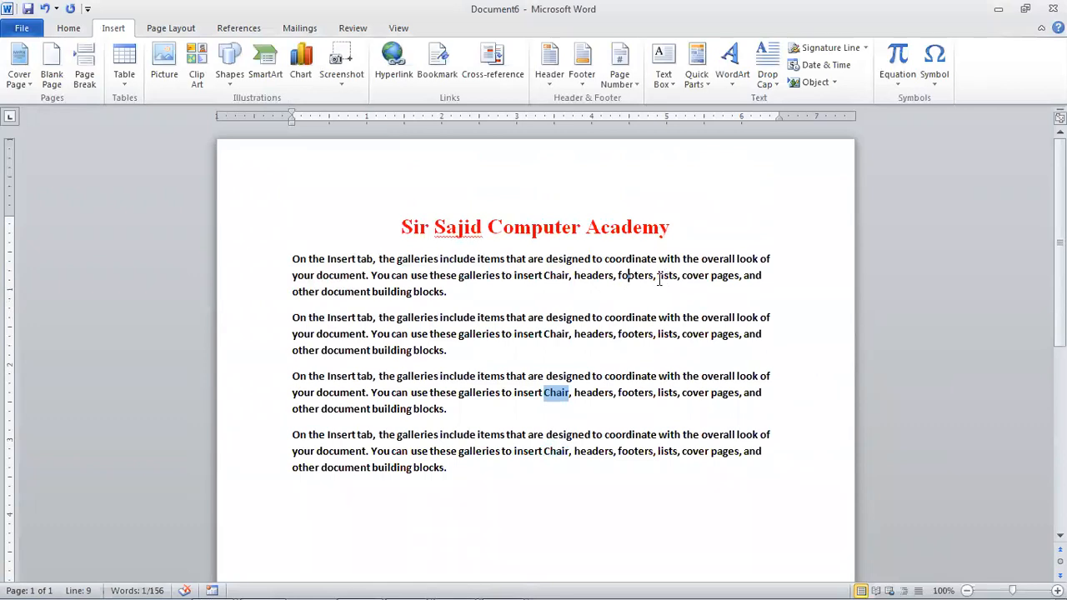
click(659, 279)
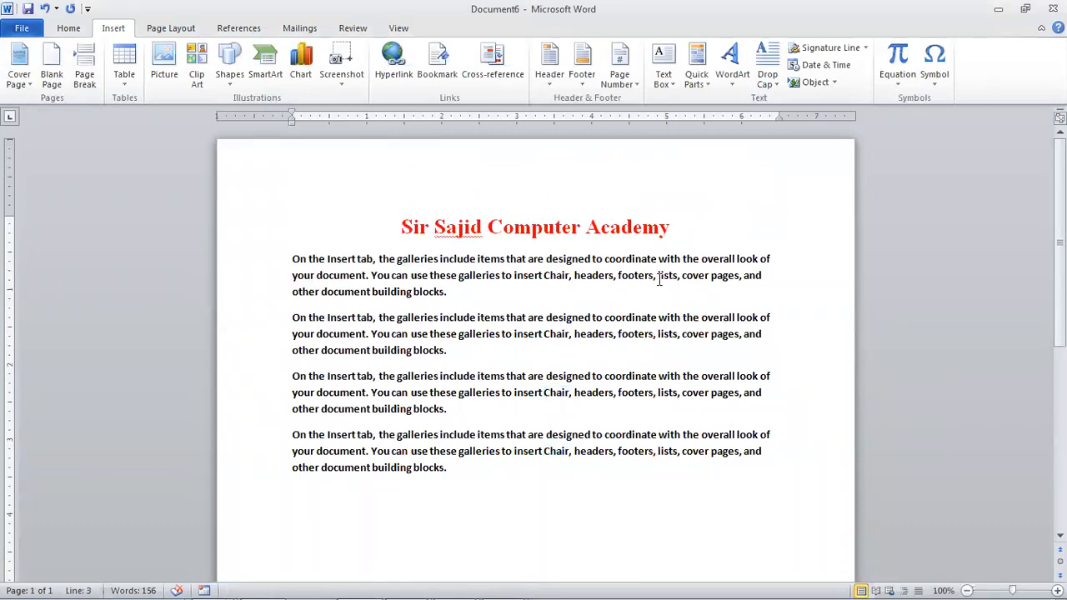
key(ctrl+g)
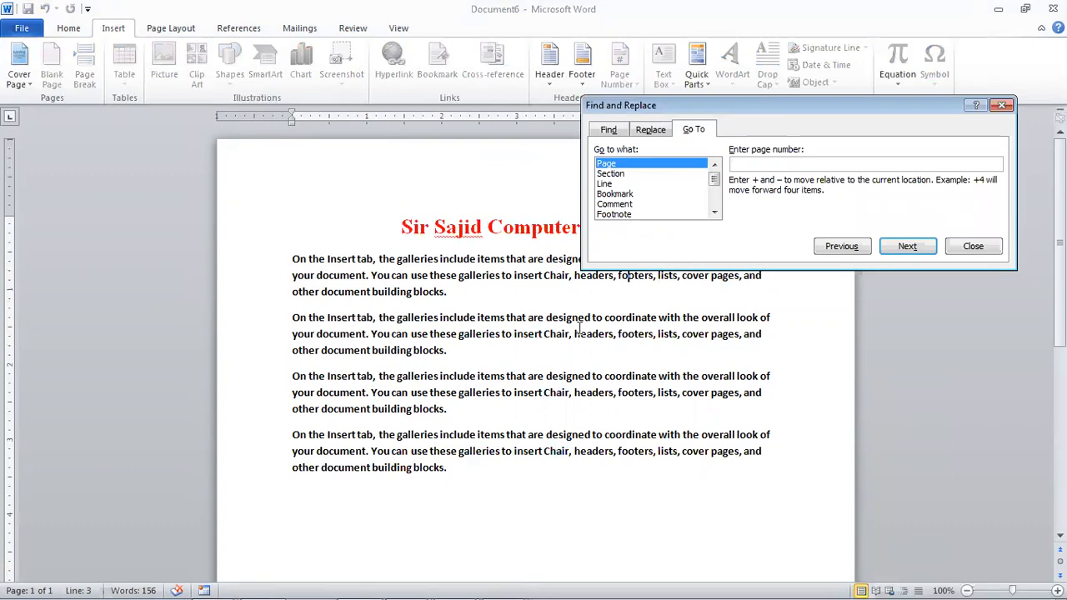
key(Escape)
click(488, 226)
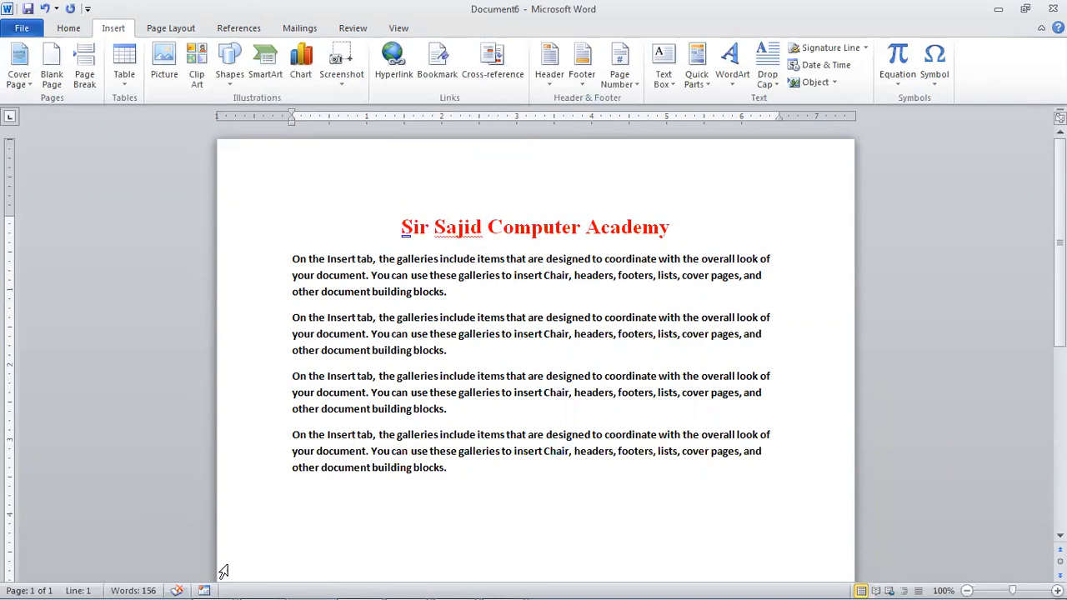
key(ctrl+g)
key(Escape)
key(ctrl+g)
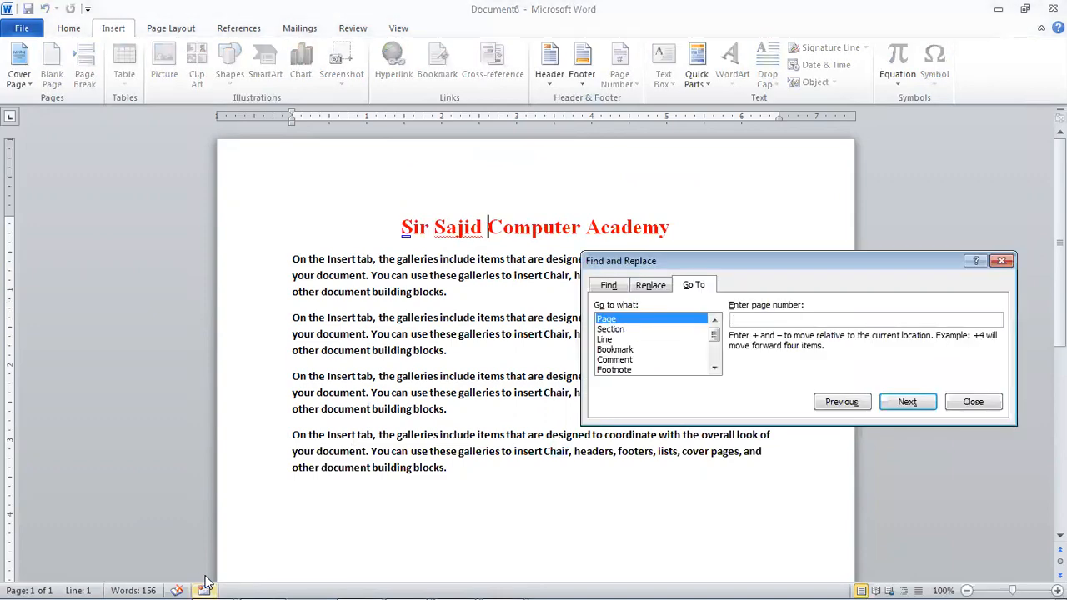
key(Escape)
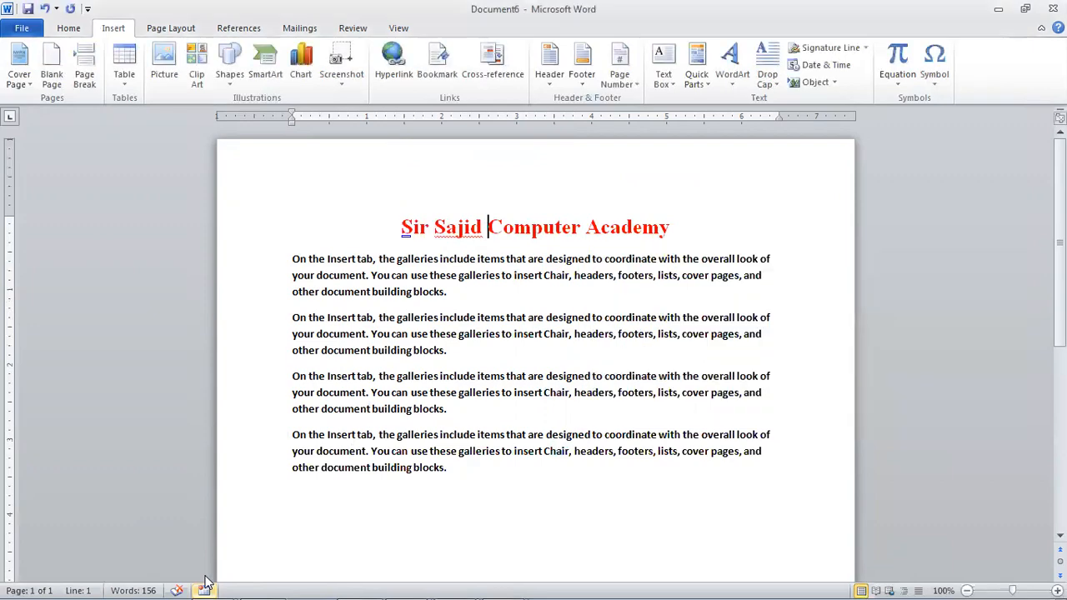
key(ctrl+g)
key(Escape)
Use Go To to jump to line 10 of the document and close Find and Replace.
key(ctrl+g)
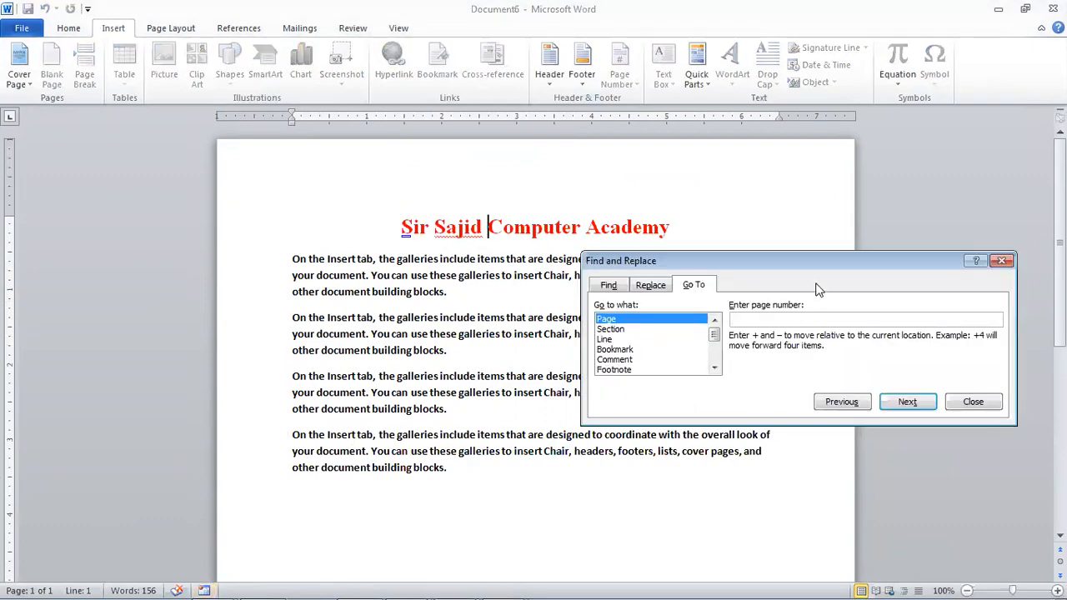
drag(813, 260, 774, 62)
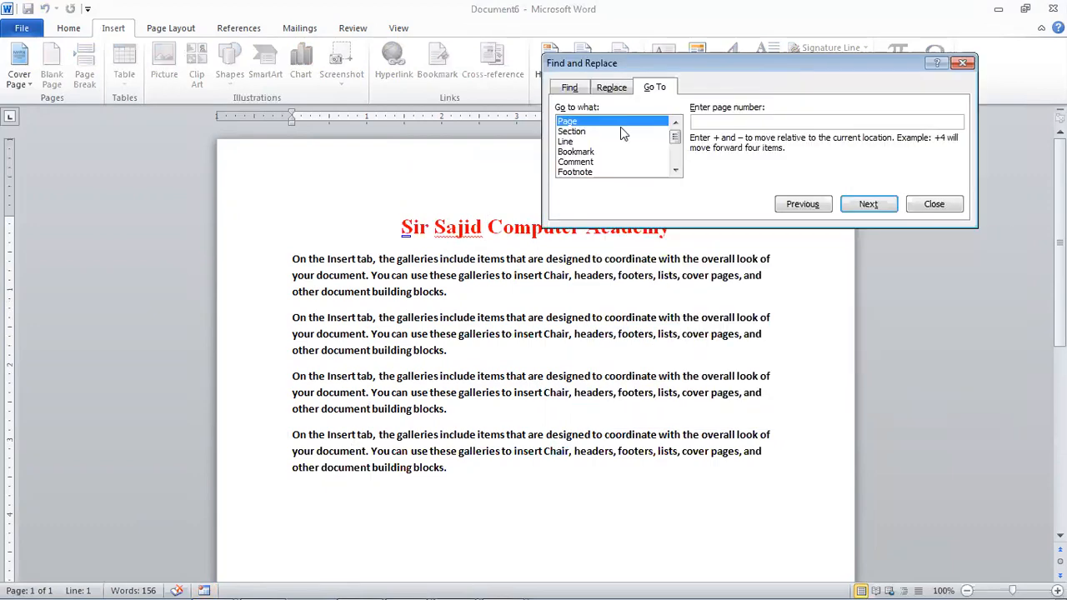
click(573, 142)
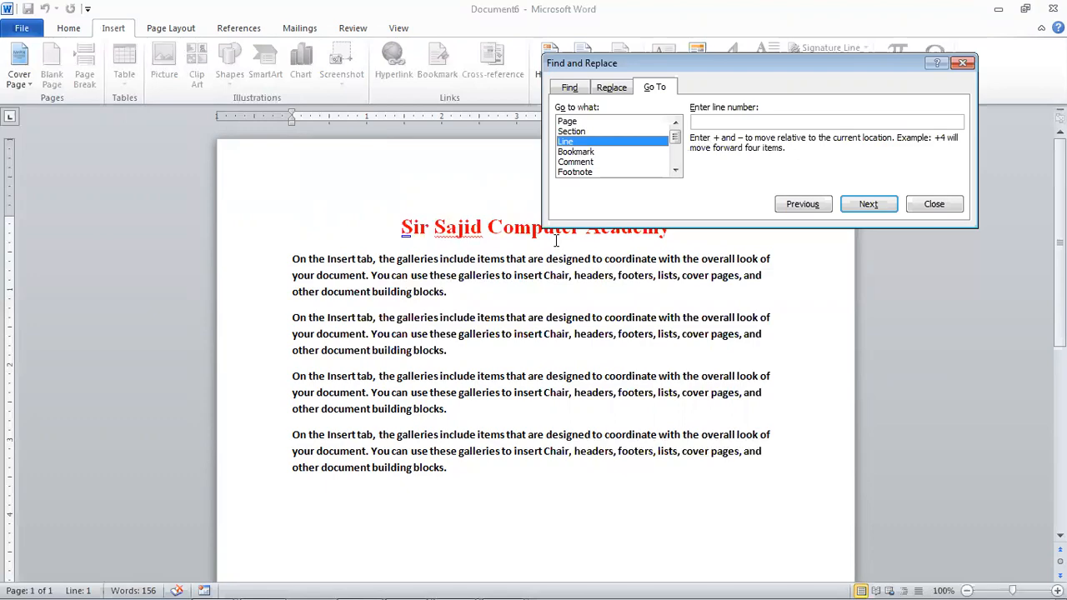
click(834, 123)
text(10)
key(Return)
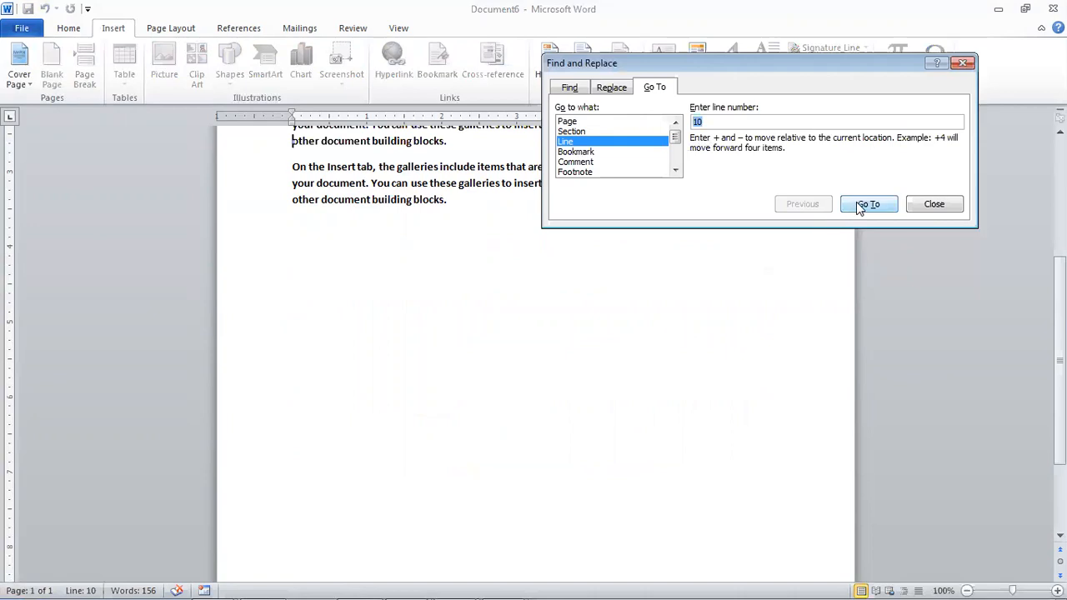
click(932, 205)
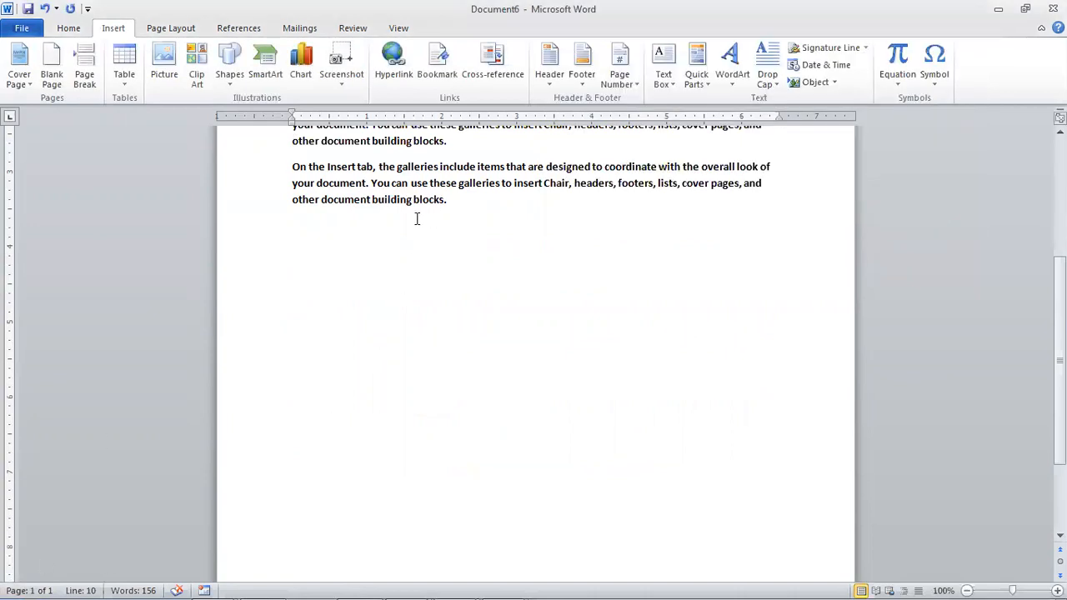
Use Go To to return to line 1, close the dialog and return to the beginning of the page.
click(37, 580)
key(Escape)
scroll(543, 445, up, 4)
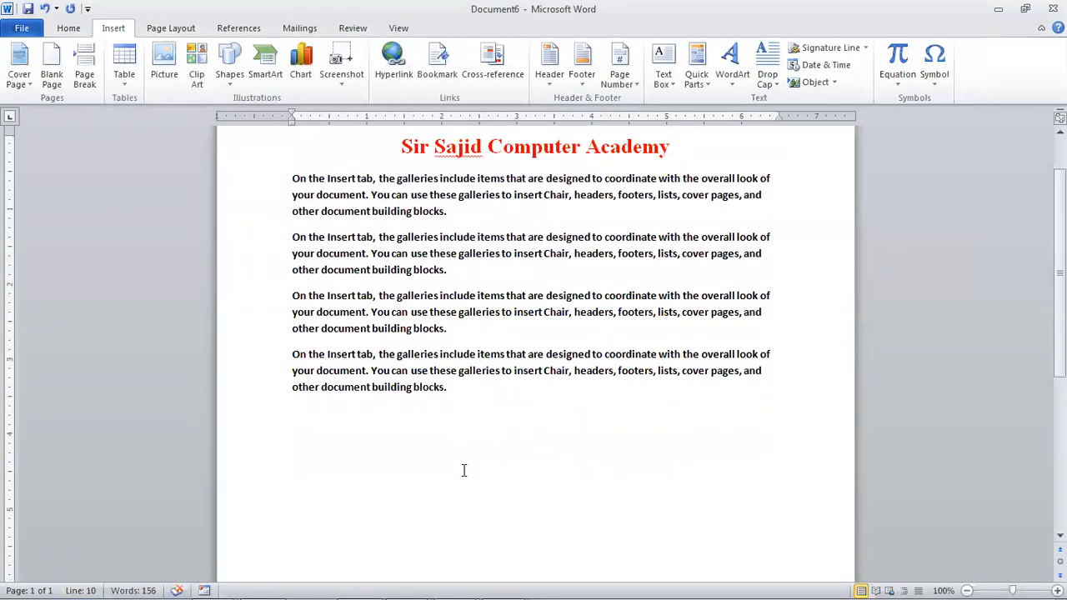
key(ctrl+g)
text(1)
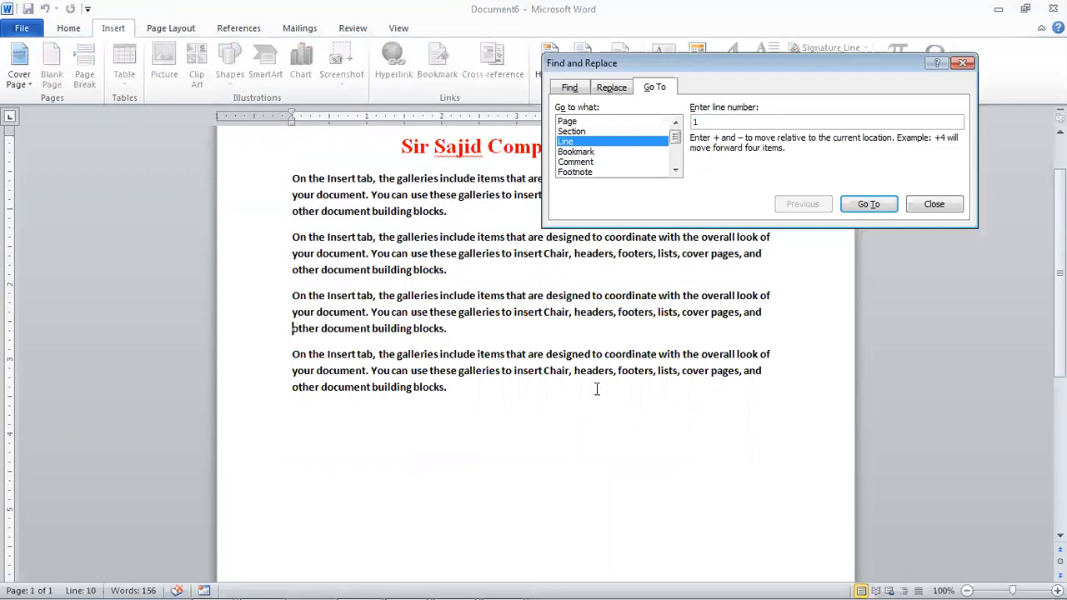
click(866, 208)
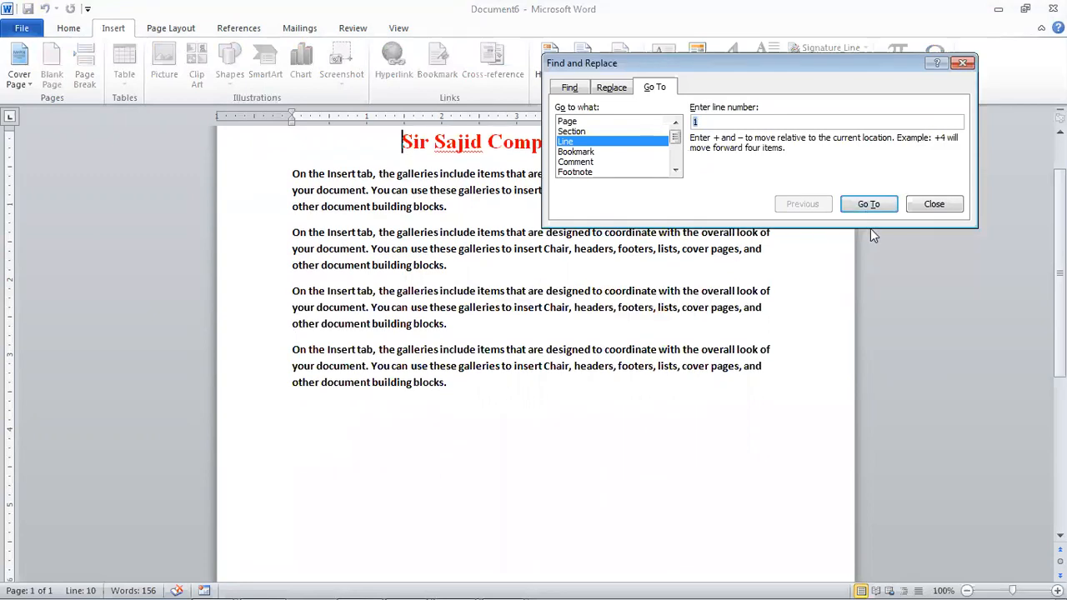
click(934, 203)
scroll(731, 297, up, 2)
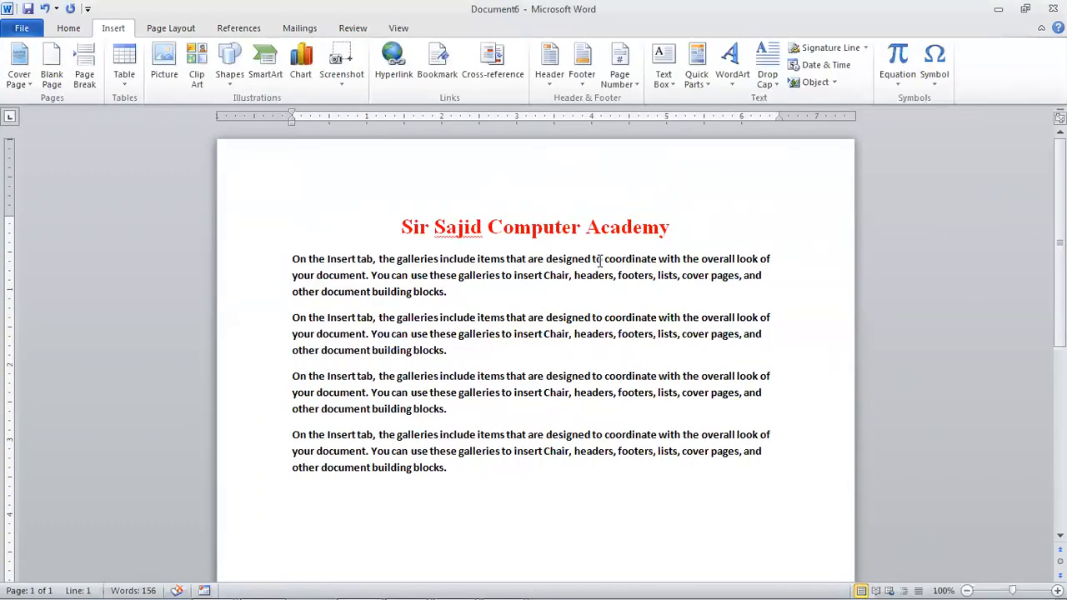
Apply italic and underline to the title line, and remove both formats again.
drag(402, 227, 657, 231)
key(ctrl+i)
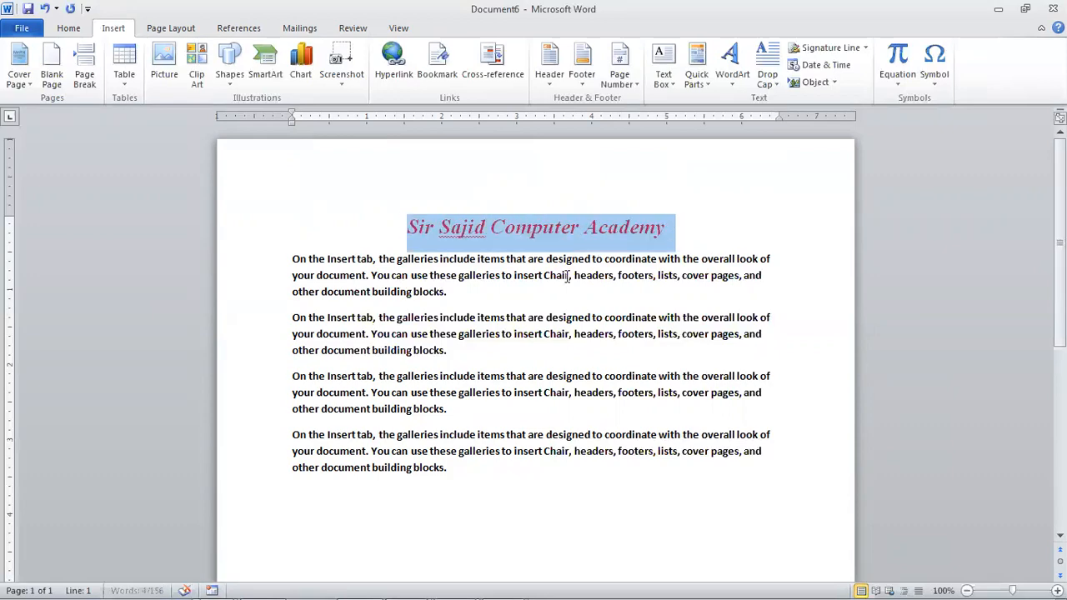
key(ctrl+u)
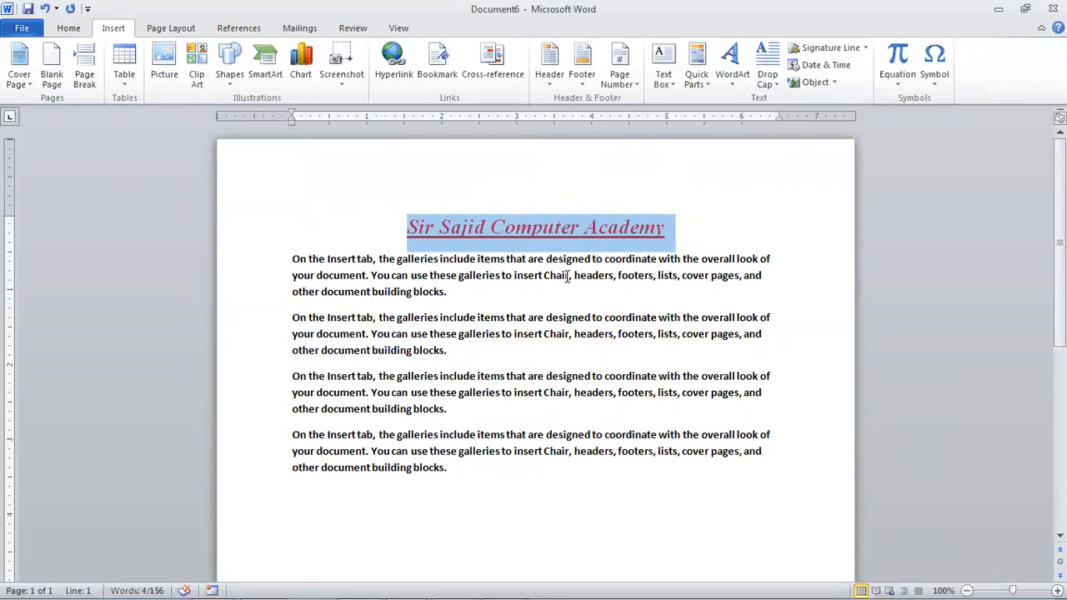
key(ctrl+i)
key(ctrl+u)
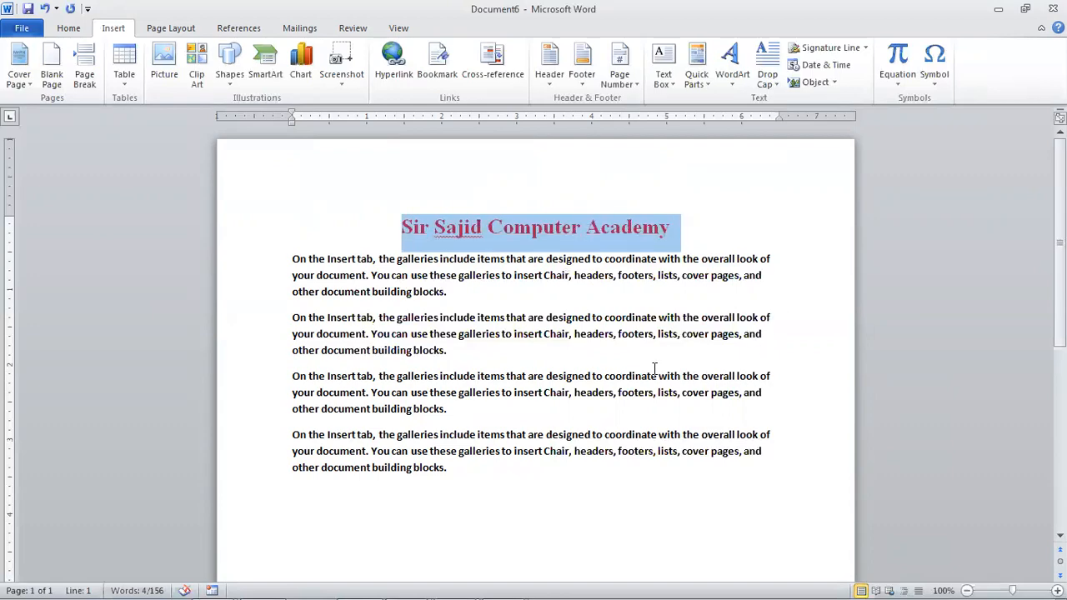
Justify the four body paragraphs below the title and deselect them.
click(568, 276)
drag(267, 267, 279, 473)
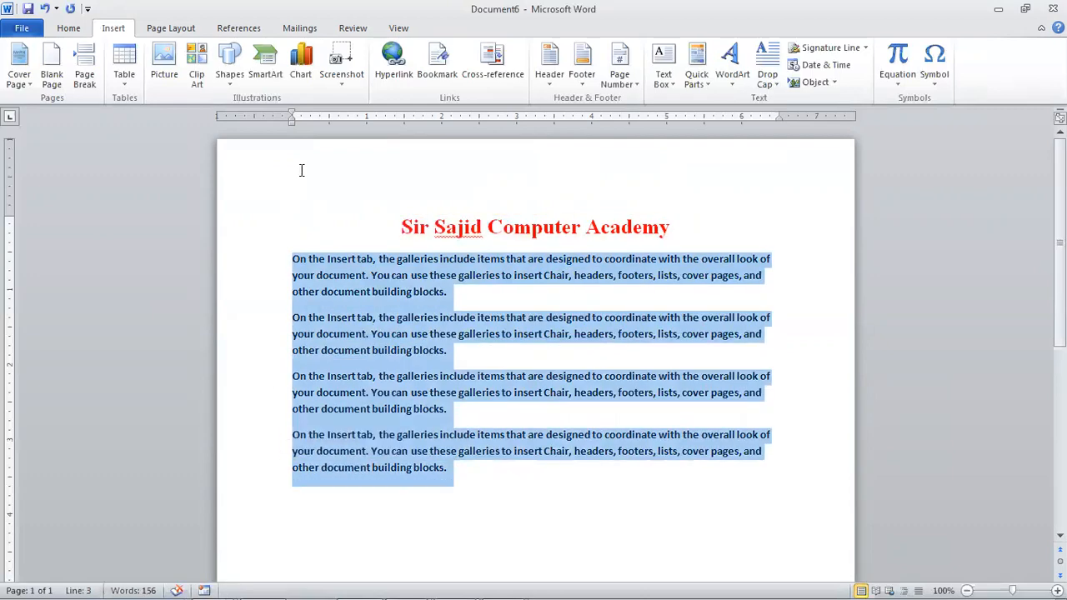
click(66, 30)
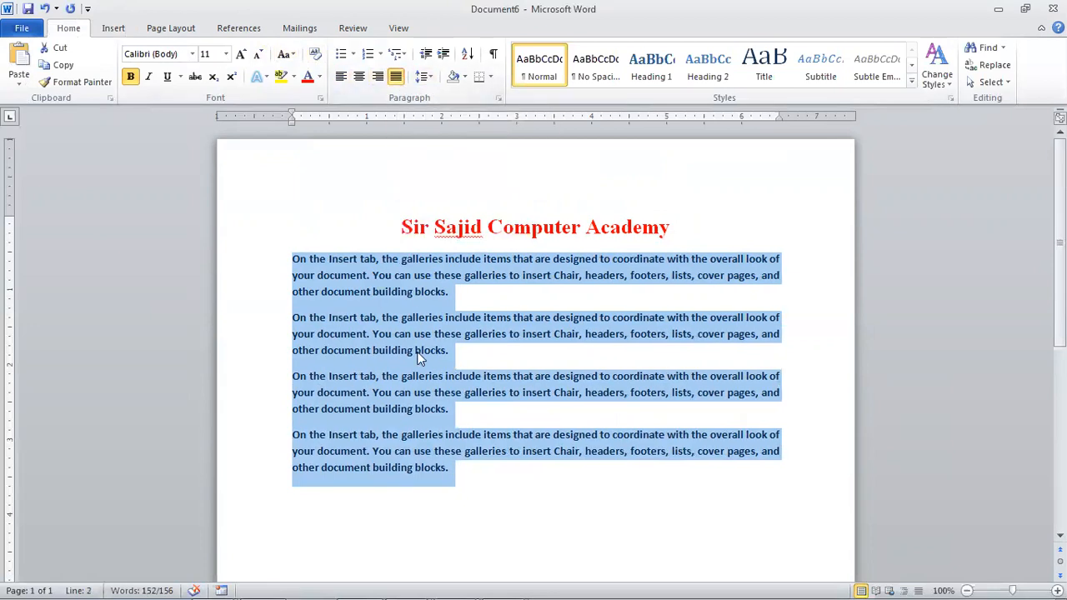
key(ctrl+j)
click(508, 364)
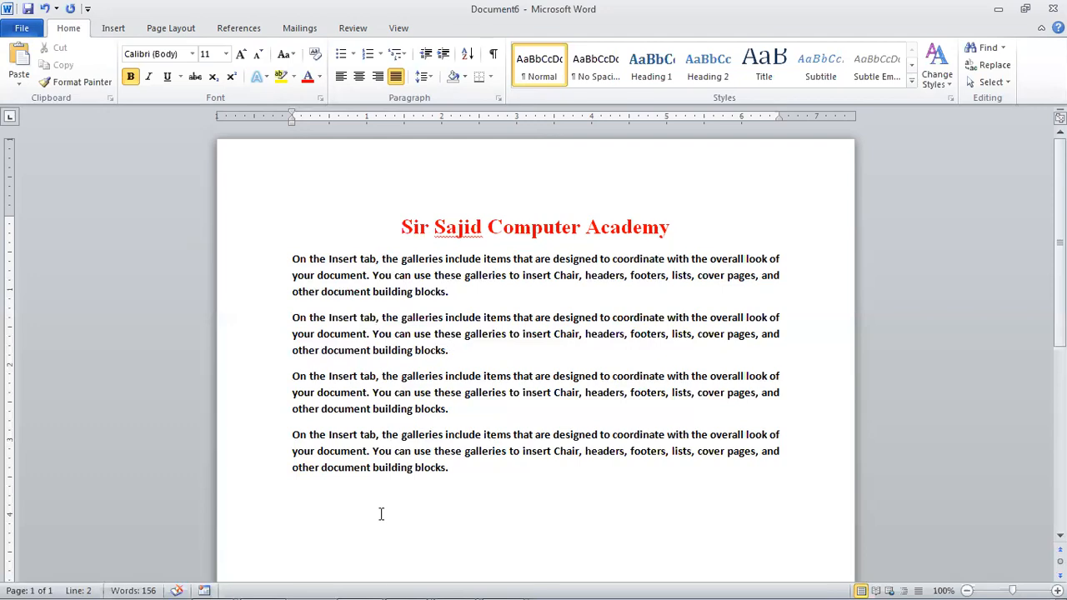
Hyperlink the title line to the Chap document and follow the link past the security notice.
key(Up)
key(ctrl+Home)
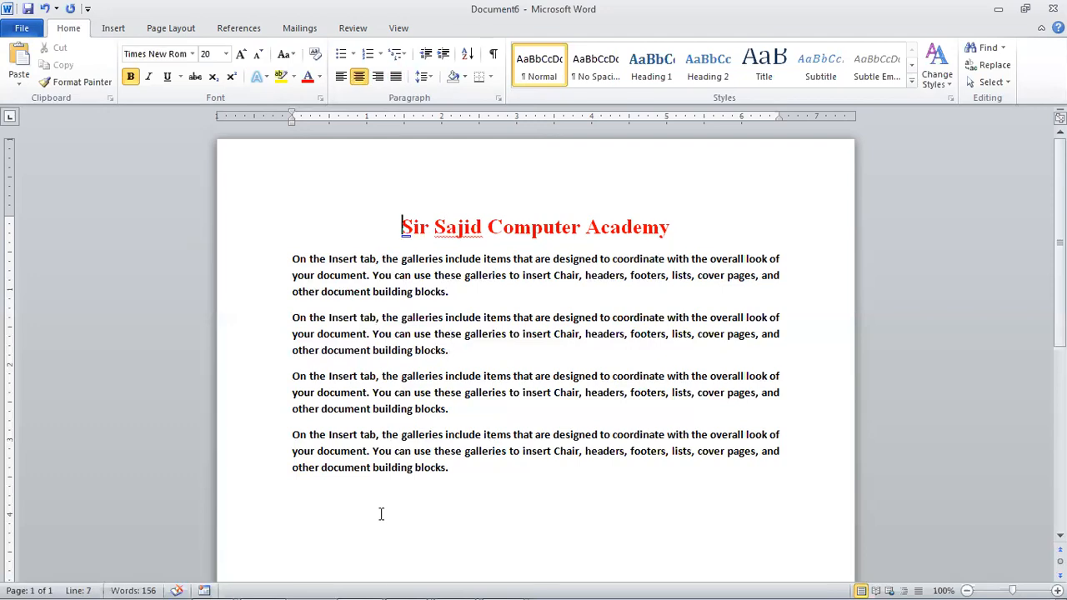
key(shift+Down)
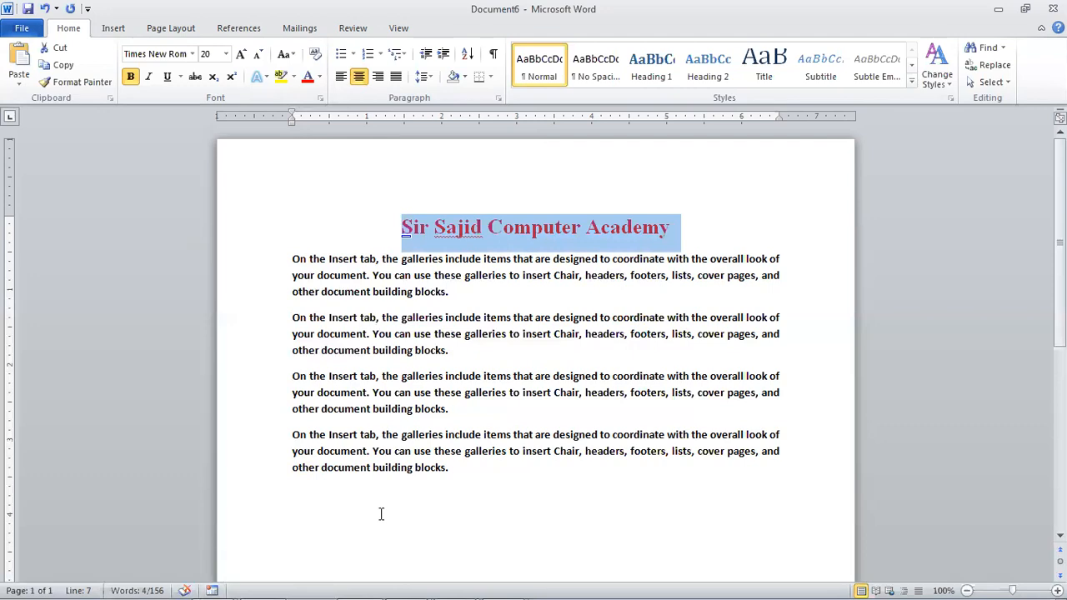
key(ctrl+k)
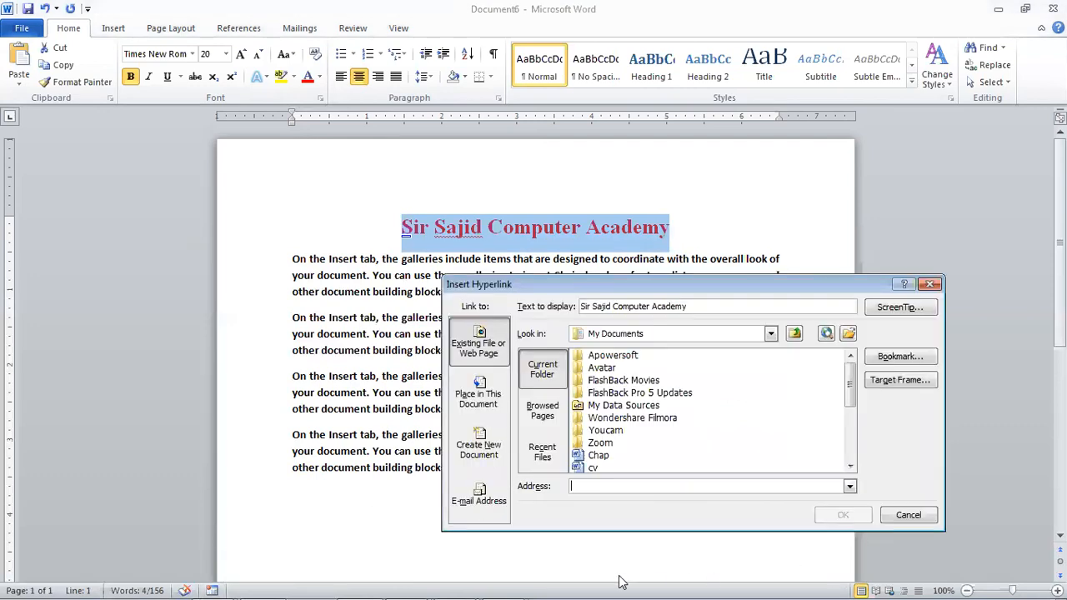
double_click(601, 457)
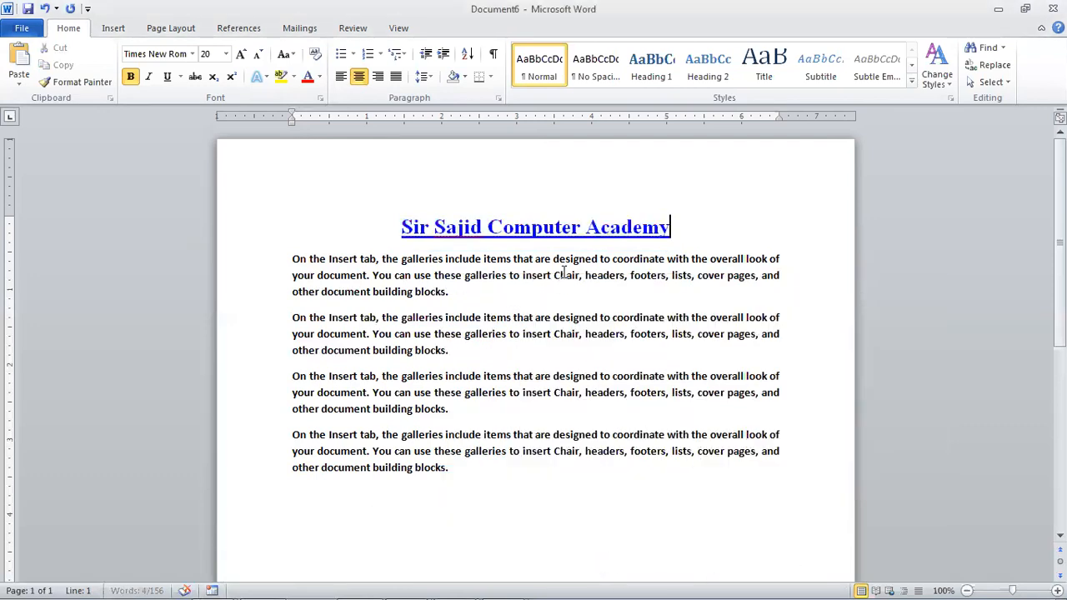
ctrl+click(564, 229)
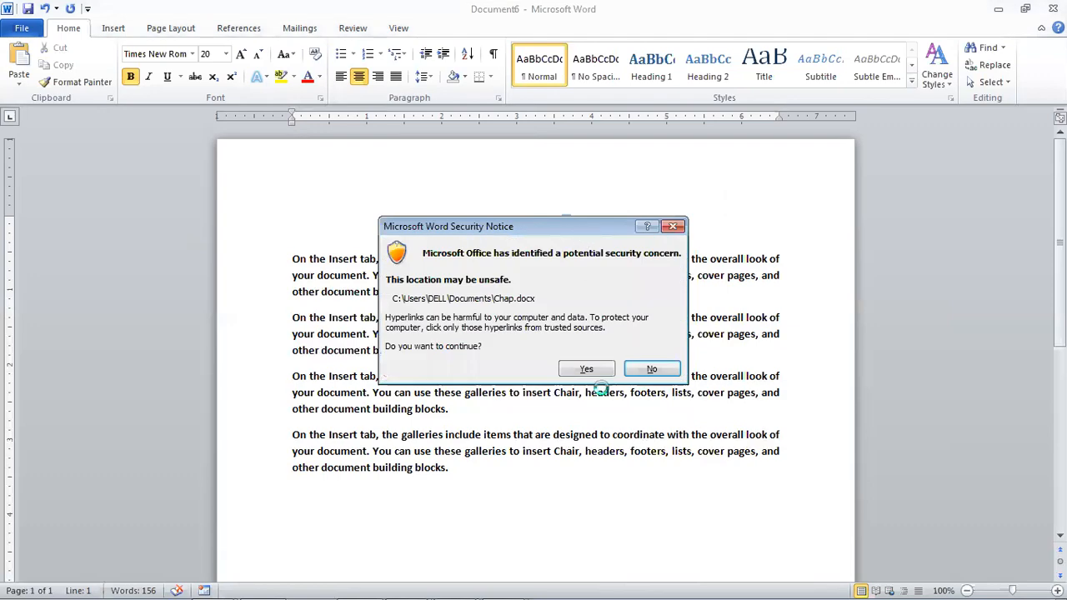
click(586, 369)
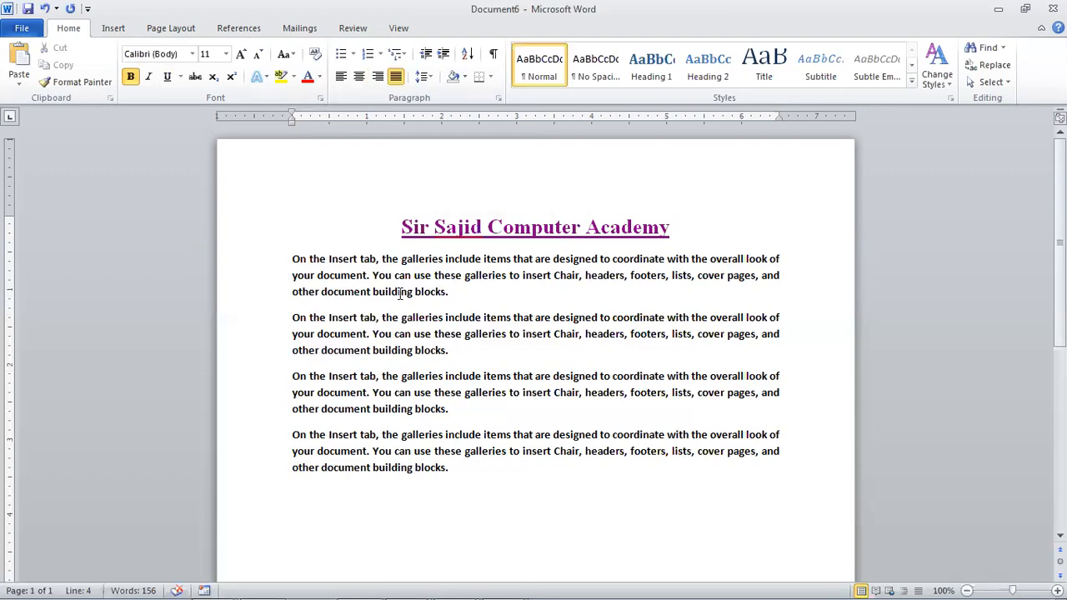
Indent the first body paragraph by four levels, to the 2-inch mark.
click(404, 230)
drag(406, 236, 448, 232)
click(419, 260)
click(294, 259)
key(ctrl+m)
key(ctrl+m)
key(ctrl+m)
key(ctrl+m)
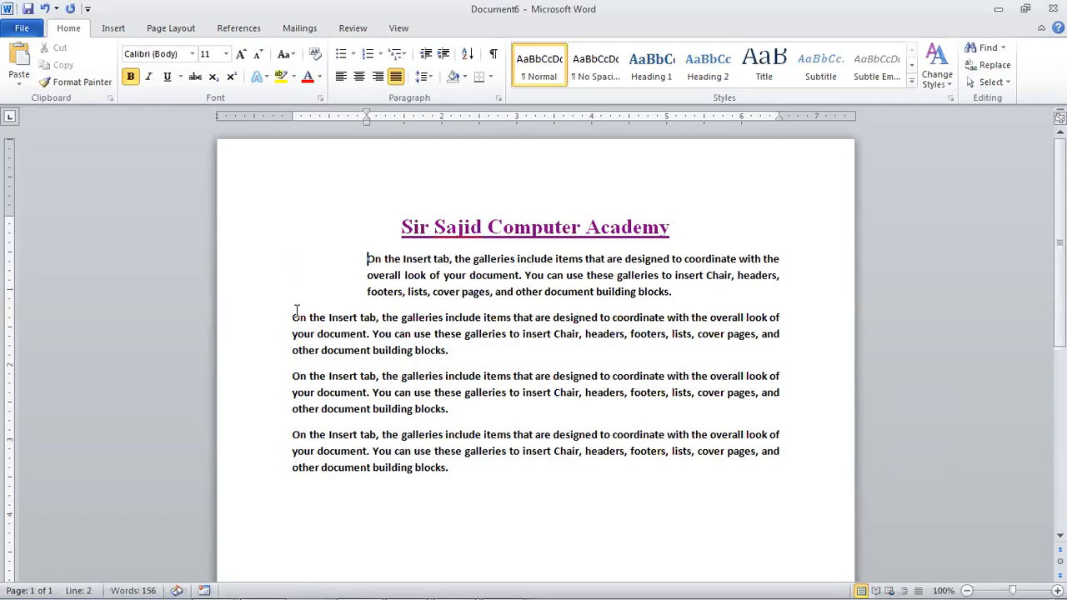
Indent the third body paragraph by two levels, to the 1-inch mark.
key(Down)
key(Down)
key(Down)
key(Down)
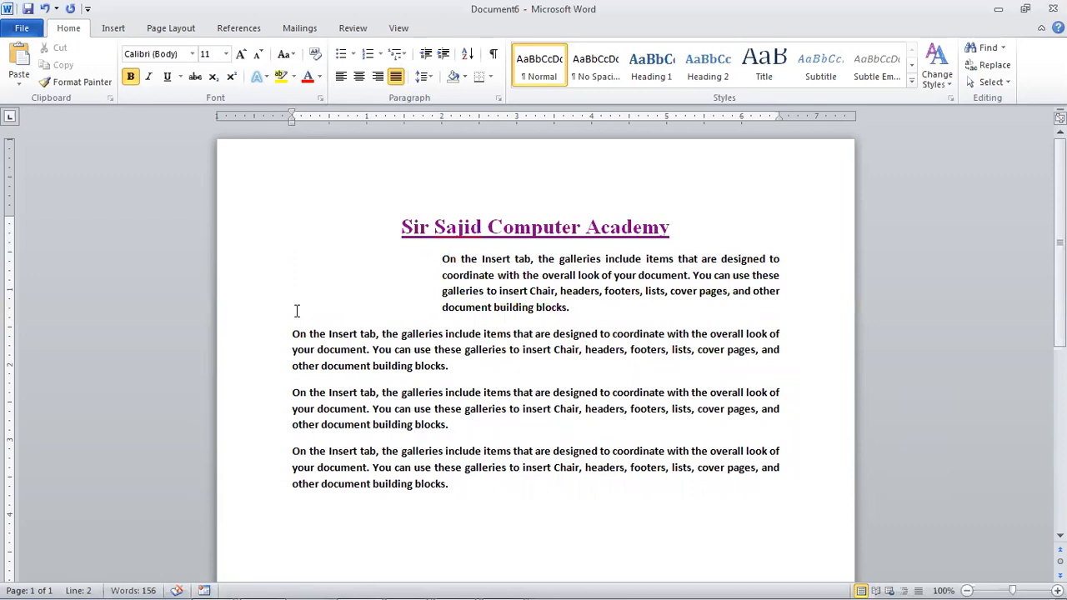
key(ctrl+m)
key(ctrl+m)
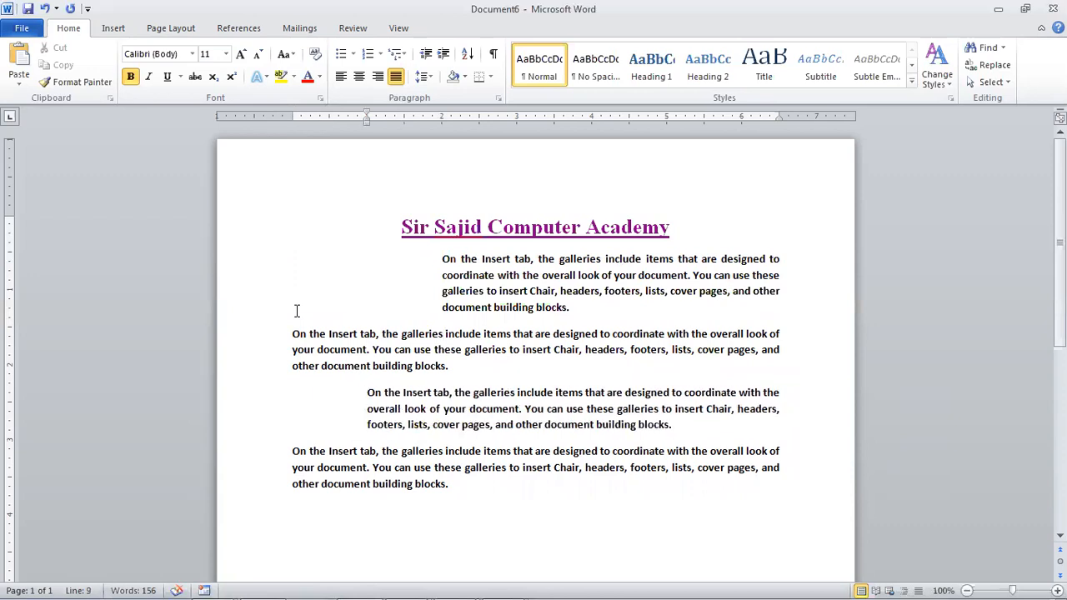
Indent the fourth body paragraph by six levels, to the 3-inch mark.
key(Down)
key(ctrl+m)
key(ctrl+m)
key(ctrl+m)
key(ctrl+m)
key(ctrl+m)
key(ctrl+m)
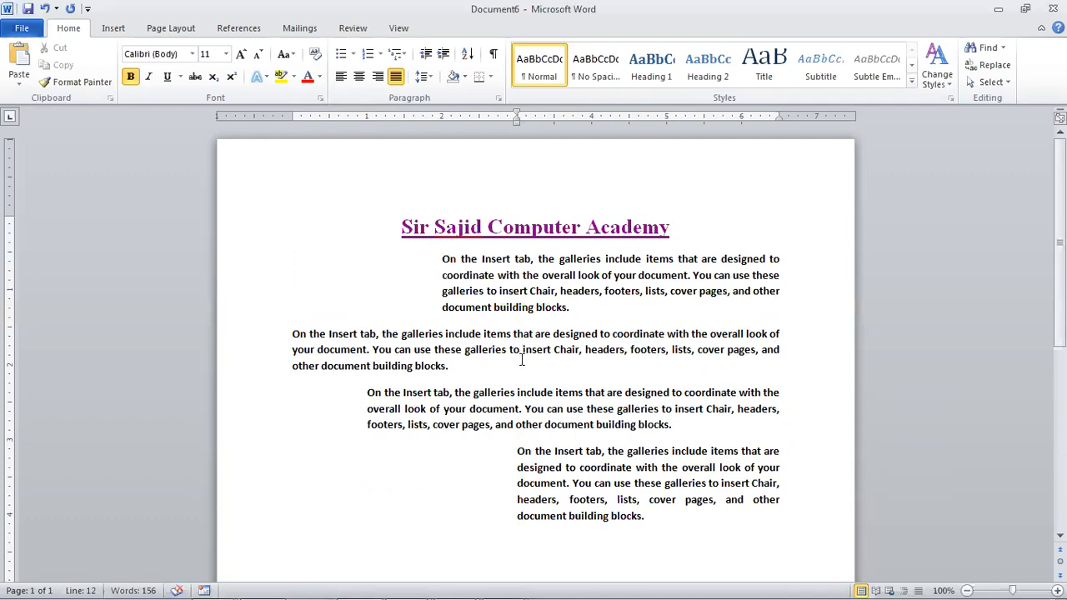
Reset the paragraph formatting of the fourth, first and third body paragraphs, clearing their indents and justified alignment.
mouse_move(475, 581)
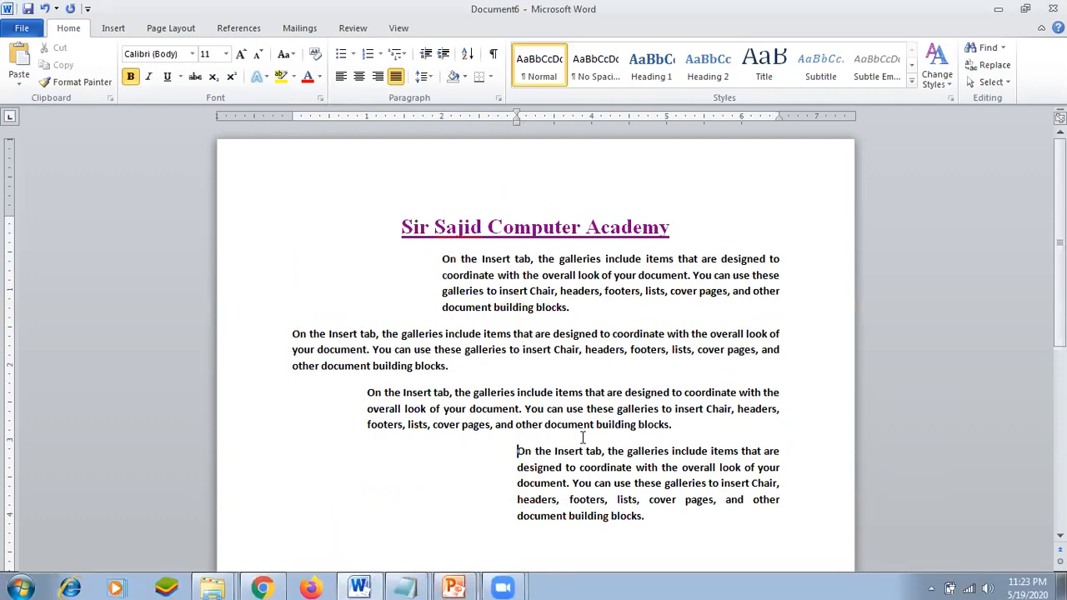
click(624, 470)
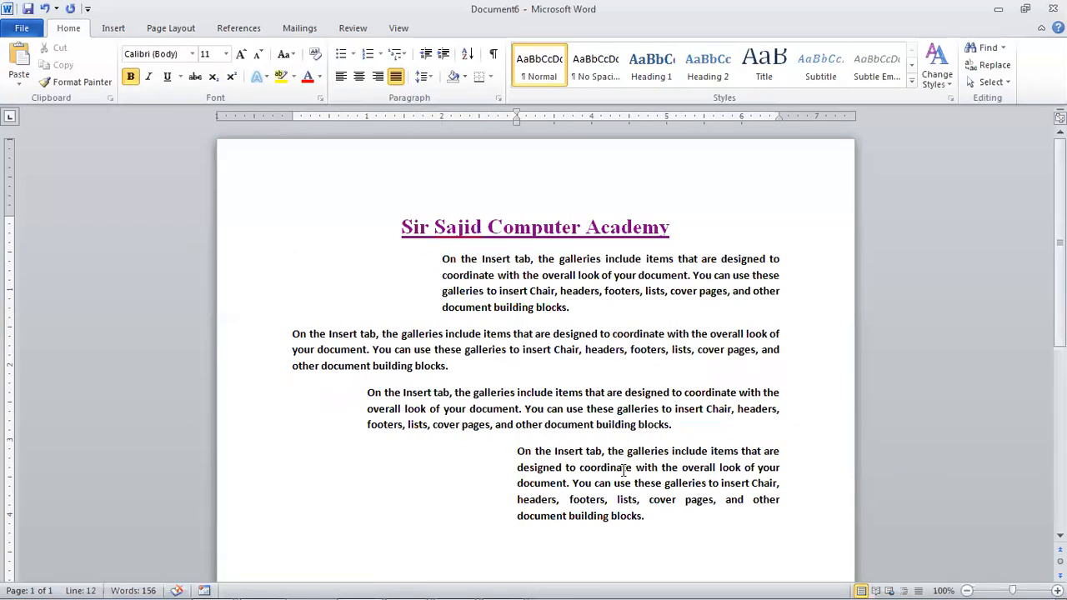
key(ctrl+q)
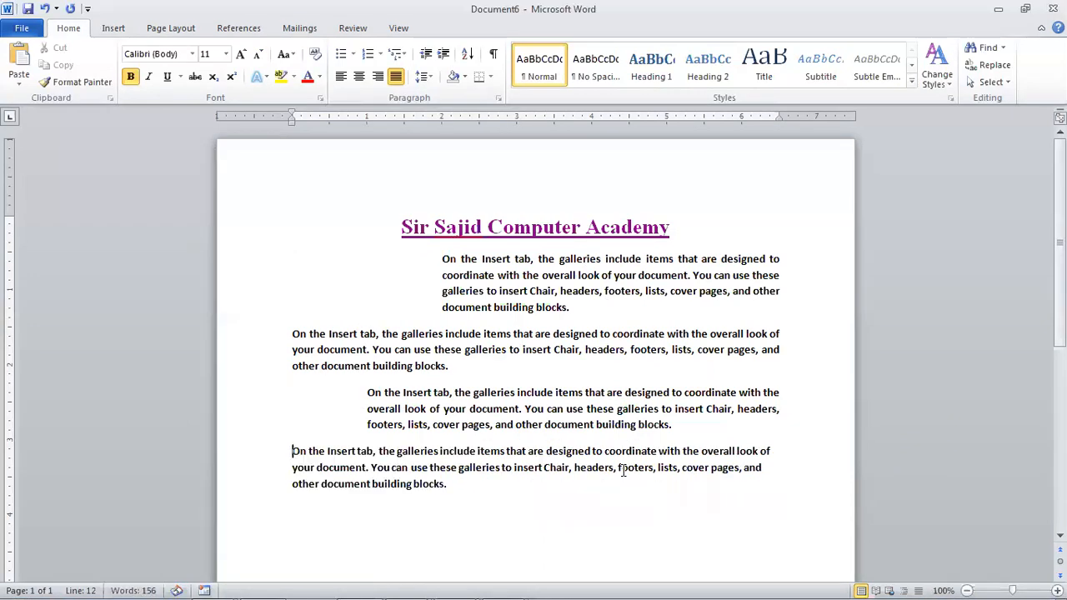
click(445, 259)
key(ctrl+q)
click(351, 383)
key(ctrl+q)
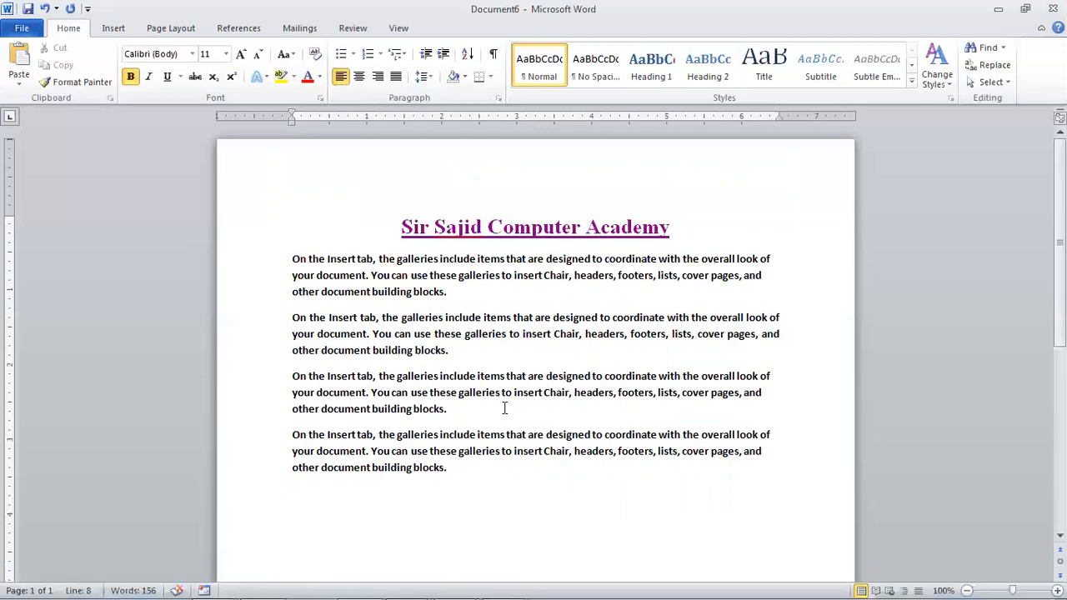
Demonstrate the new document command and bring up the Open and Save As dialogs, cancelling each.
key(ctrl+n)
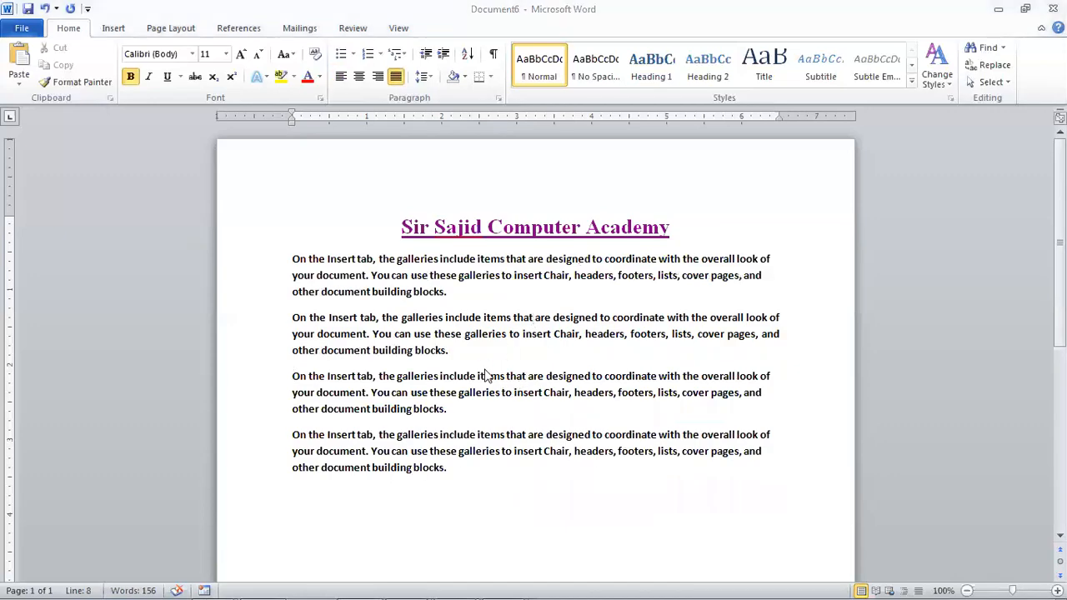
key(ctrl+o)
key(Escape)
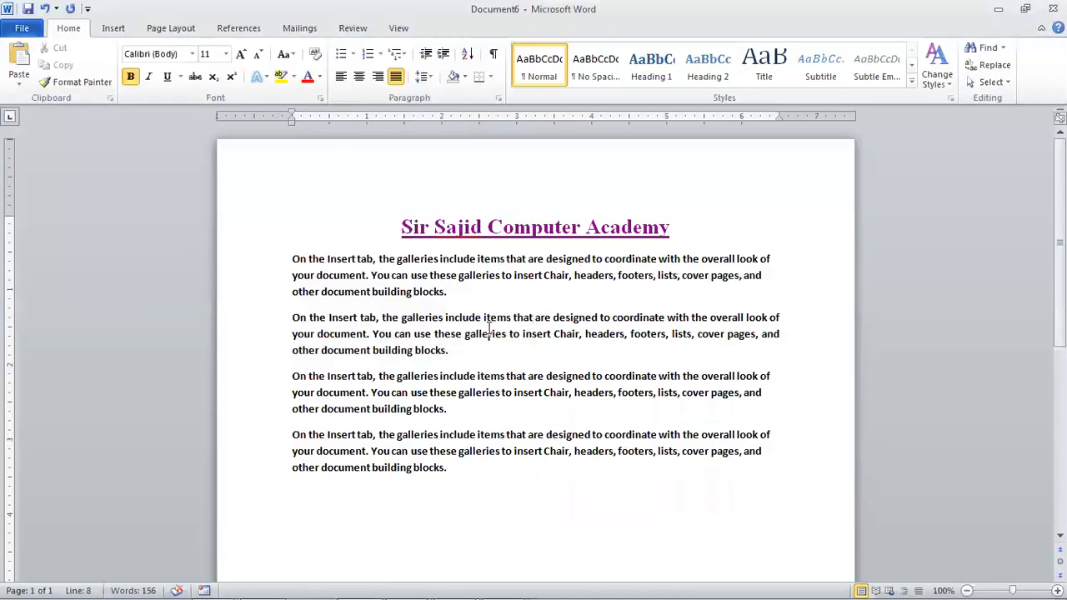
key(F12)
key(Escape)
Indent the first body paragraph four times from its start, bringing its first line to the 2-inch mark.
key(Up)
key(Up)
key(Home)
key(Up)
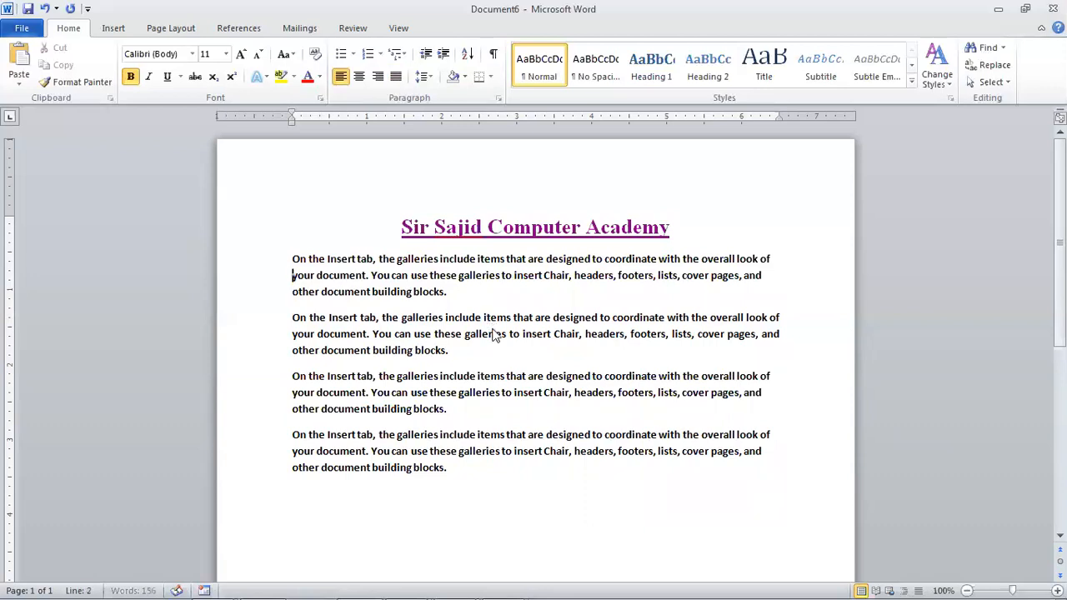
key(Up)
key(Tab)
key(Tab)
key(Tab)
key(Tab)
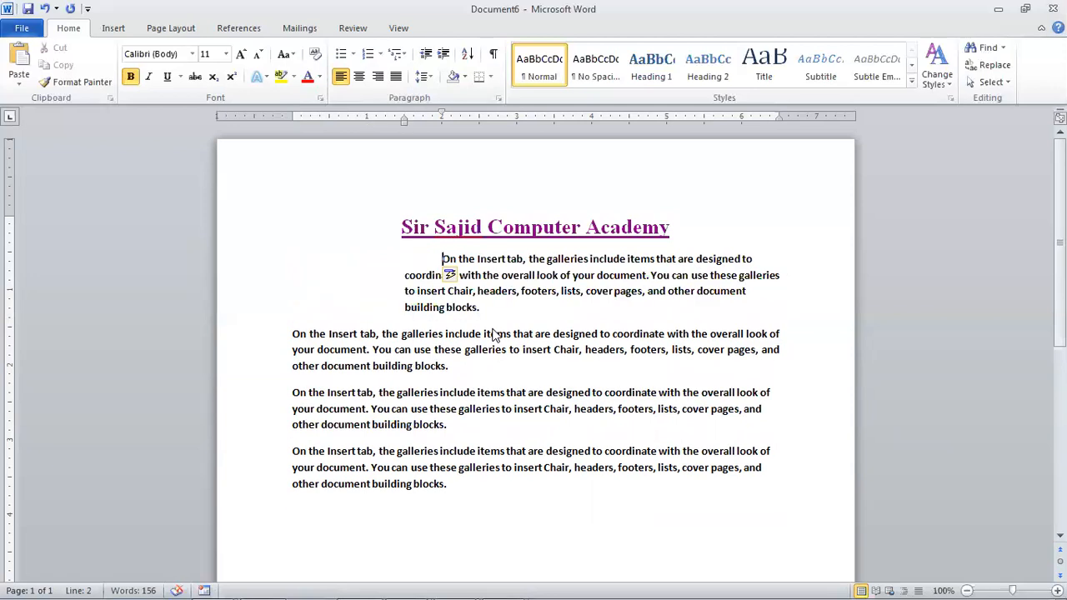
Undo the four indent changes of the first body paragraph and redo them.
key(ctrl+z)
key(ctrl+z)
key(ctrl+z)
key(ctrl+z)
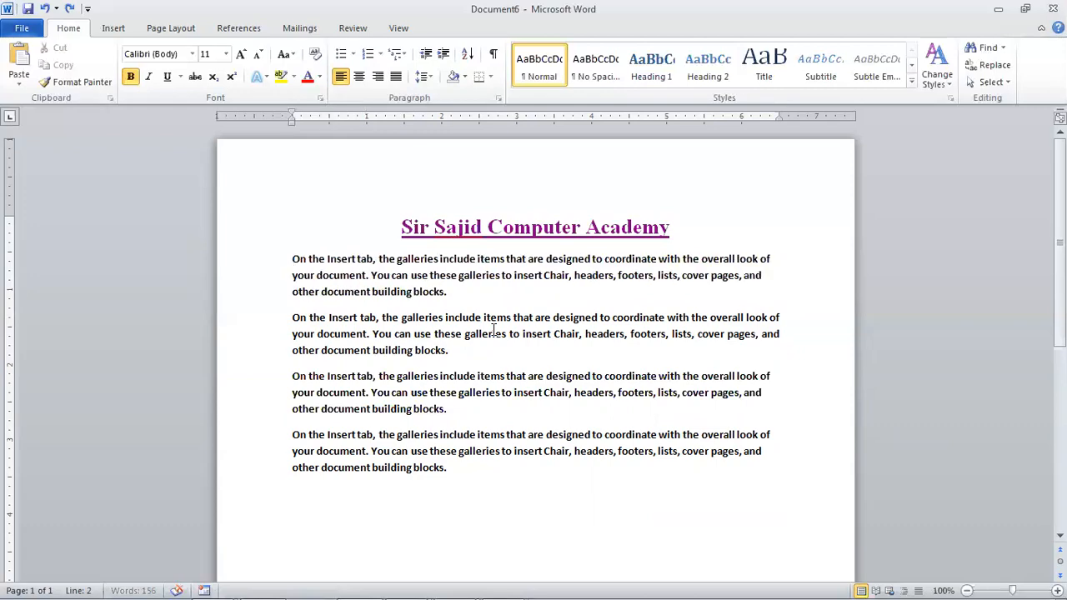
key(ctrl+y)
key(ctrl+y)
key(ctrl+y)
key(ctrl+y)
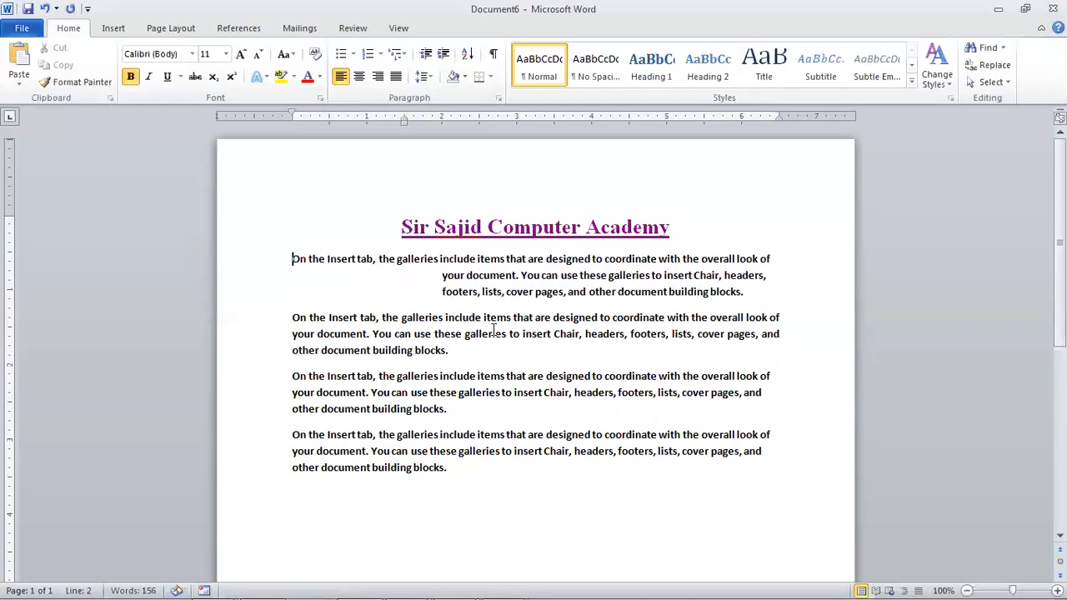
Undo the remaining hanging indent changes of the first body paragraph.
key(ctrl+z)
key(ctrl+z)
key(ctrl+z)
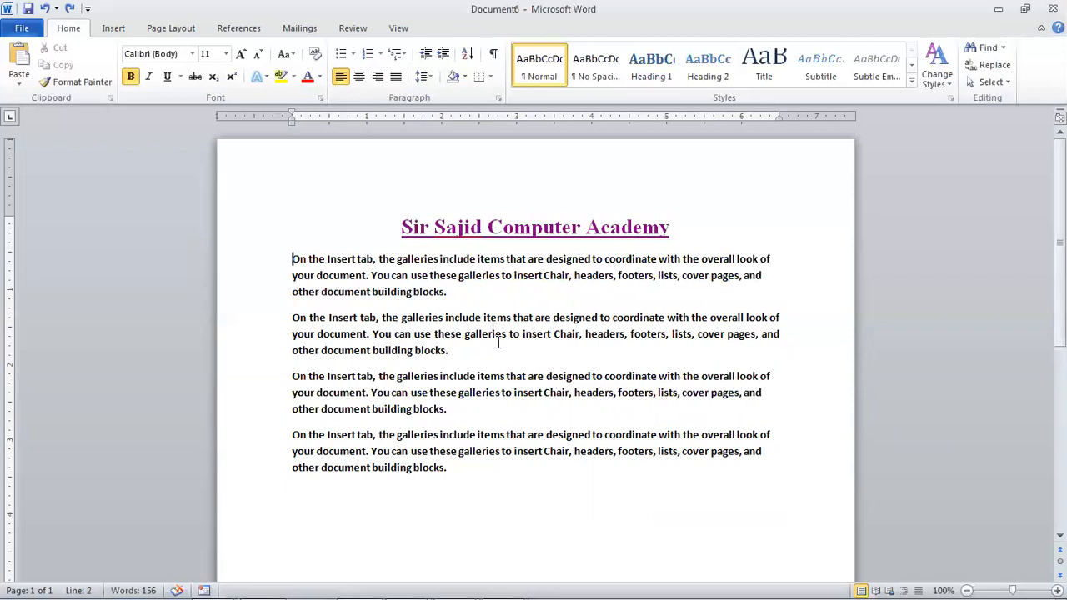
mouse_move(448, 581)
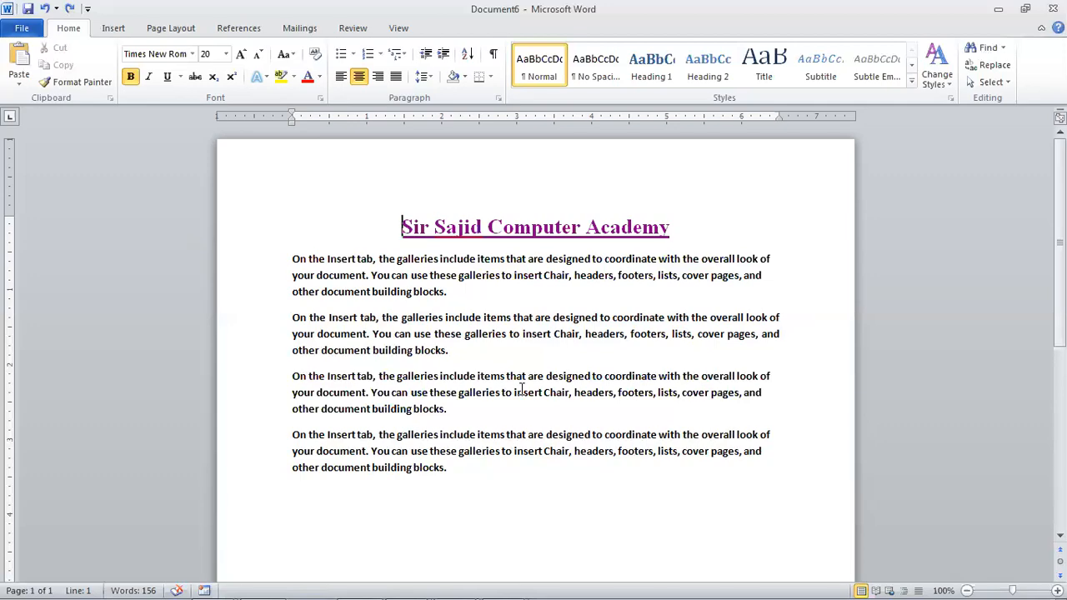
Copy the title line and delete it from the start of the document.
key(shift+Down)
key(ctrl+c)
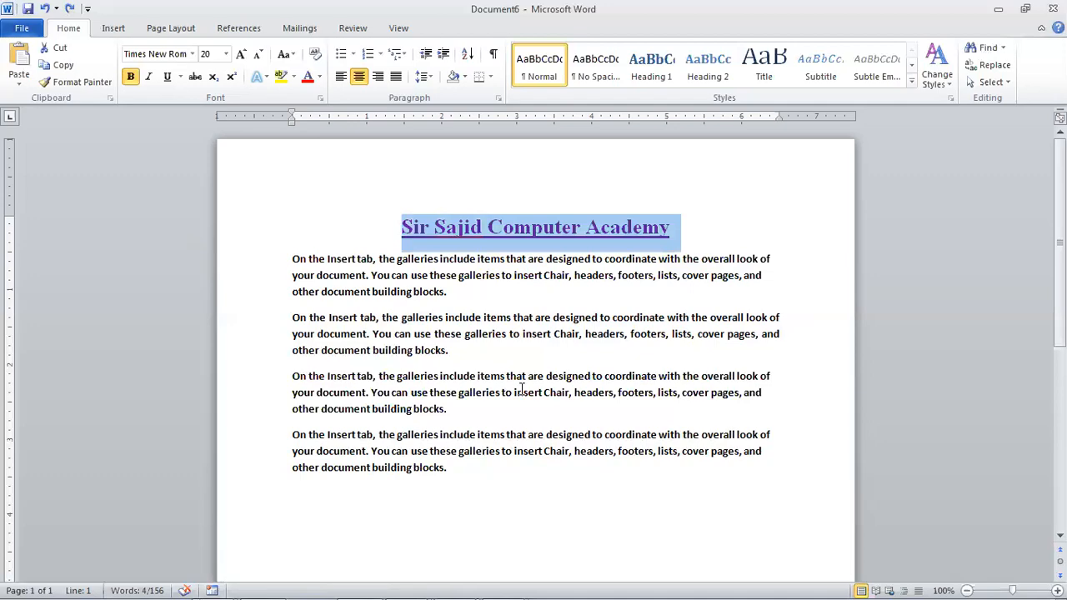
key(Delete)
Paste the title on a new line between the second and third body paragraphs and remove the extra blank line below it.
key(Down)
key(Down)
key(Down)
key(Down)
key(Down)
key(Down)
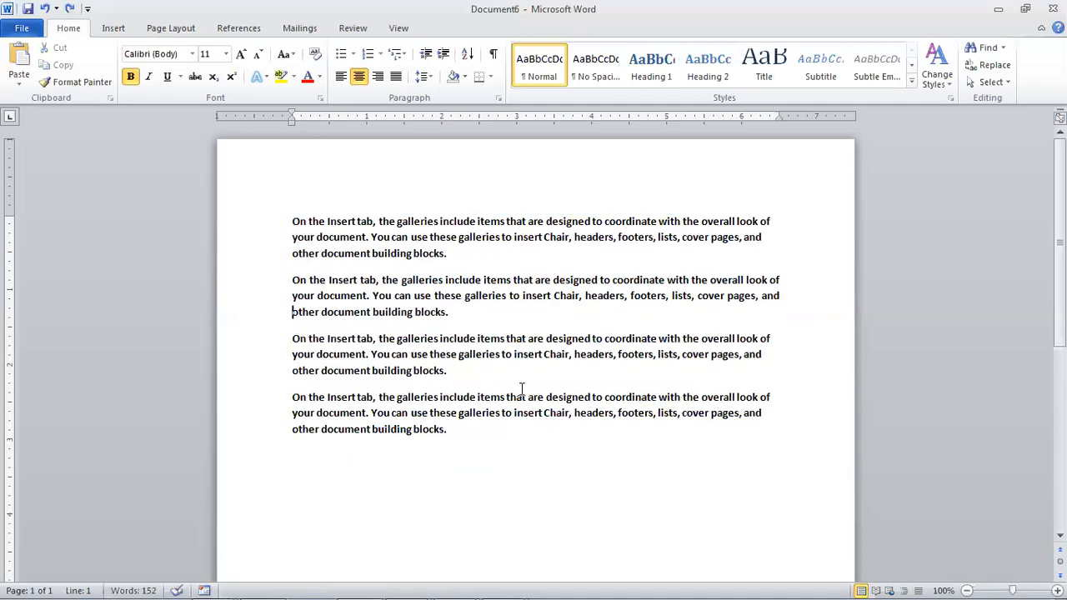
key(Return)
key(ctrl+v)
key(Up)
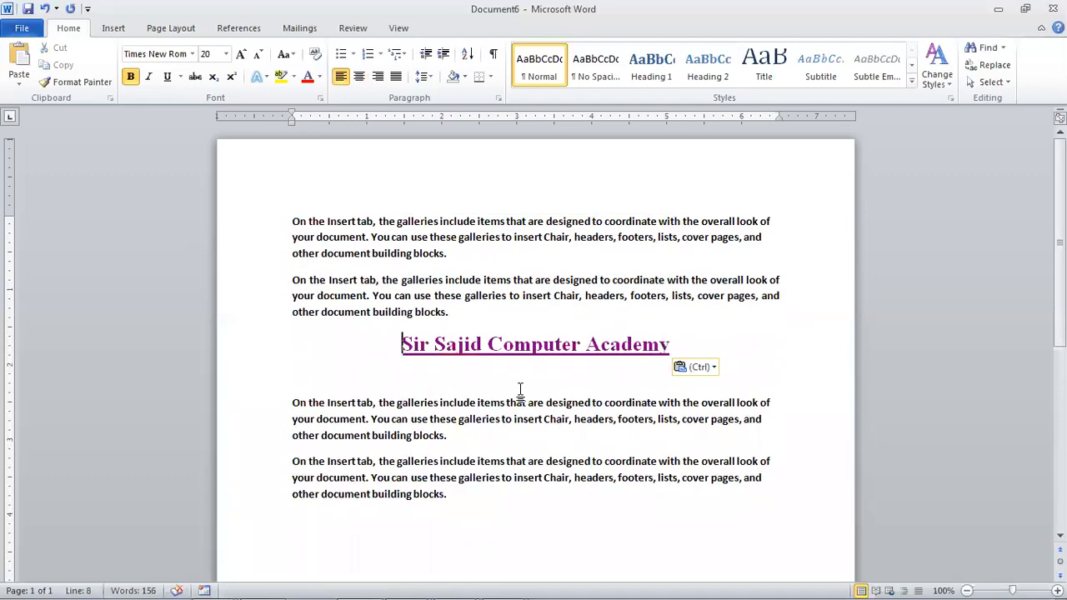
key(End)
key(Delete)
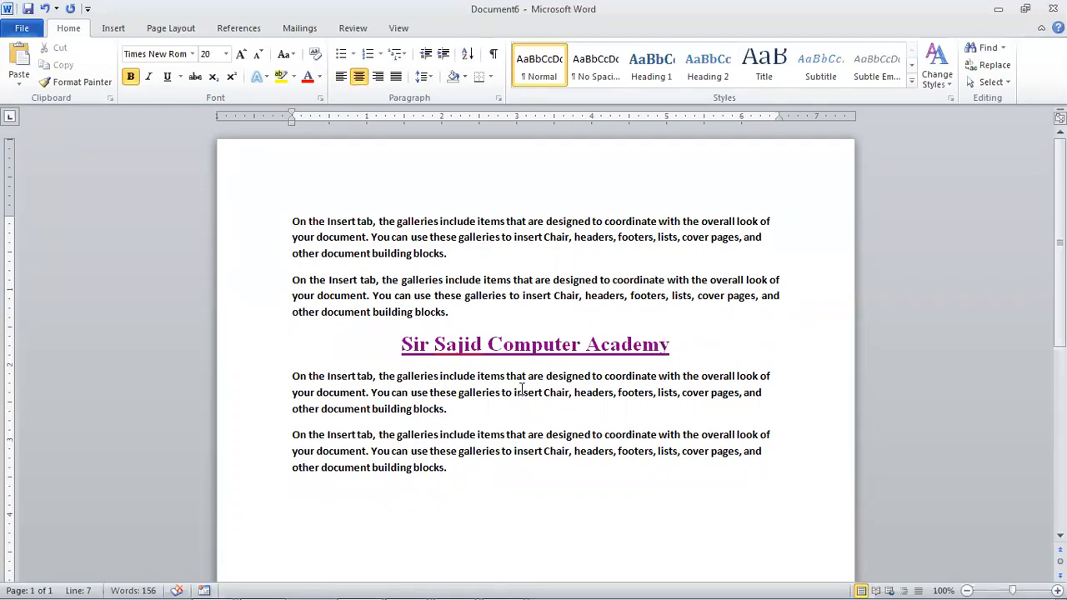
Undo the title move, the paragraph resets and most of the earlier paragraph indents.
key(ctrl+z)
key(ctrl+z)
key(ctrl+z)
key(ctrl+z)
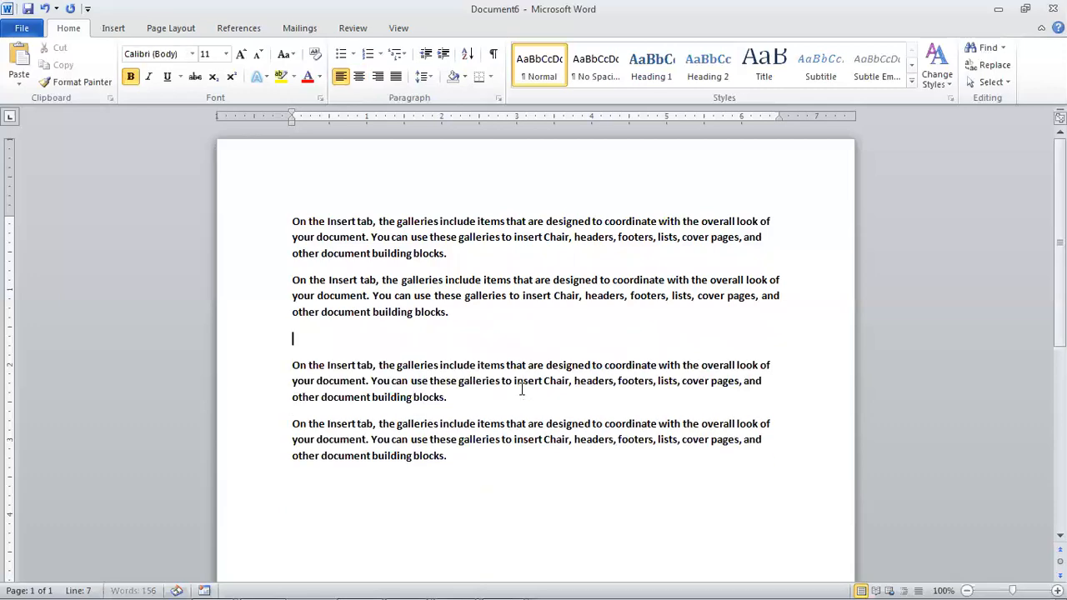
key(ctrl+z)
key(ctrl+z)
key(ctrl+z)
key(ctrl+z)
key(ctrl+z)
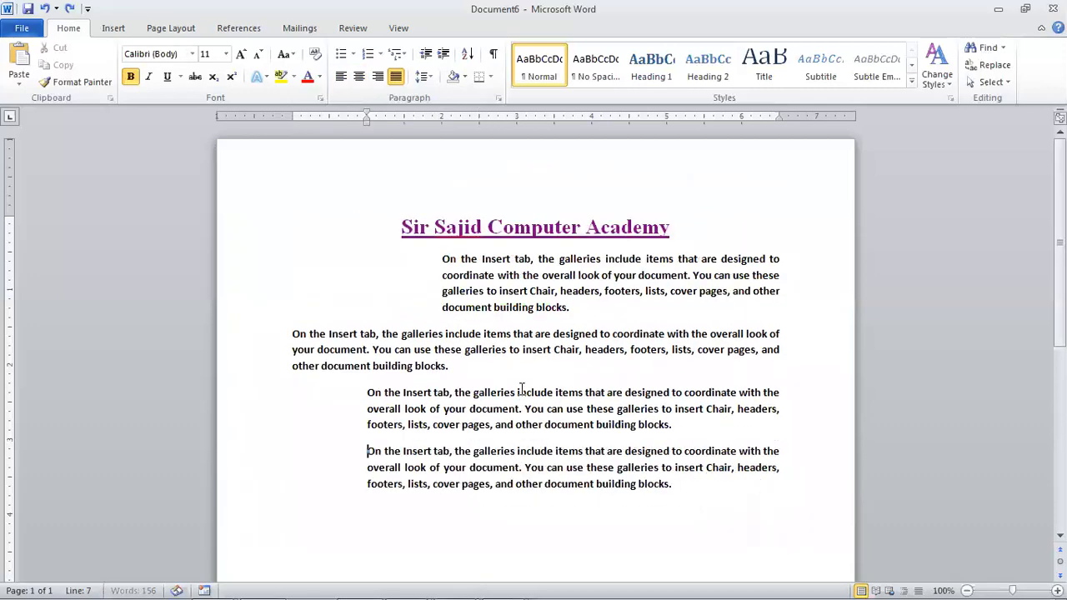
key(ctrl+z)
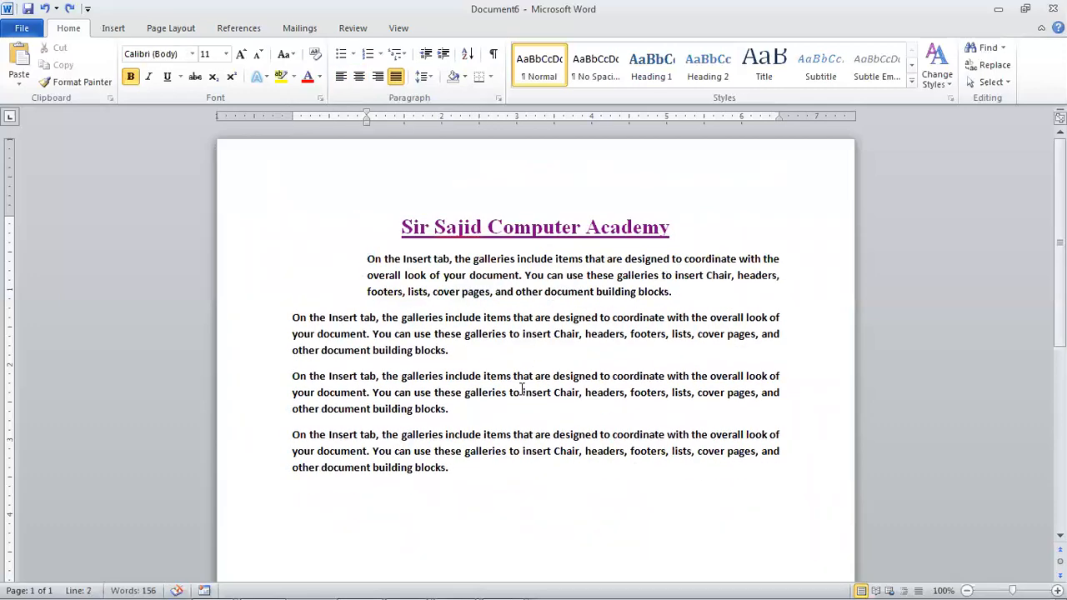
Redo the undone paragraph indents, paragraph resets and title removal.
key(ctrl+y)
key(ctrl+y)
key(ctrl+y)
key(ctrl+y)
key(ctrl+y)
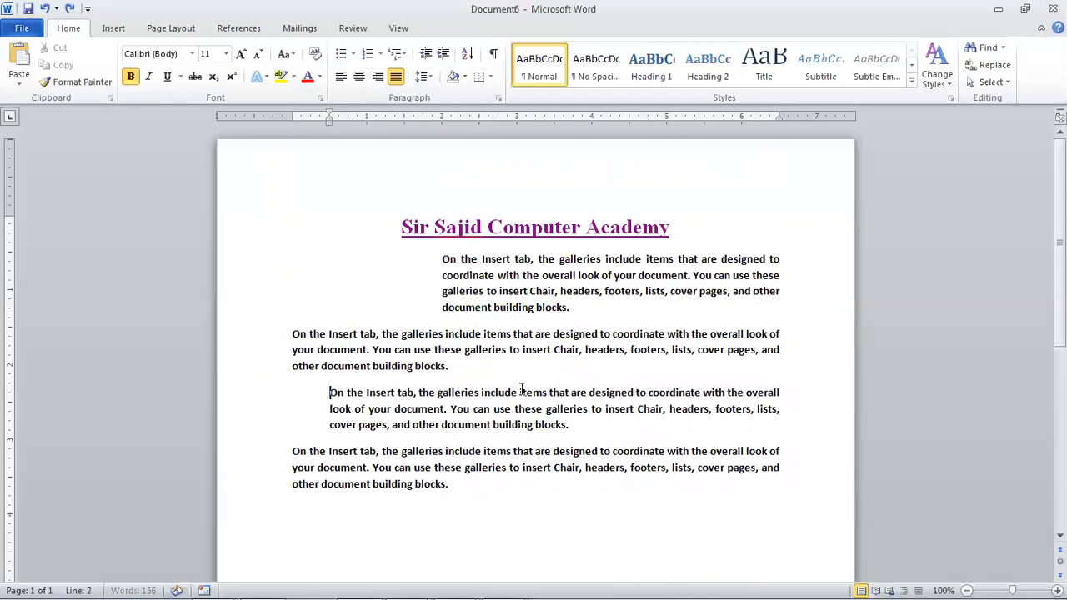
key(ctrl+z)
key(ctrl+z)
key(ctrl+z)
key(ctrl+z)
key(ctrl+z)
key(ctrl+z)
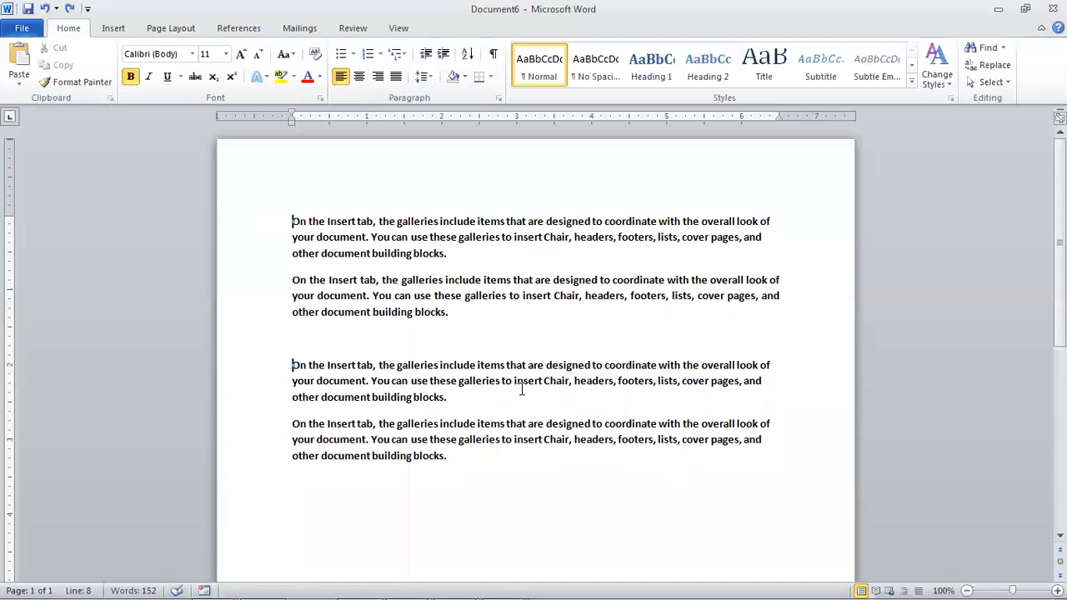
Undo the title removal and the paragraph resets again, back to the indented and justified body paragraphs.
key(ctrl+y)
key(ctrl+y)
key(ctrl+y)
key(ctrl+y)
key(ctrl+y)
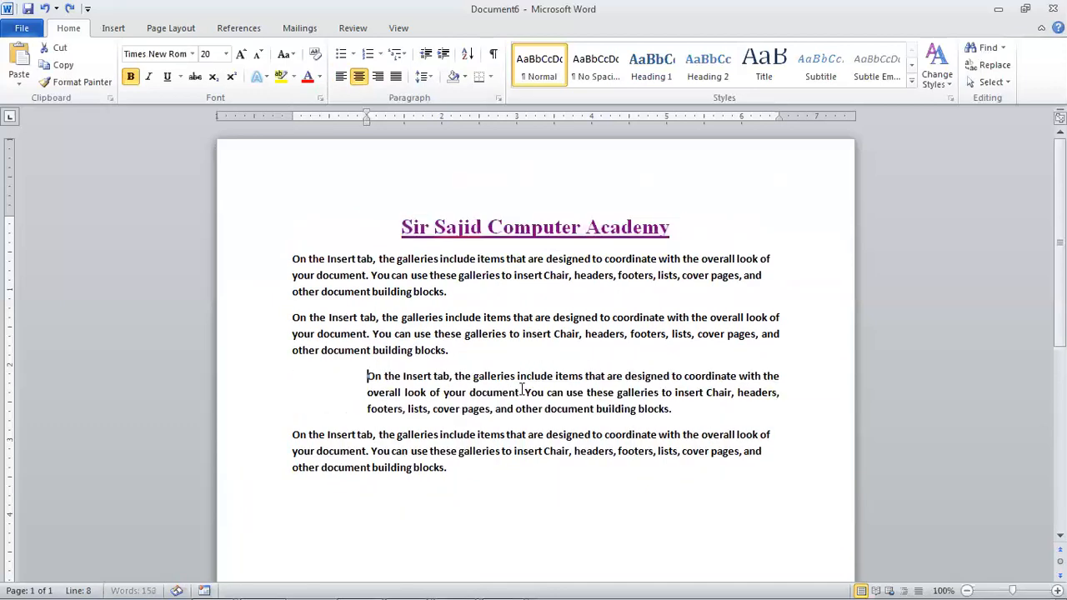
key(ctrl+z)
key(ctrl+z)
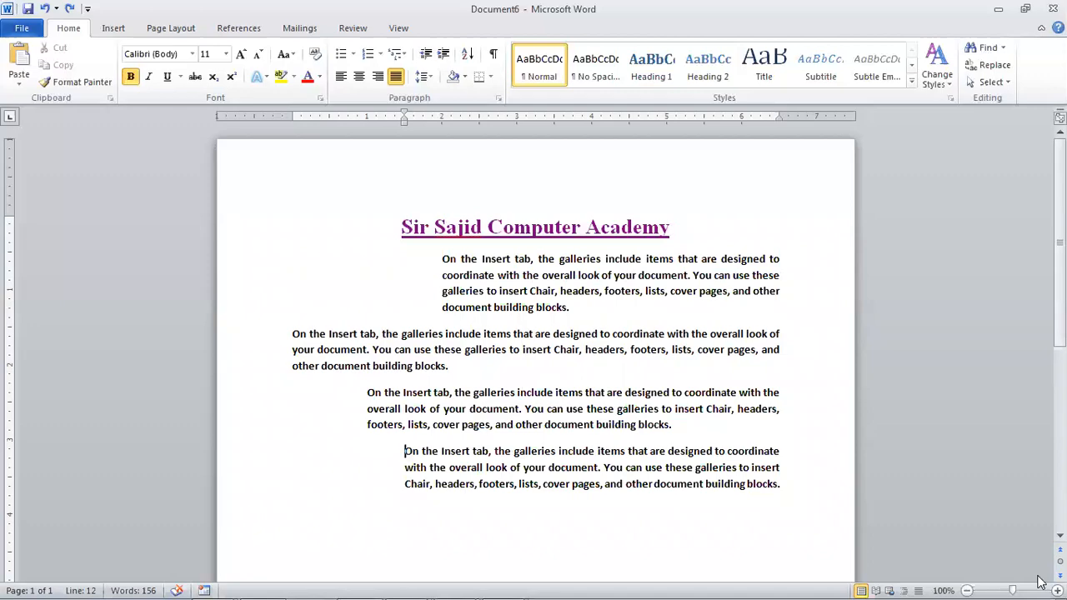
Remove the left indents from the fourth, third and first body paragraphs.
key(ctrl+shift+m)
key(ctrl+shift+m)
key(ctrl+shift+m)
key(ctrl+Up)
key(ctrl+shift+m)
key(ctrl+shift+m)
key(ctrl+Up)
key(ctrl+Up)
key(ctrl+shift+m)
key(ctrl+shift+m)
key(ctrl+shift+m)
key(ctrl+shift+m)
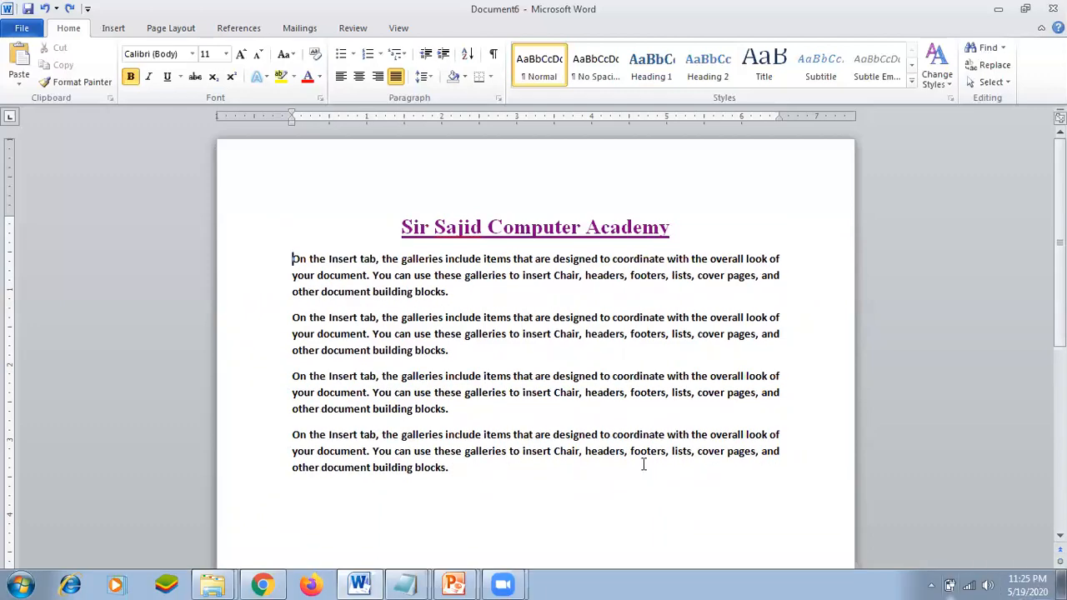
Switch to the Word Short Cut Keys notes in Notepad and examine the special shortcut keys F5, F7 and F12.
mouse_move(403, 583)
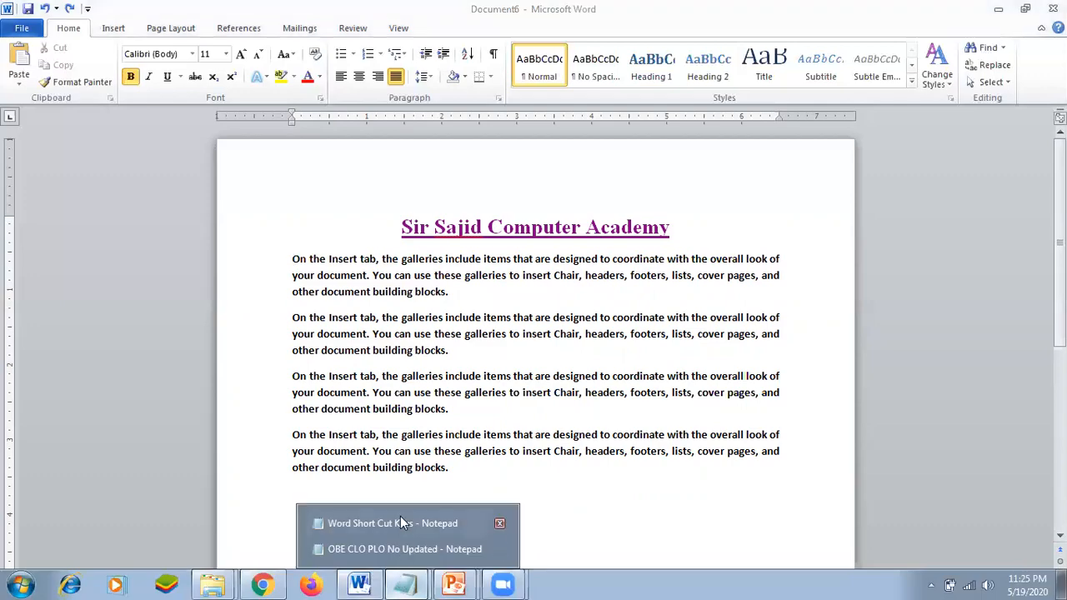
click(401, 516)
scroll(282, 358, down, 15)
scroll(283, 358, up, 6)
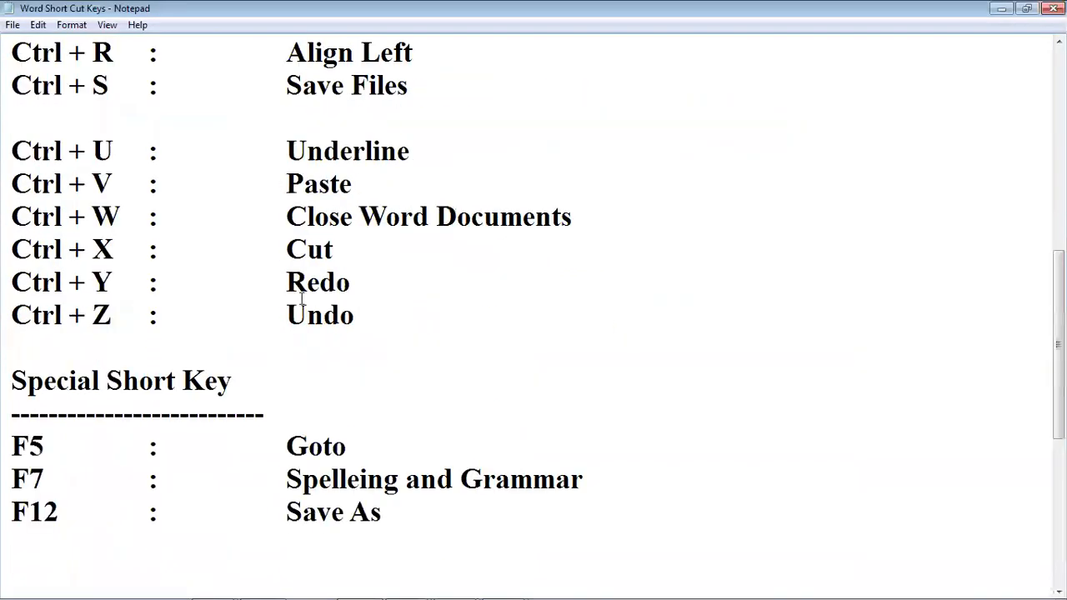
scroll(358, 467, up, 4)
scroll(358, 450, down, 9)
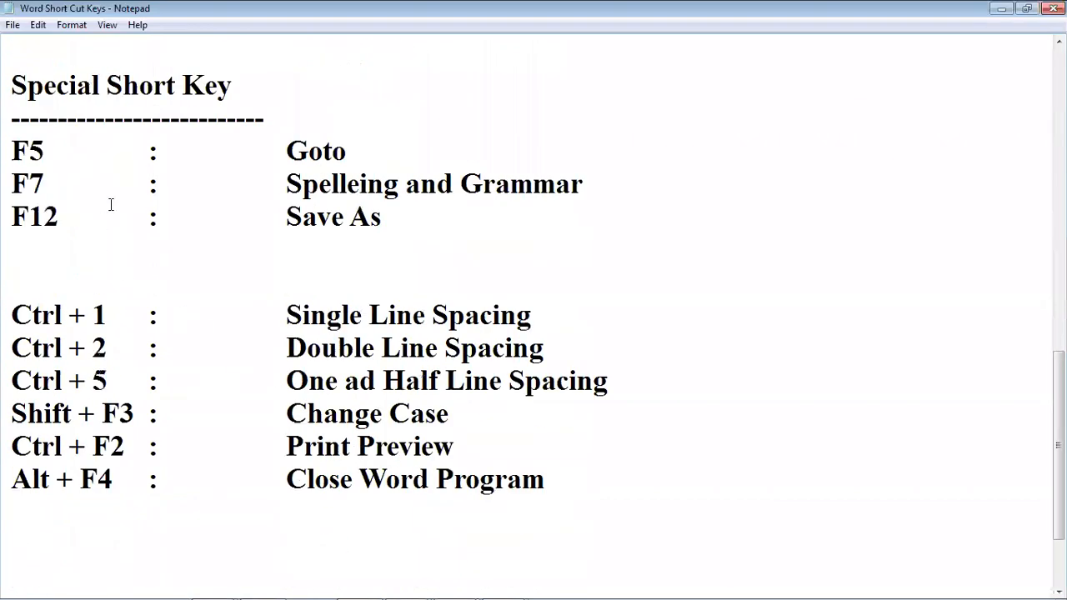
click(282, 154)
click(42, 184)
click(109, 244)
Switch back to Word, place the cursor in the title and bring up the Go To dialog, cancelling it.
click(358, 583)
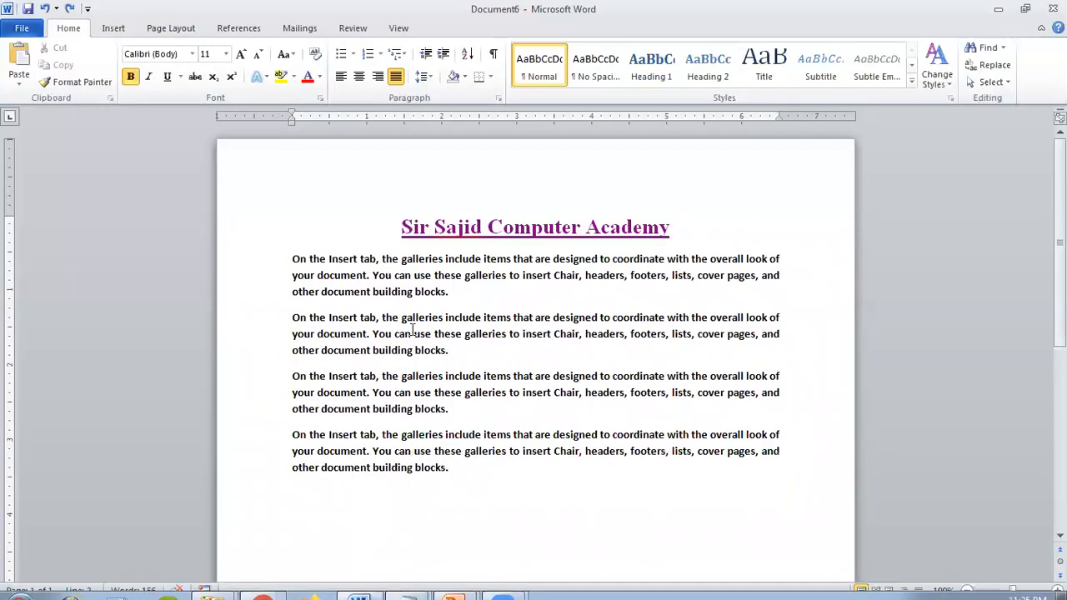
click(427, 229)
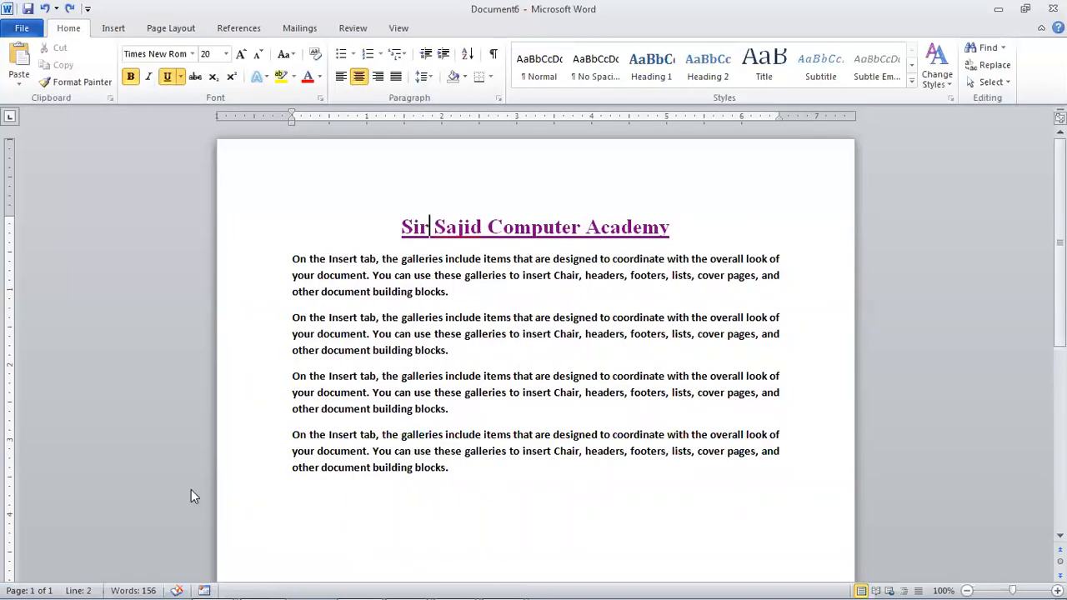
key(F5)
key(Escape)
Misspell the word Insert as Insort in the first line of the first body paragraph.
key(Down)
key(Home)
key(Right)
key(Right)
key(Right)
key(Right)
key(Right)
key(Right)
key(Right)
key(Right)
key(Right)
key(Right)
key(Right)
key(Left)
key(Delete)
text(o)
key(Down)
key(Up)
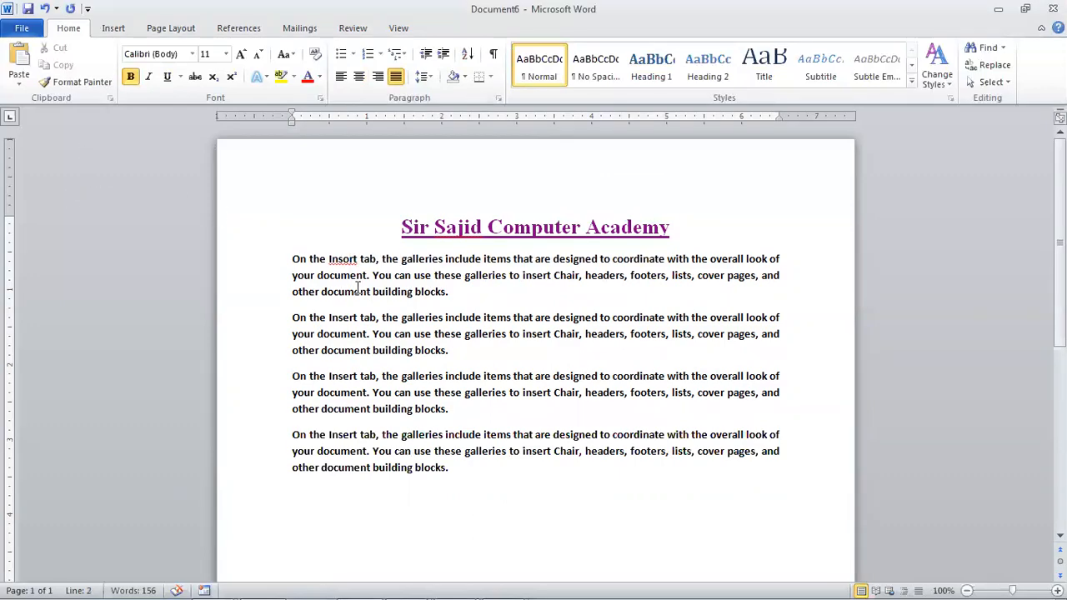
Run the spelling and grammar check and change Insort to the suggestion Insert, closing the check after that correction.
right_click(340, 257)
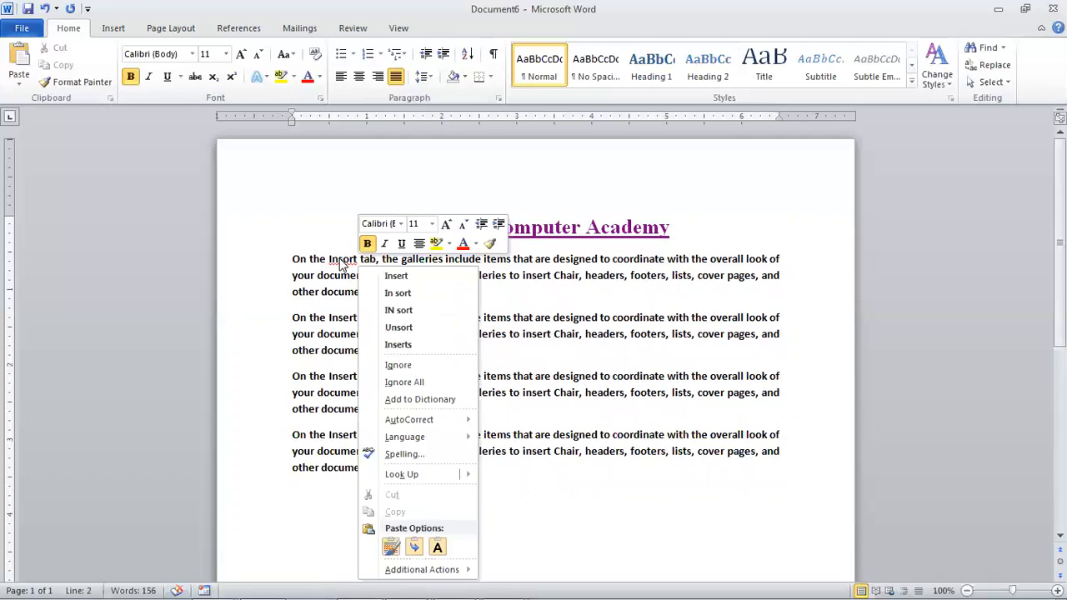
key(Escape)
key(F7)
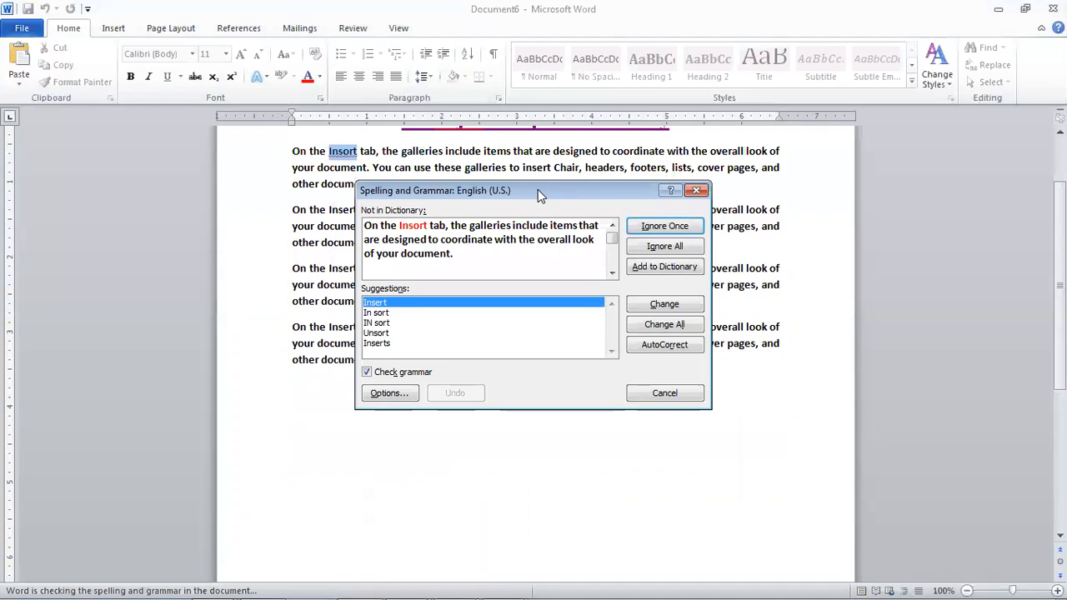
drag(476, 424, 490, 460)
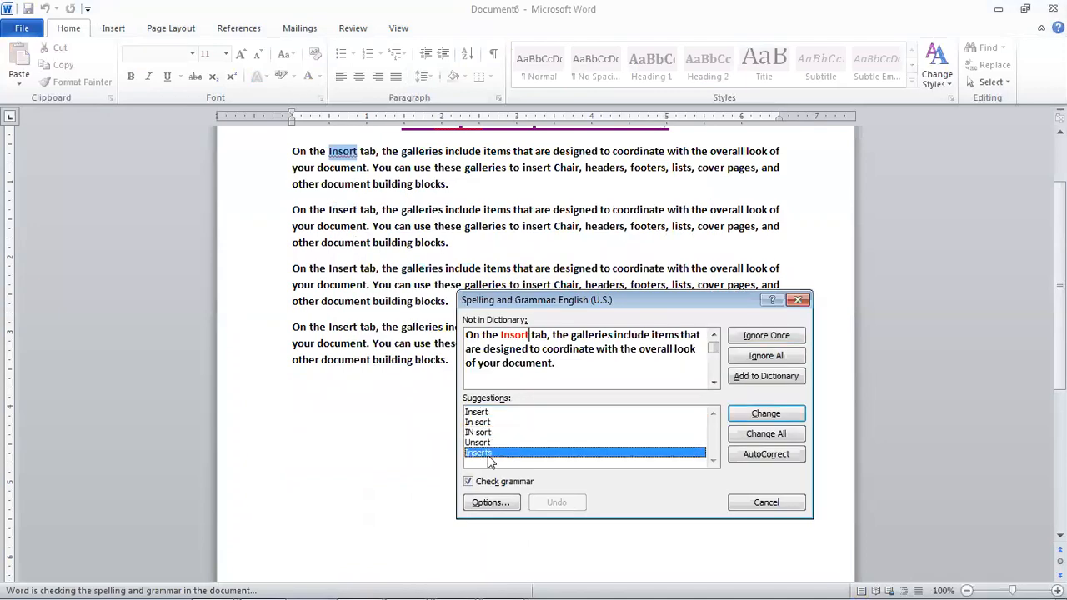
click(484, 432)
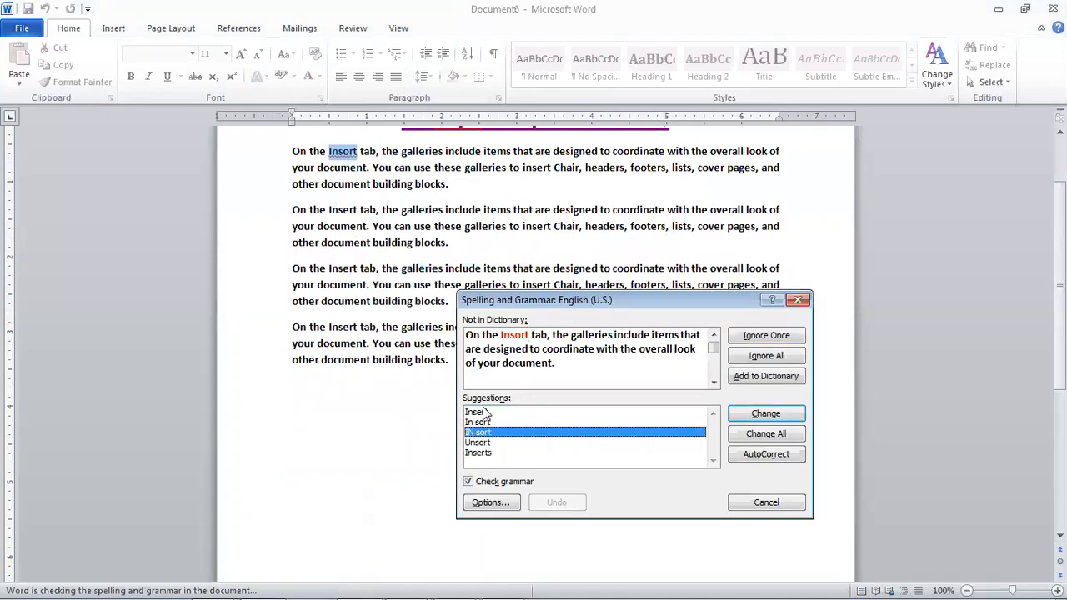
click(486, 412)
click(758, 413)
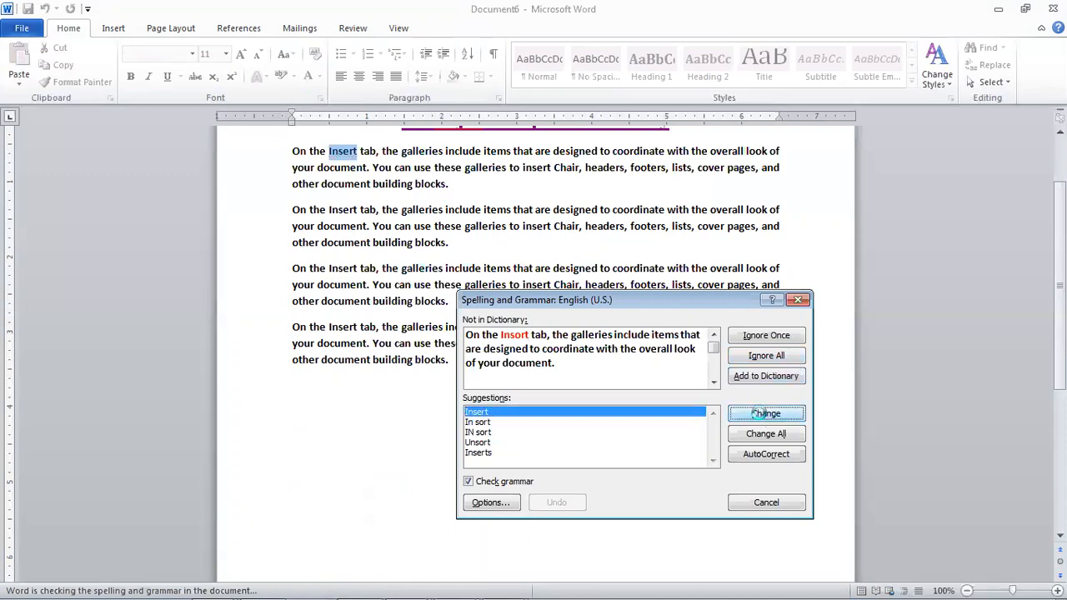
click(800, 300)
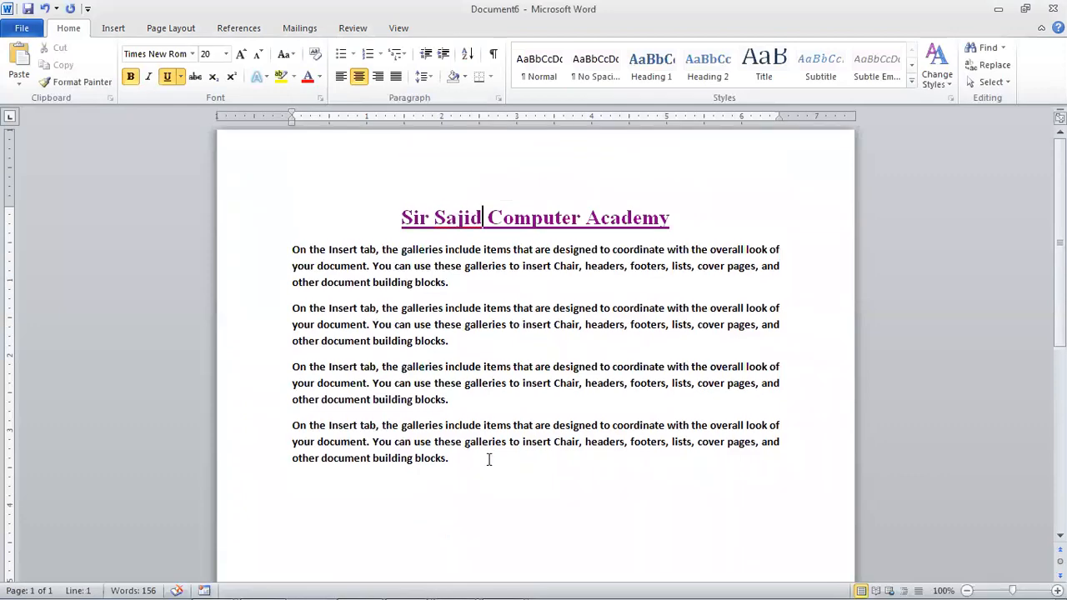
Save the document as a Word Document in the Documents library, using the academy teacher's first name as the file name.
click(410, 325)
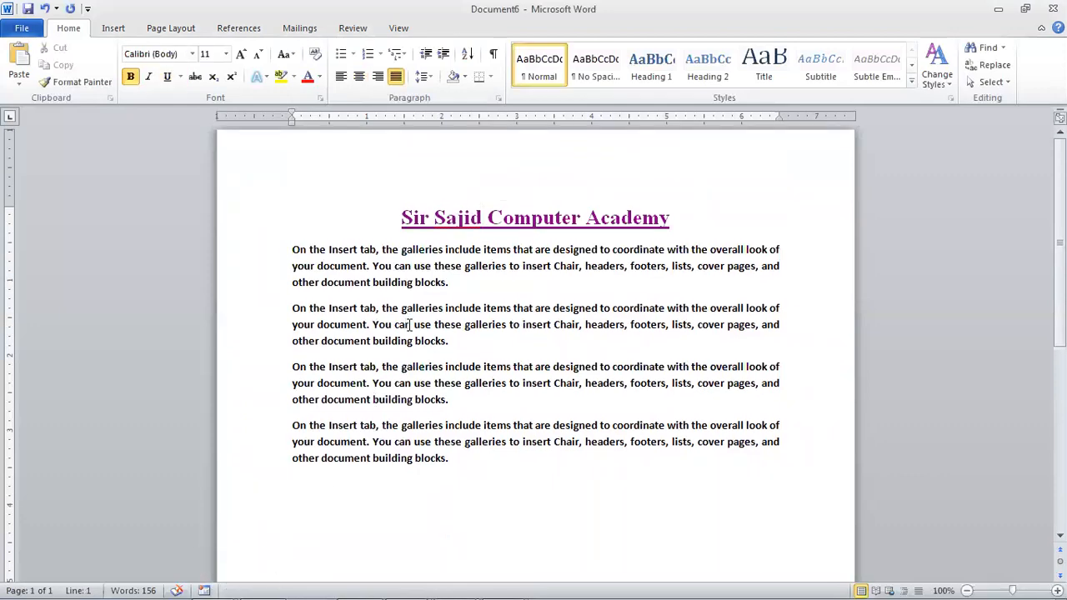
key(ctrl+s)
text(sajid)
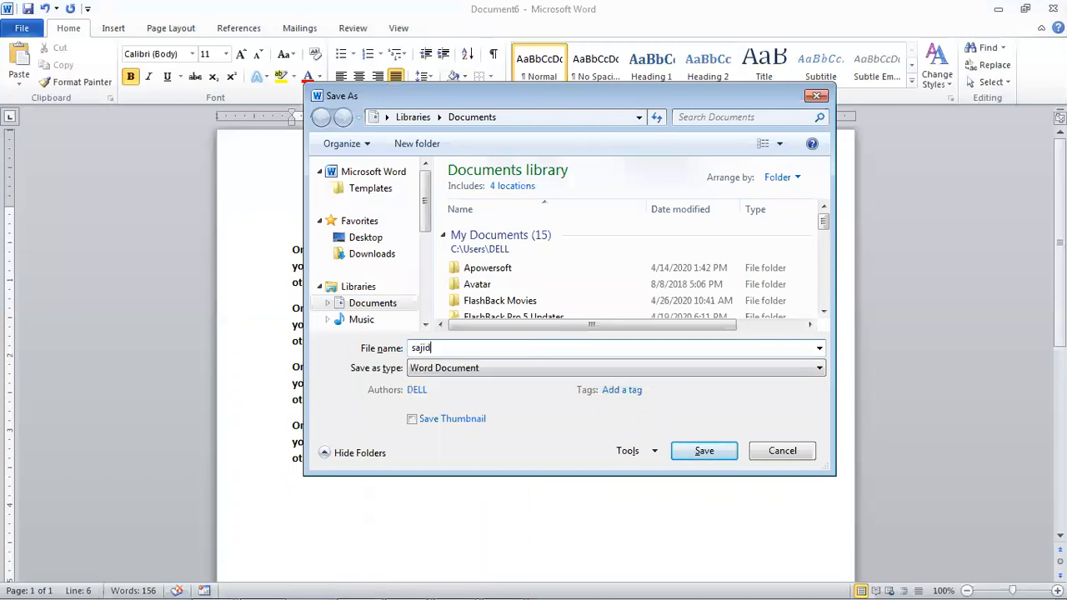
key(Return)
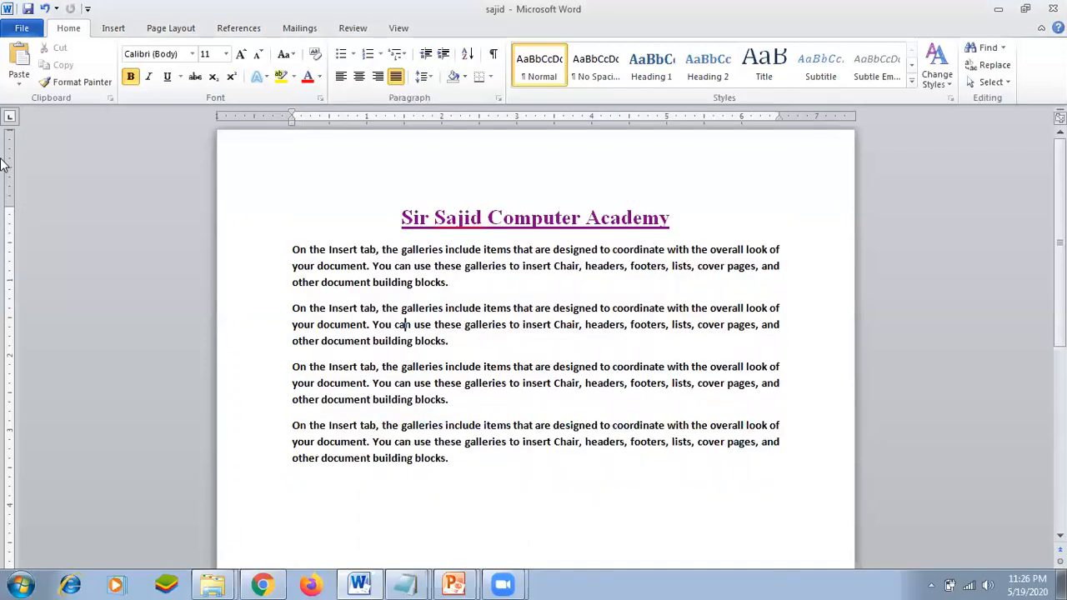
Bring up the document's file information and its print view, leaving each without changes.
click(22, 28)
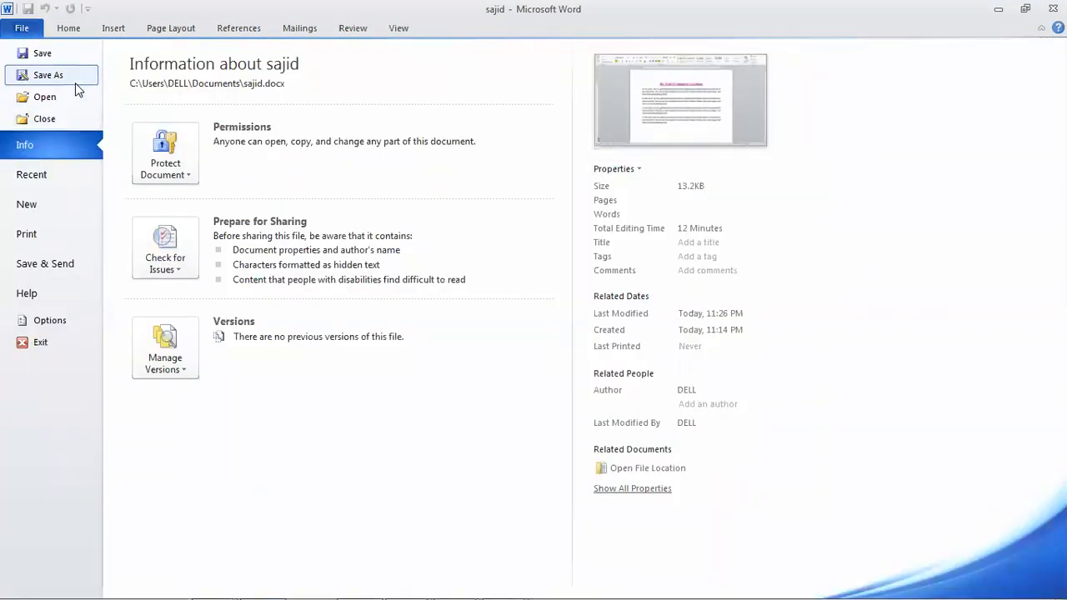
key(Escape)
click(612, 309)
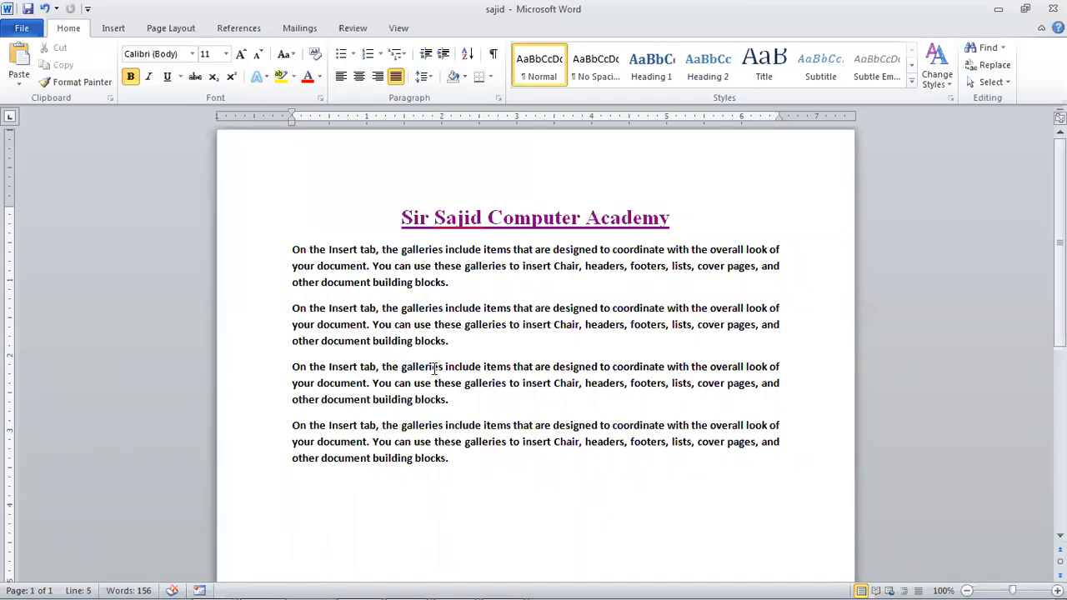
key(ctrl+p)
key(Escape)
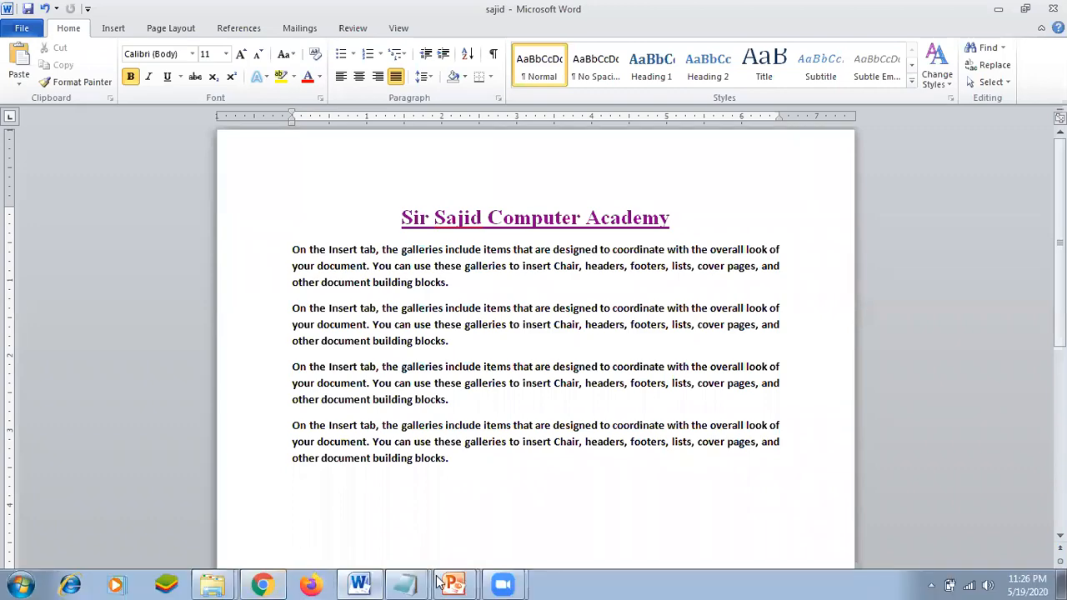
Check the line spacing shortcuts in the Notepad notes and apply one and a half line spacing to Word's first body paragraph.
mouse_move(406, 584)
click(407, 523)
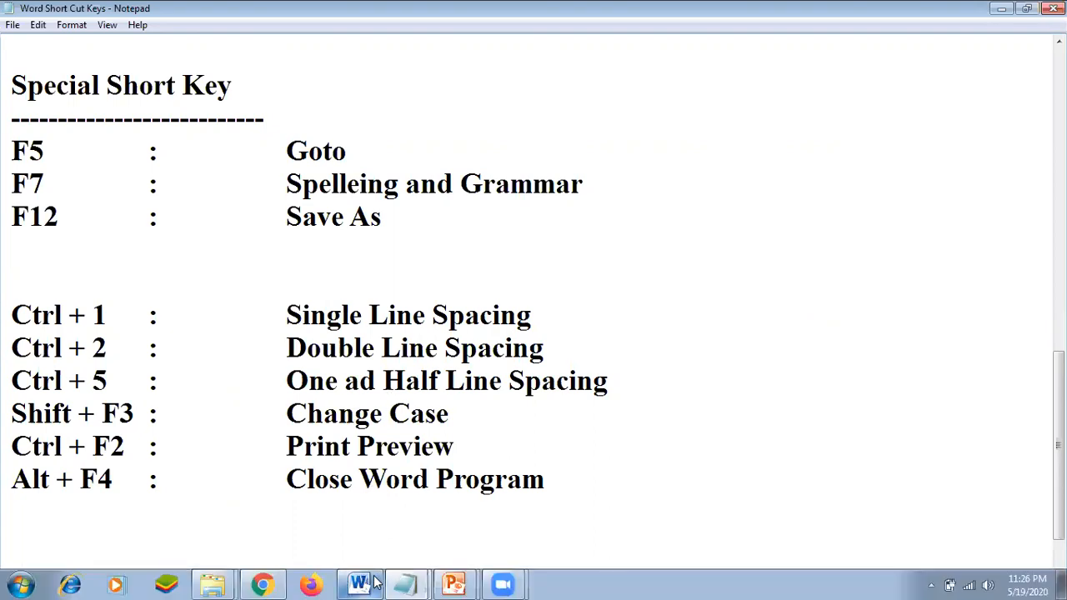
click(374, 583)
drag(254, 253, 248, 288)
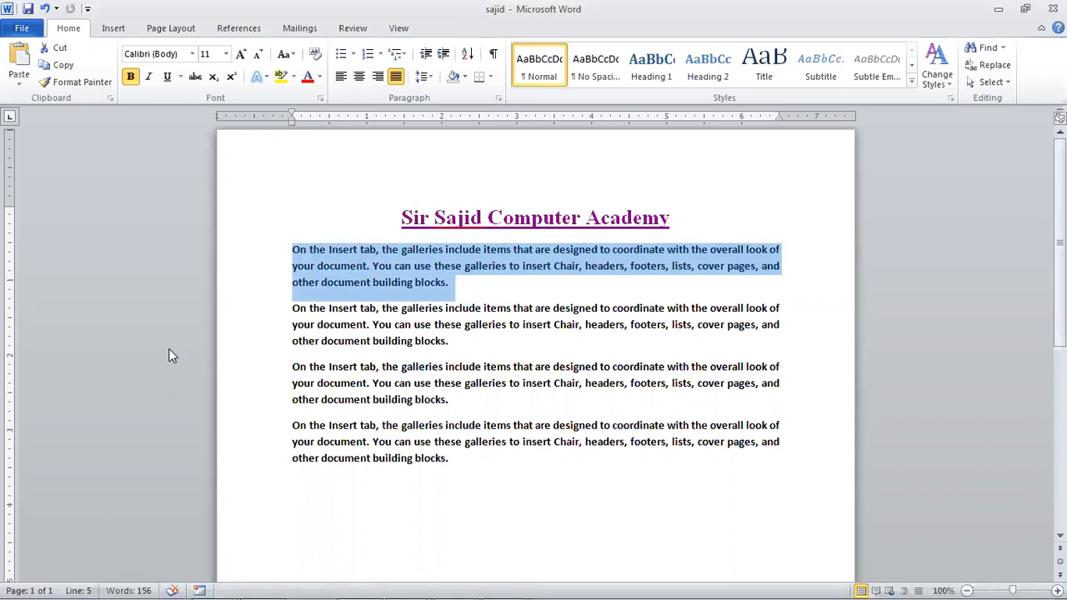
key(ctrl+5)
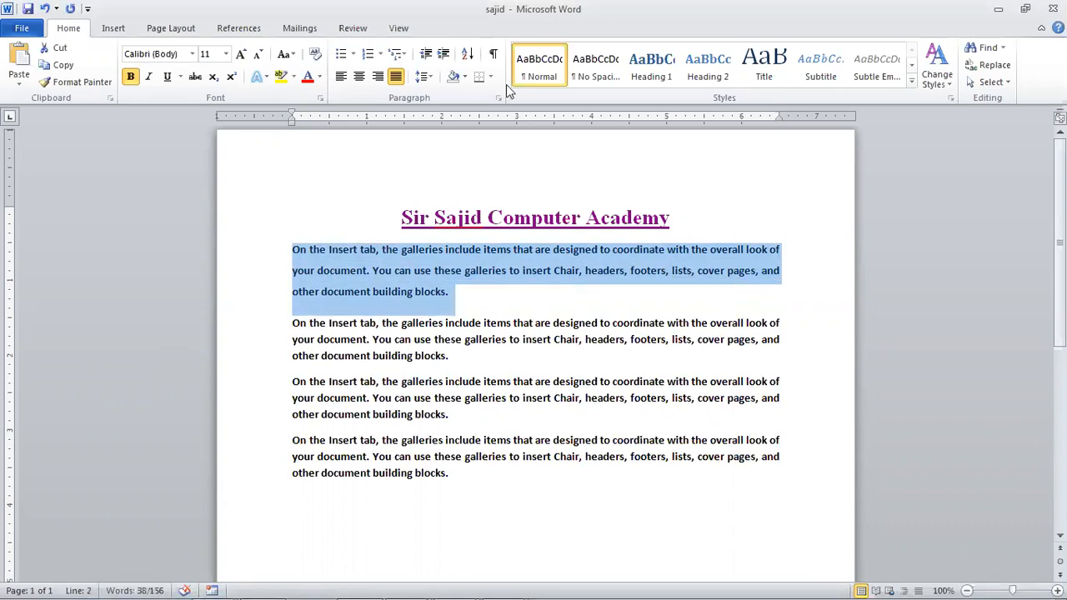
Switch the first body paragraph's line spacing to double, 1.5 and single, and then return it to 1.5.
click(424, 76)
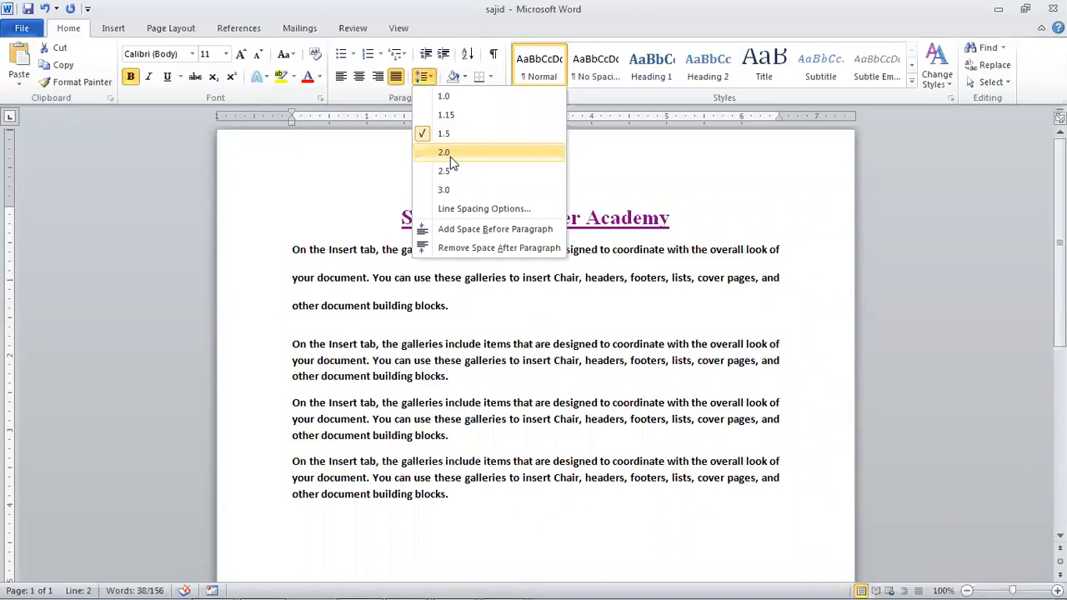
click(449, 156)
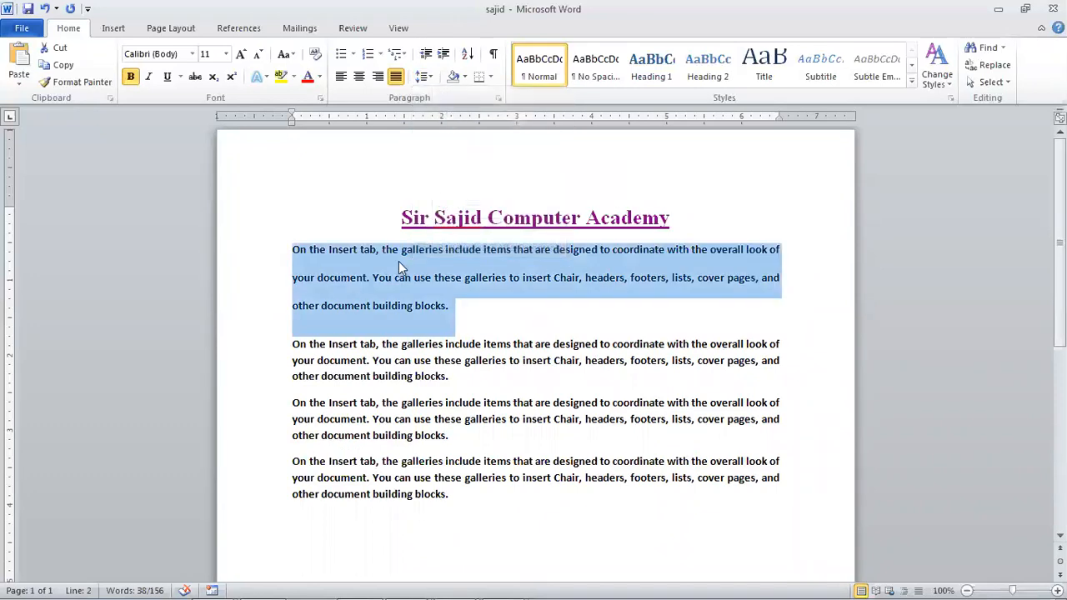
key(ctrl+5)
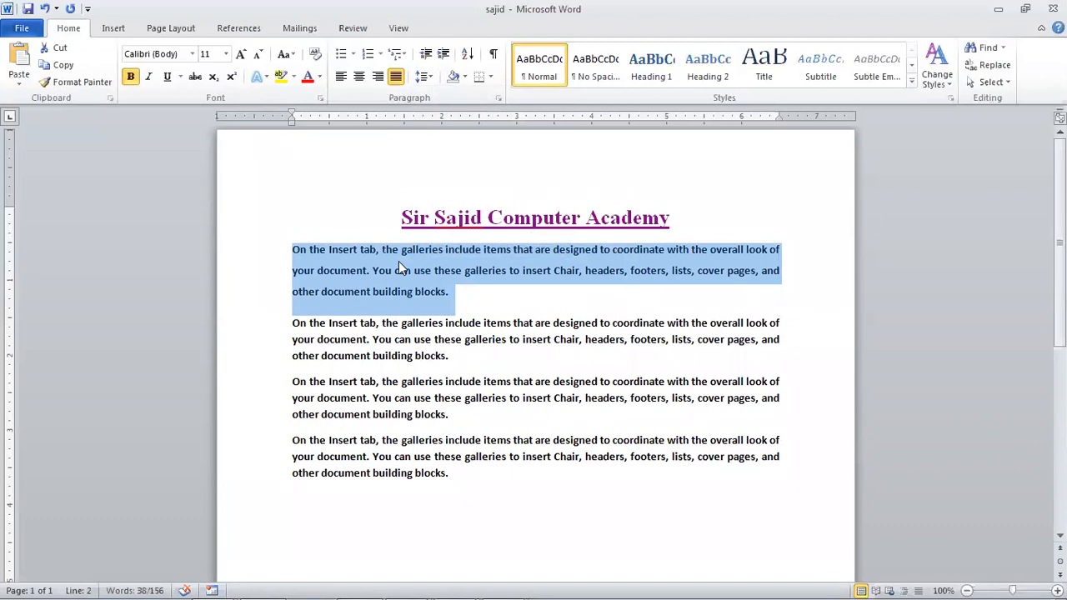
key(ctrl+1)
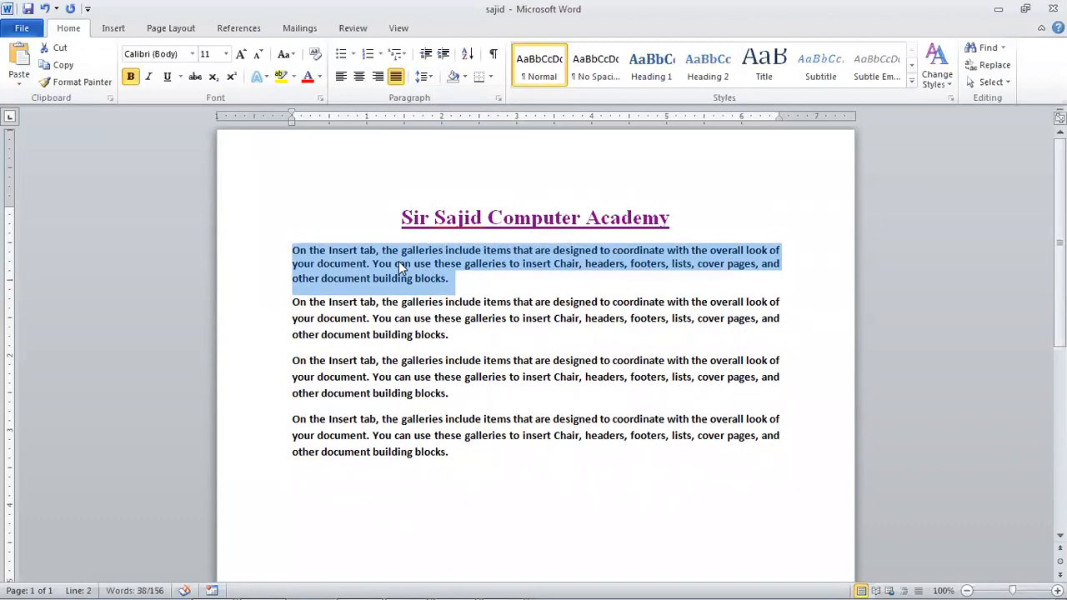
key(ctrl+5)
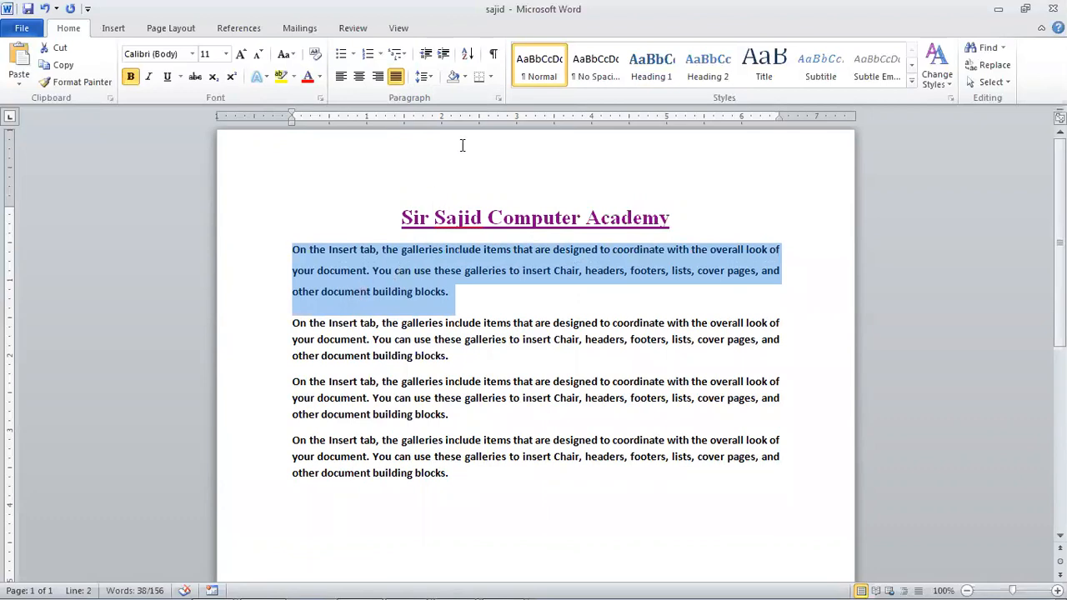
click(422, 250)
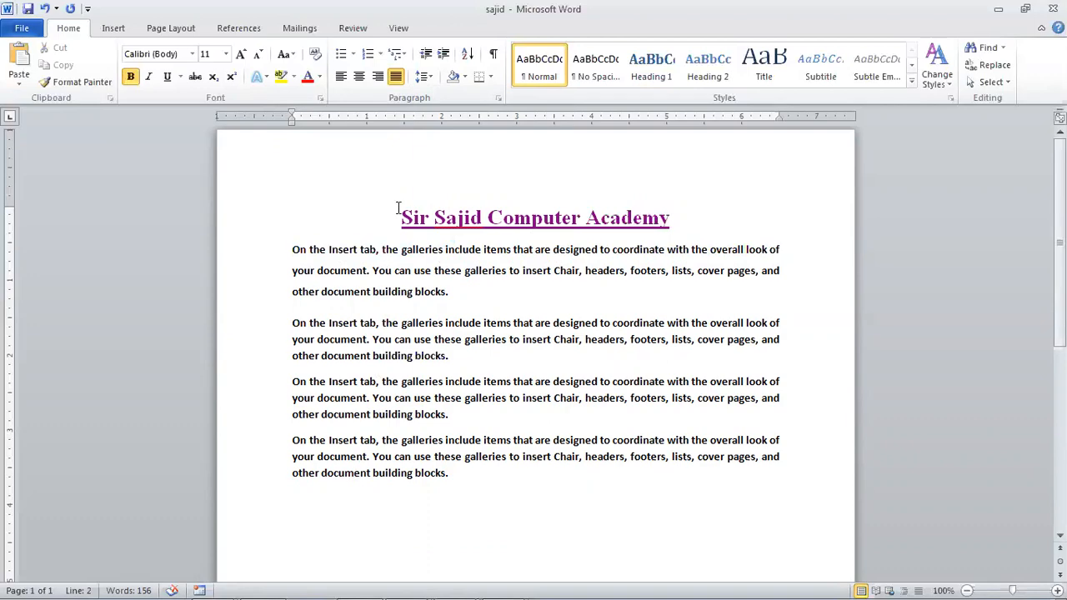
drag(397, 209, 671, 227)
click(659, 221)
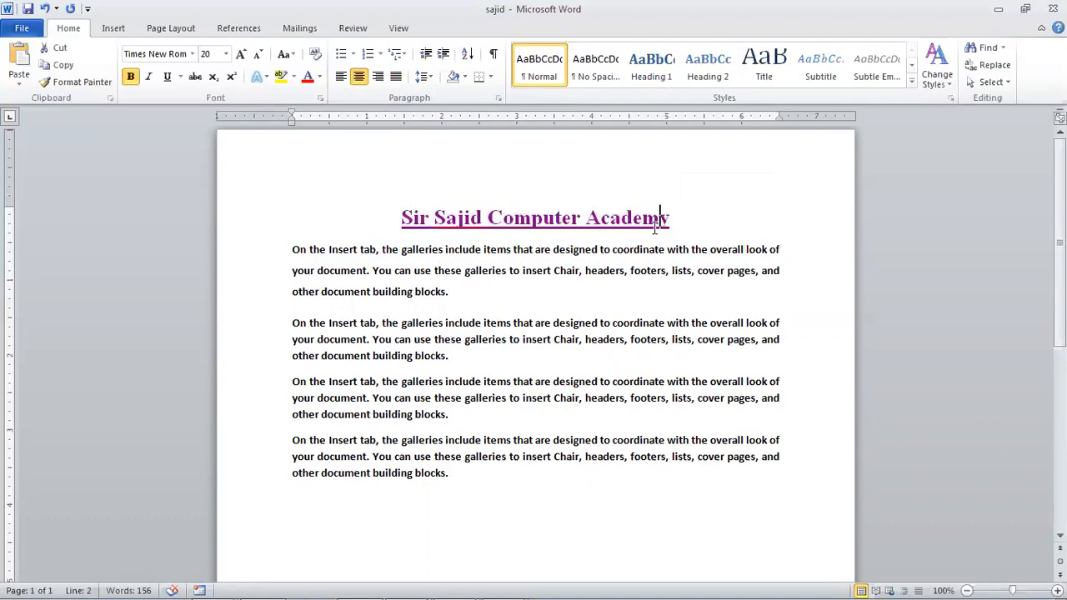
click(421, 220)
click(447, 219)
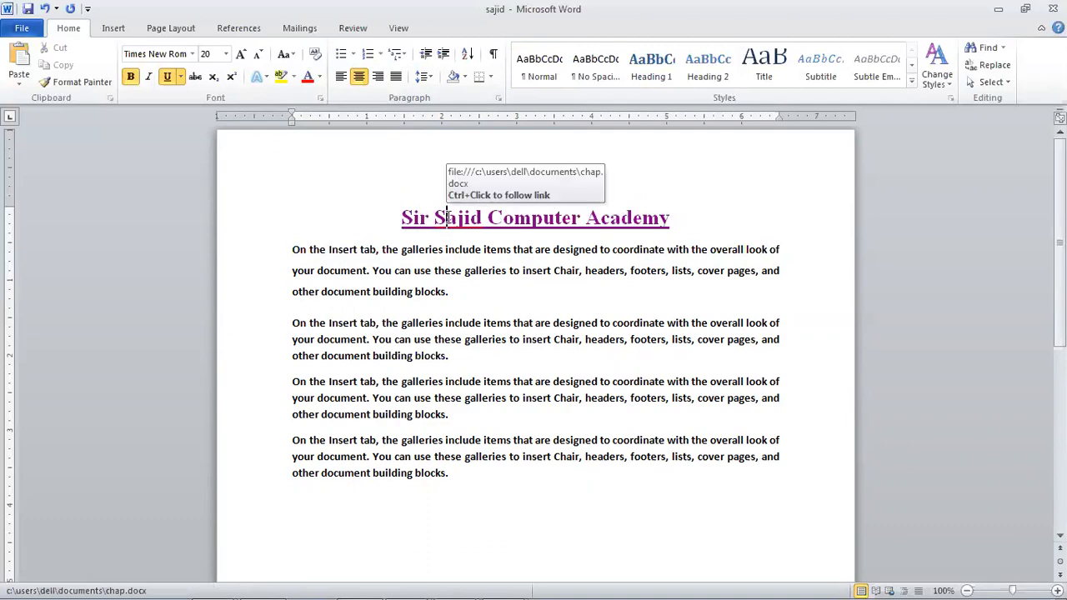
click(514, 218)
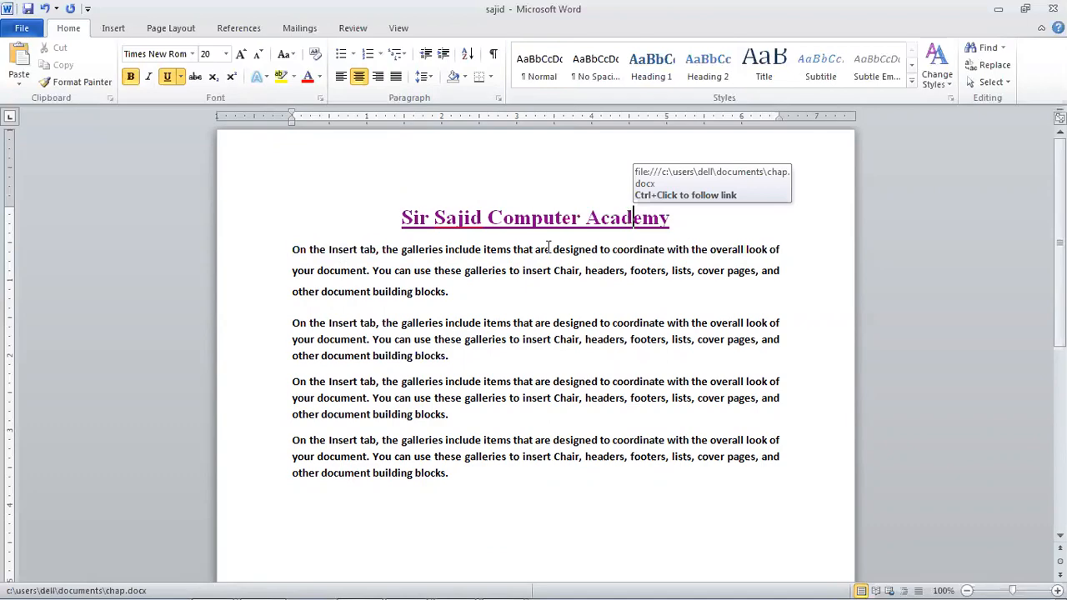
click(523, 249)
Cycle the letter case of the whole academy title line, ending with all uppercase letters.
drag(401, 218, 677, 225)
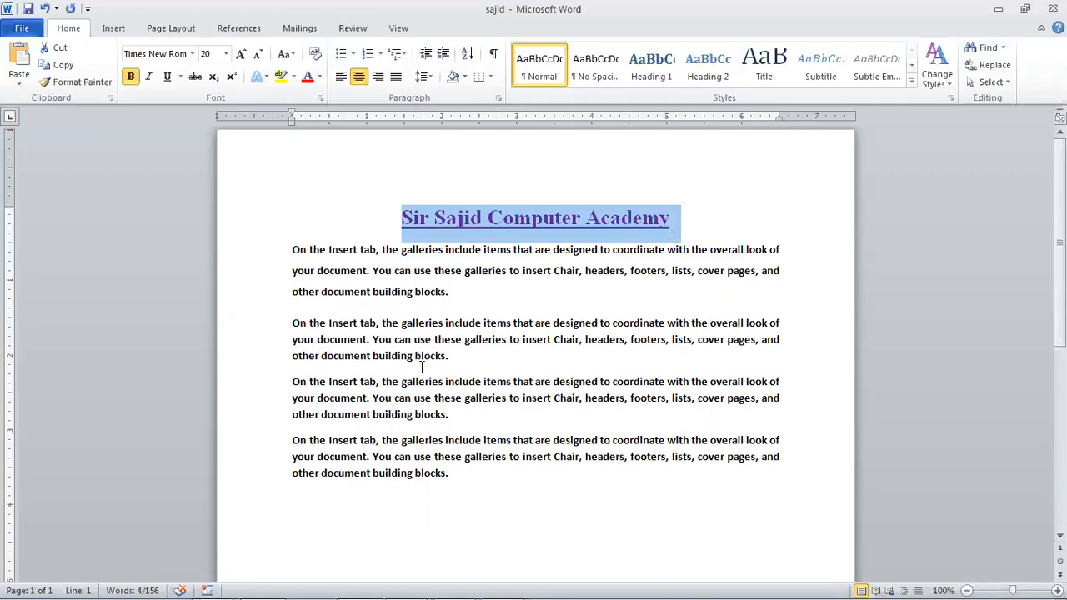
key(shift+F3)
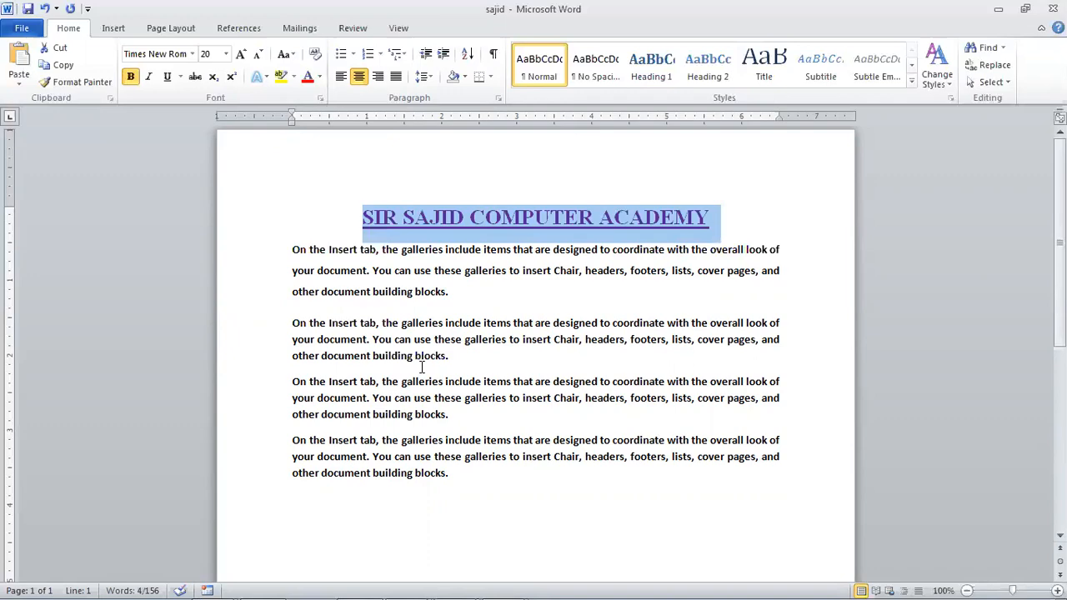
key(shift+F3)
key(shift+F3)
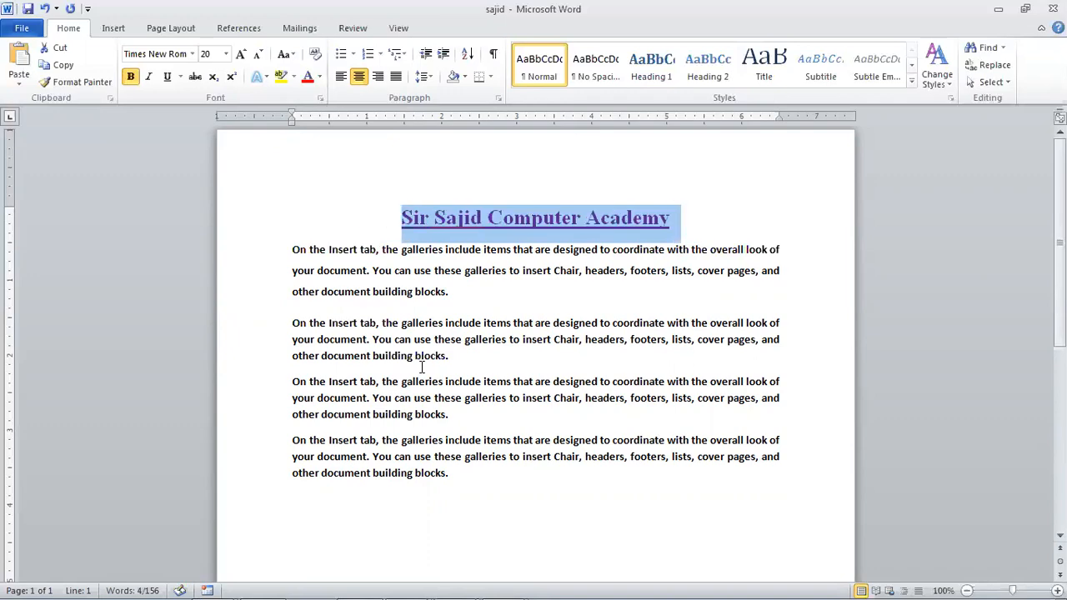
key(shift+F3)
key(shift+F3)
key(shift+F3)
key(shift+F3)
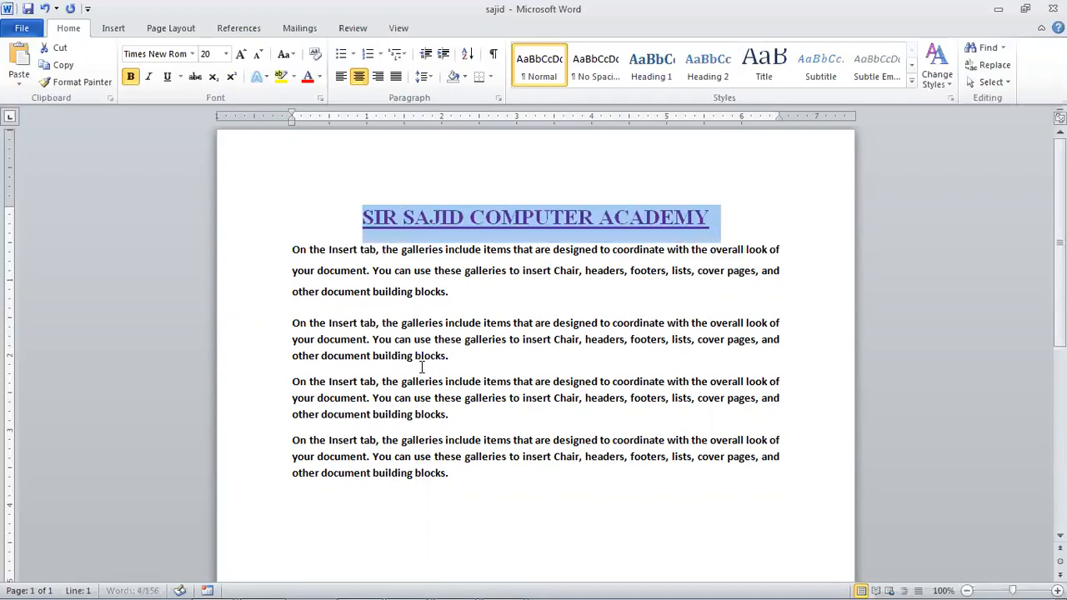
key(shift+F3)
key(shift+F3)
key(shift+F3)
click(611, 457)
Switch to the Ms Office 2010 presentation in PowerPoint and start the slide show from the first slide.
mouse_move(462, 579)
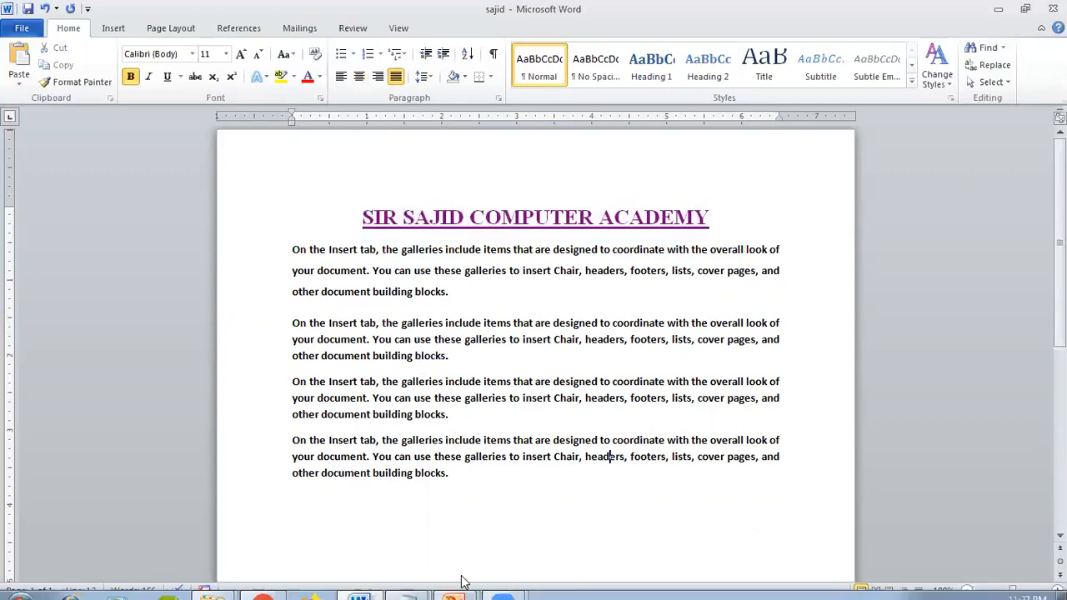
mouse_move(404, 582)
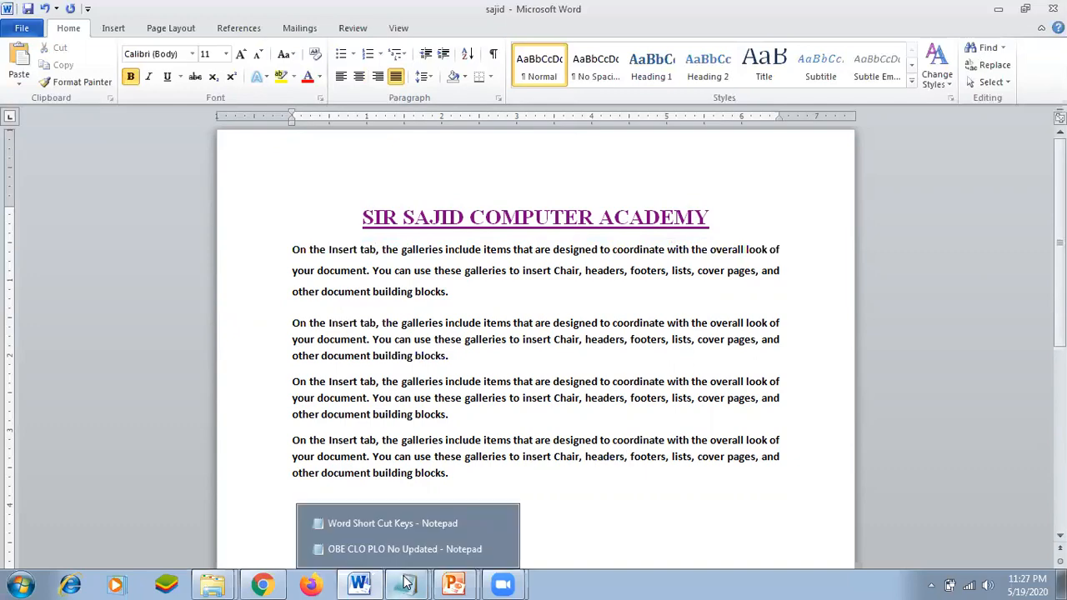
mouse_move(453, 583)
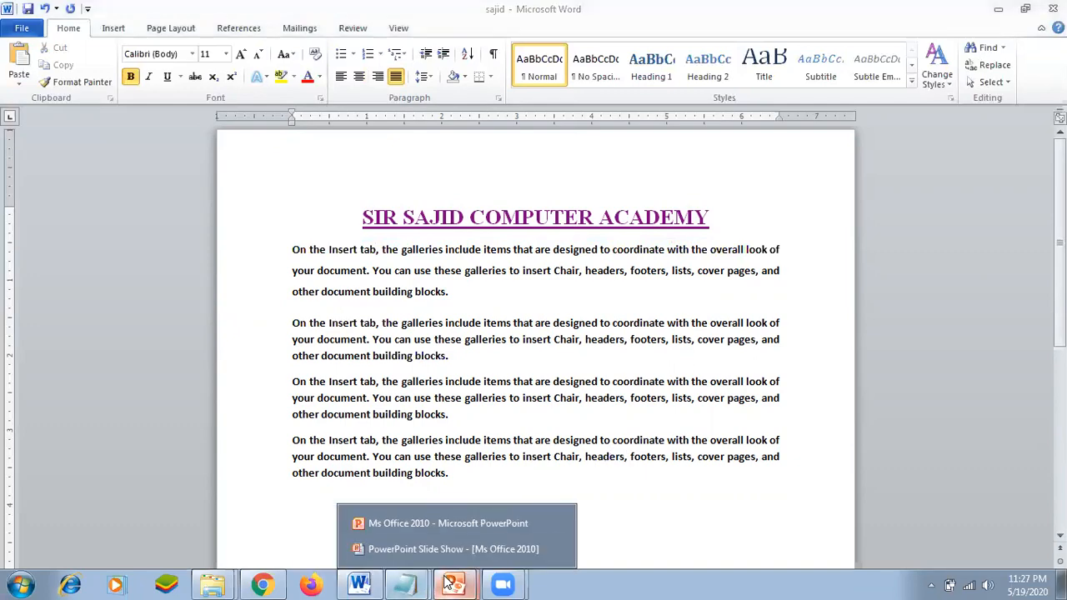
click(465, 530)
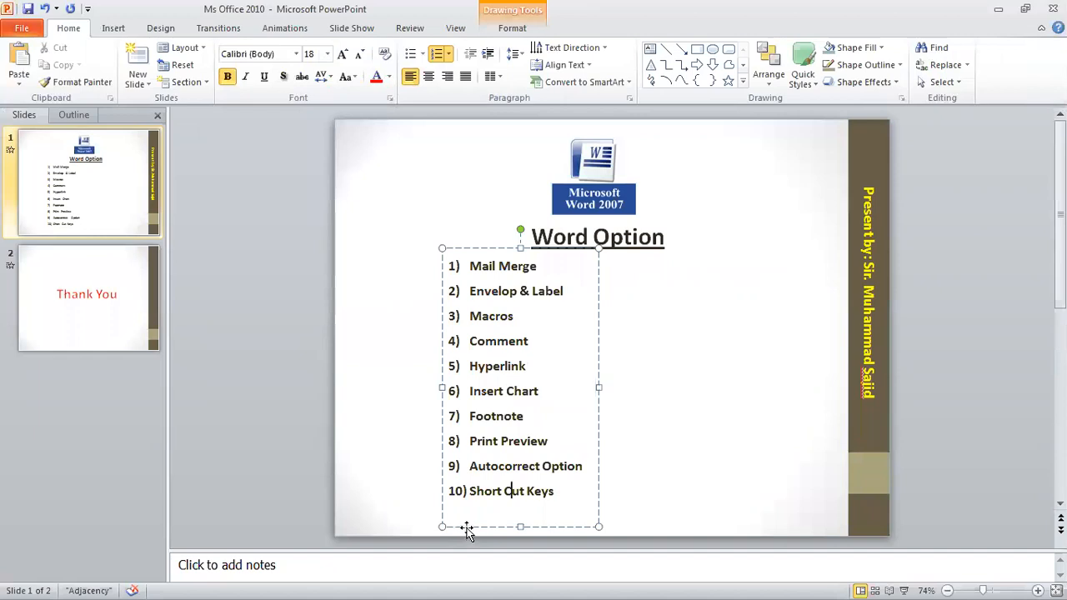
click(627, 505)
key(F5)
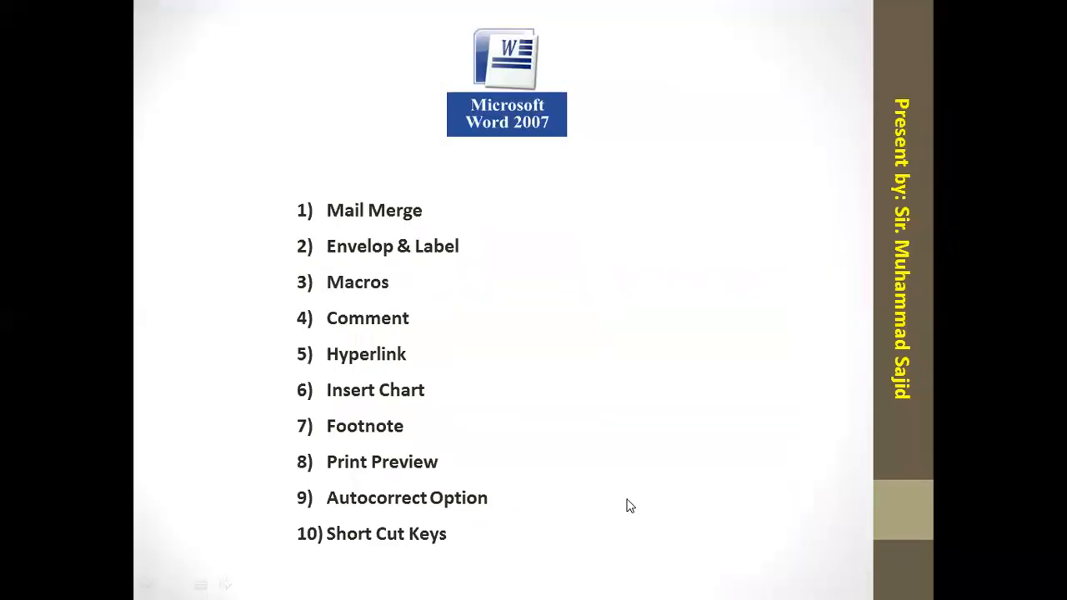